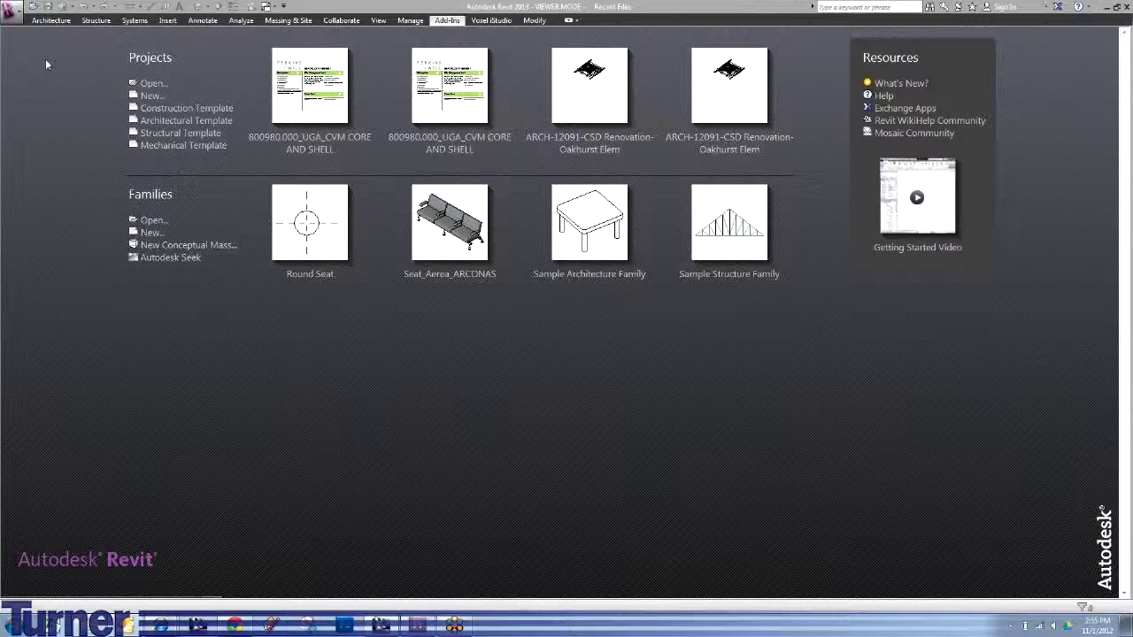
click(10, 626)
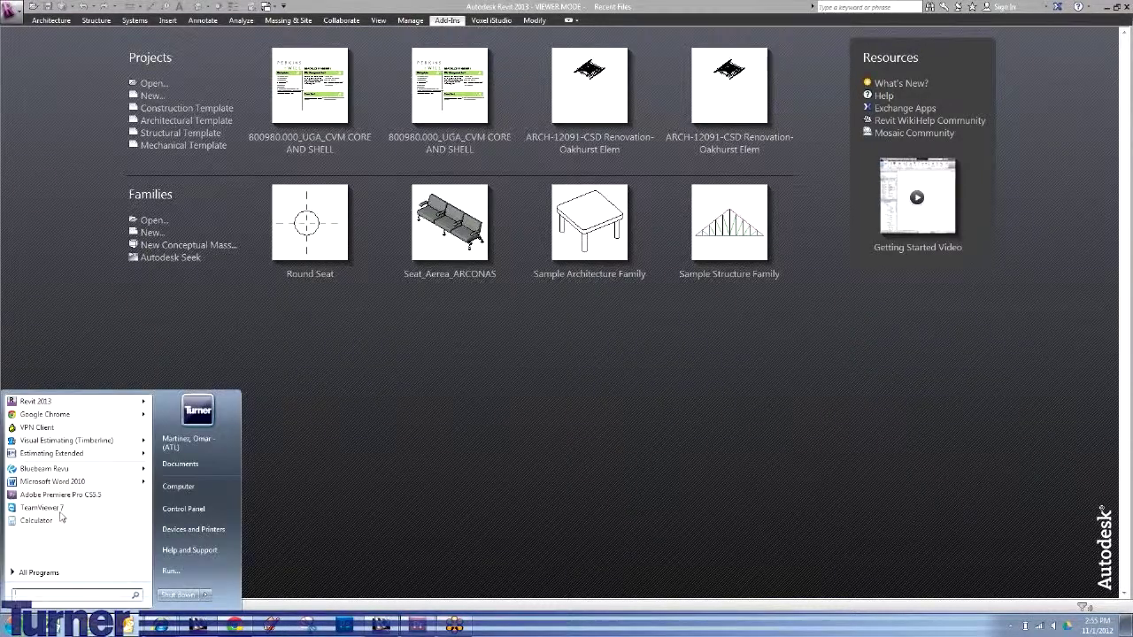
click(39, 573)
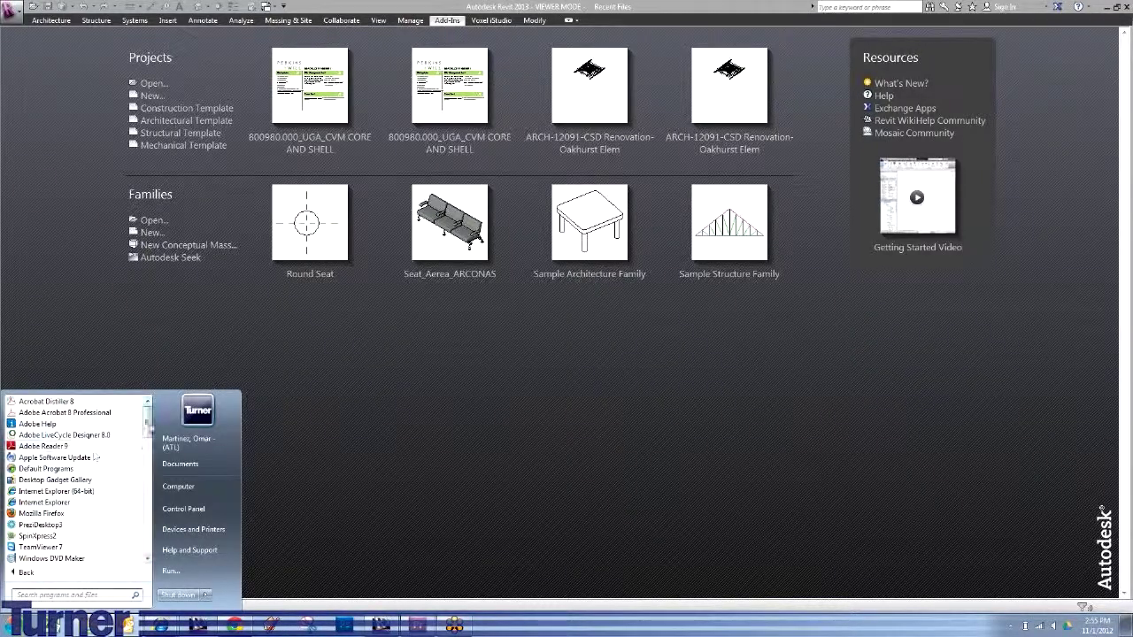
scroll(80, 478, down, 10)
Open the 800980.000_UGA_CVM CORE AND SHELL project detached from central, preserving worksets, and dismiss the unresolved references notice.
click(156, 84)
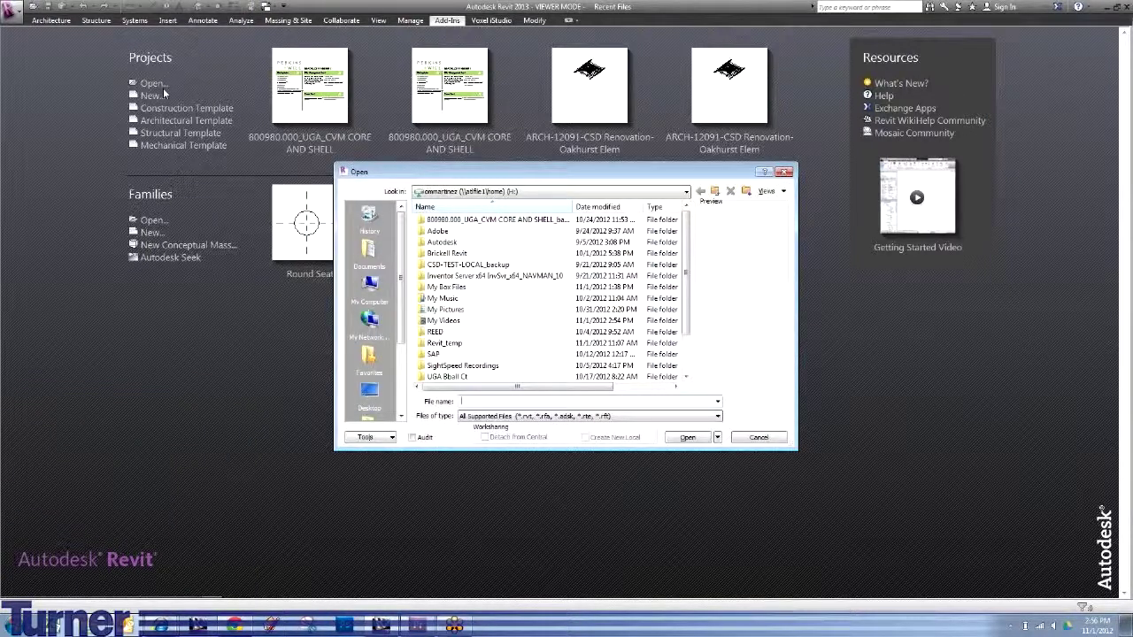
scroll(557, 345, down, 2)
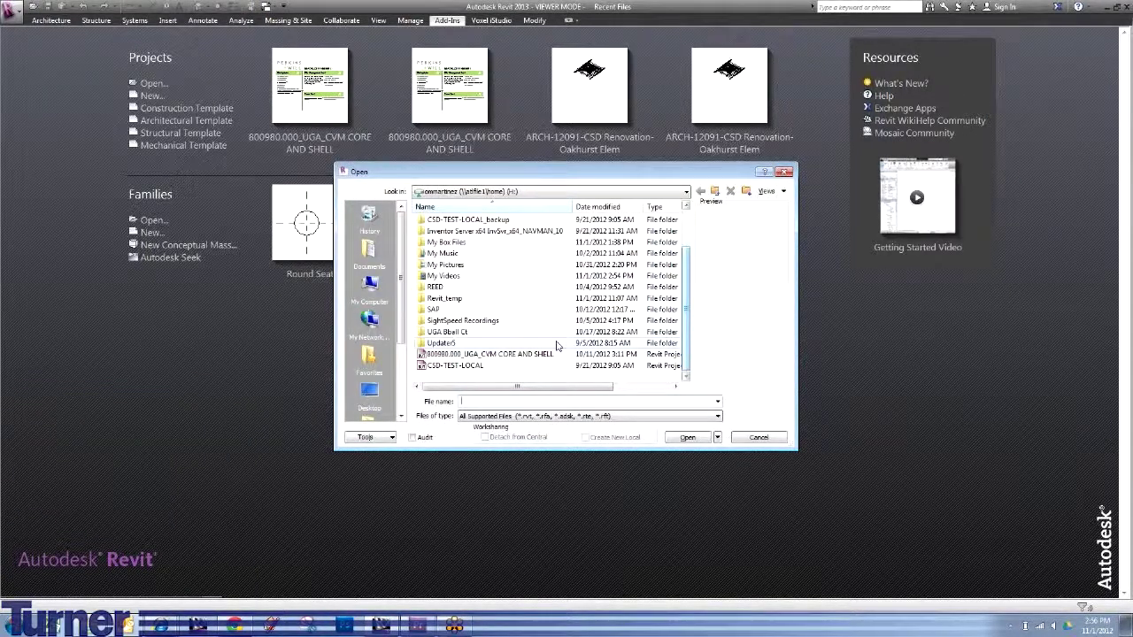
click(503, 354)
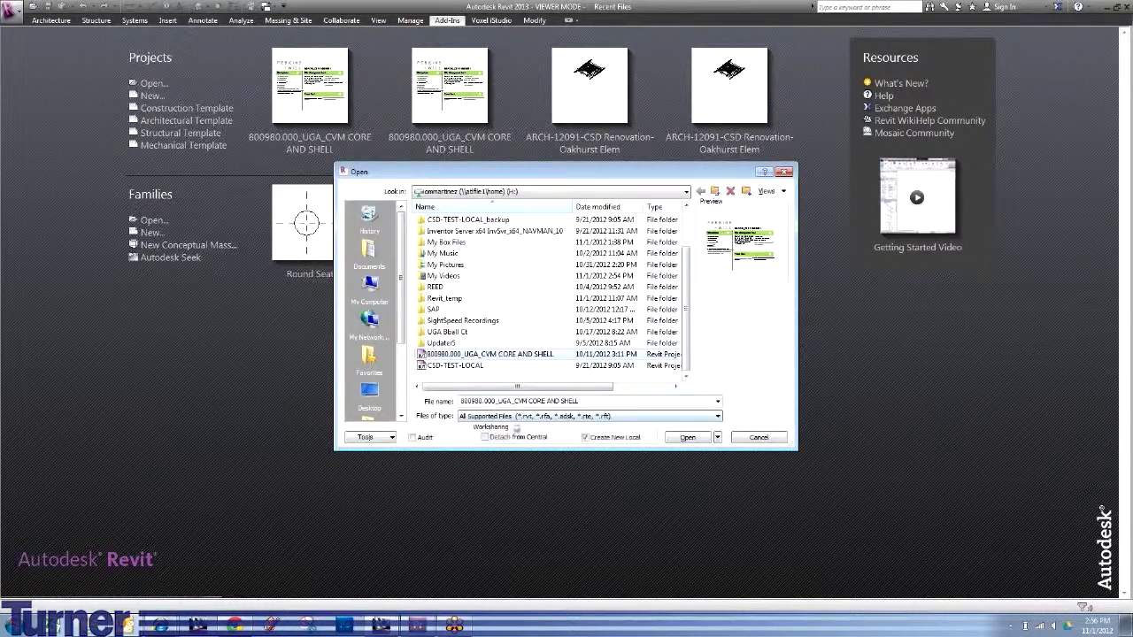
click(485, 437)
click(690, 438)
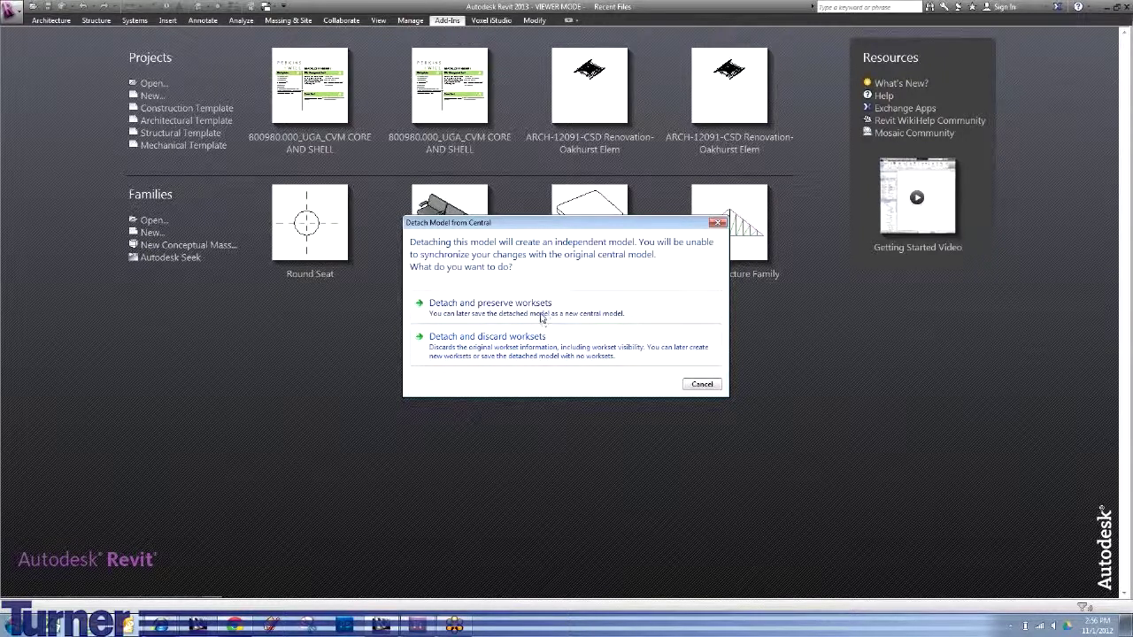
click(496, 309)
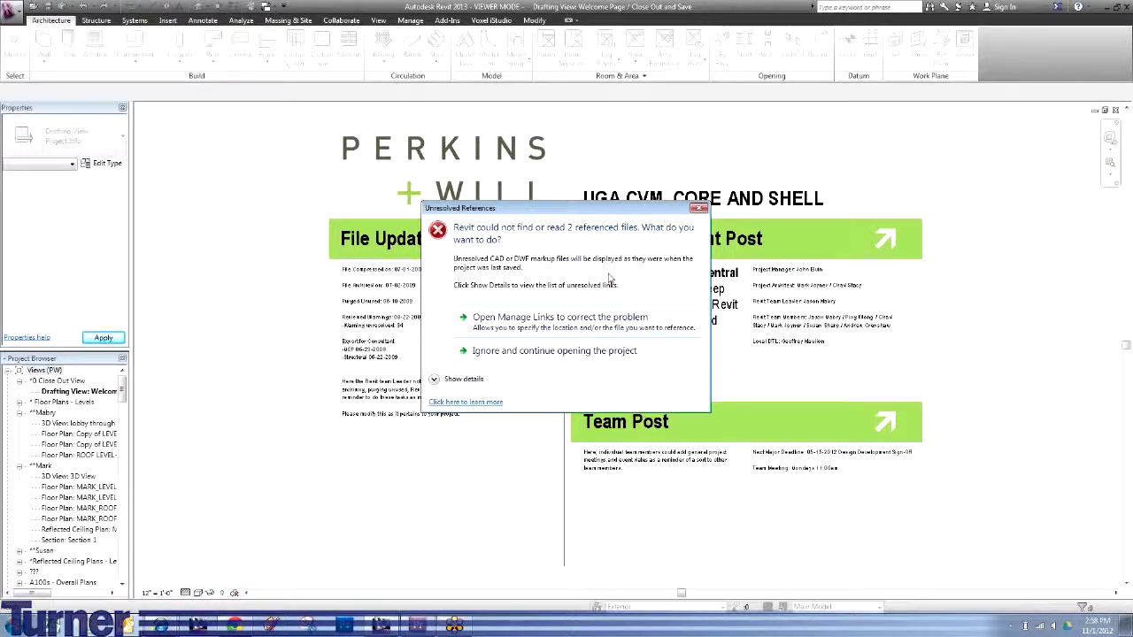
key(Escape)
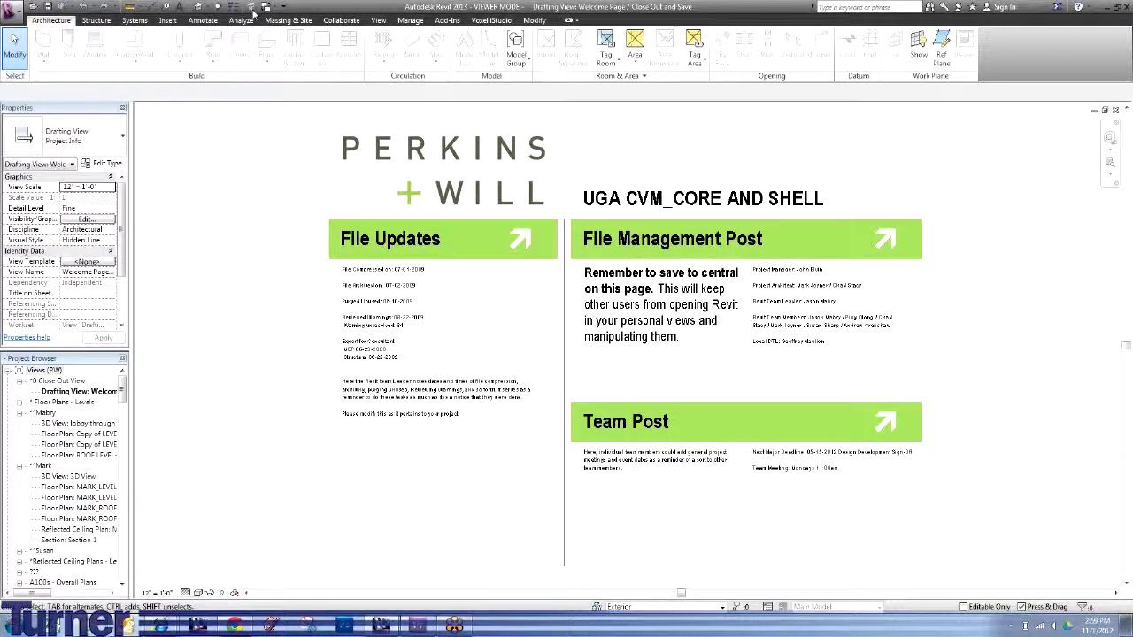
Show the model in the default 3D view and launch the Innovaya Composer for Revit add-in.
click(253, 7)
middle_drag(658, 322, 561, 325)
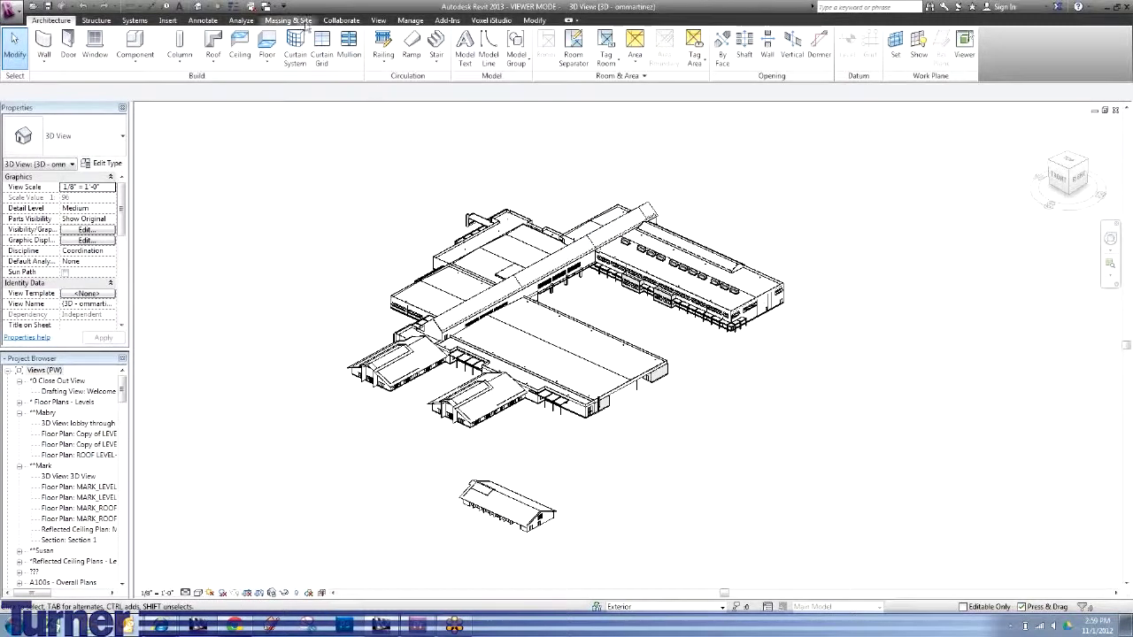
click(447, 19)
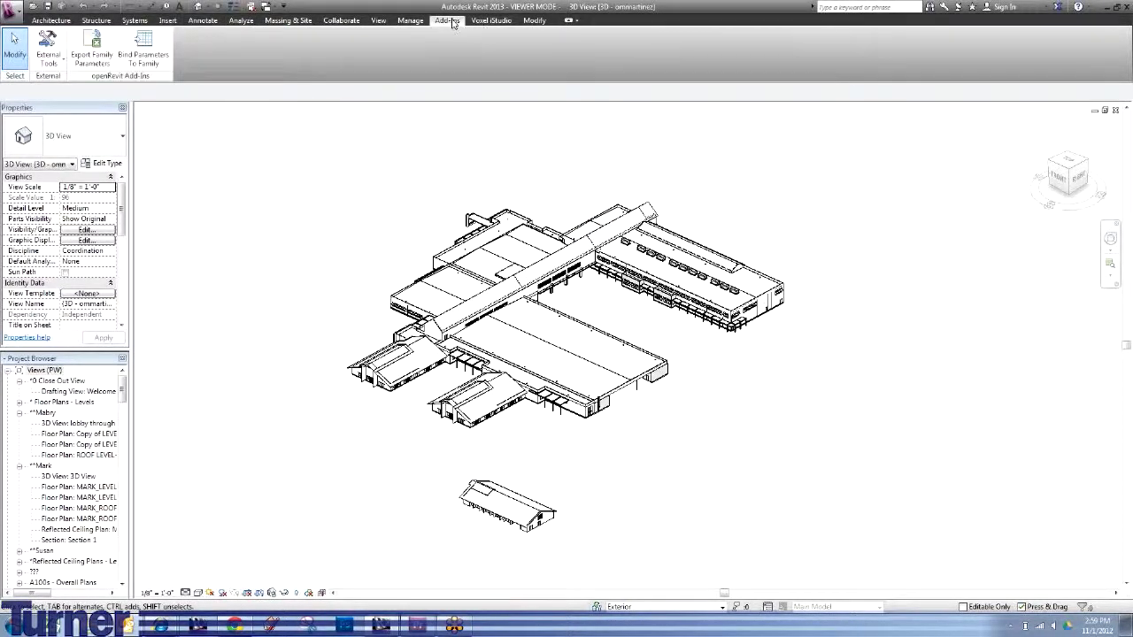
click(49, 60)
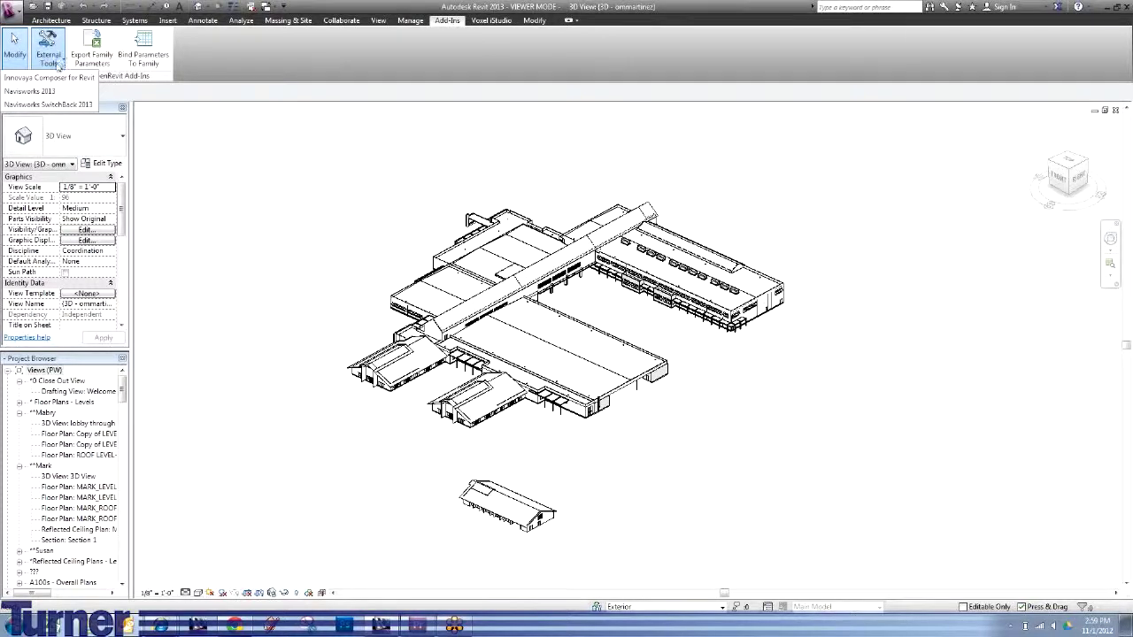
click(32, 79)
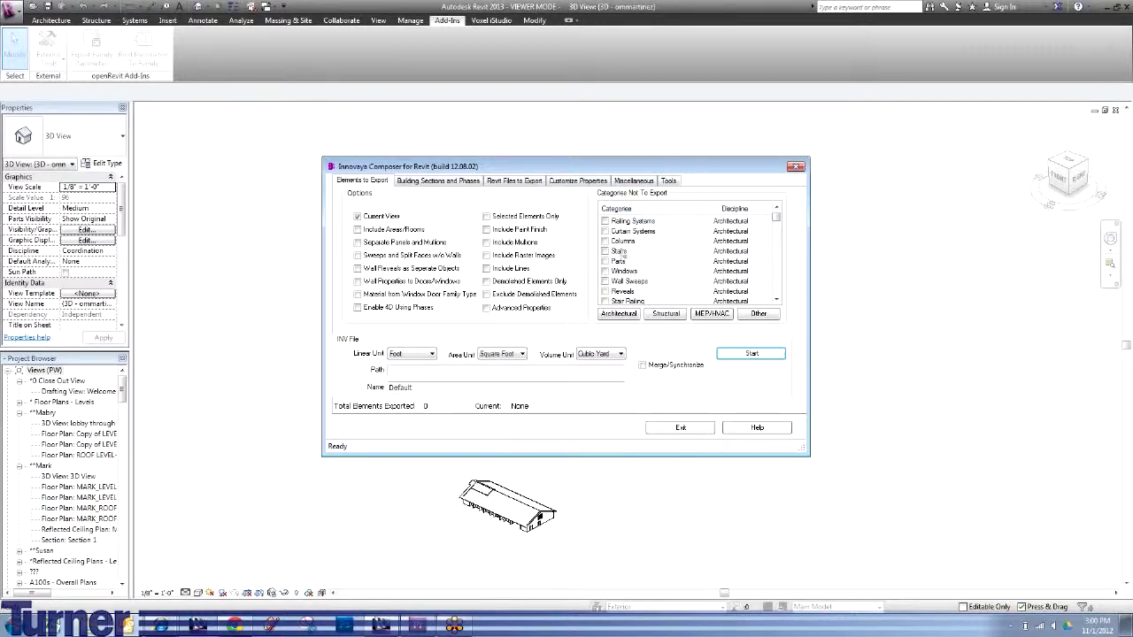
Try excluding architectural categories such as railing systems, curtain systems and columns from the export.
click(604, 221)
click(604, 231)
click(604, 241)
click(605, 241)
Examine the building section and phase export settings, switching the Existing phase off and back on.
click(433, 182)
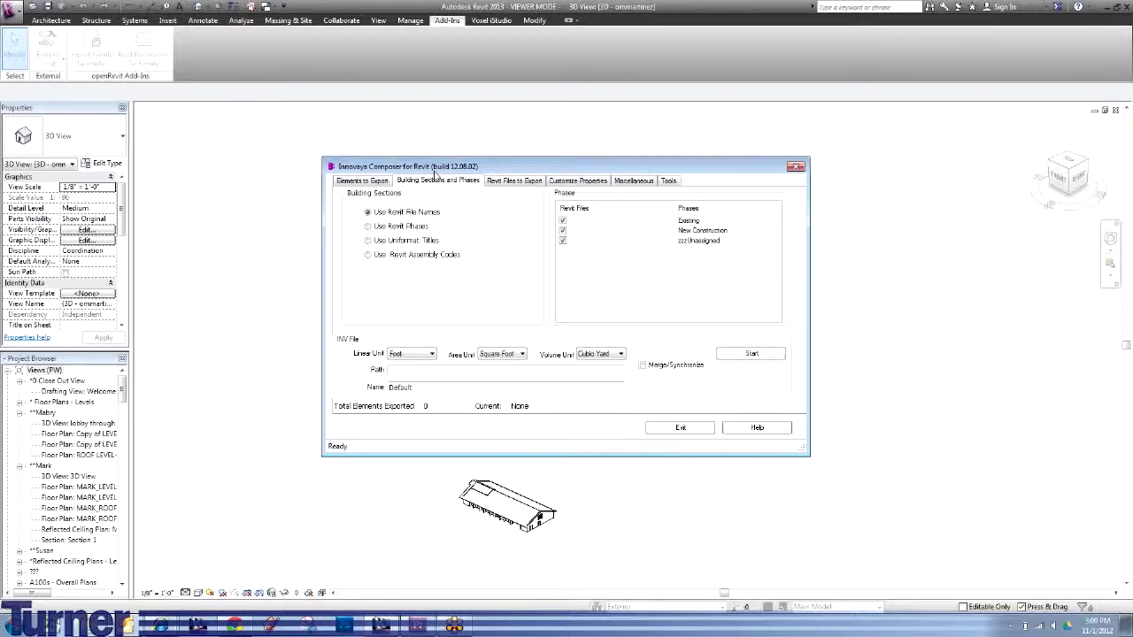
click(563, 221)
click(563, 220)
Try the All Files export option with multiple and single INV files, and restore Active File Only.
click(516, 182)
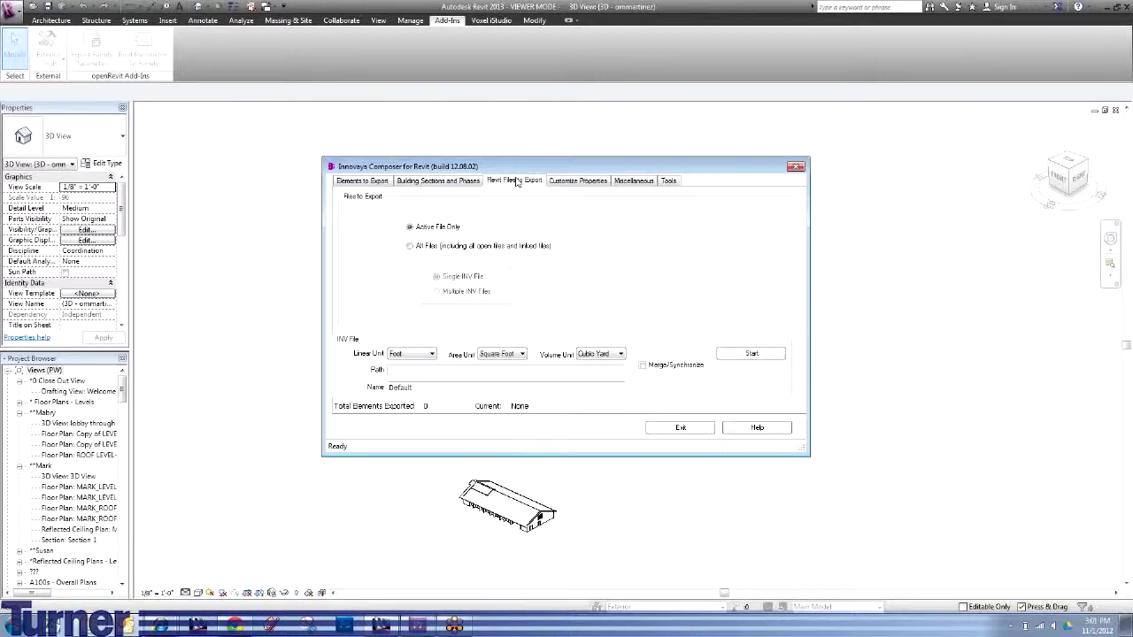
mouse_move(431, 171)
mouse_down()
mouse_move(546, 132)
mouse_move(628, 257)
mouse_move(403, 181)
mouse_move(429, 166)
mouse_up()
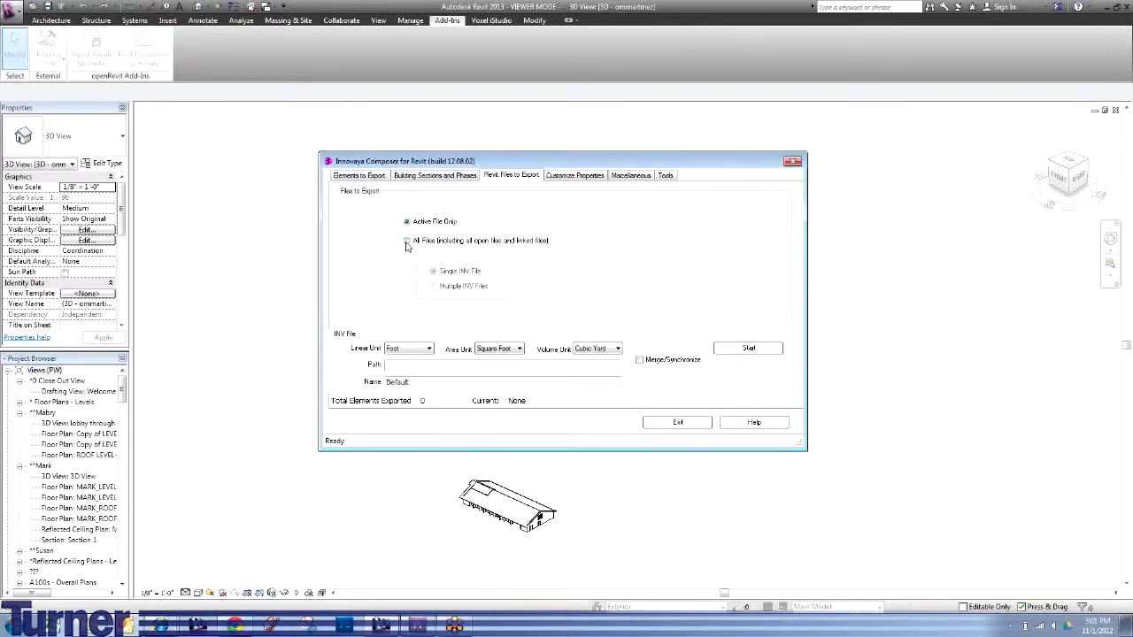
click(407, 242)
click(434, 288)
click(445, 272)
click(407, 222)
Add a custom export property named Material to the Floors category.
click(577, 176)
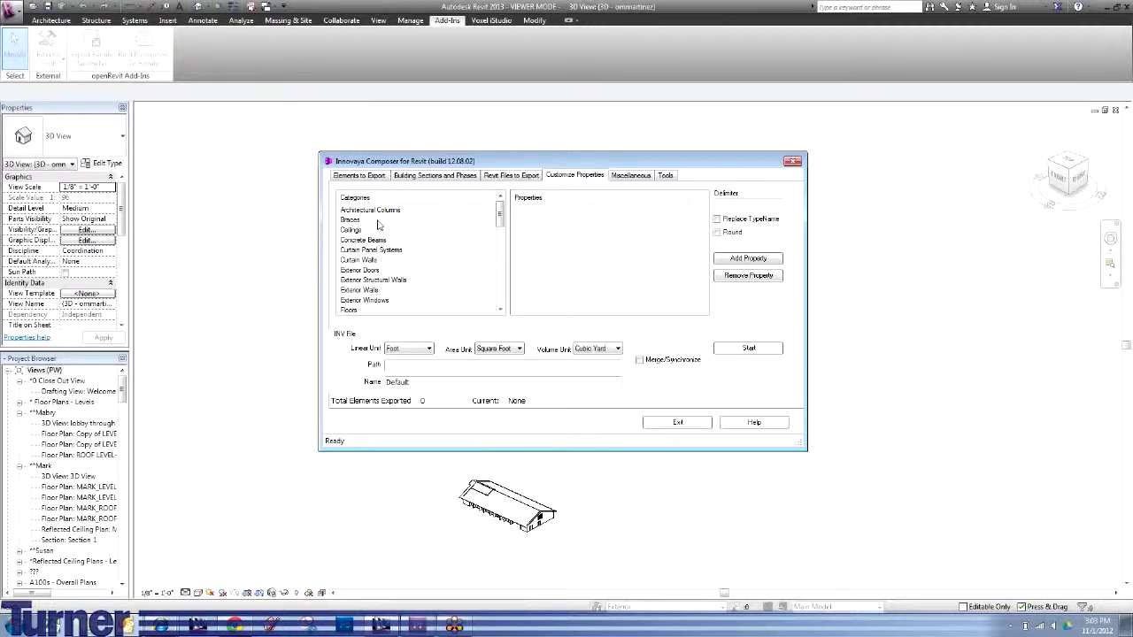
click(349, 309)
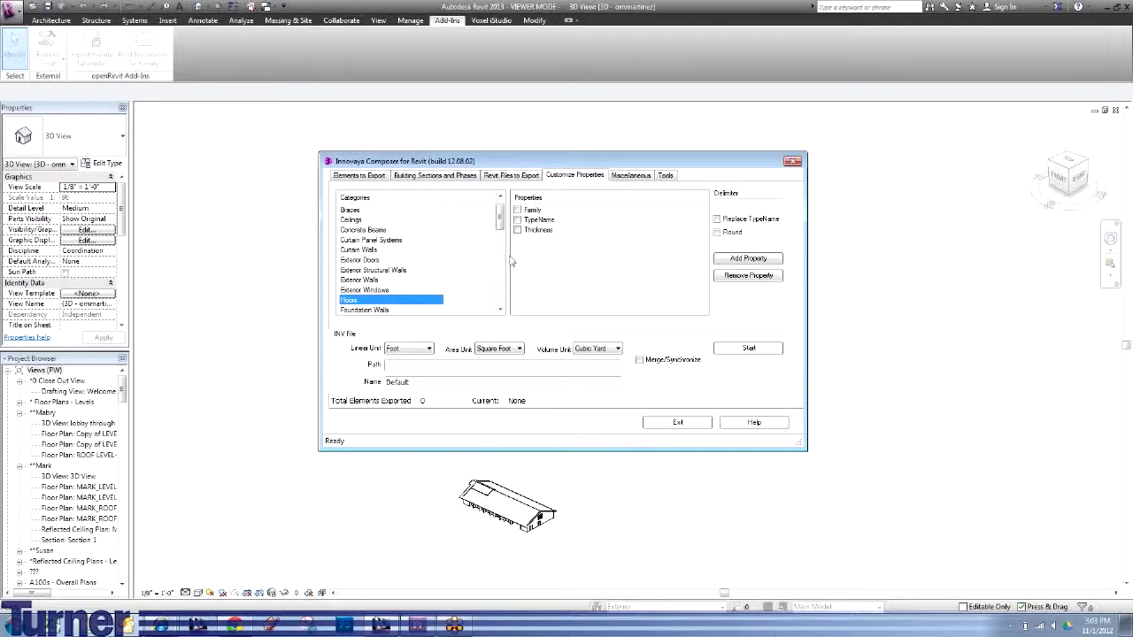
click(751, 258)
text(Material)
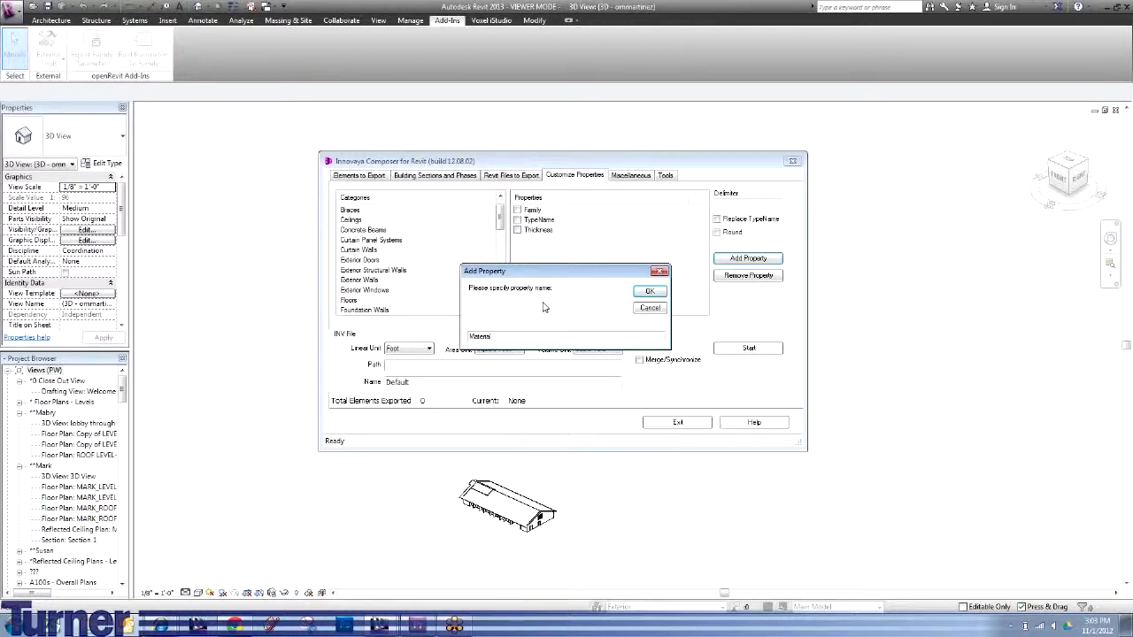
click(649, 291)
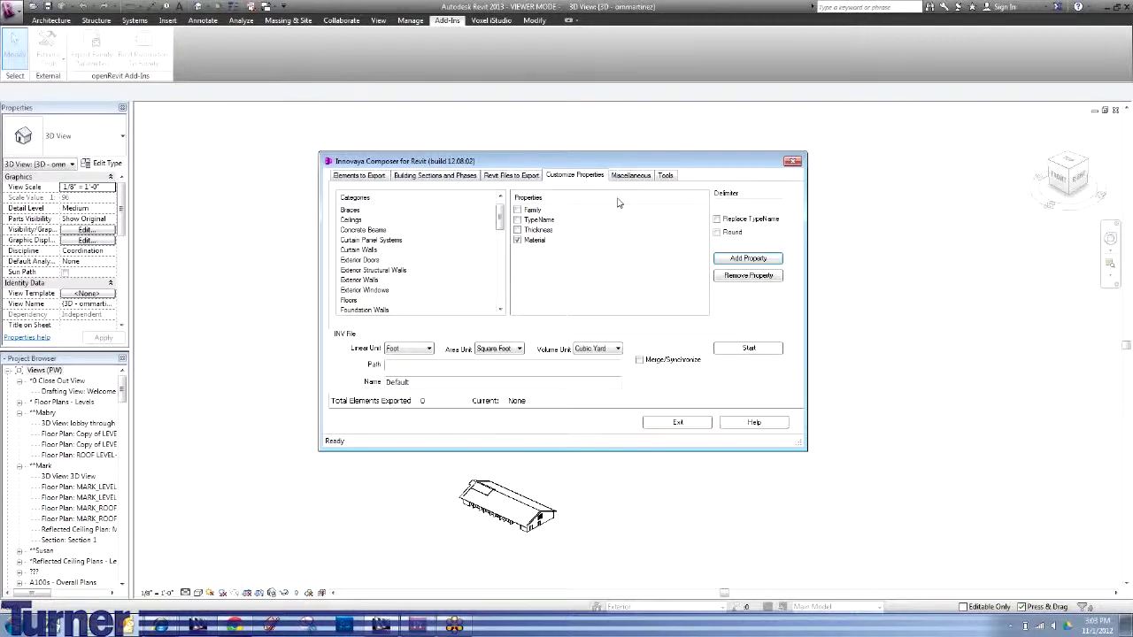
Remove the custom Material property from the Floors category.
click(760, 277)
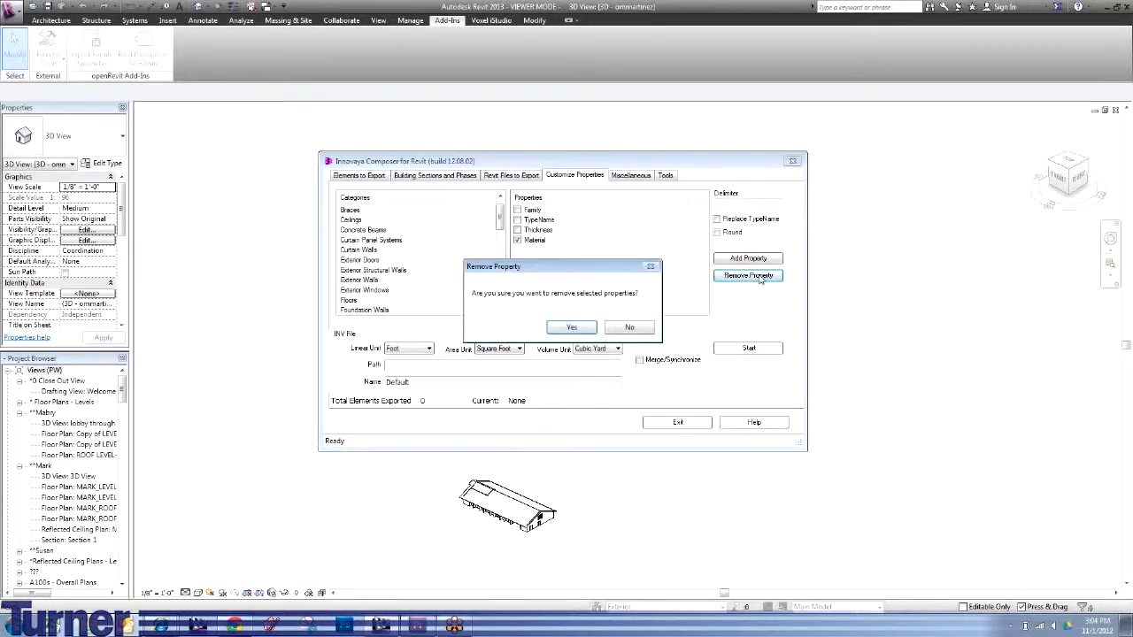
click(571, 327)
click(546, 242)
click(748, 275)
click(591, 326)
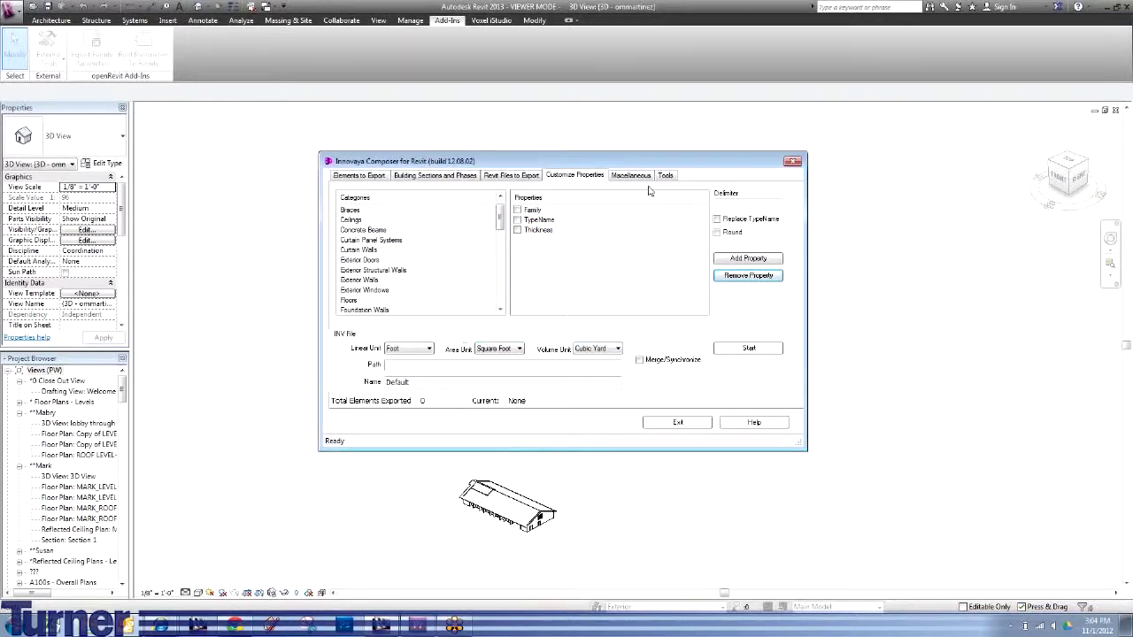
Review the composer's miscellaneous coordination and steel settings and its tools, and return to the elements to export.
click(632, 176)
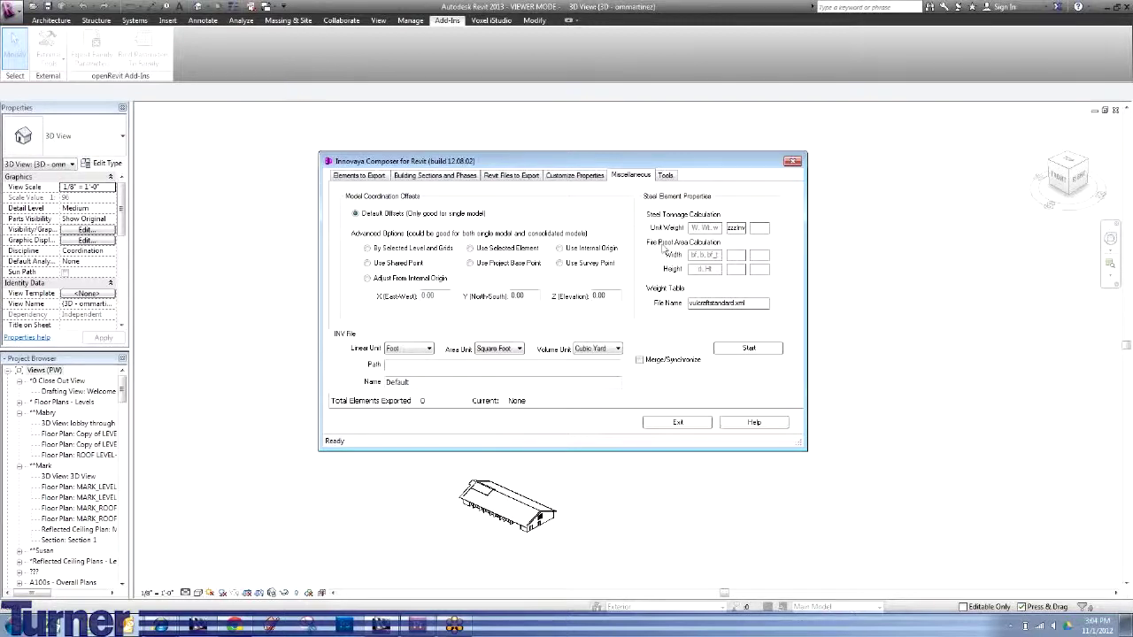
click(666, 176)
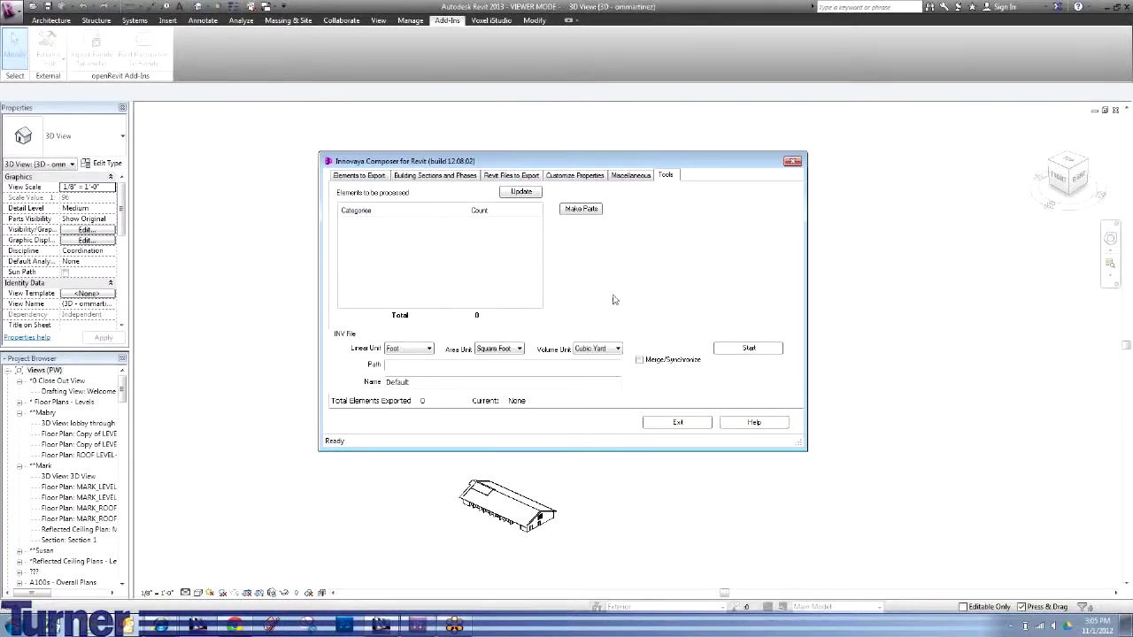
click(370, 177)
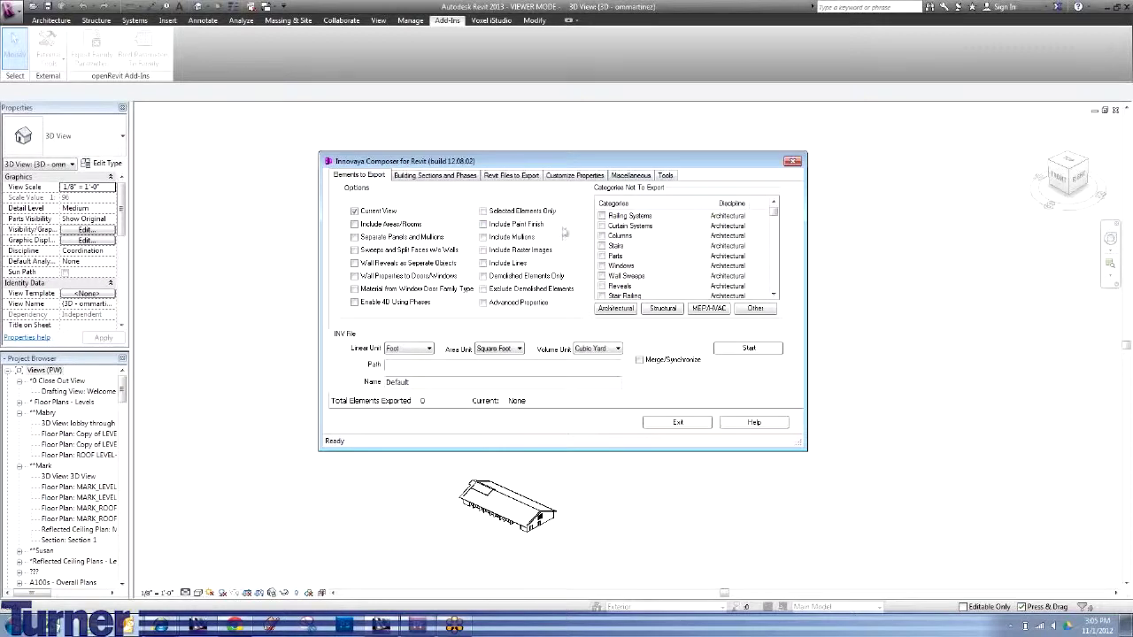
Try the Merge/Synchronize option with Synchronize selected, and disable it again.
click(640, 361)
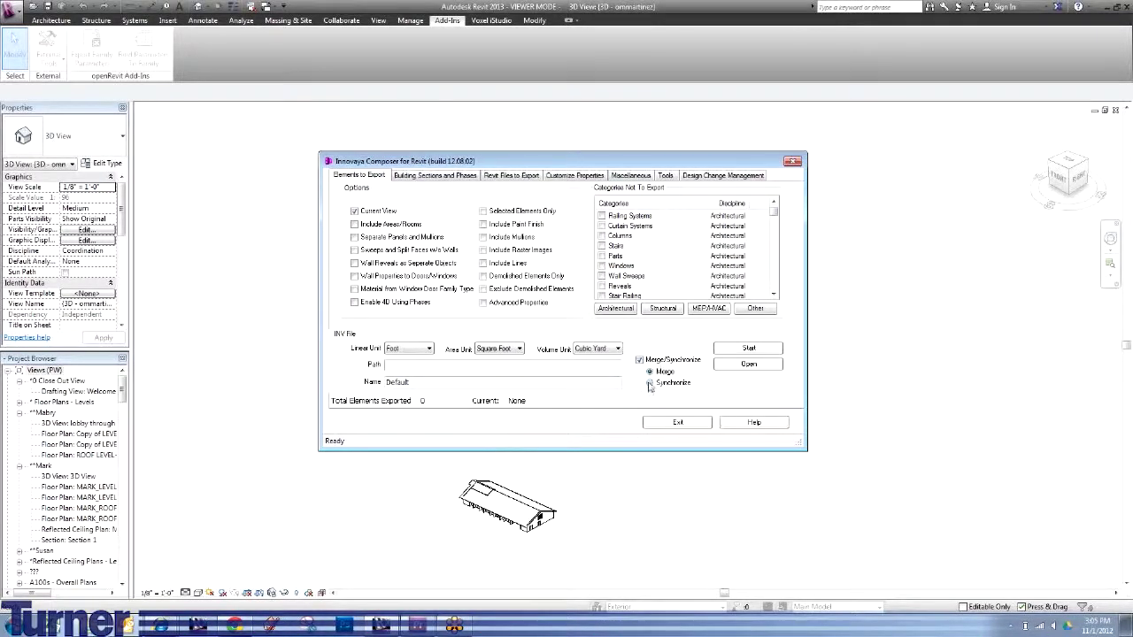
click(649, 383)
click(639, 359)
Export the model to the Innovaya Tutorial INV file, replacing the existing file, and dismiss the resulting messages.
click(741, 349)
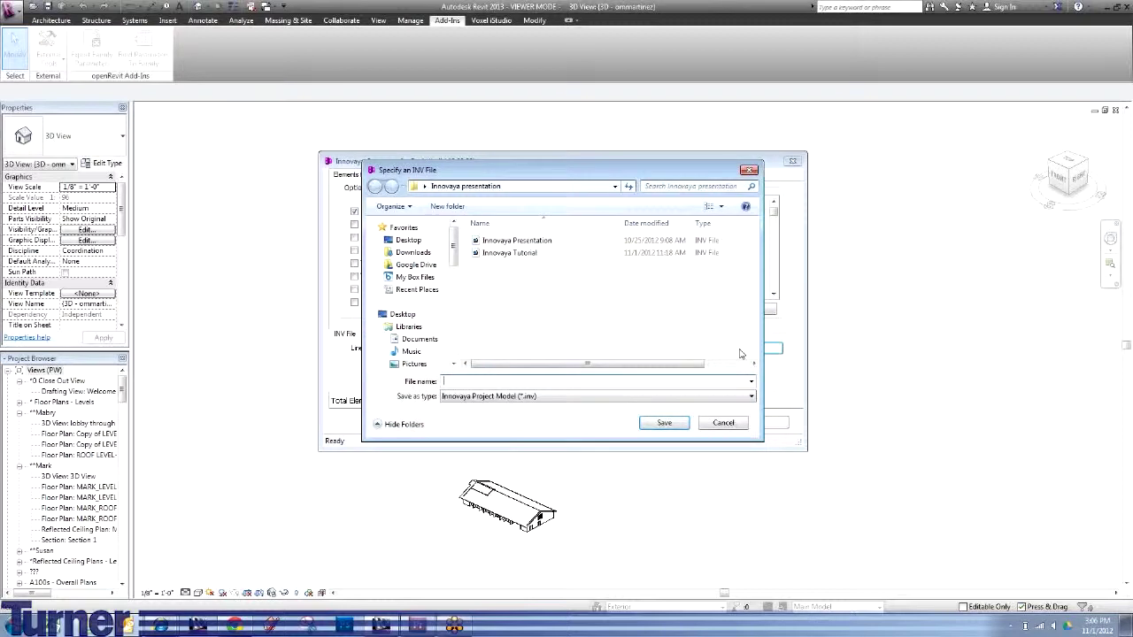
click(498, 255)
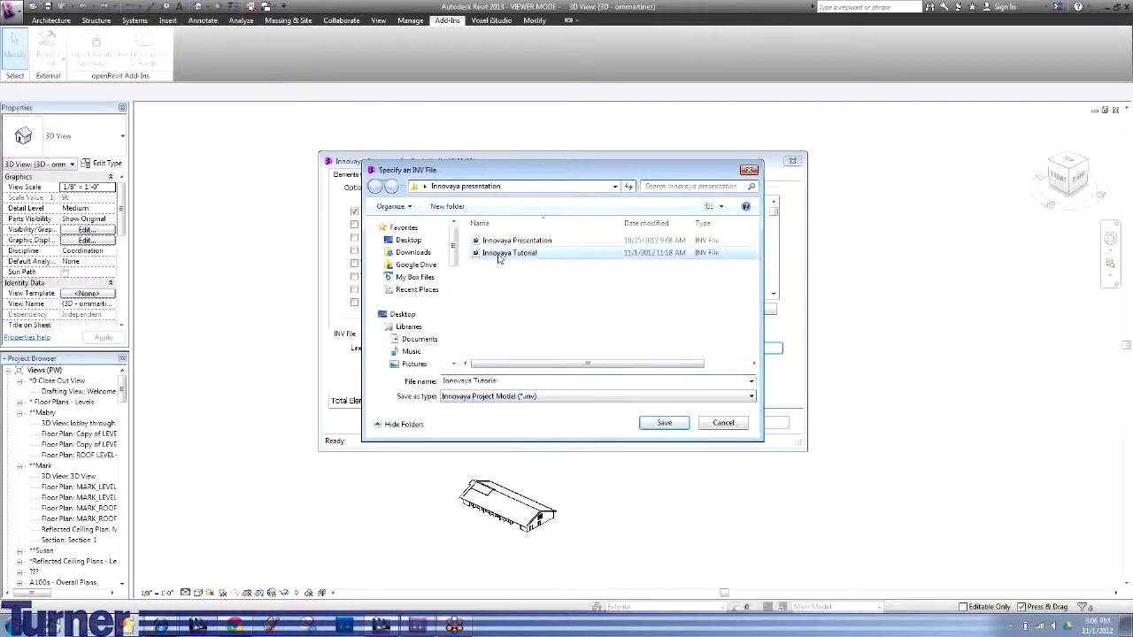
click(674, 423)
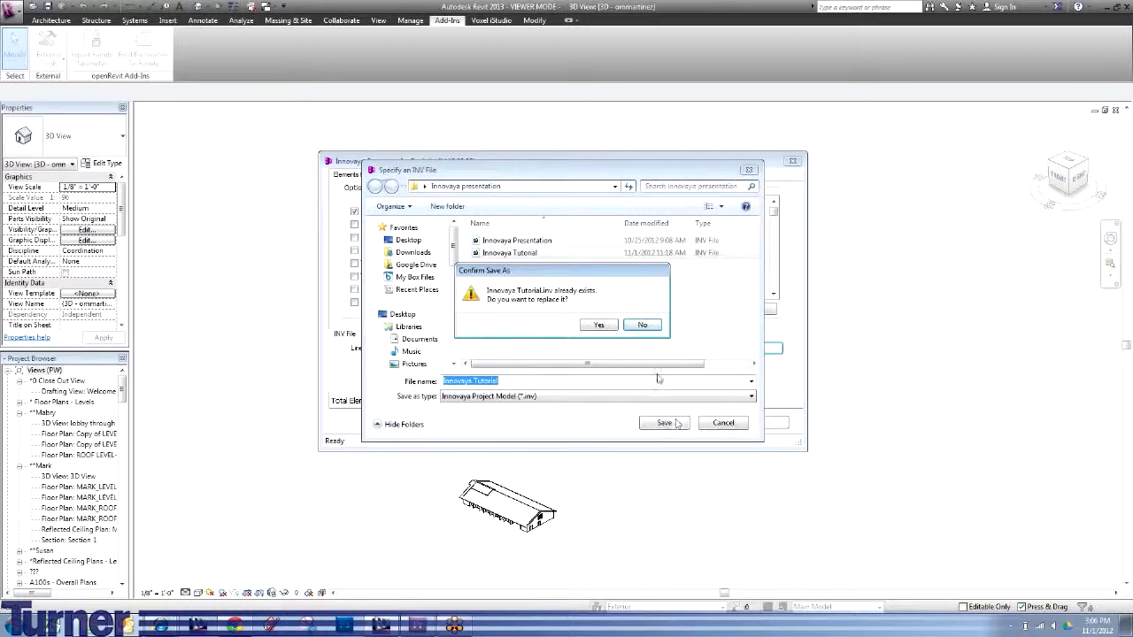
click(598, 325)
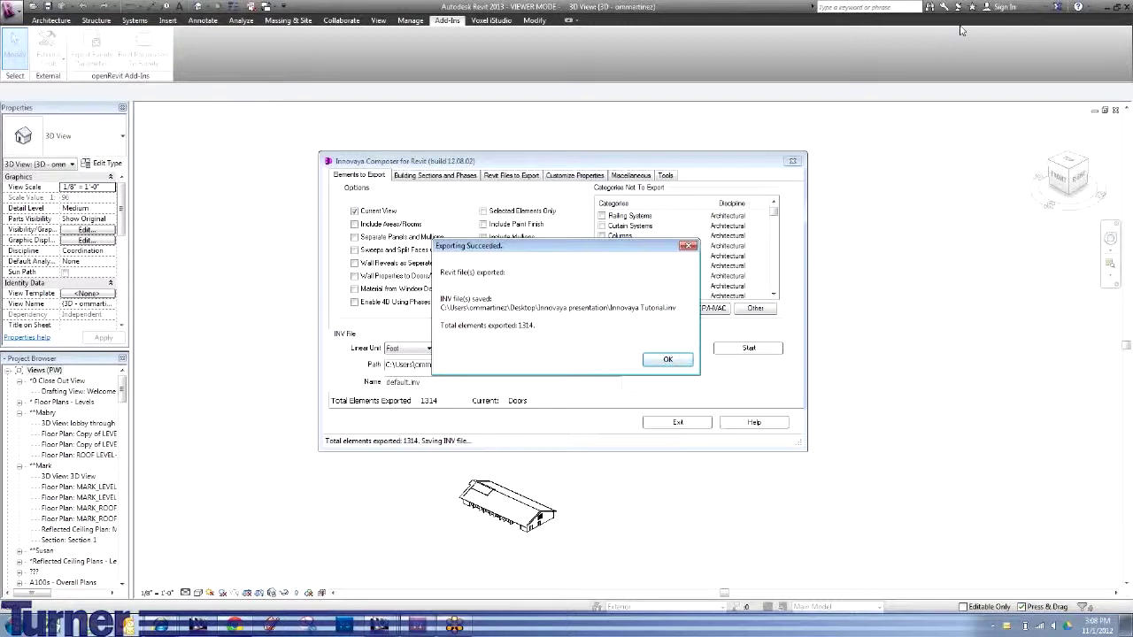
click(668, 359)
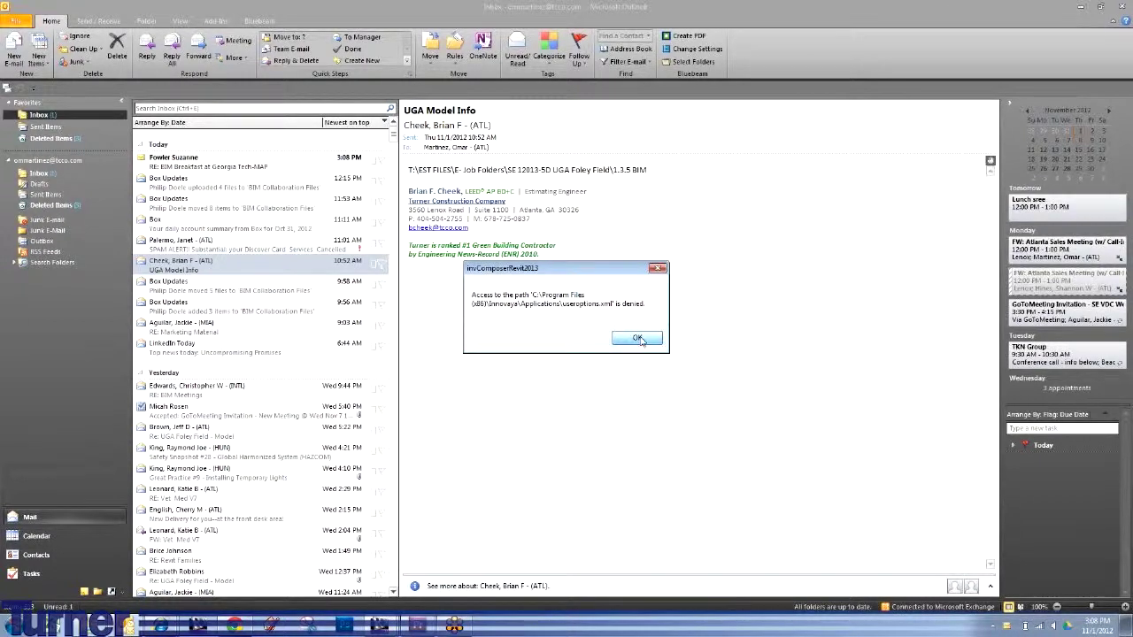
click(639, 339)
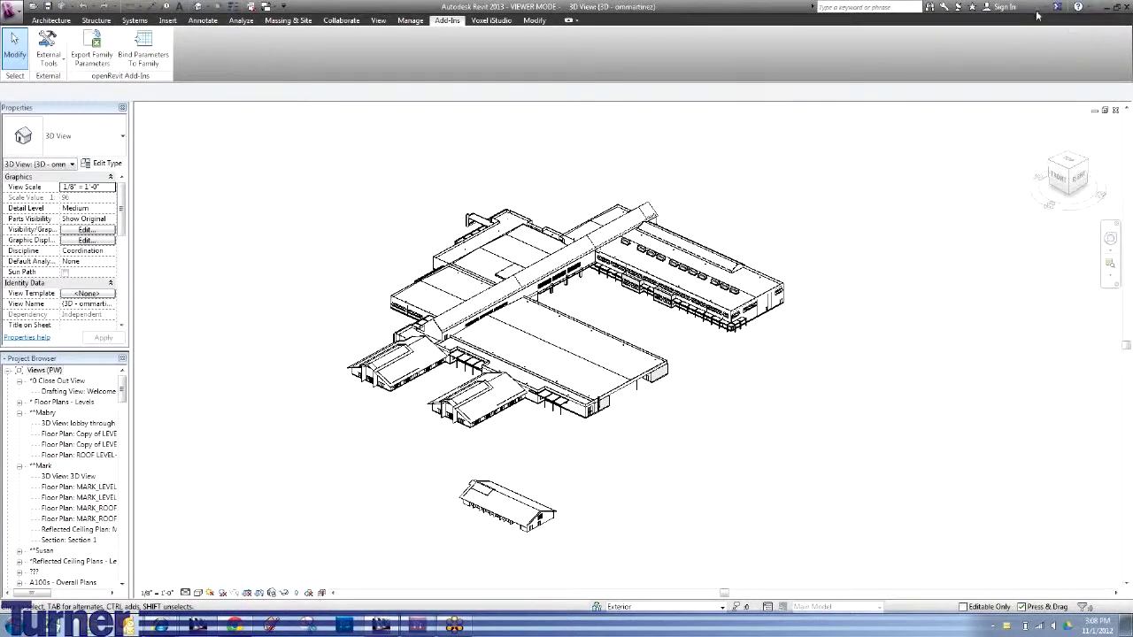
Minimize Revit and Outlook, and launch Innovaya Visual Estimating (Timberline) from the desktop, allowing it to make changes.
click(1106, 7)
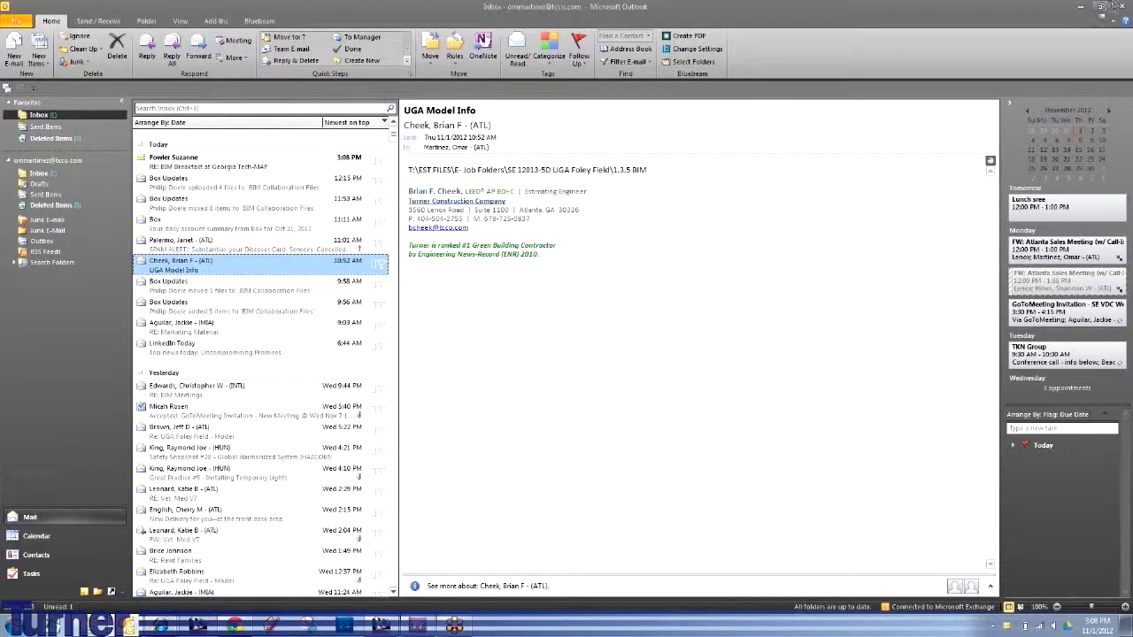
click(1081, 6)
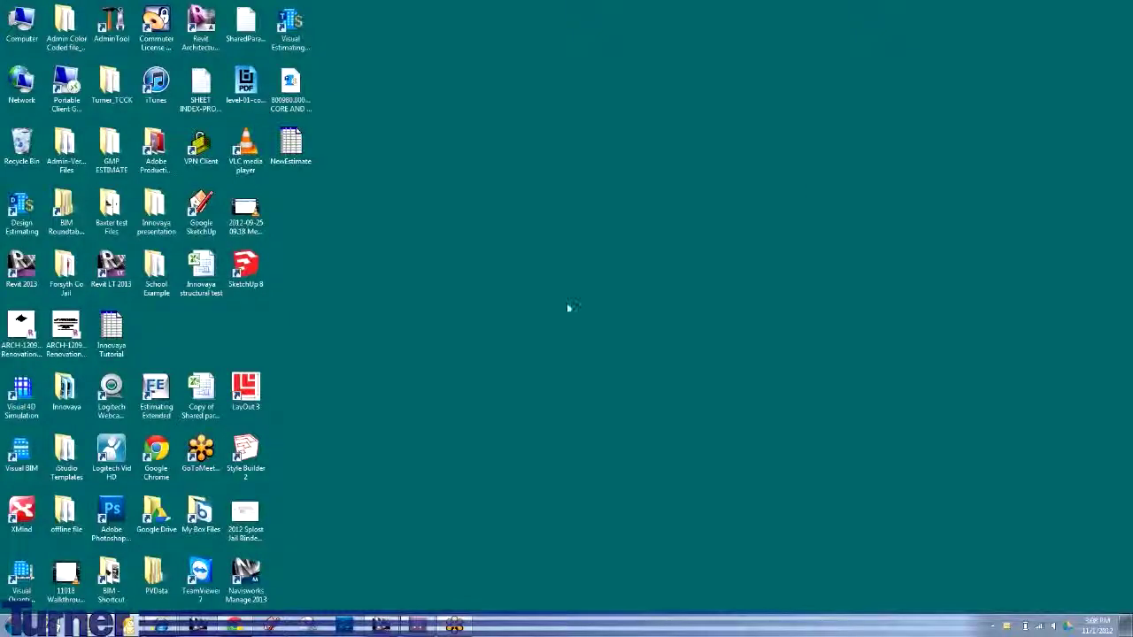
double_click(293, 24)
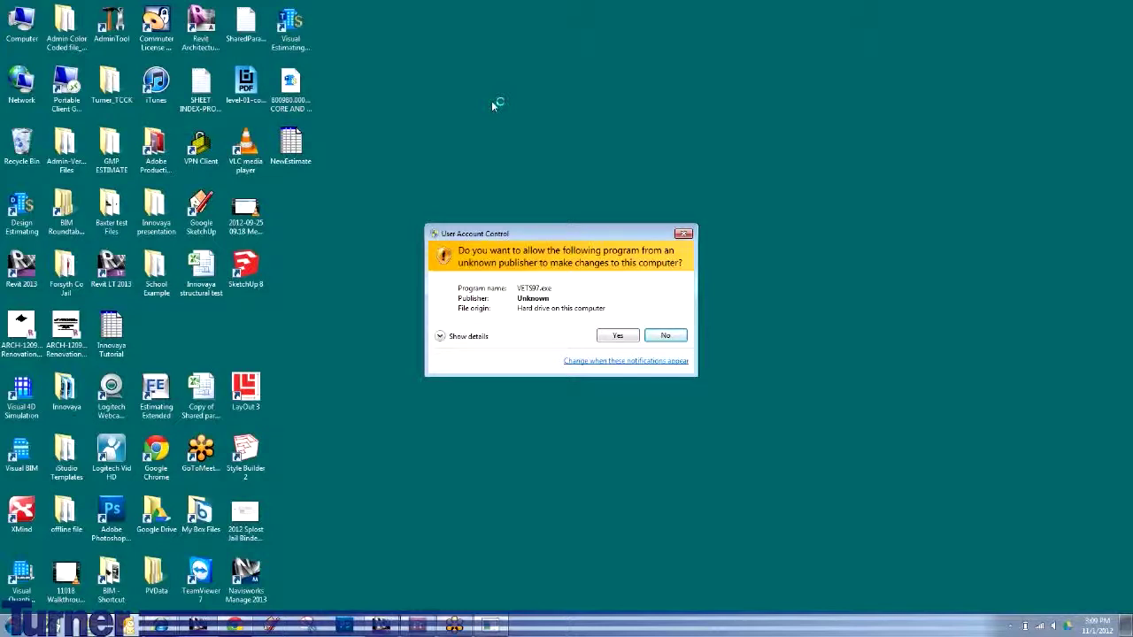
click(616, 337)
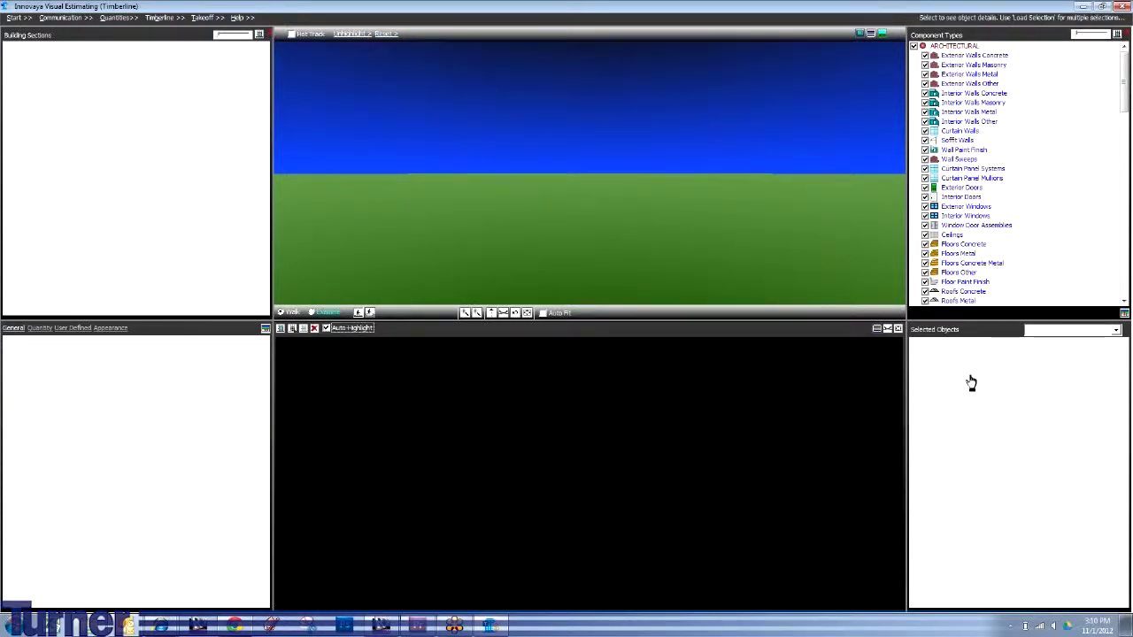
Open the Innovaya Tutorial project model from the Innovaya presentation folder.
click(961, 189)
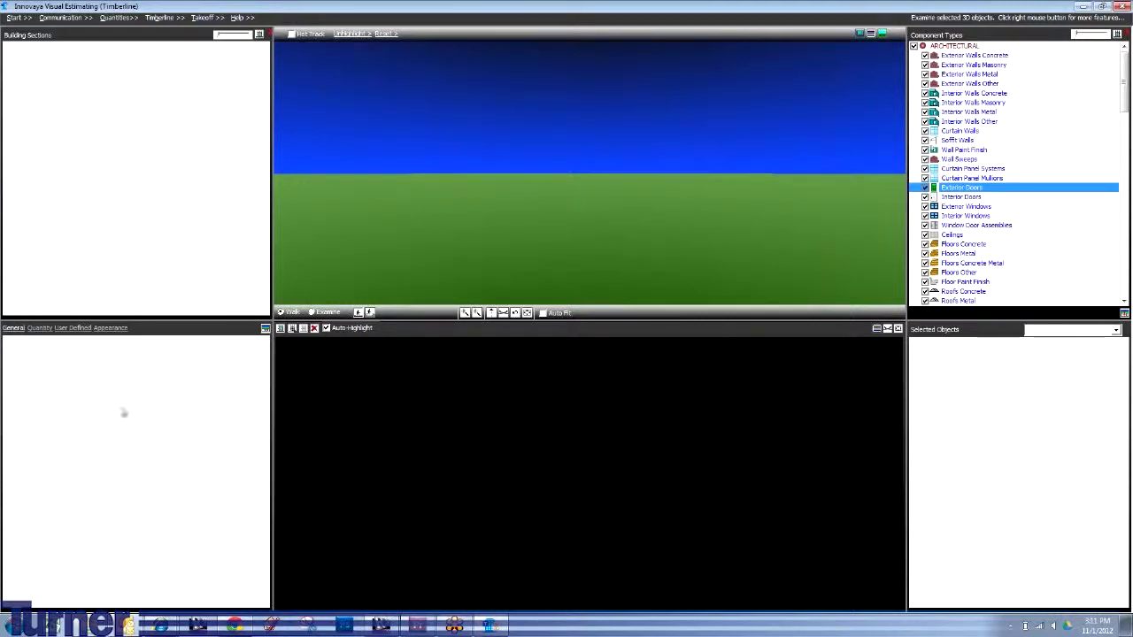
click(17, 18)
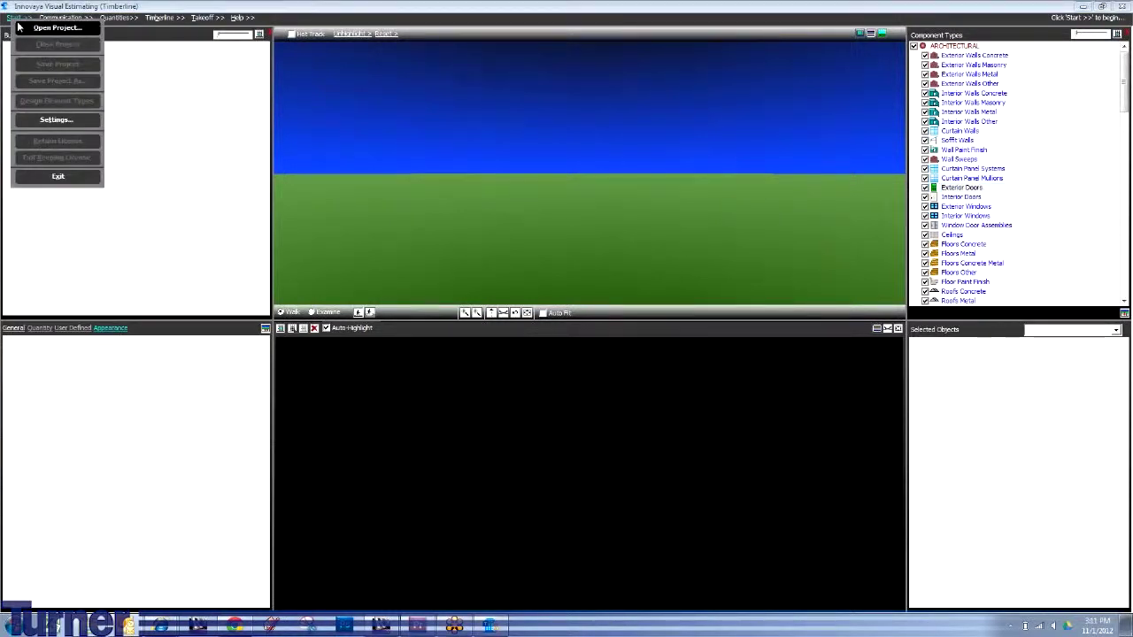
click(154, 91)
click(18, 18)
click(64, 32)
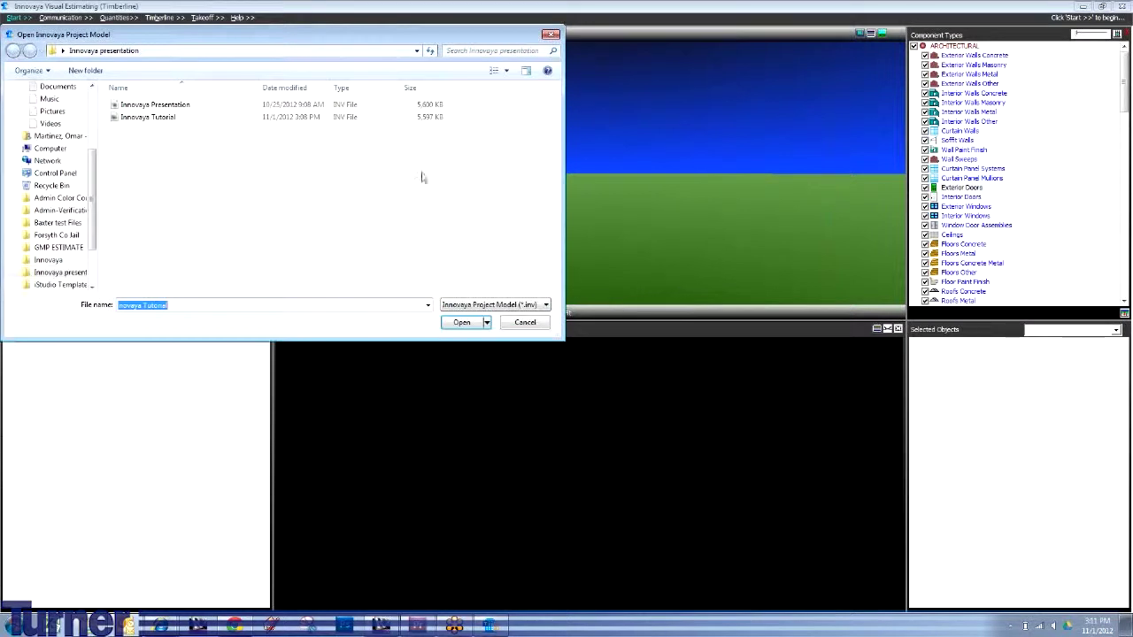
click(139, 118)
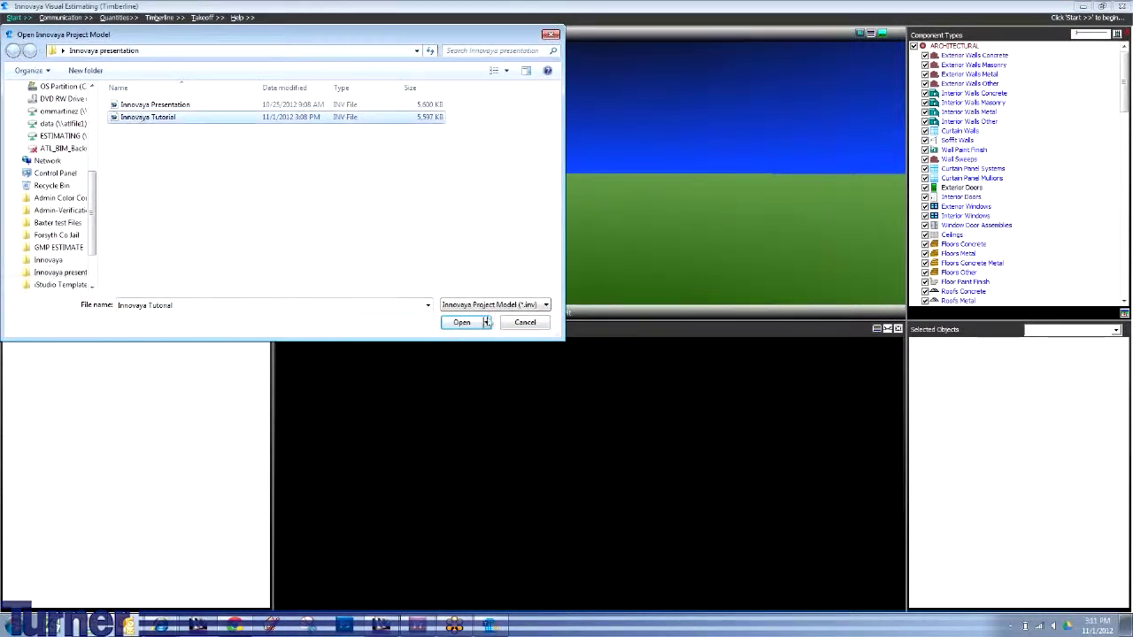
click(455, 324)
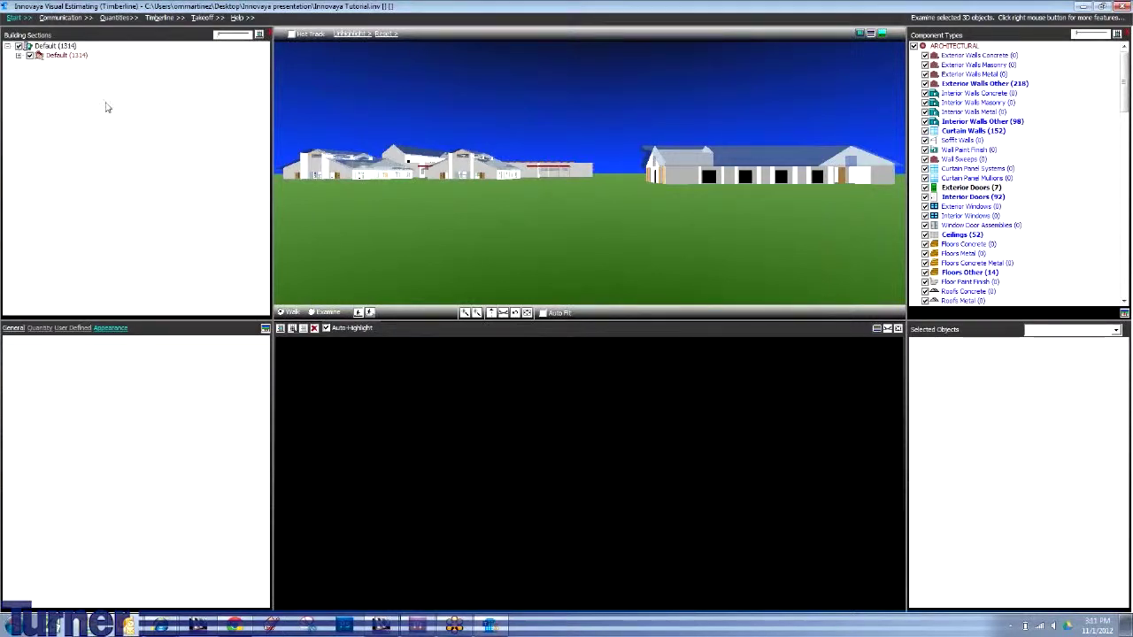
Expand the Default building section, review the components of LEVEL 01, LEVEL 02, ROOF LEVEL and zzzUnassigned, and reselect the whole Default section.
click(64, 58)
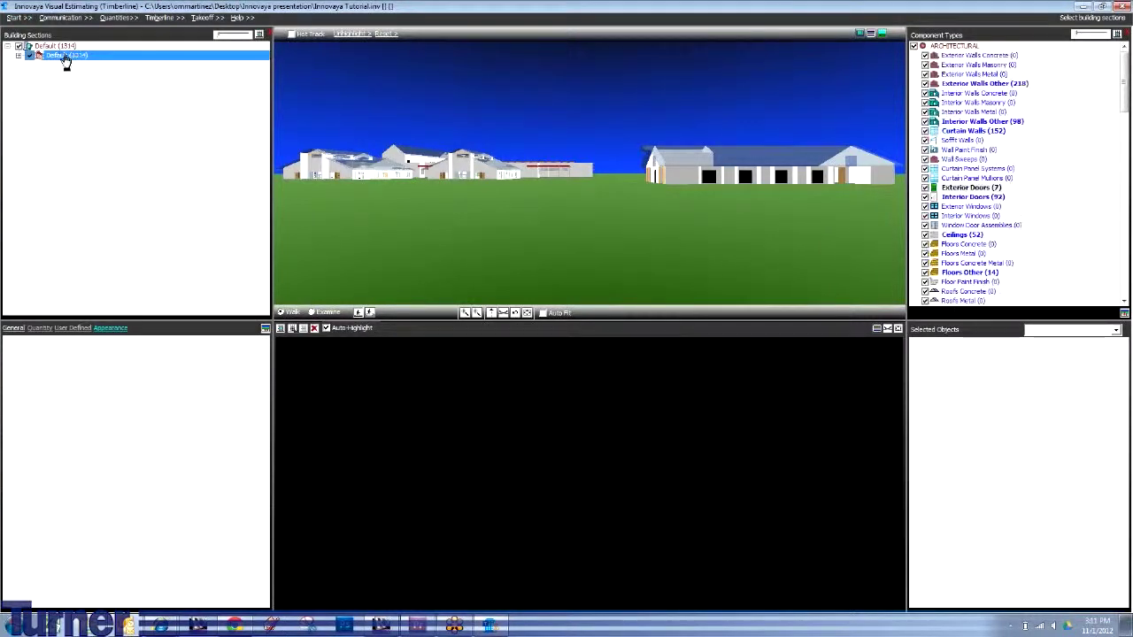
click(17, 54)
click(71, 66)
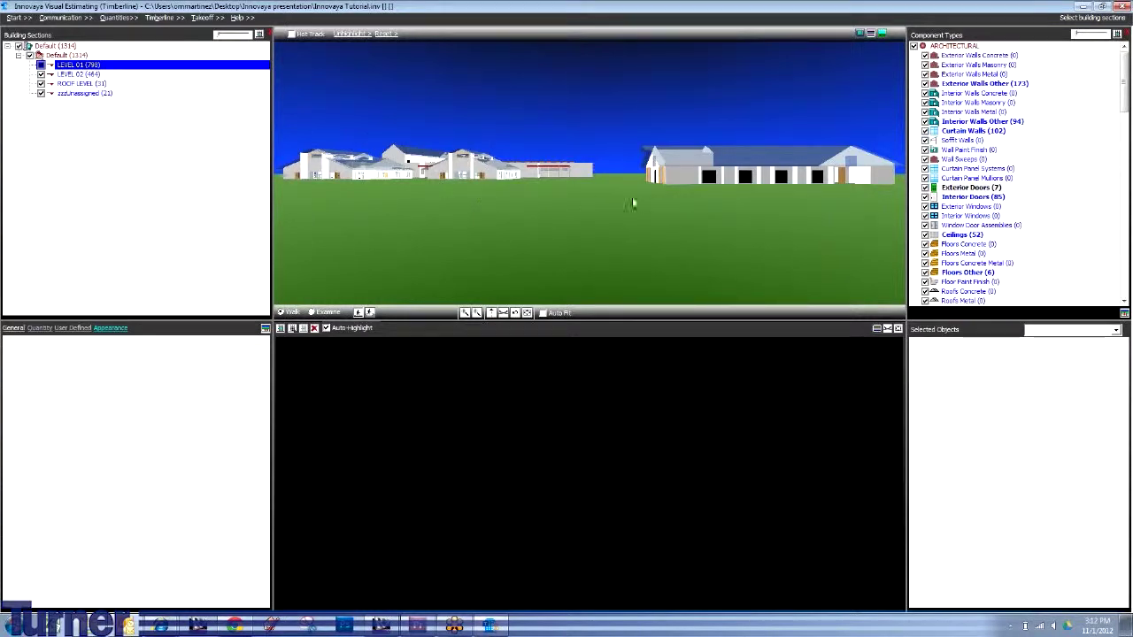
click(81, 74)
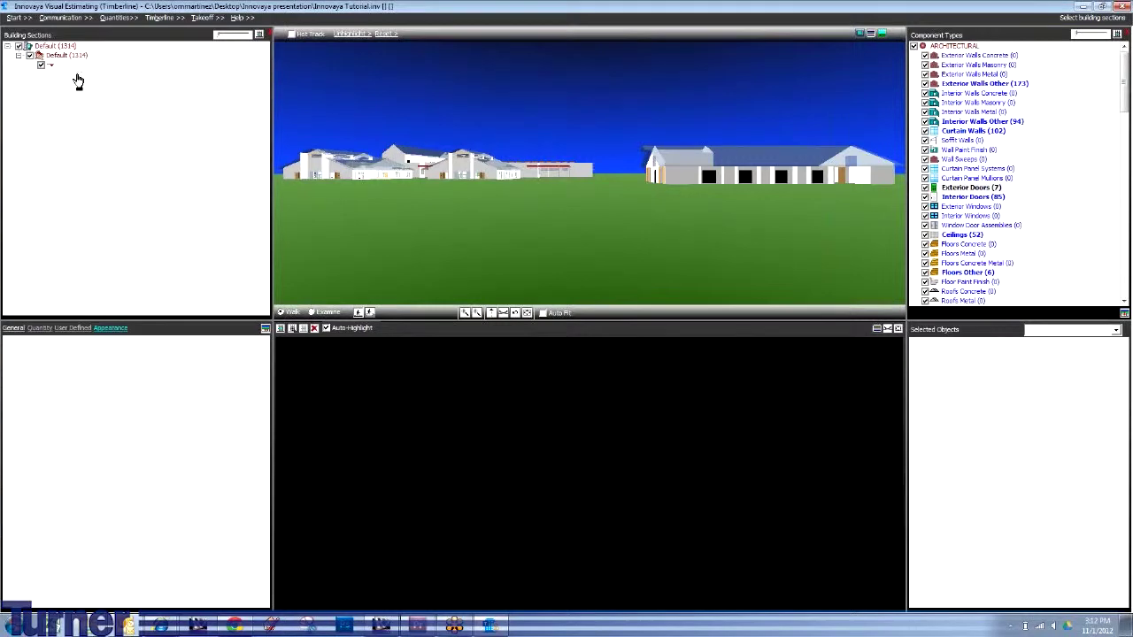
click(80, 85)
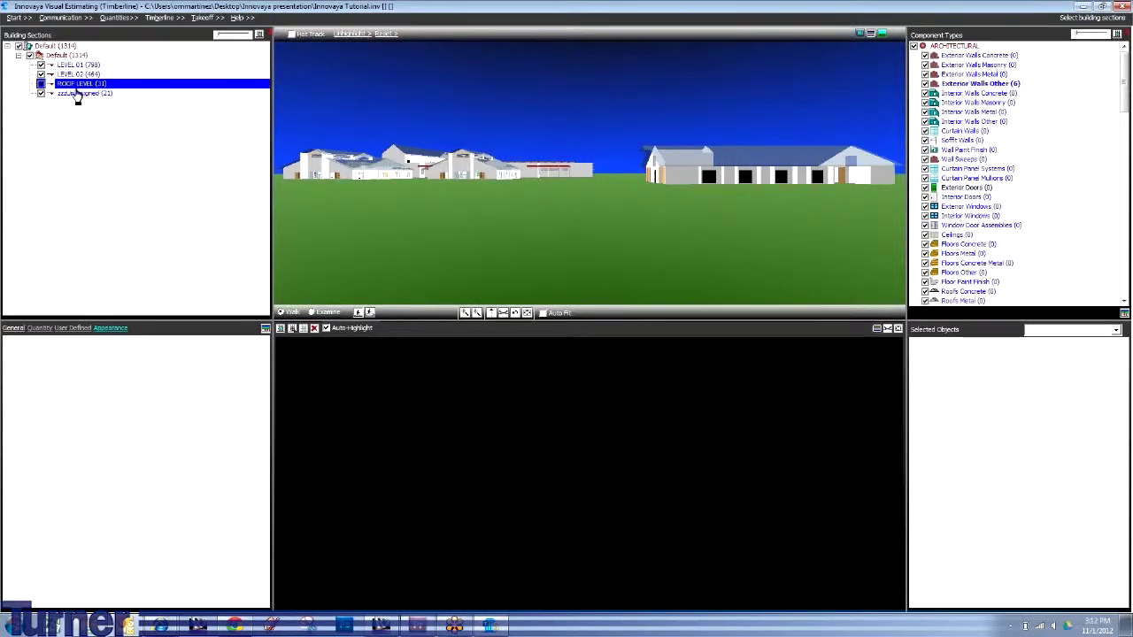
click(76, 94)
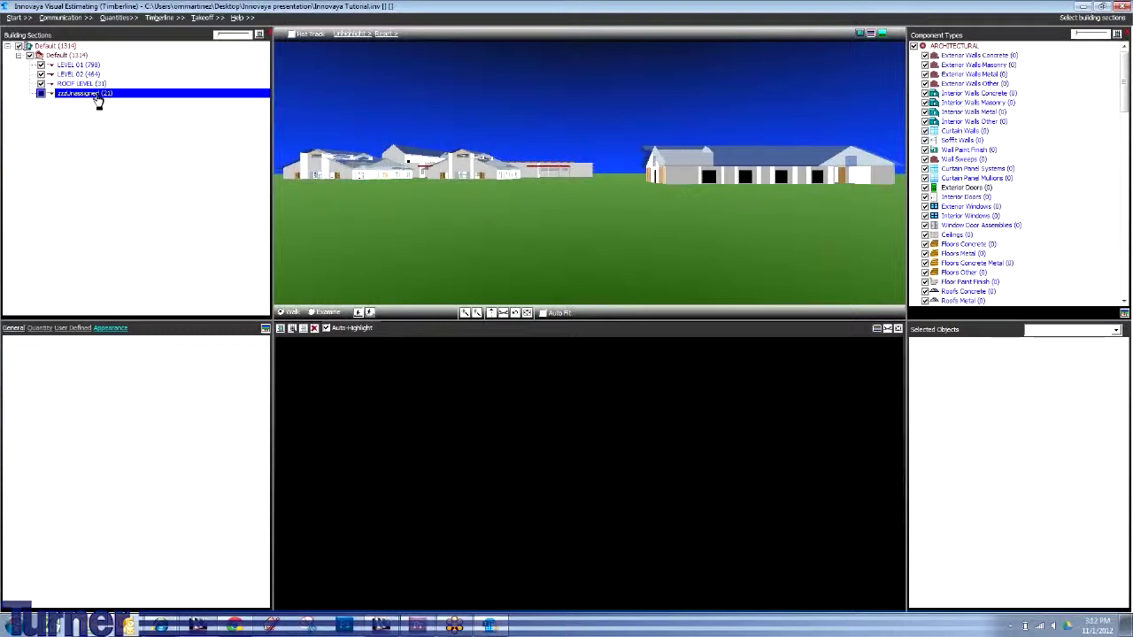
click(83, 57)
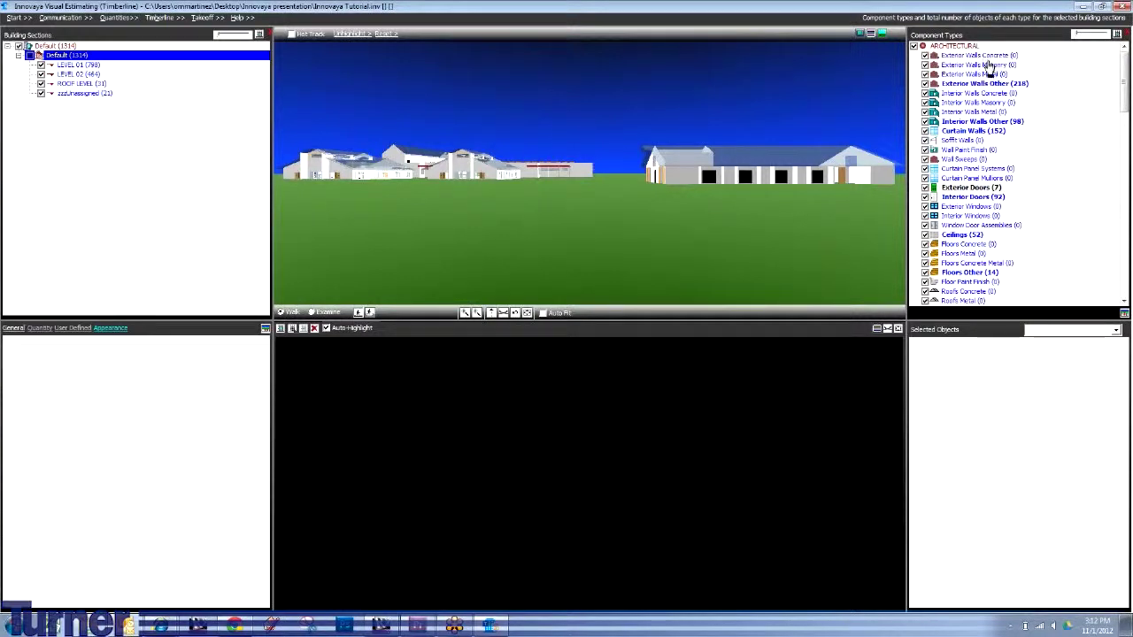
List the Curtain Walls types and the Interior Walls Other types, and expand SD Generic - 8" Int Partition to its individual objects.
click(987, 132)
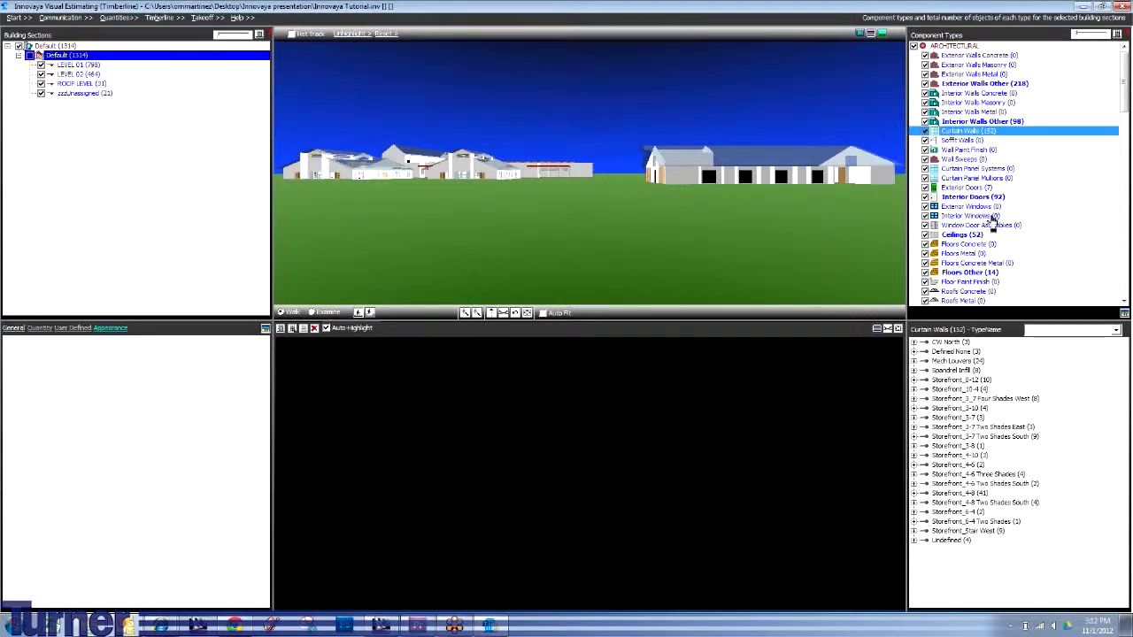
click(973, 130)
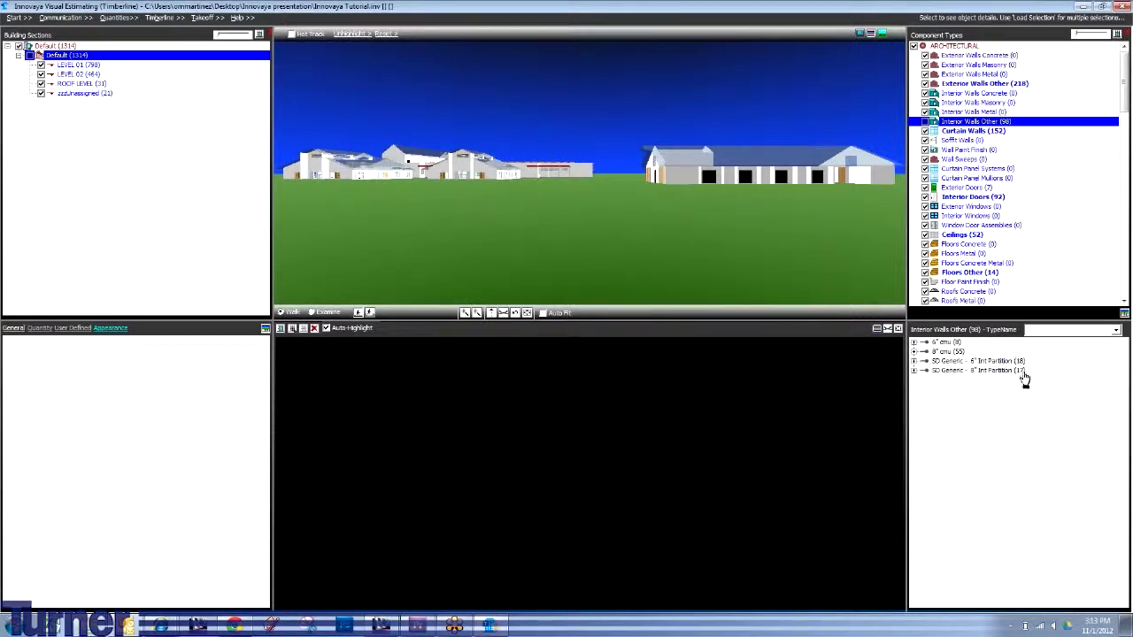
click(914, 370)
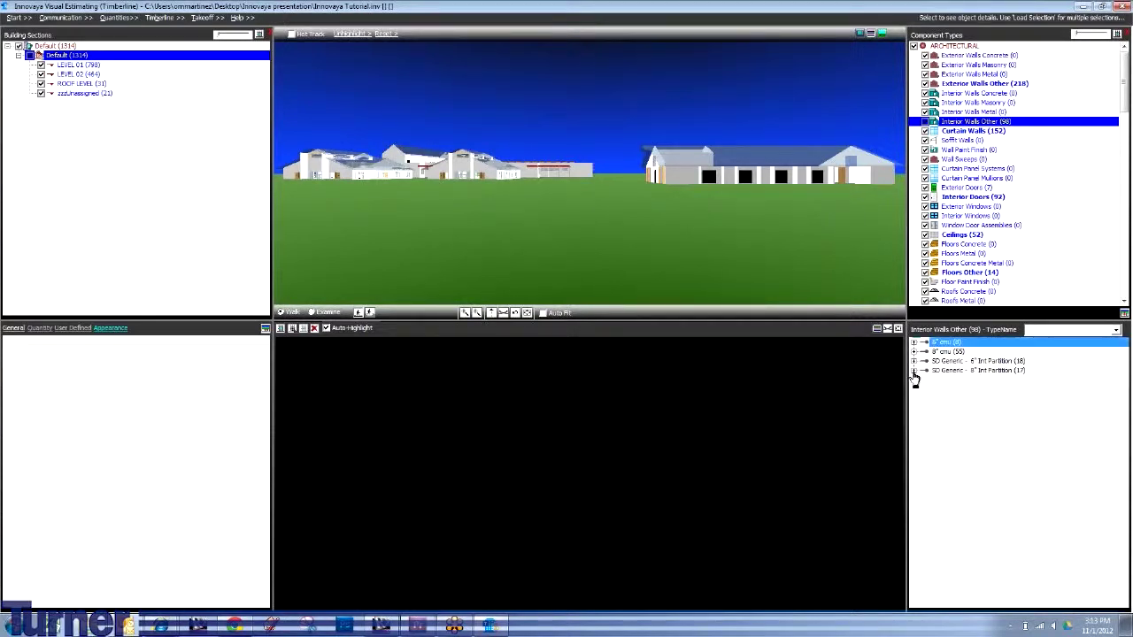
click(914, 370)
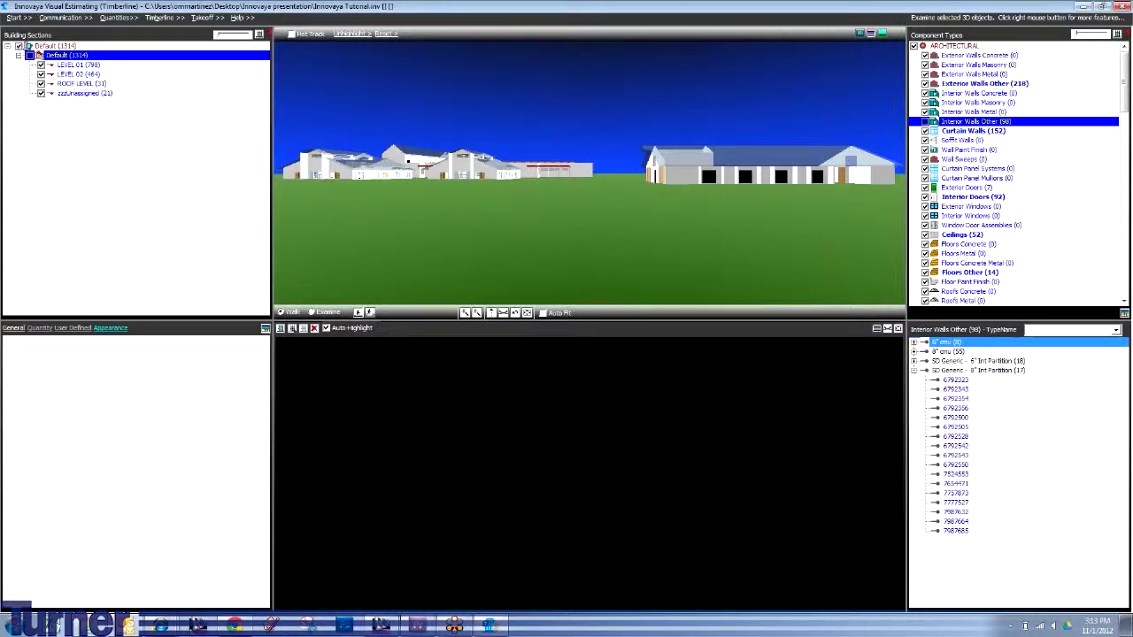
Switch to Revit, select the element with ID 6792323, and inspect that wall in the 3D view.
click(380, 626)
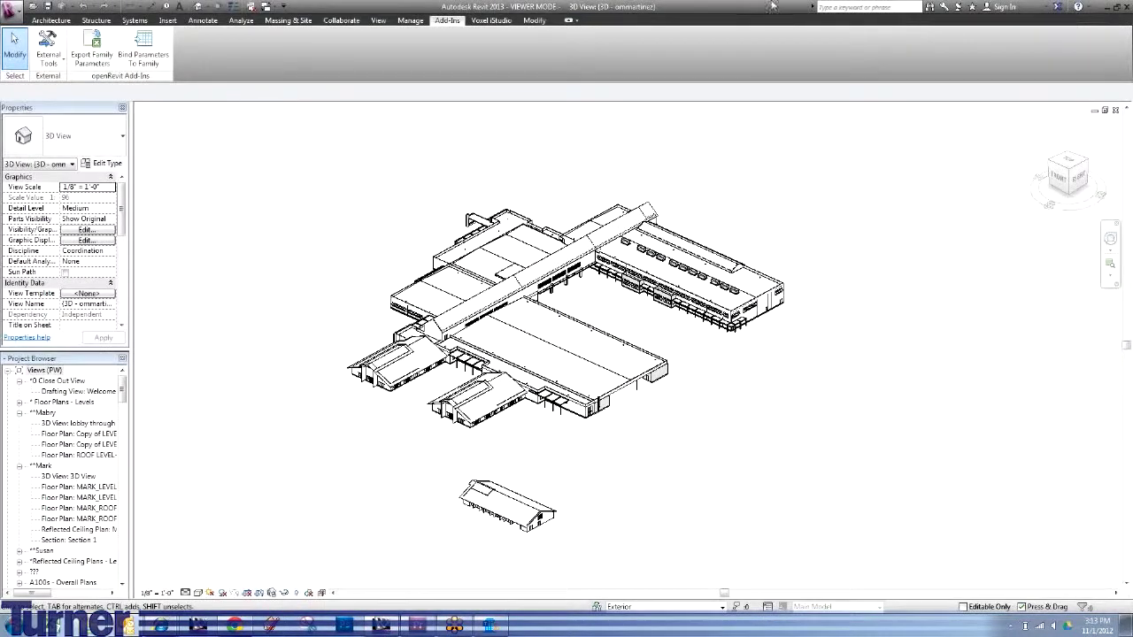
click(417, 22)
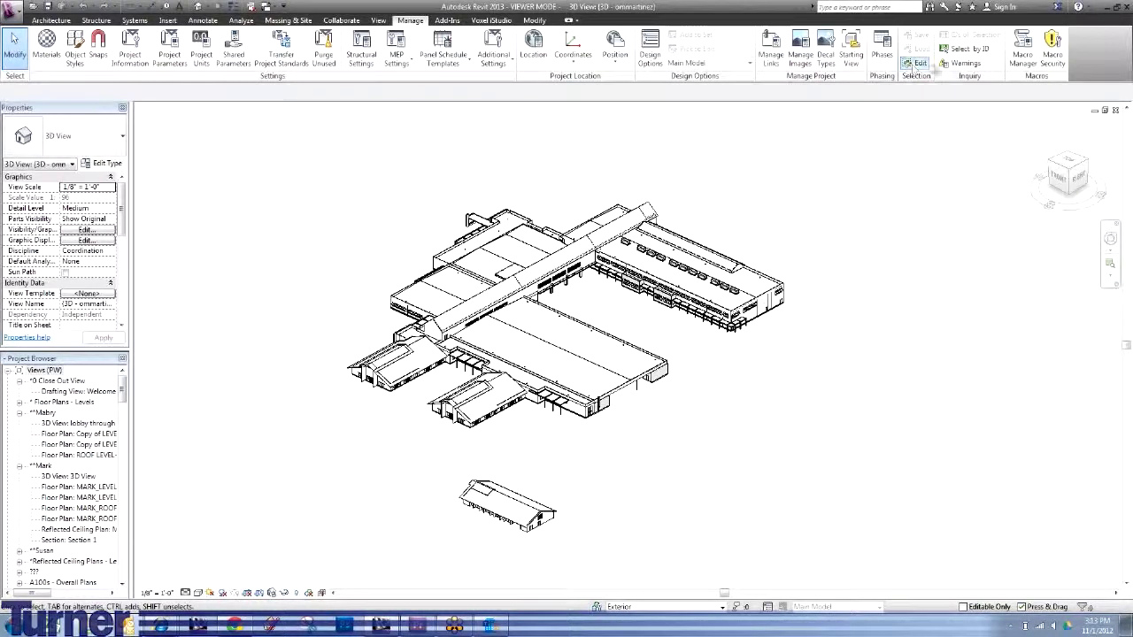
click(980, 53)
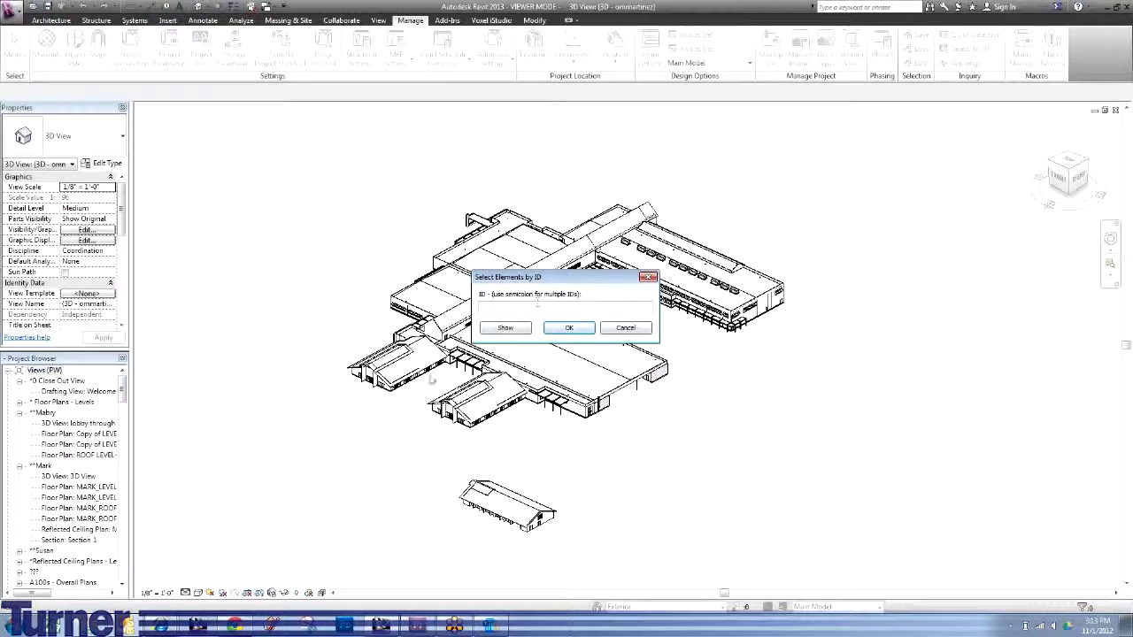
click(493, 625)
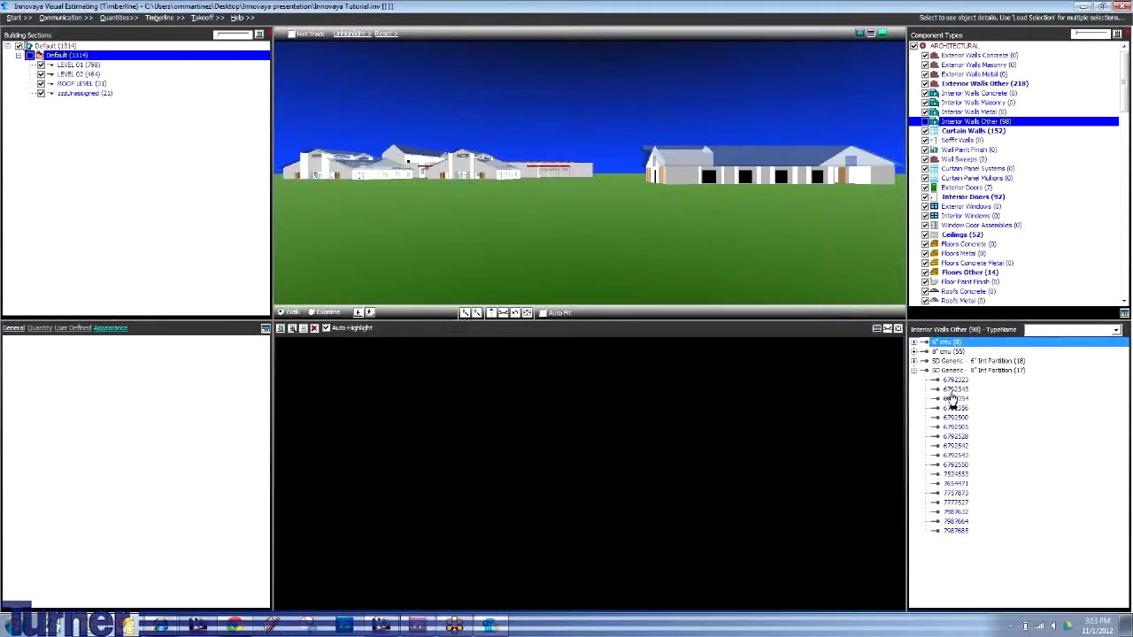
click(379, 625)
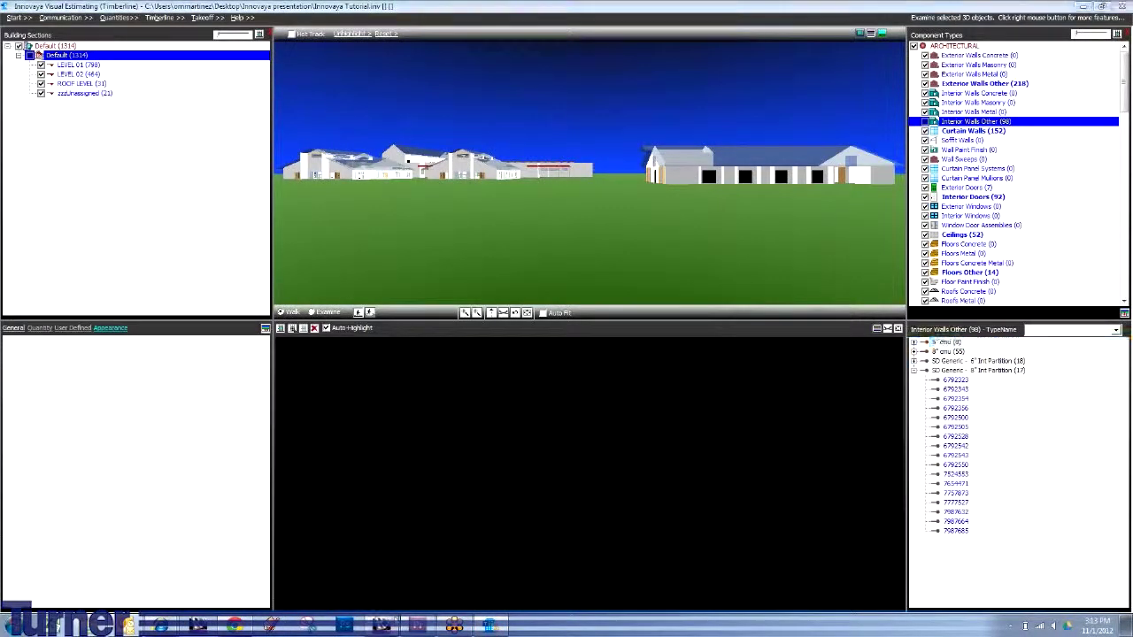
text(6792323)
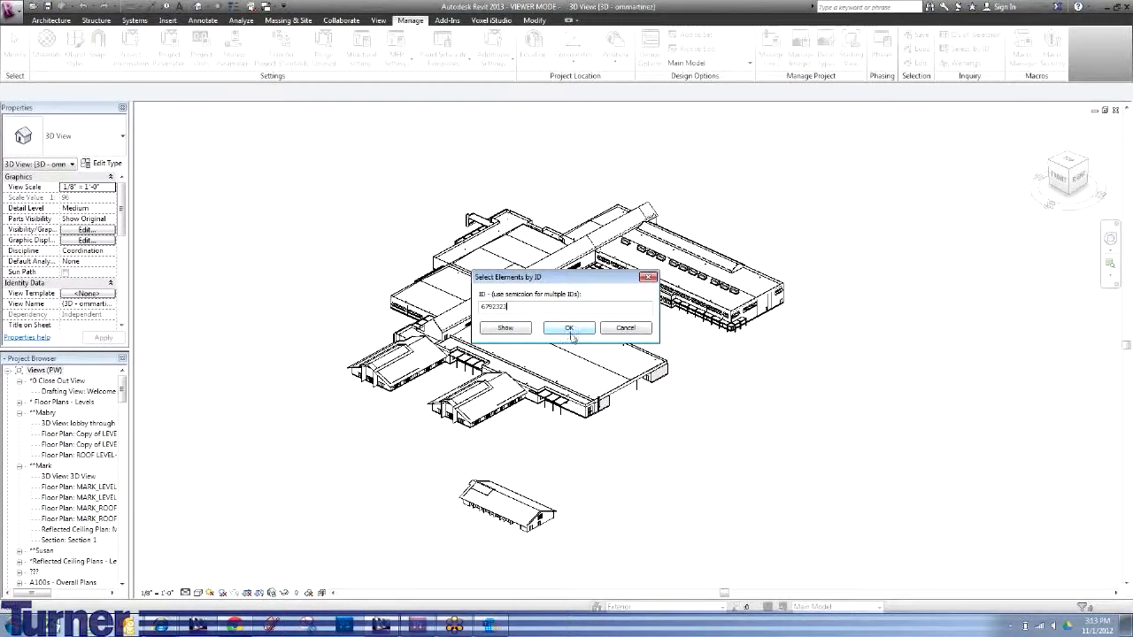
click(569, 328)
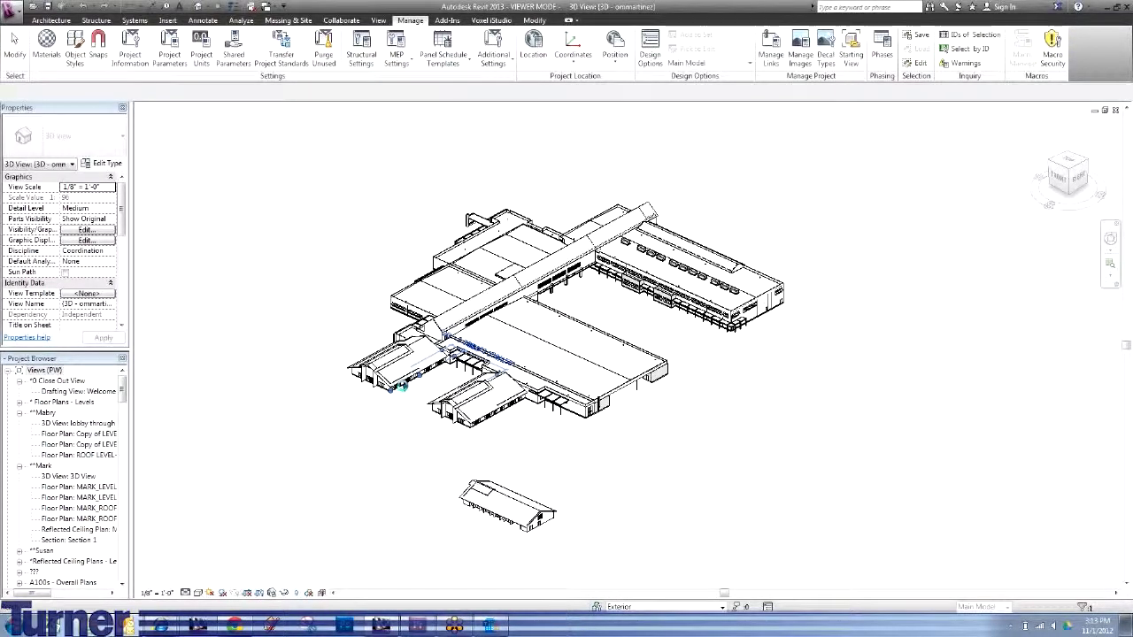
click(405, 389)
scroll(407, 391, up, 6)
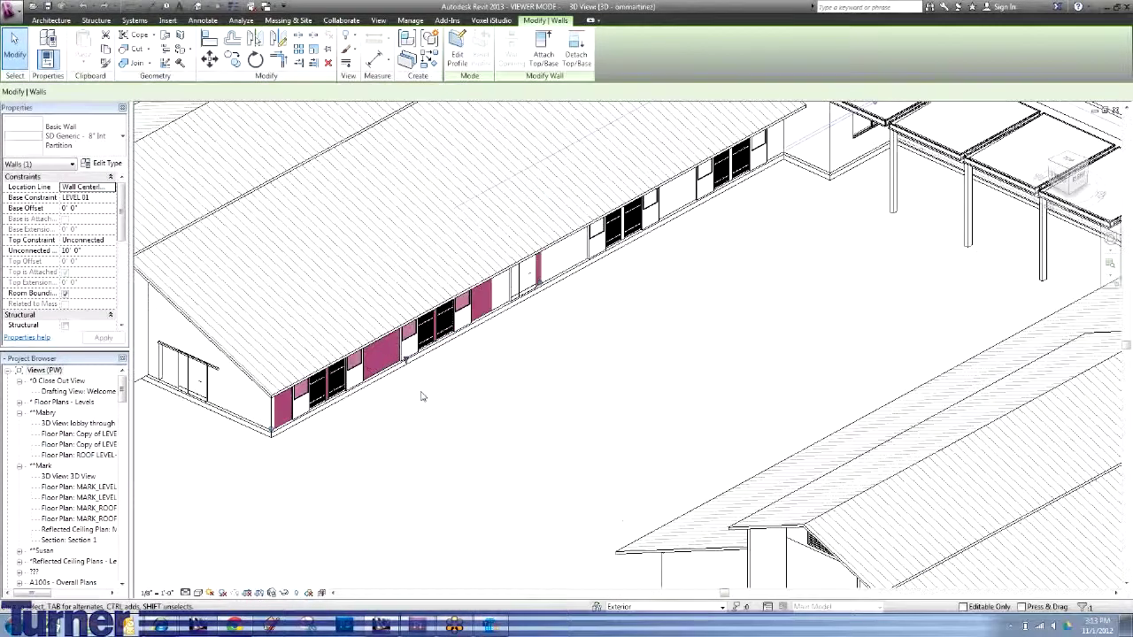
middle_drag(432, 394, 420, 321)
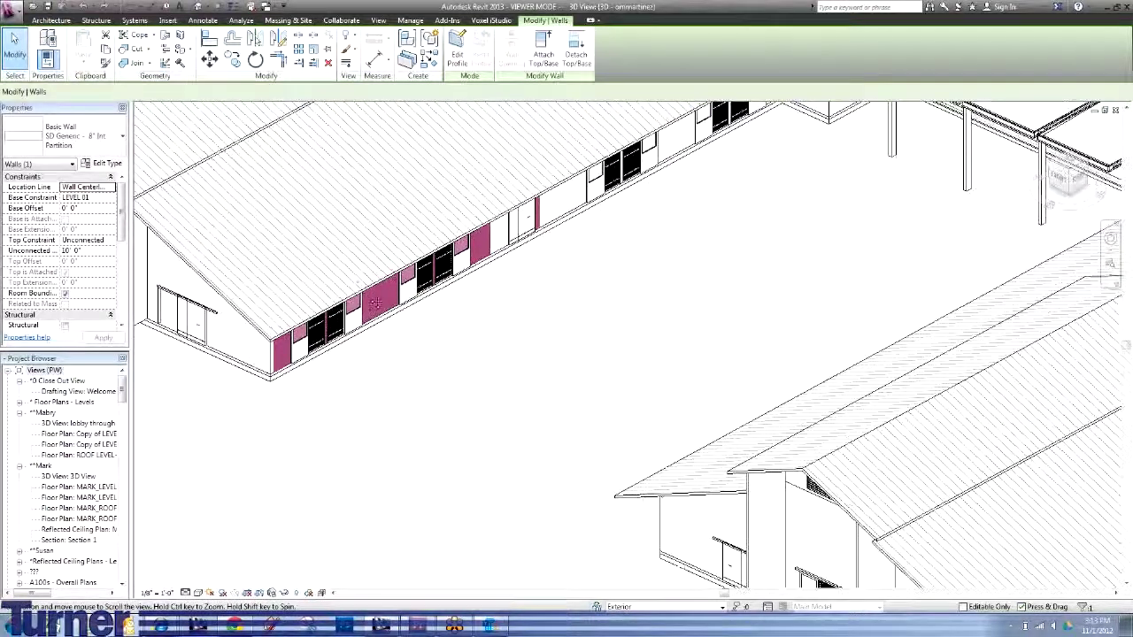
scroll(557, 455, down, 4)
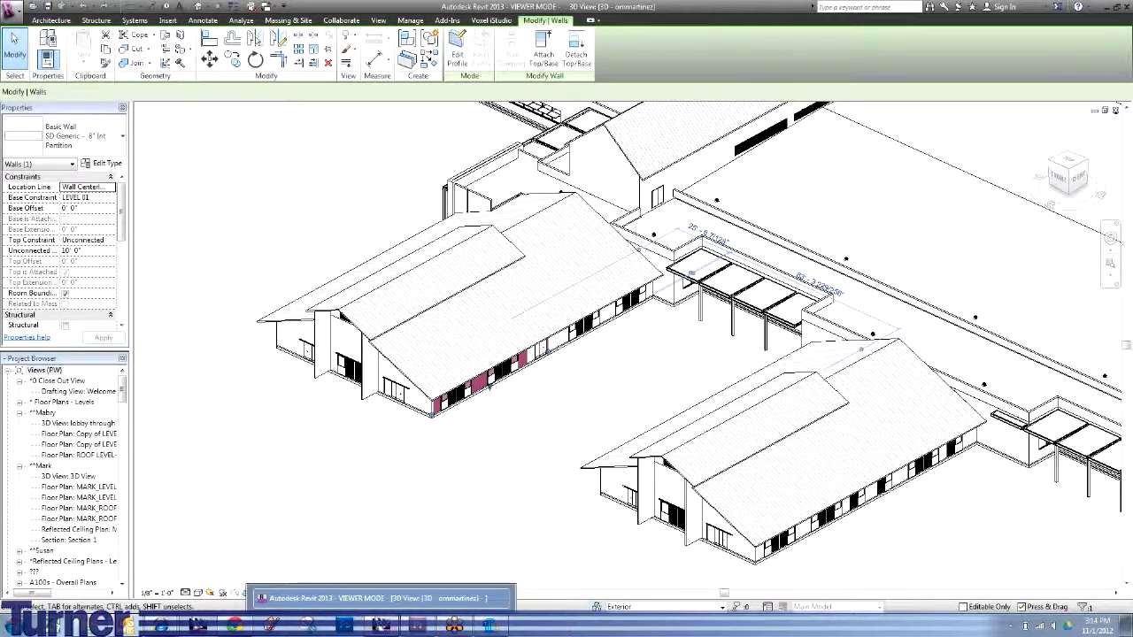
Return to Innovaya Visual Estimating, put the 3D view in Examine mode, and tilt the model to compare it with the Revit view.
click(488, 626)
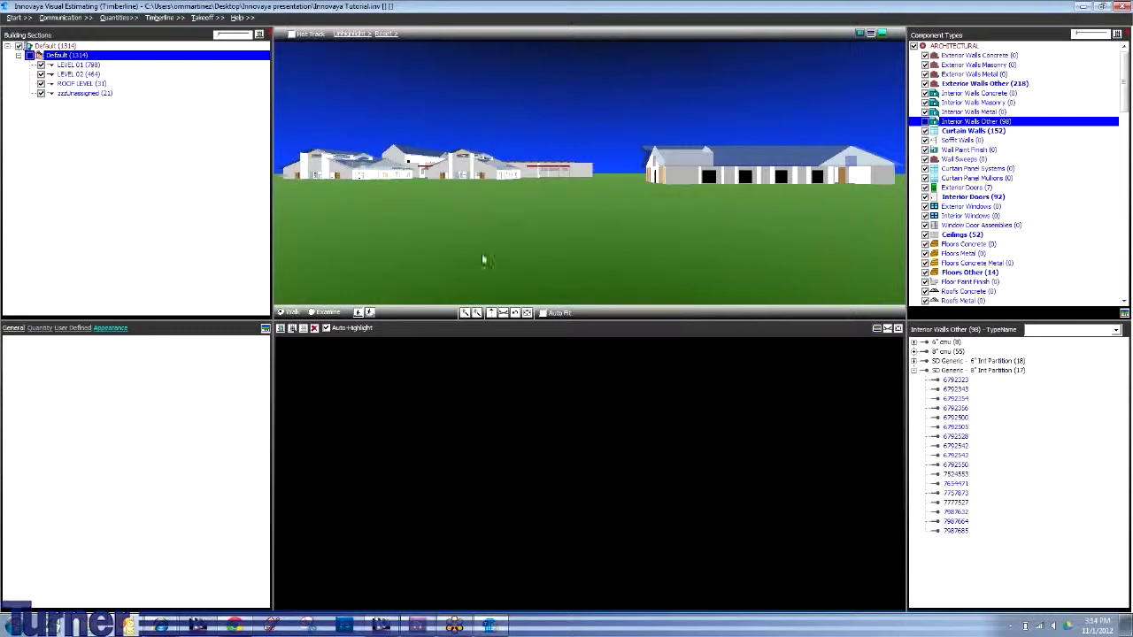
click(312, 312)
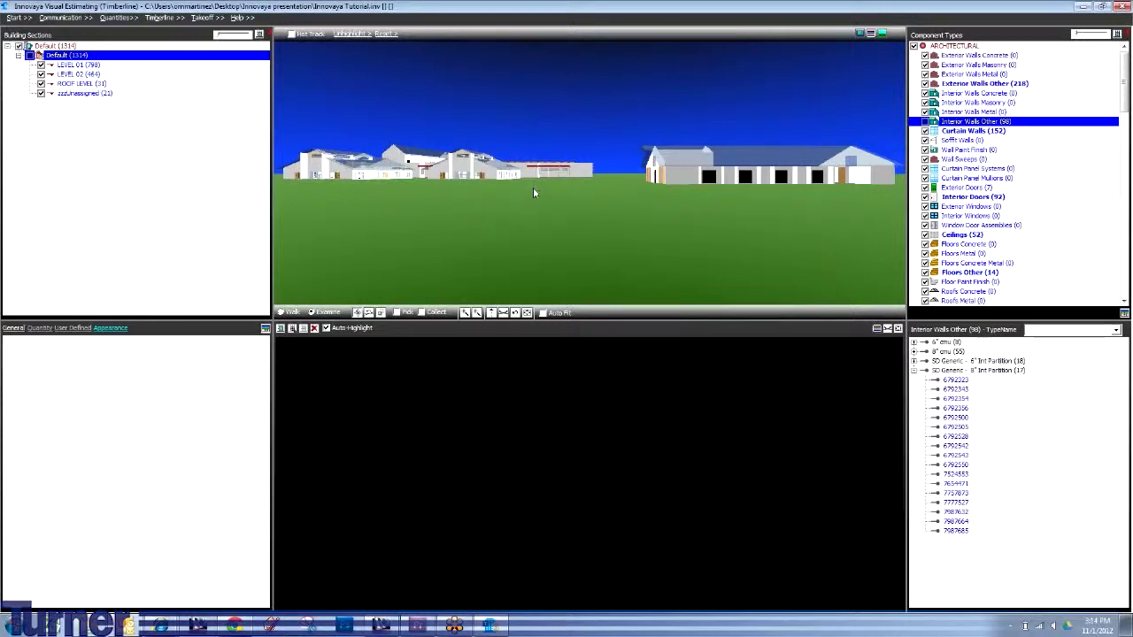
drag(533, 187, 536, 193)
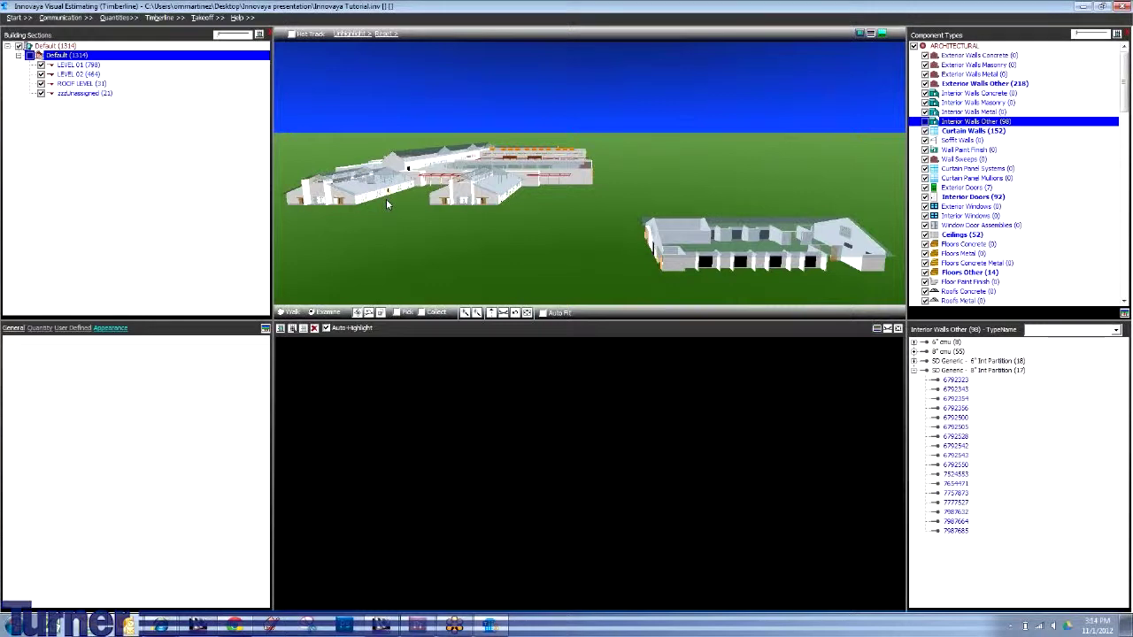
click(381, 625)
key(alt+Tab)
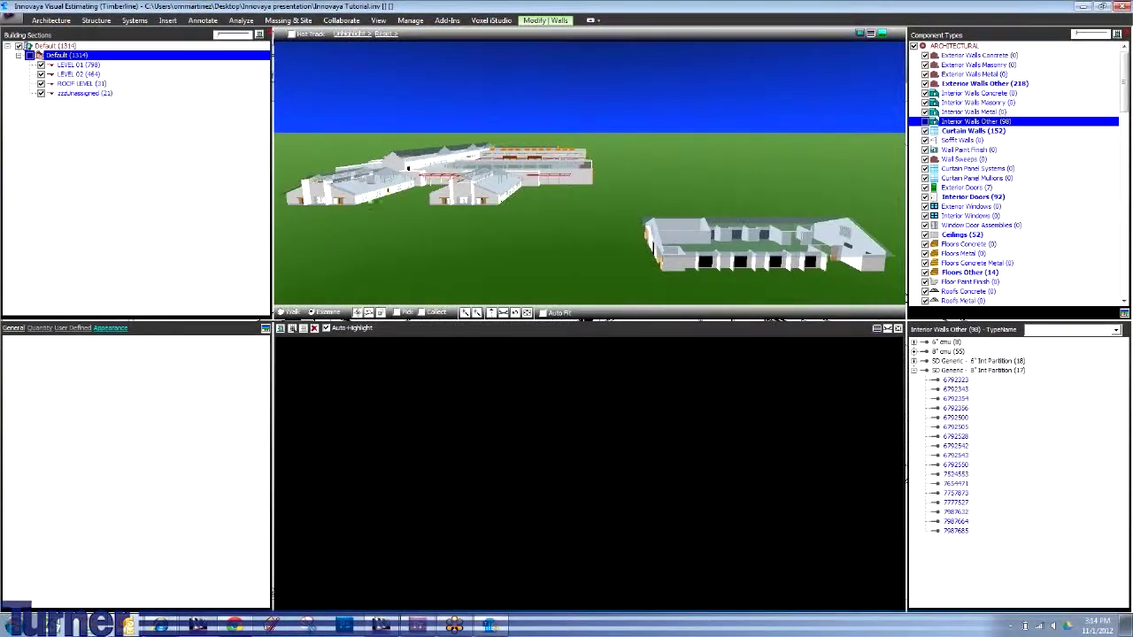
Select partition object 6792323 and rotate its isolated 3D preview until the wall face and openings are shown.
click(956, 380)
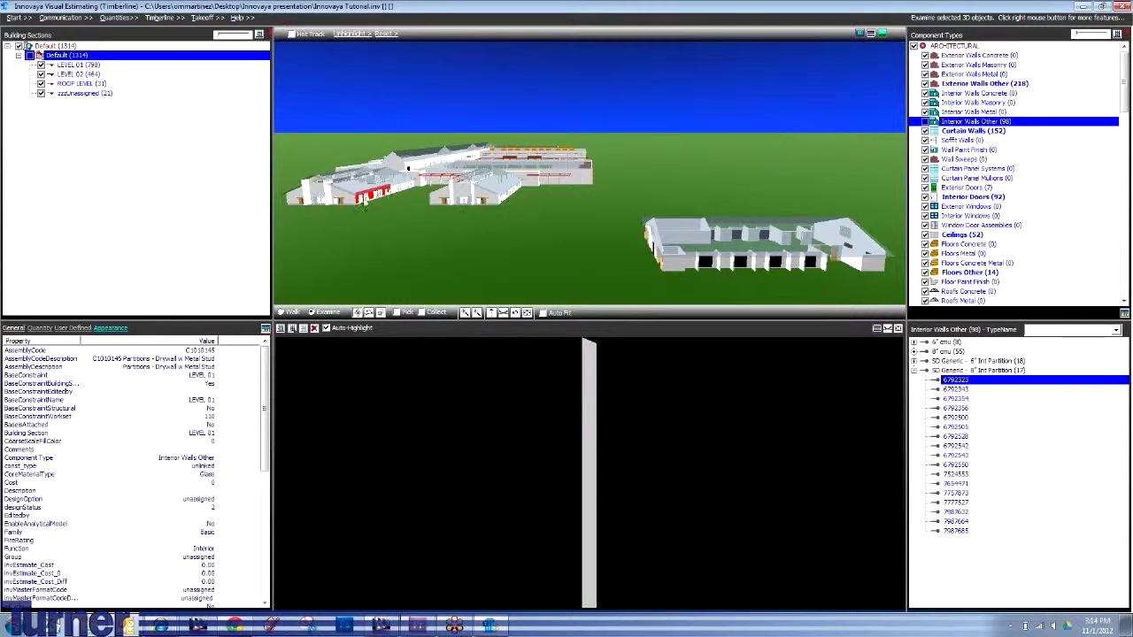
drag(593, 406, 567, 484)
drag(711, 463, 660, 470)
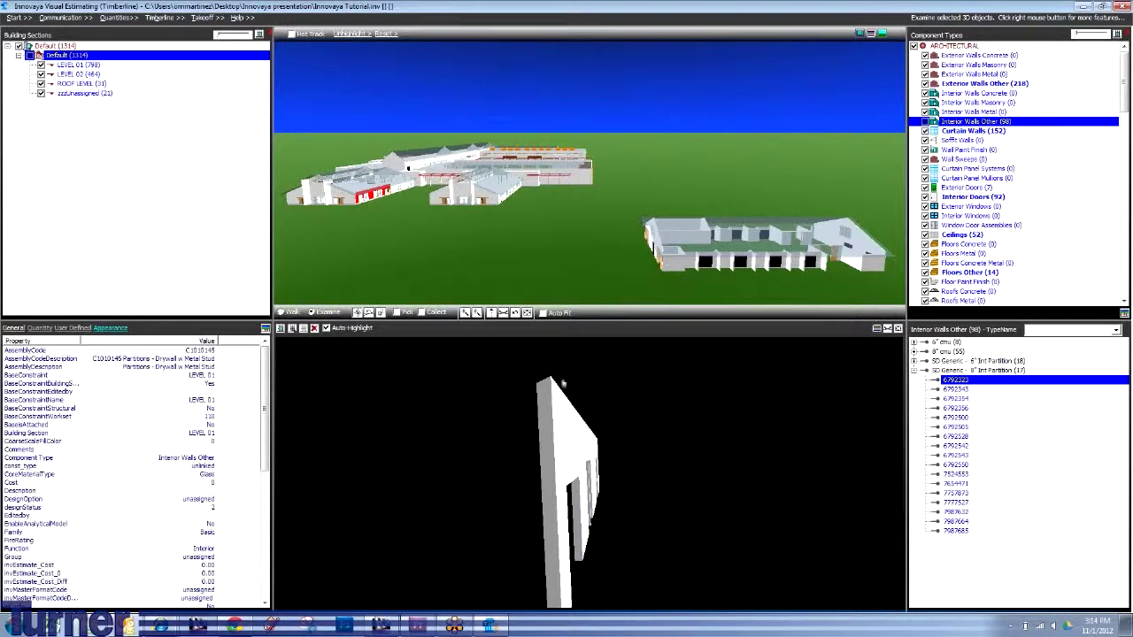
drag(572, 414, 720, 458)
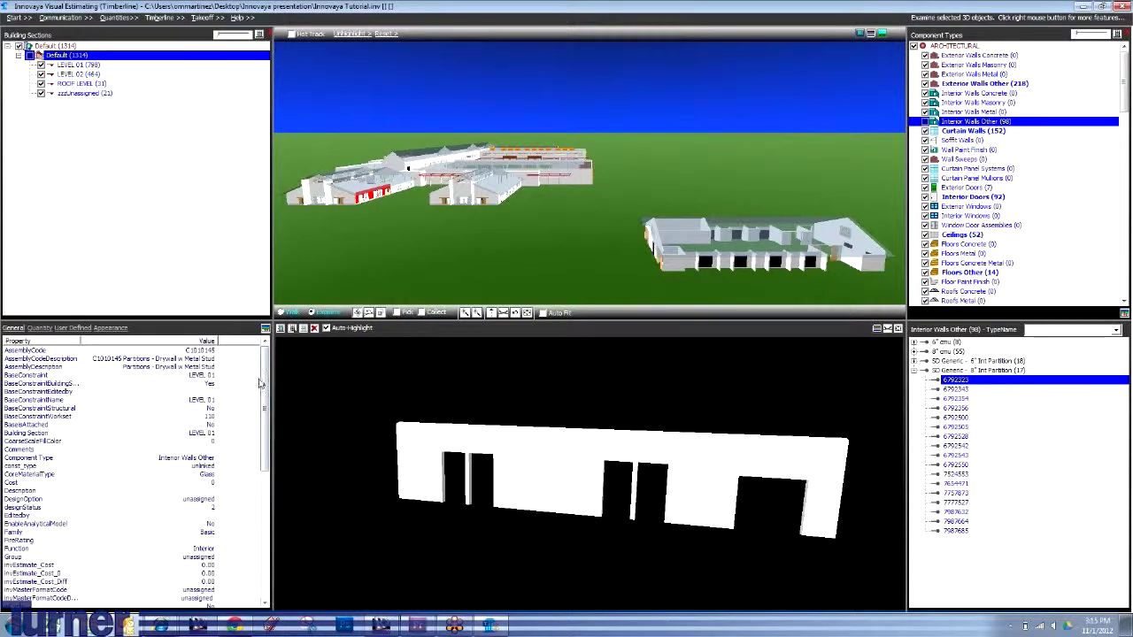
Review the selected partition's general properties and display its quantity properties.
scroll(265, 378, down, 2)
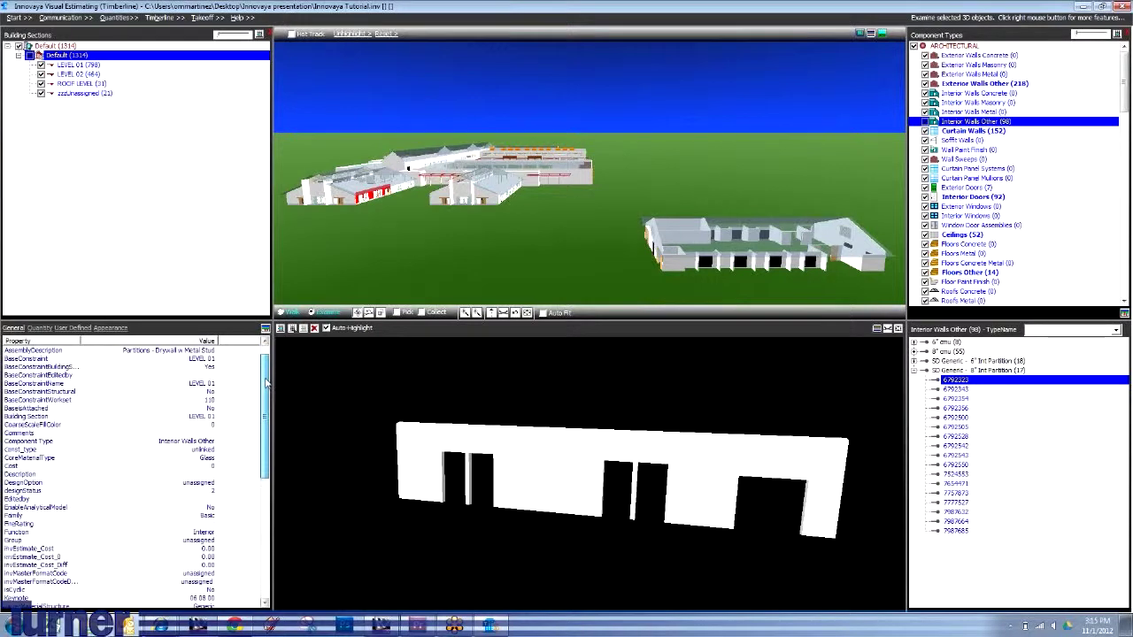
scroll(267, 386, up, 2)
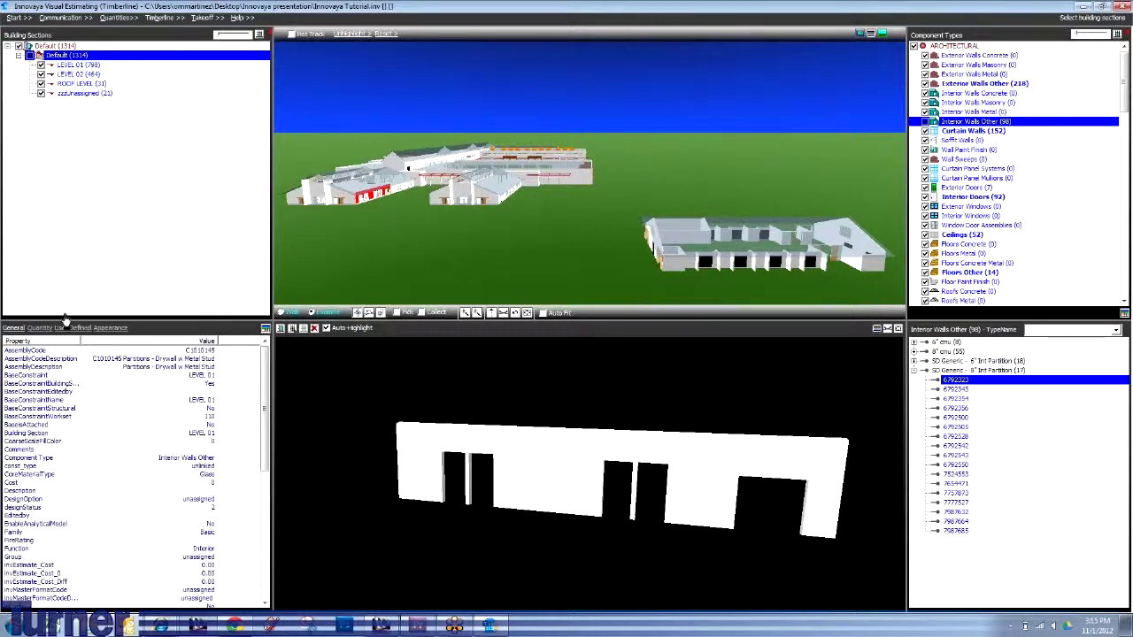
click(39, 328)
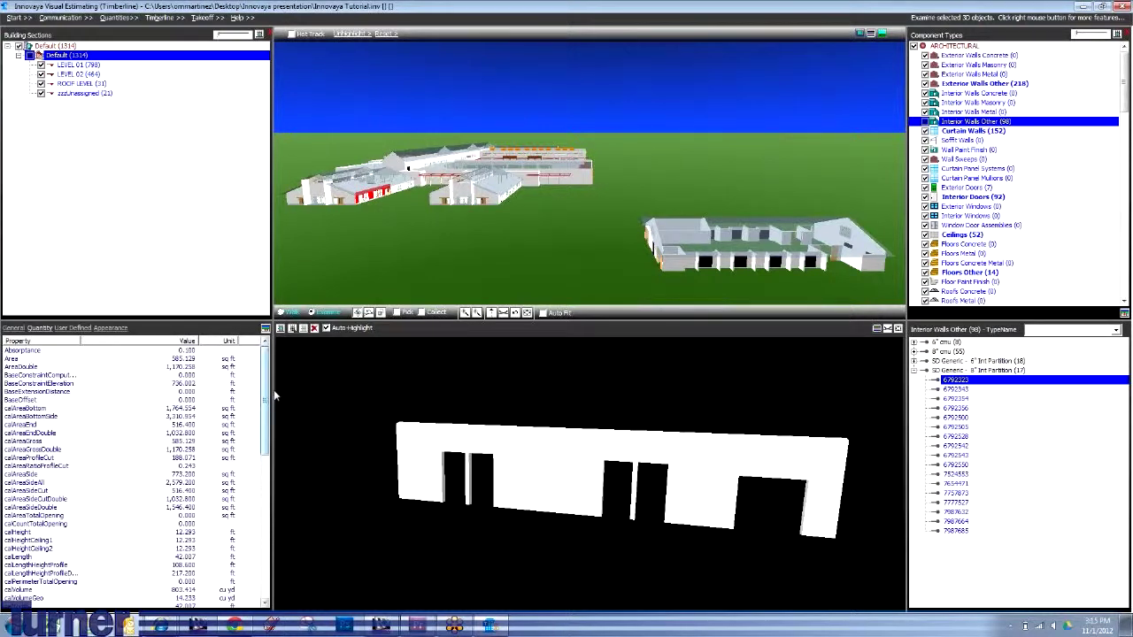
Examine the selected wall's door and window opening quantities, highlight OpeningAreaDoors, and collapse the SD Generic - 8" Int Partition group.
drag(264, 398, 263, 536)
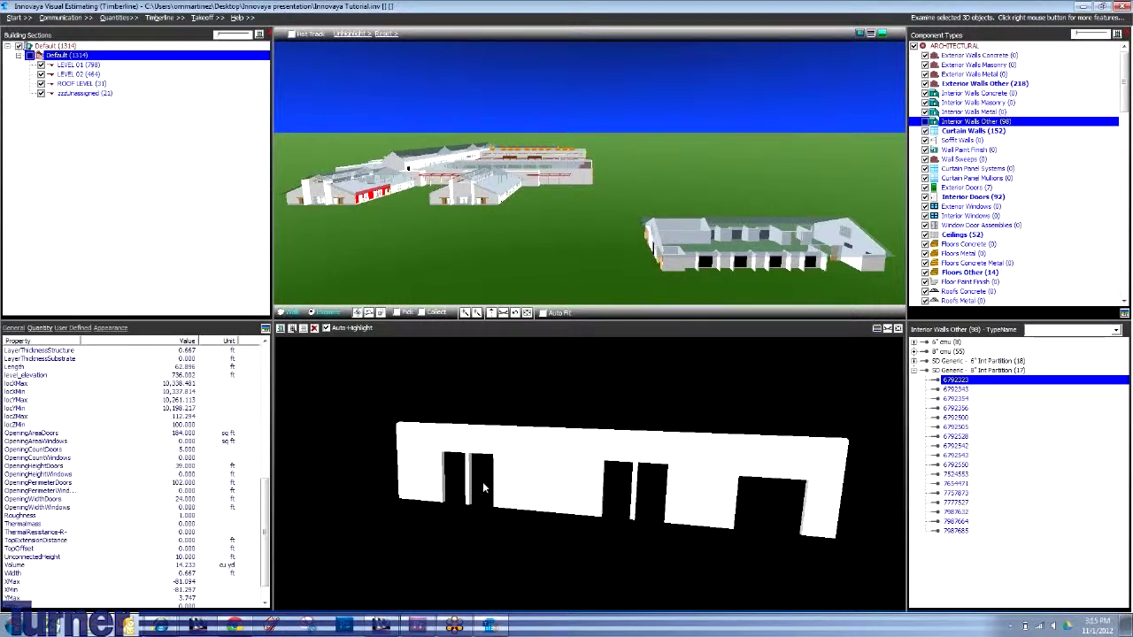
click(36, 434)
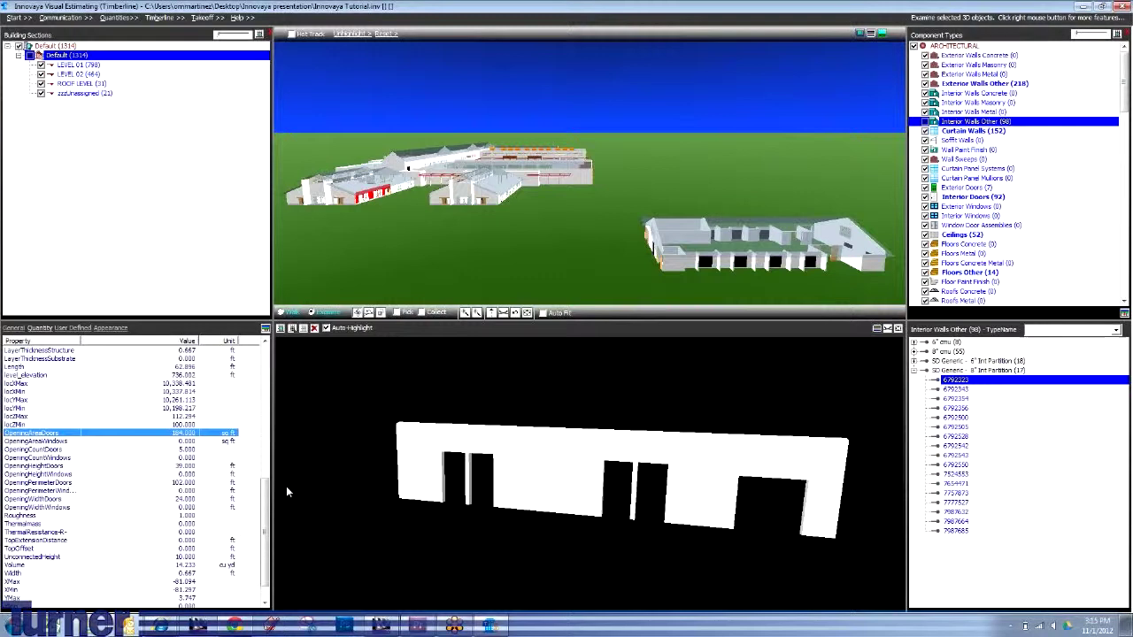
drag(265, 513, 285, 380)
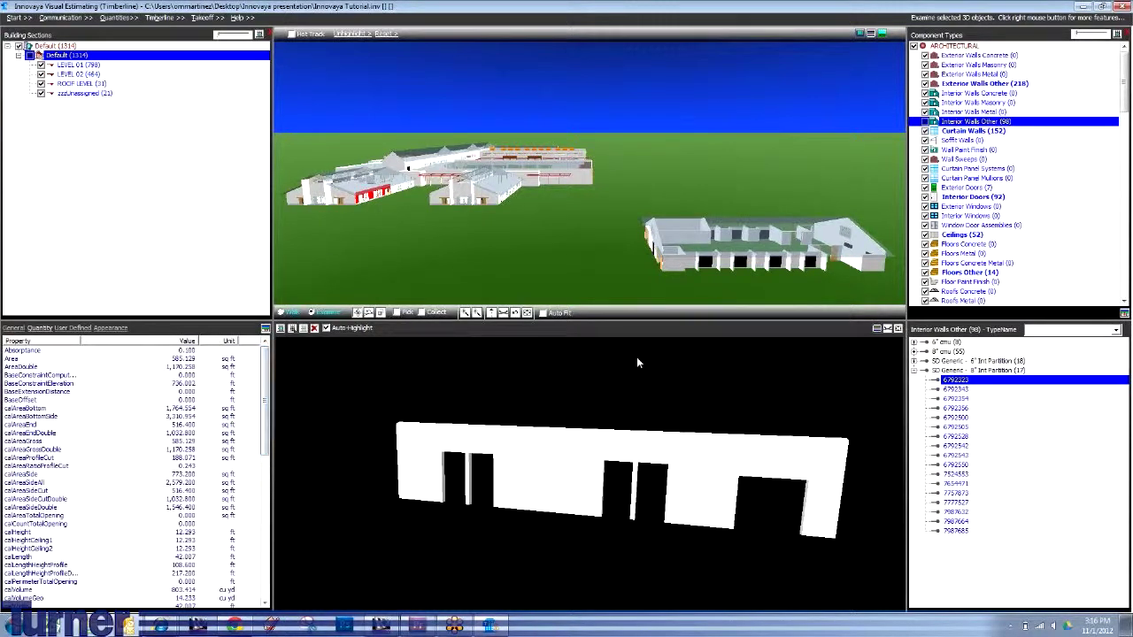
click(924, 370)
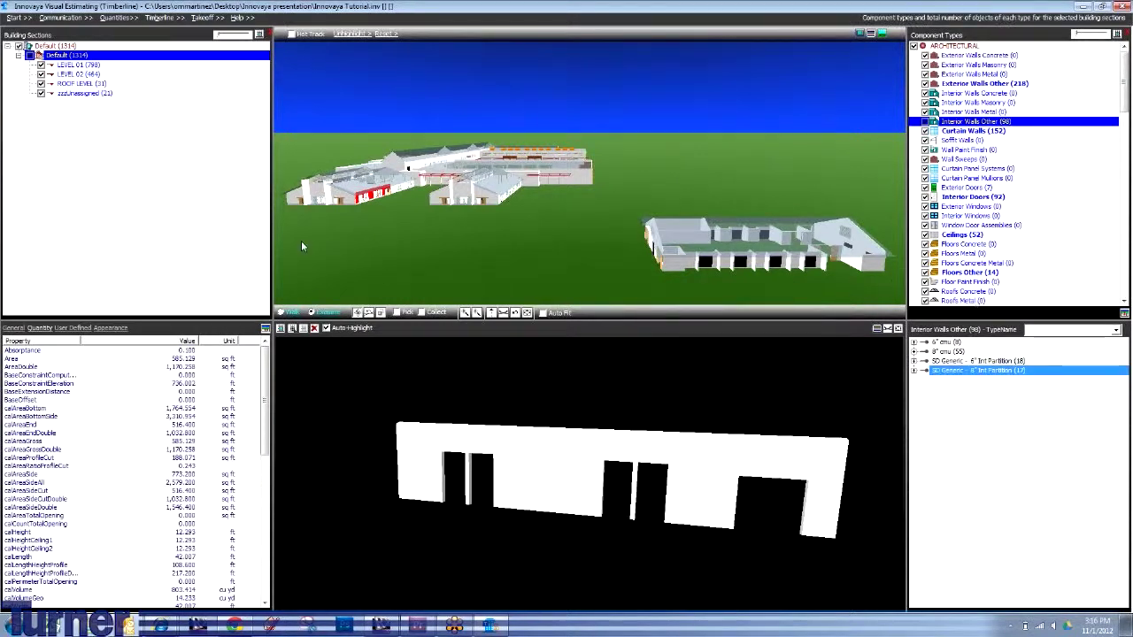
Start generating managed quantities (MQ) from the model.
click(61, 20)
click(231, 205)
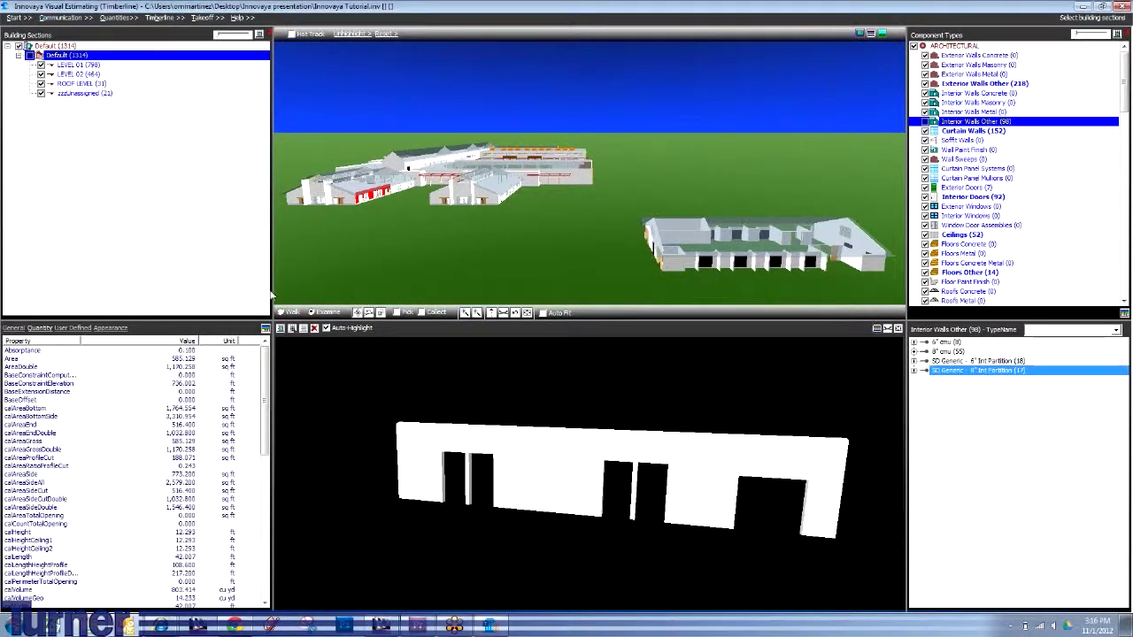
click(119, 18)
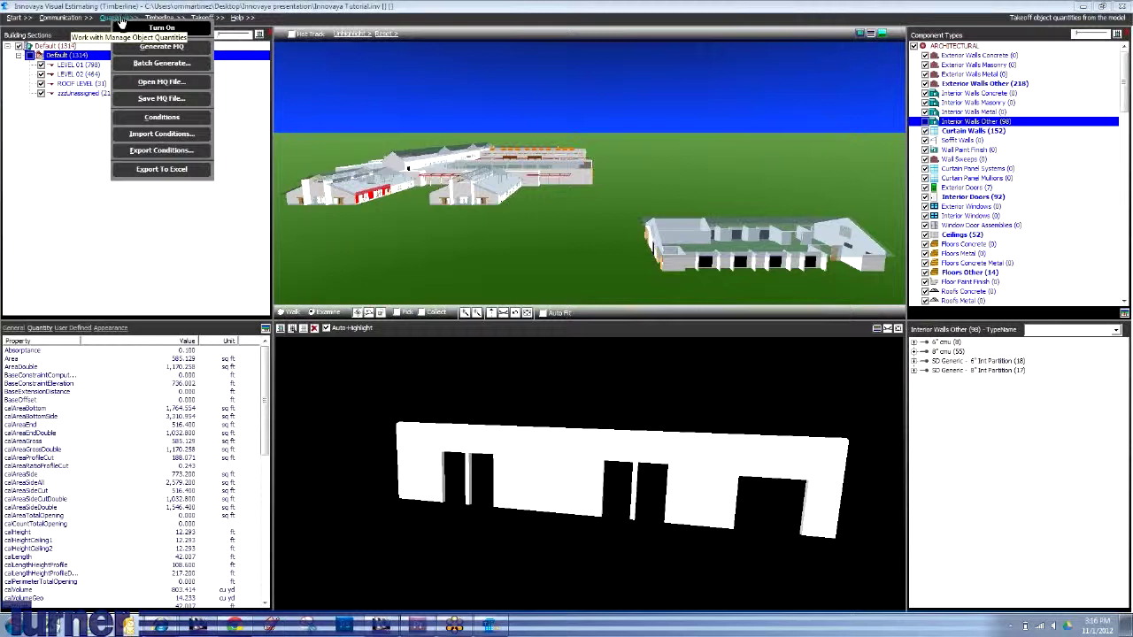
click(180, 51)
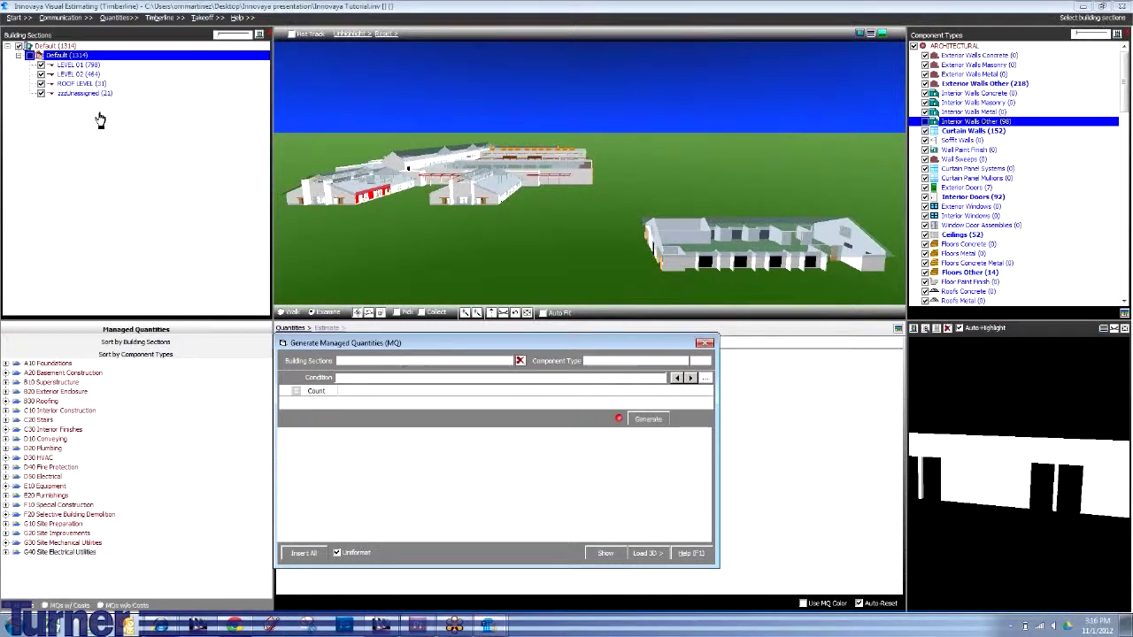
Compare component types for LEVEL 01 and LEVEL 02, and assign the whole Default section as the building sections for the managed quantities.
click(60, 55)
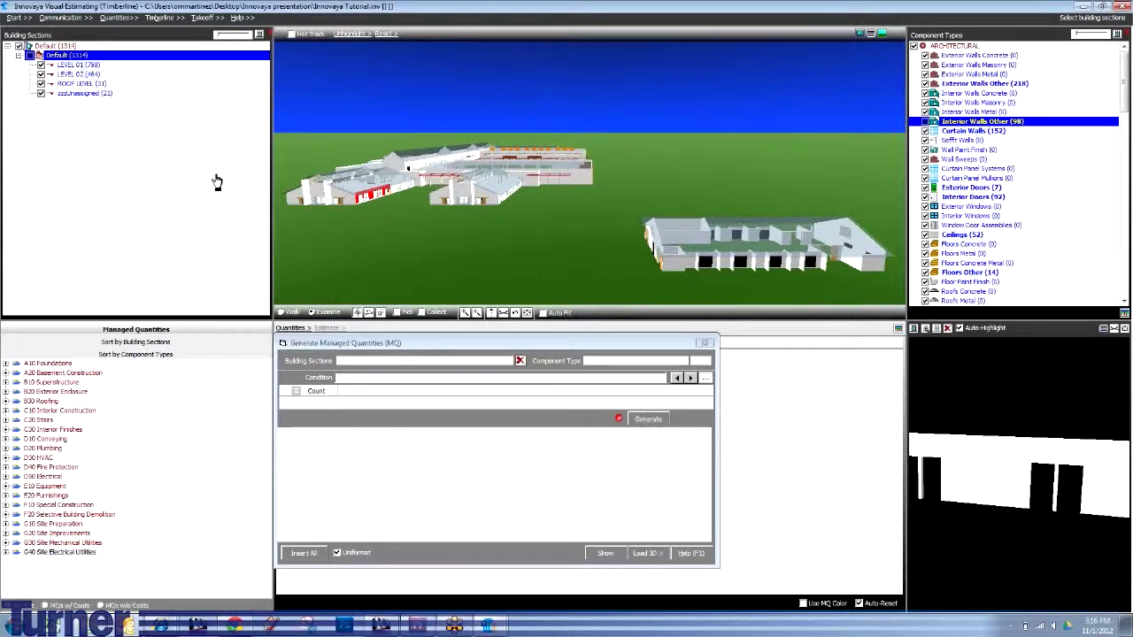
click(76, 67)
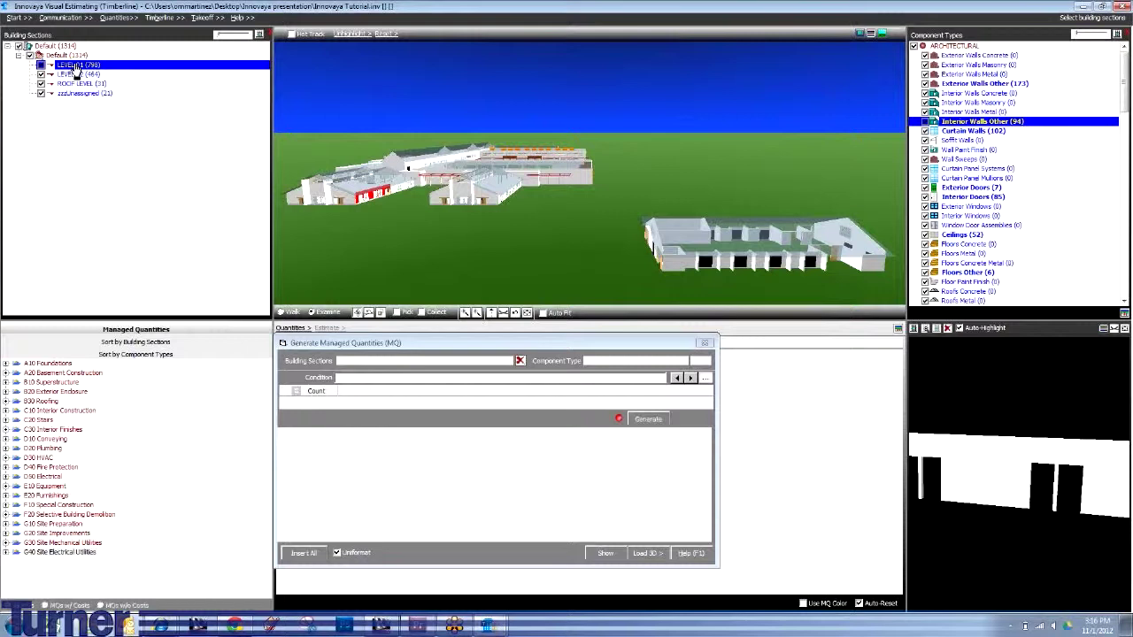
mouse_move(76, 69)
mouse_down()
mouse_move(394, 363)
mouse_move(134, 93)
mouse_move(88, 72)
mouse_move(1002, 117)
mouse_move(1012, 131)
mouse_move(63, 64)
mouse_up()
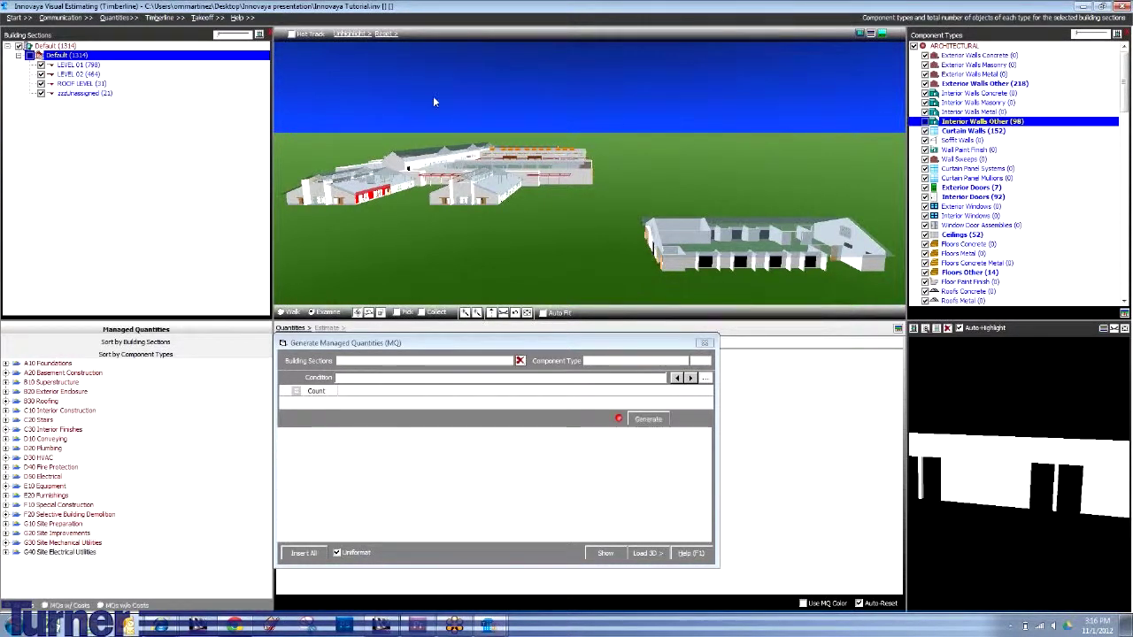
click(76, 75)
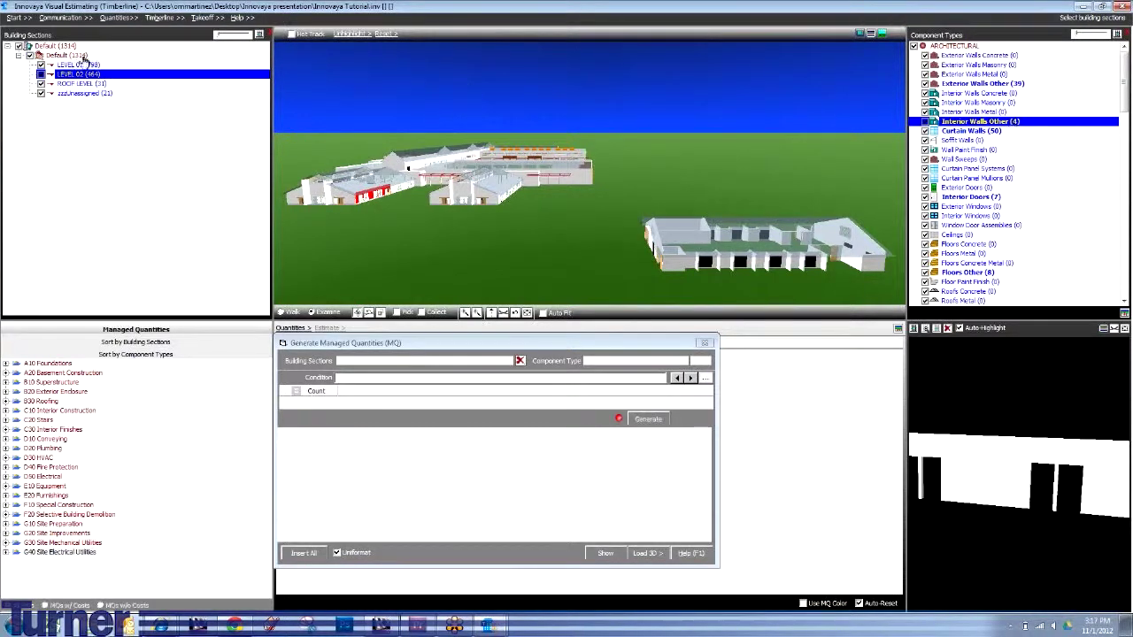
click(59, 55)
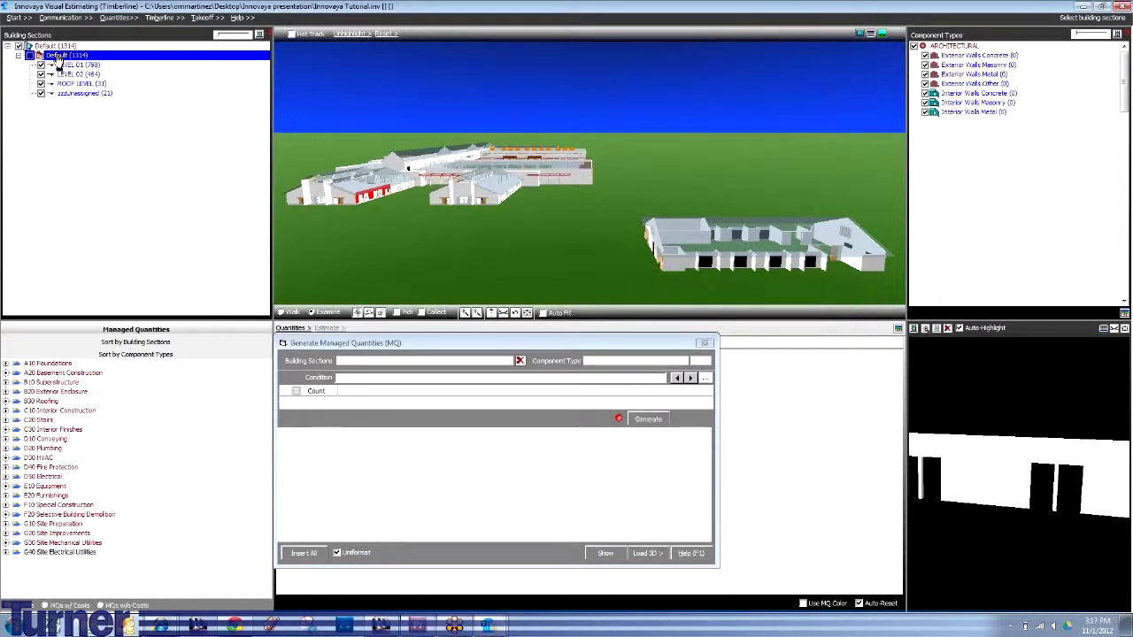
click(405, 363)
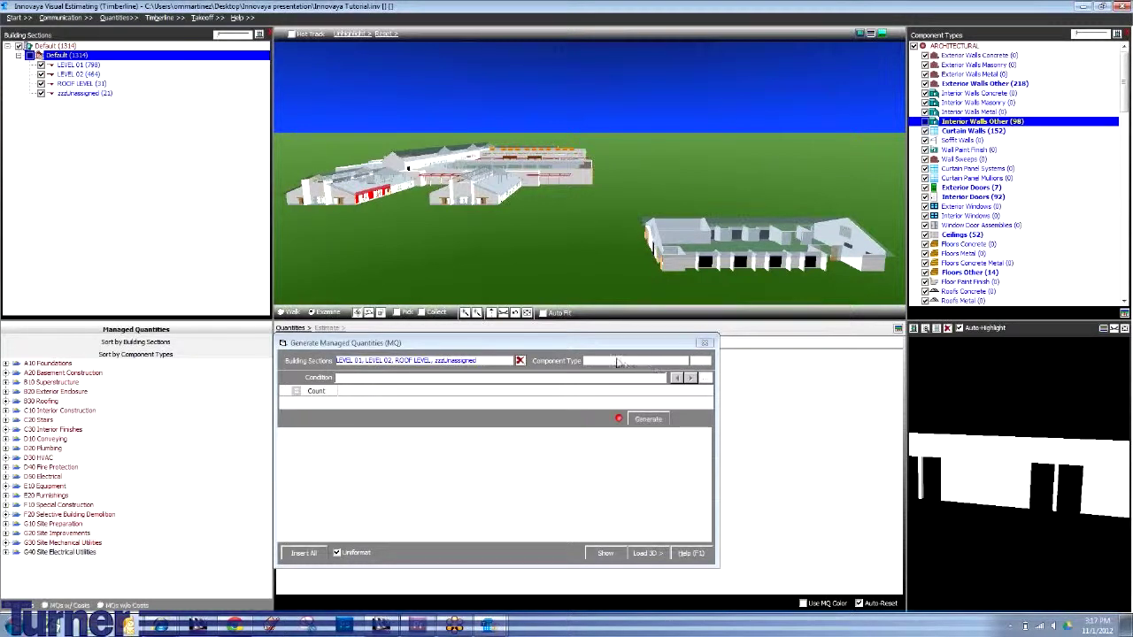
Set the managed quantities' component type to Curtain Walls with the Area condition.
click(973, 131)
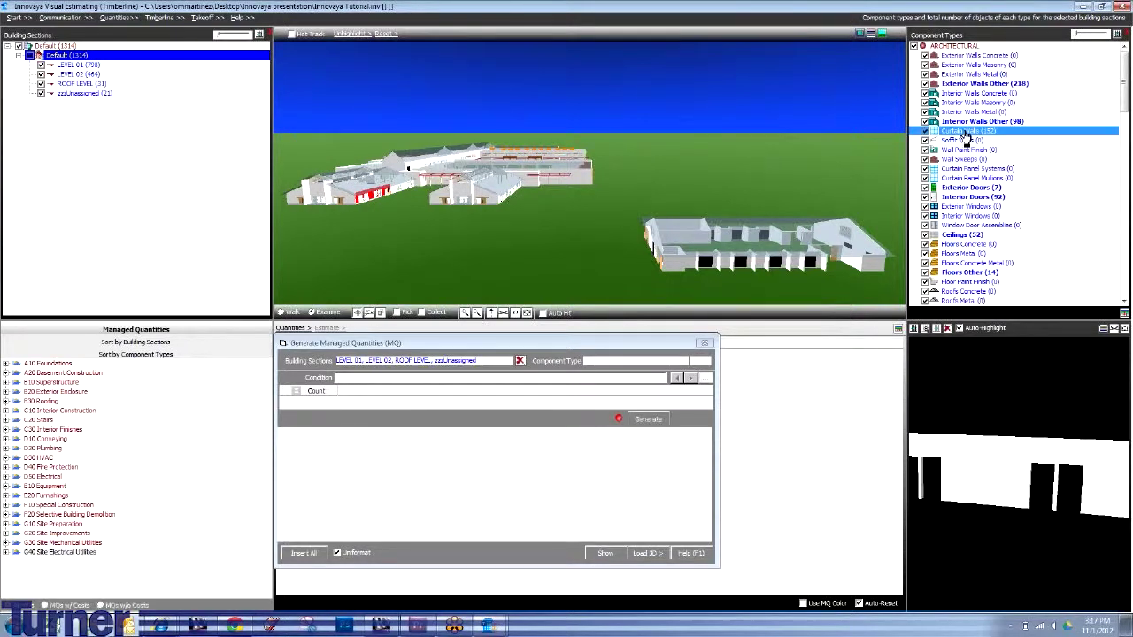
click(642, 367)
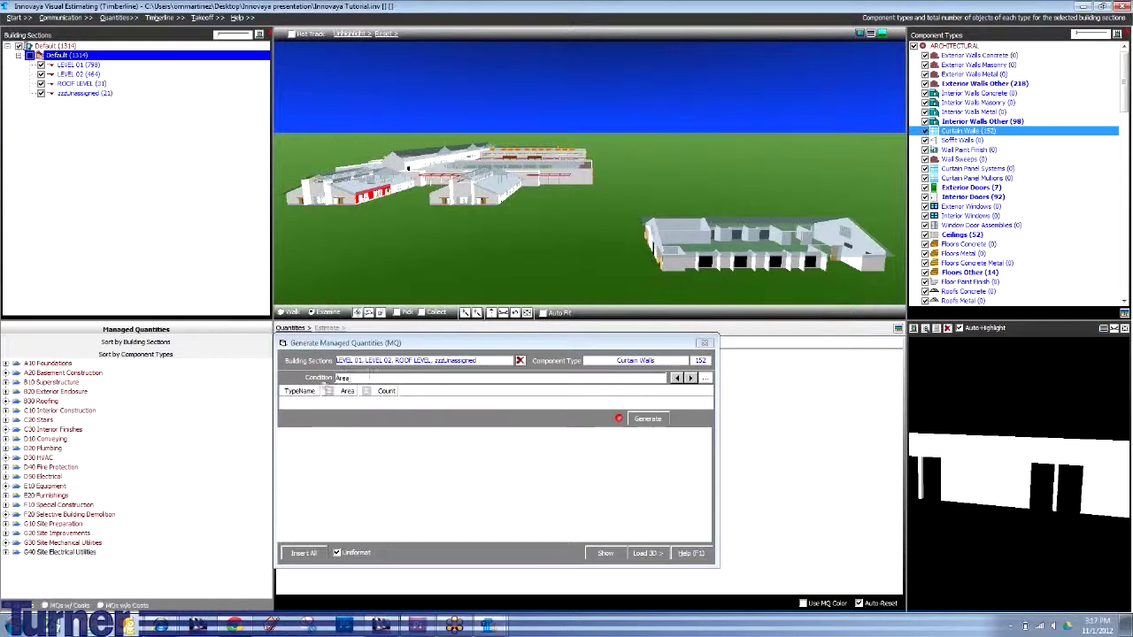
click(685, 382)
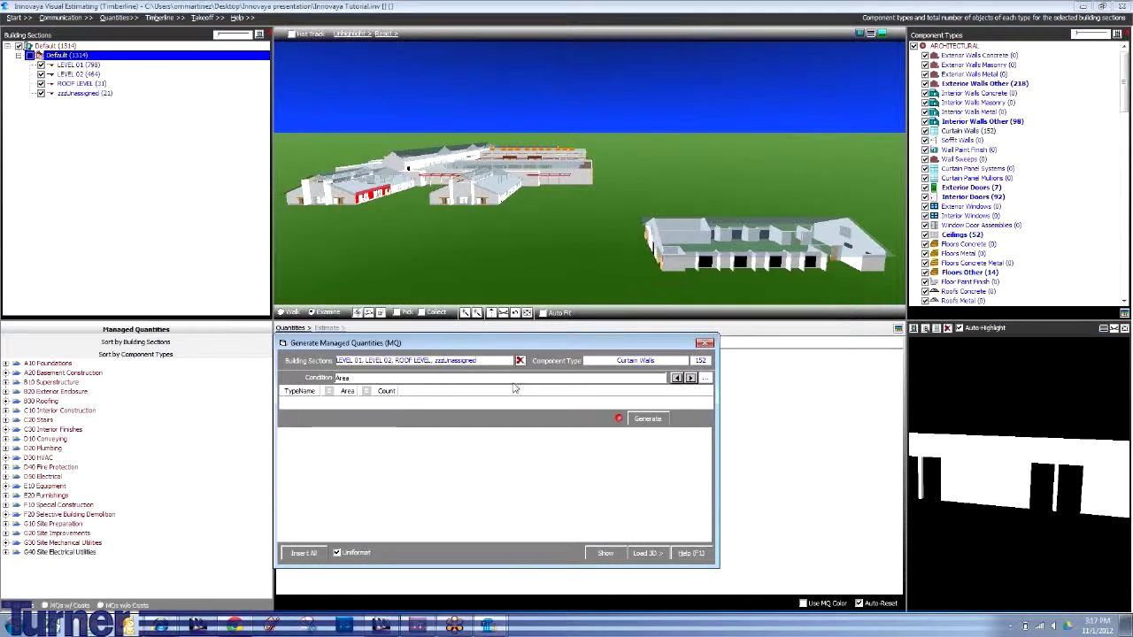
right_click(420, 400)
click(410, 395)
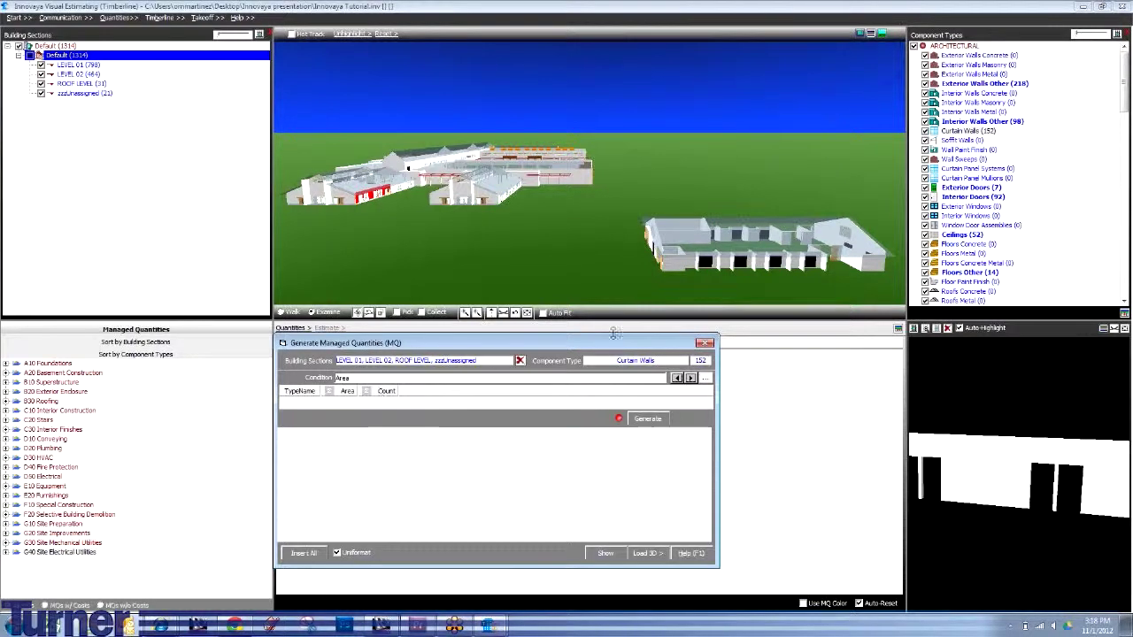
Add the dimensional property Area as a grouping criterion and place its column between Count and the Area total.
right_click(443, 395)
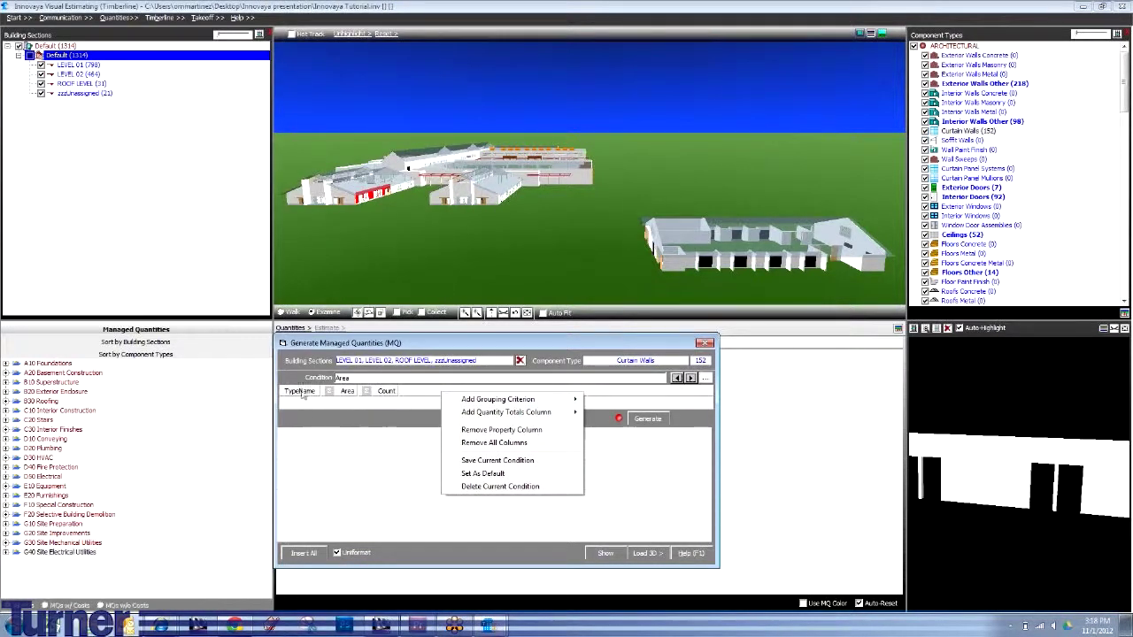
mouse_move(501, 418)
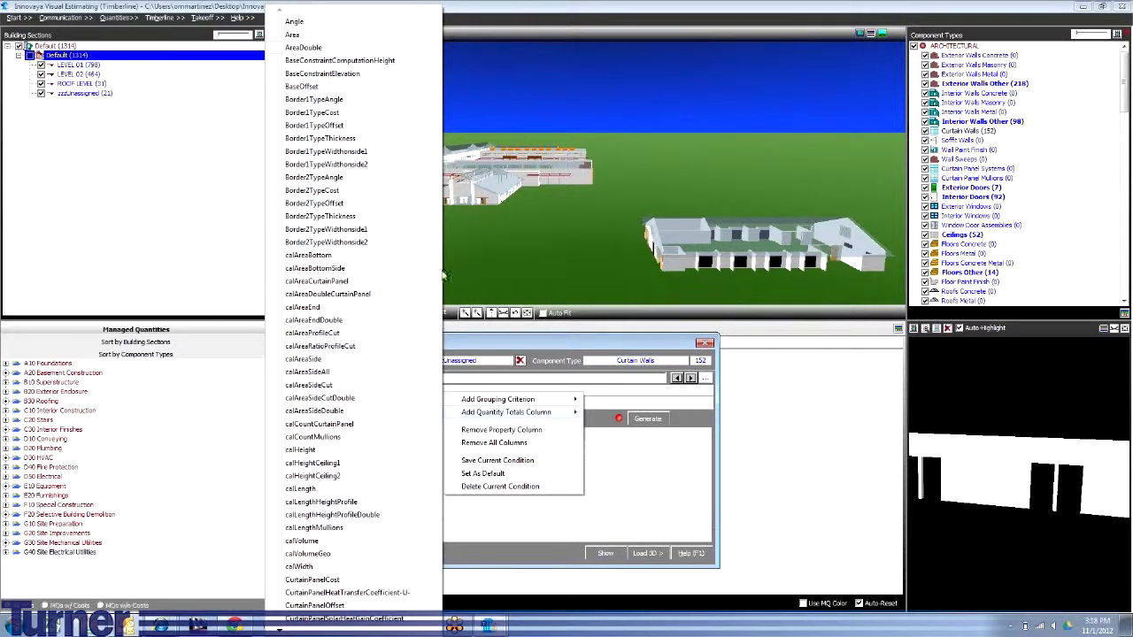
click(293, 33)
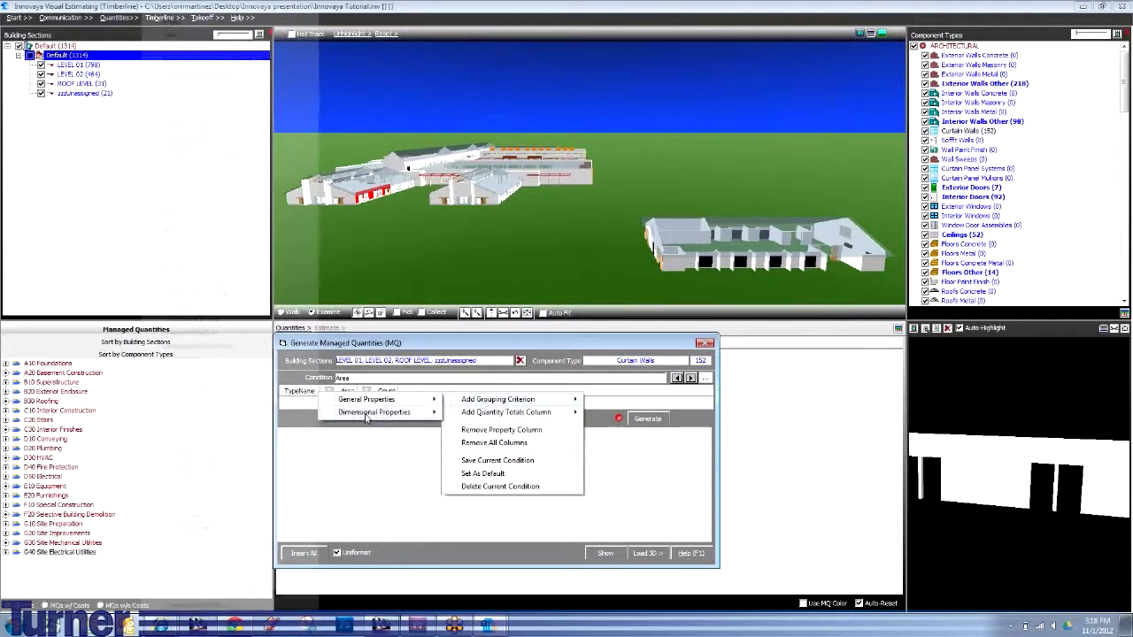
mouse_move(378, 400)
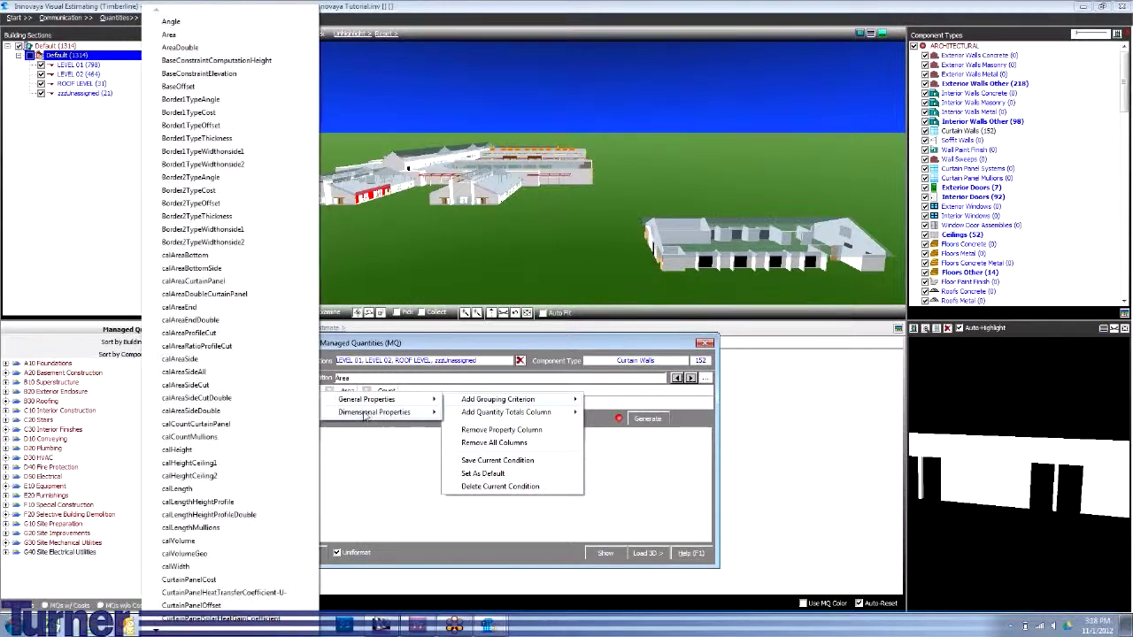
click(170, 35)
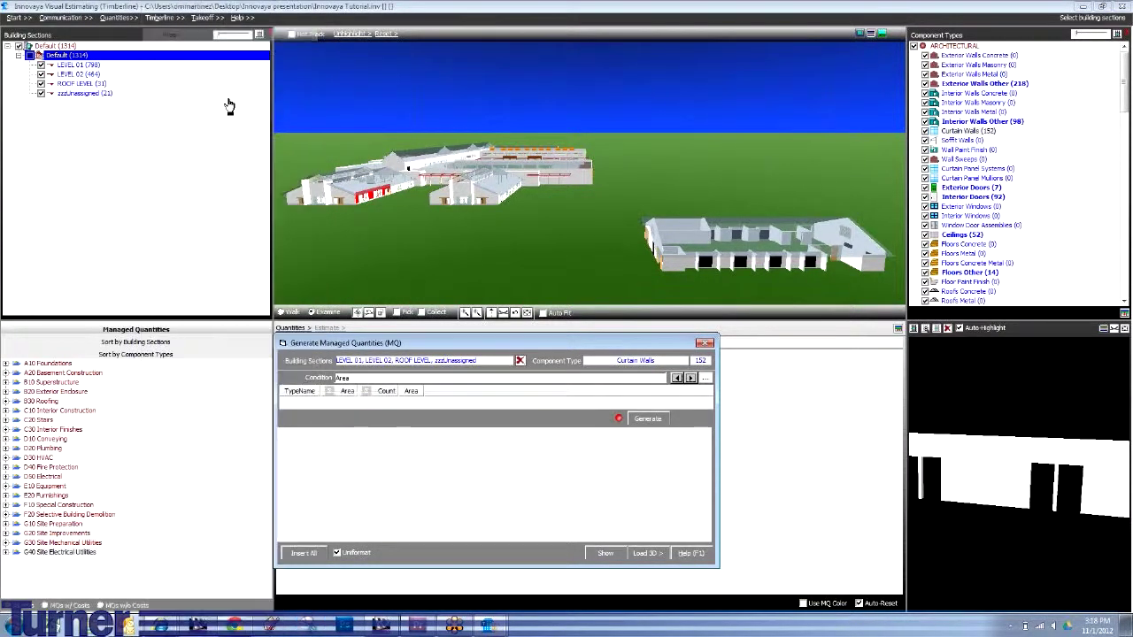
drag(413, 392, 314, 392)
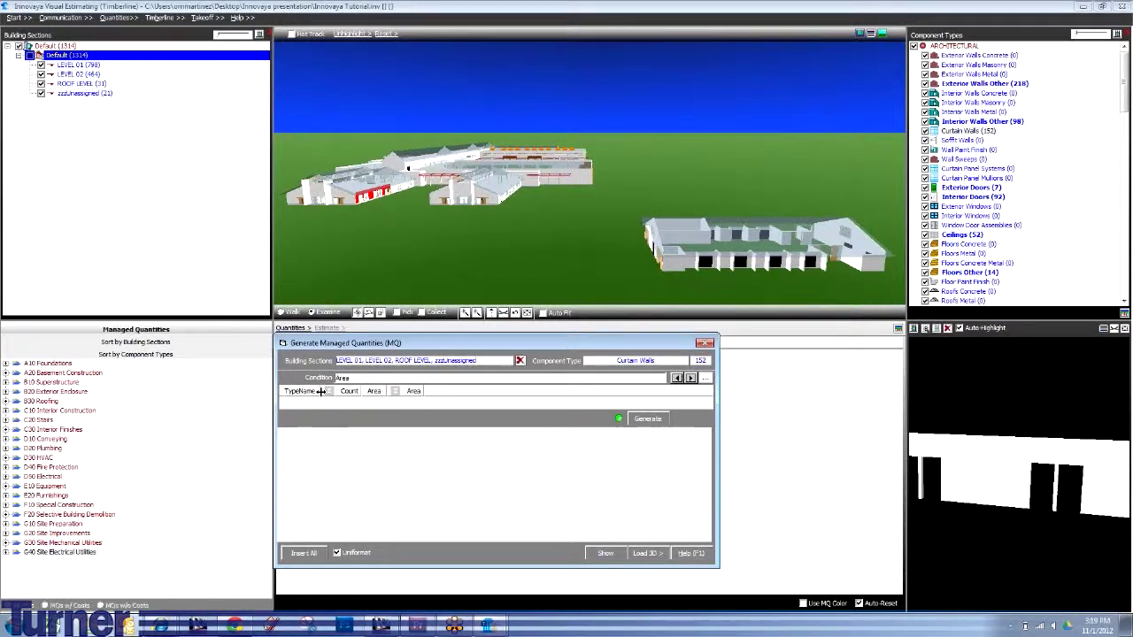
Look through the general grouping properties and quantity totals available for the curtain wall condition.
right_click(461, 395)
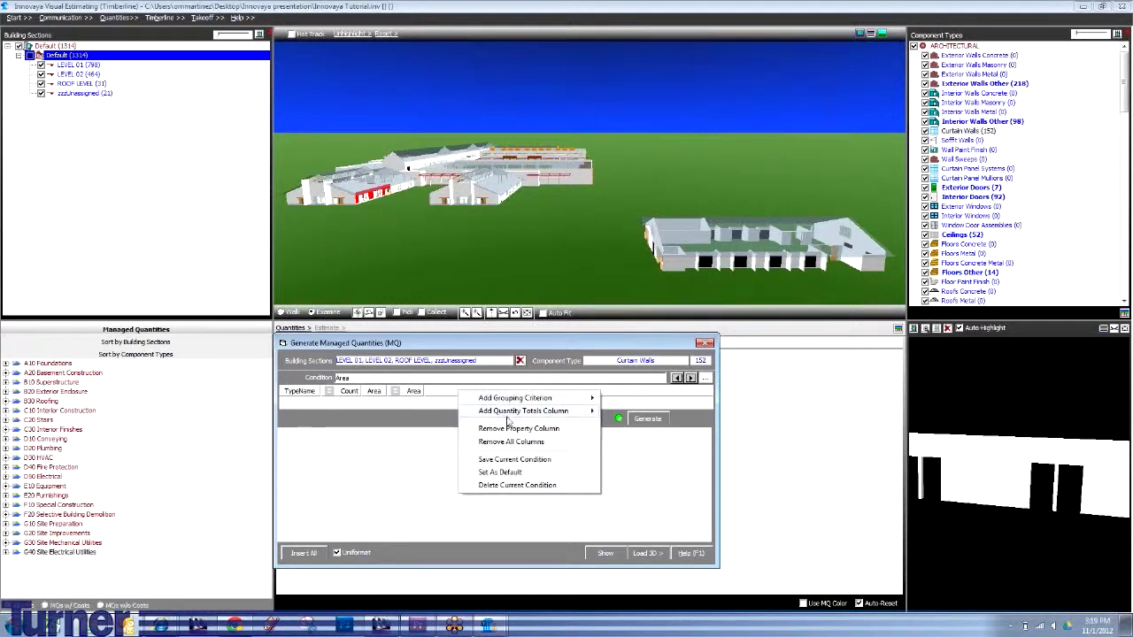
mouse_move(395, 412)
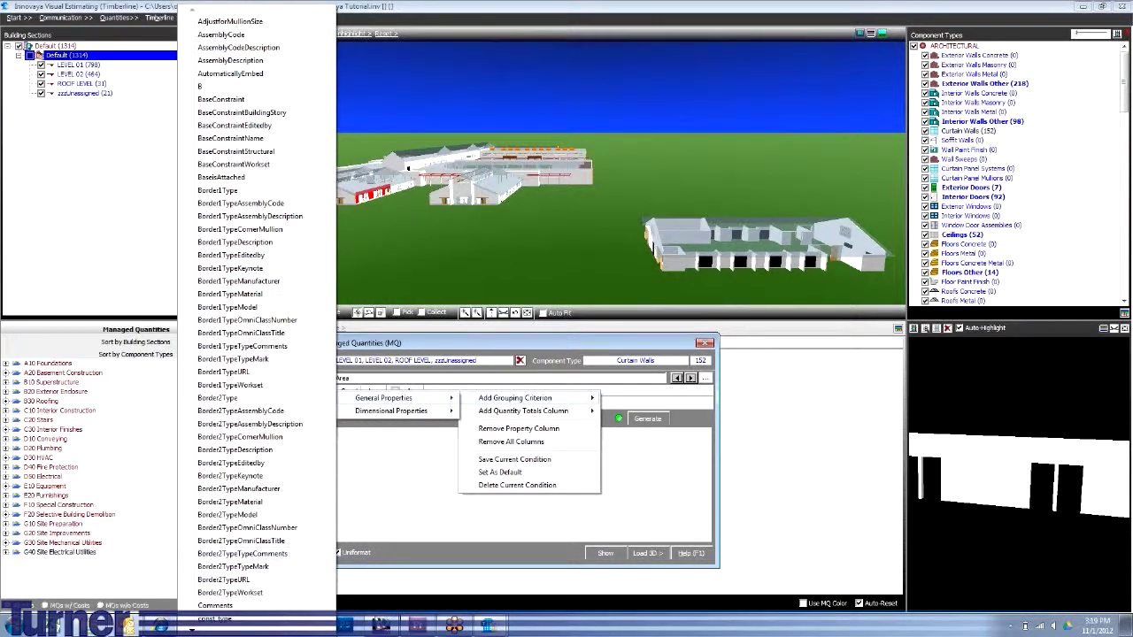
scroll(209, 567, down, 2)
mouse_move(191, 630)
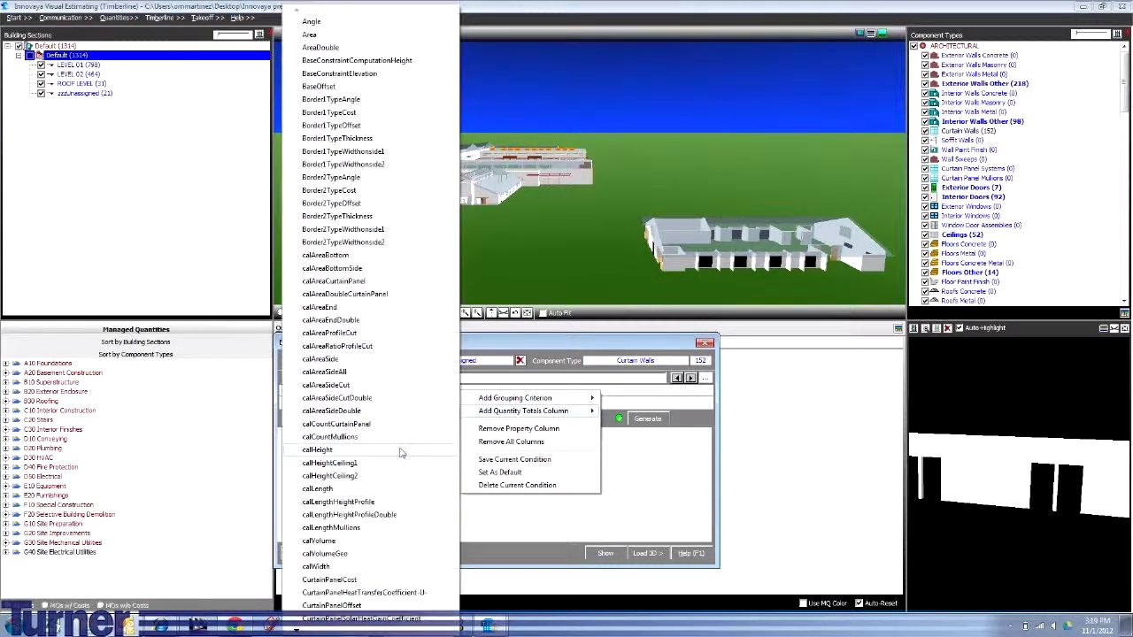
click(643, 451)
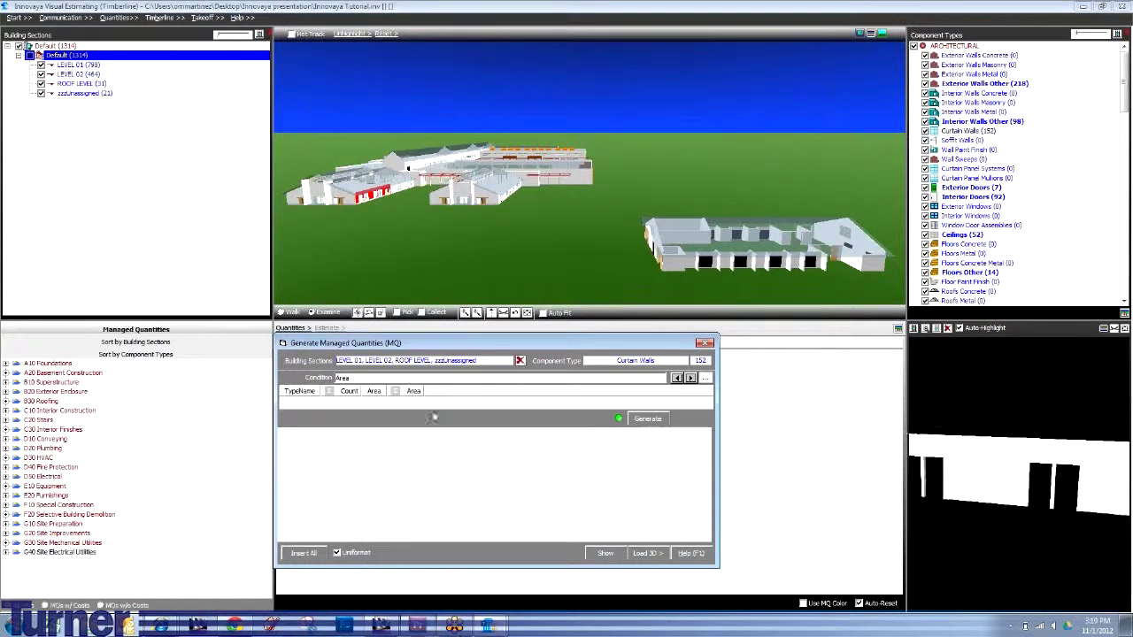
Generate the curtain wall quantities, enlarge the results window, and select a single Storefront_4-6 row.
click(649, 419)
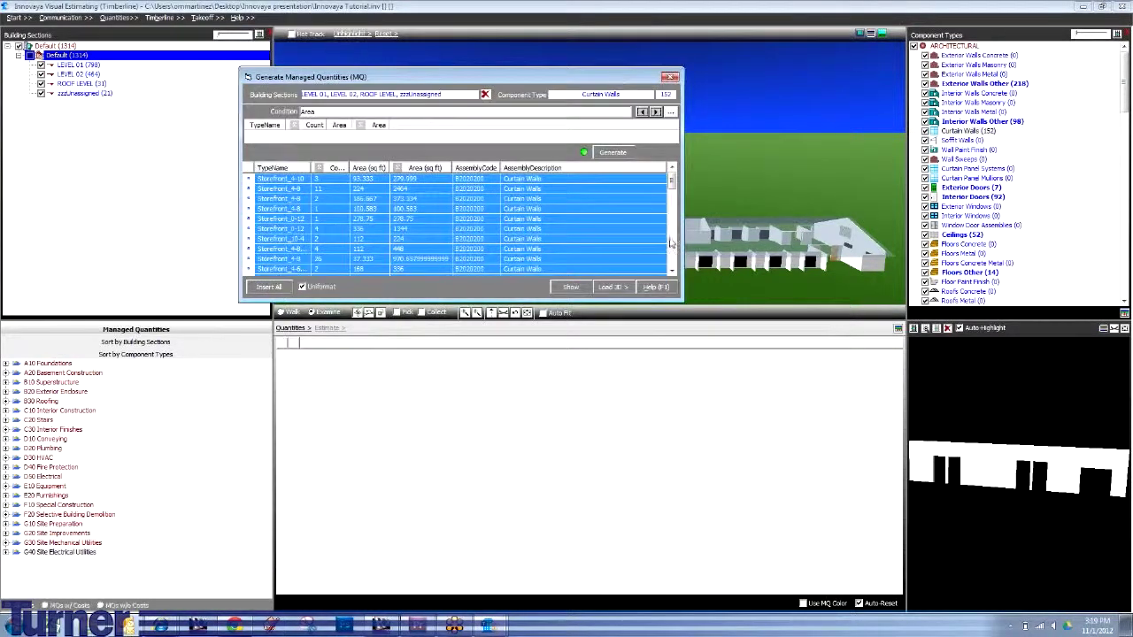
drag(682, 303, 1000, 582)
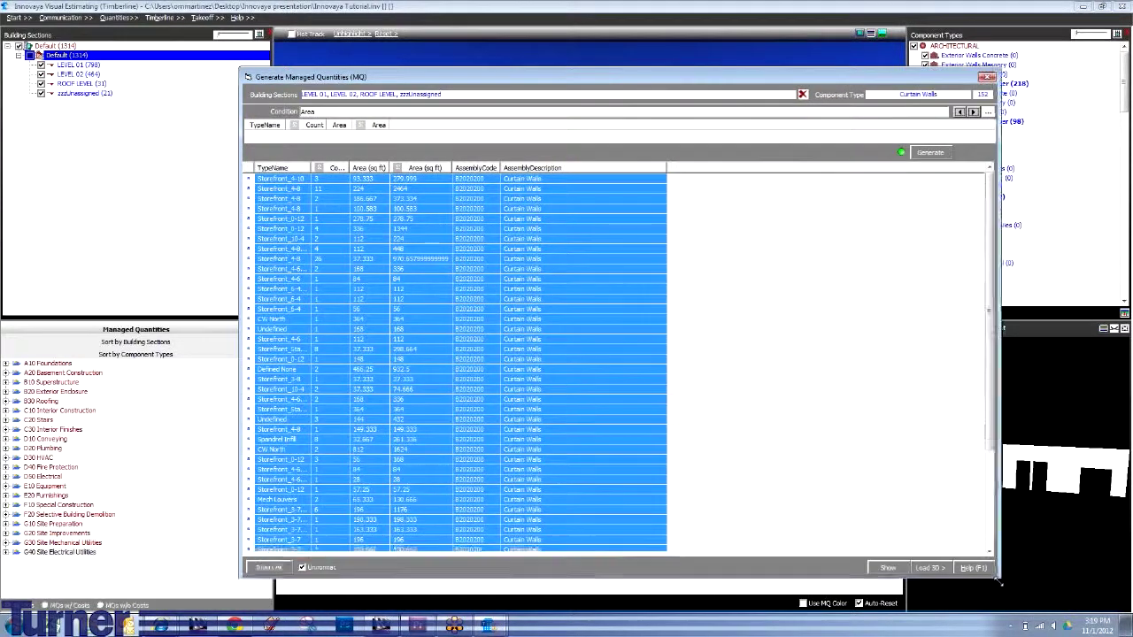
click(649, 280)
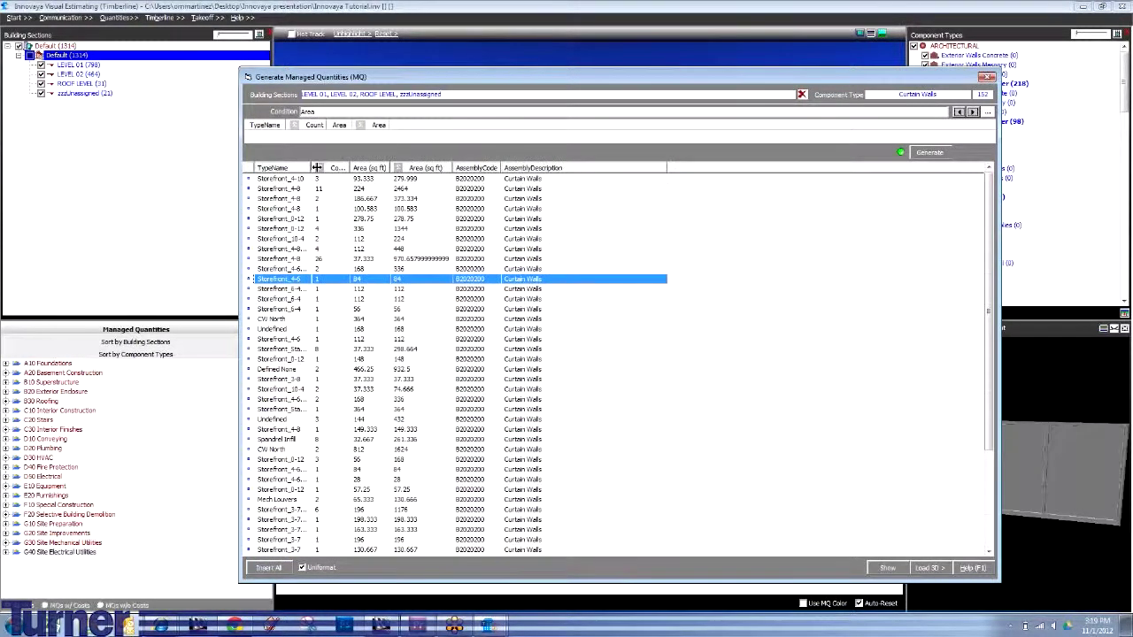
Widen the TypeName, Count and unit Area columns to fit, and review the generated curtain wall quantities down to the Mech Louvers rows.
double_click(316, 167)
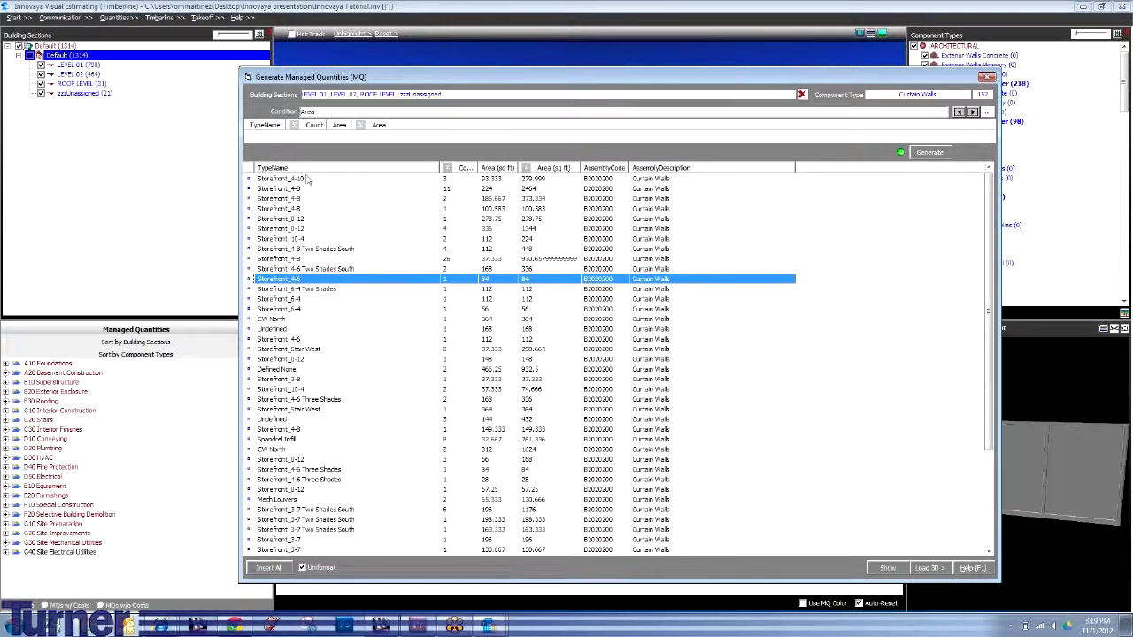
double_click(476, 167)
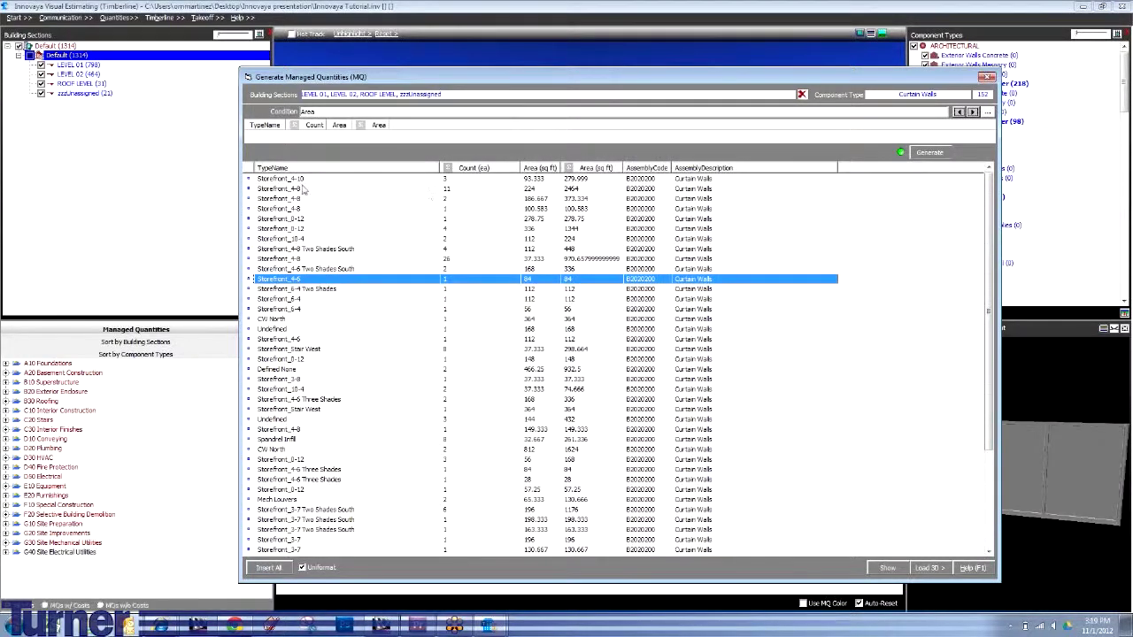
double_click(560, 167)
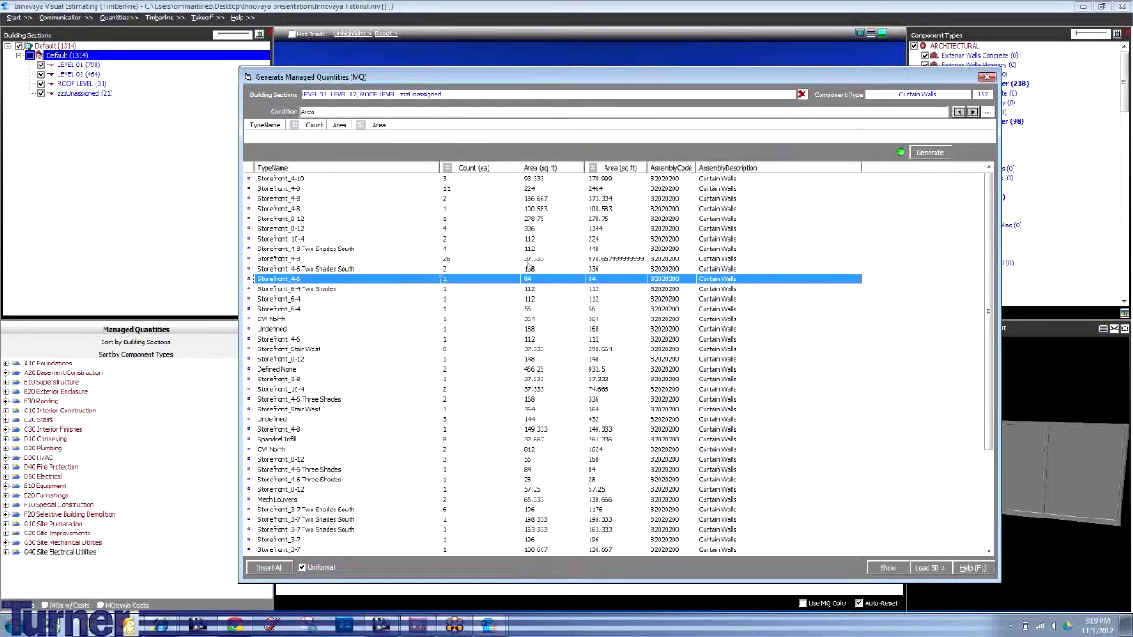
scroll(437, 298, down, 1)
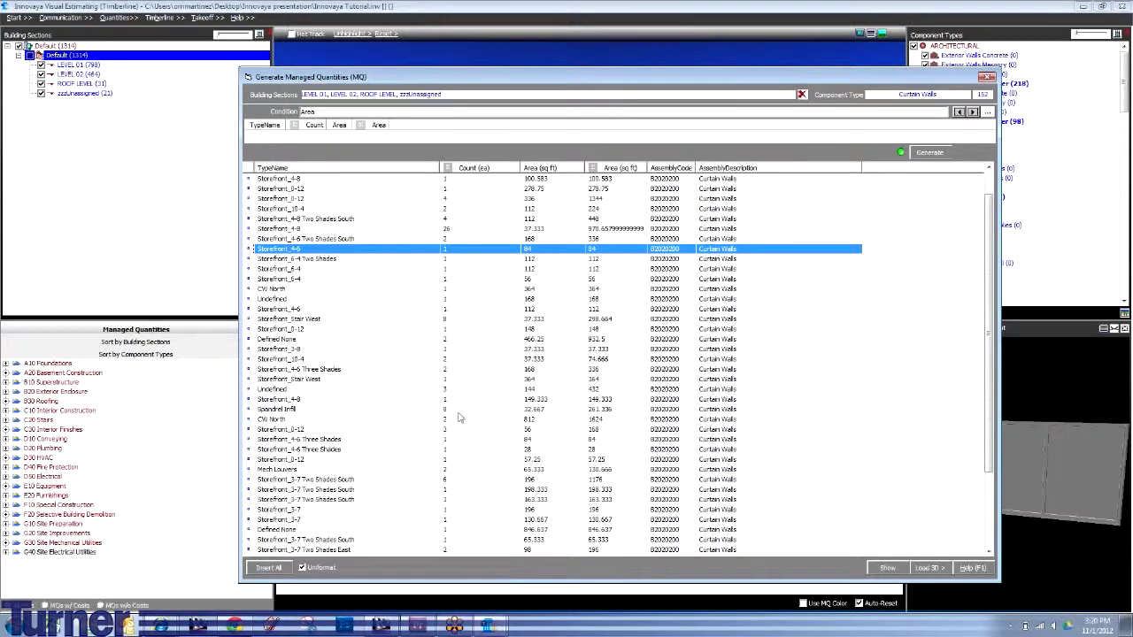
scroll(350, 347, down, 3)
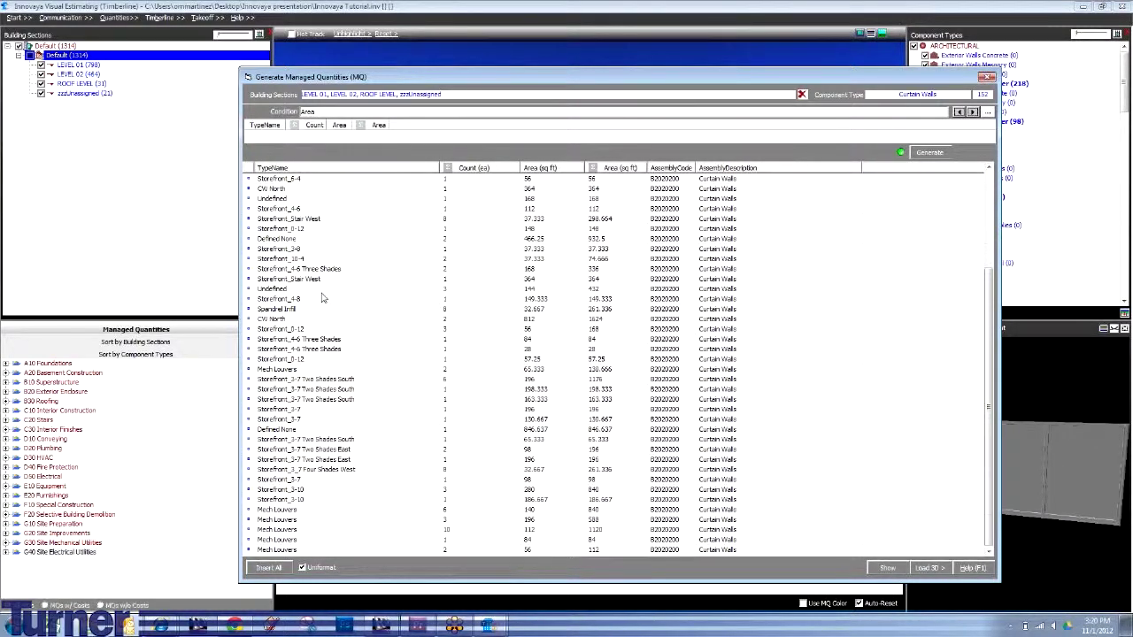
Preview the Storefront_3-8 and Undefined rows, and shrink and reposition the quantities window to uncover the 3D model.
click(290, 251)
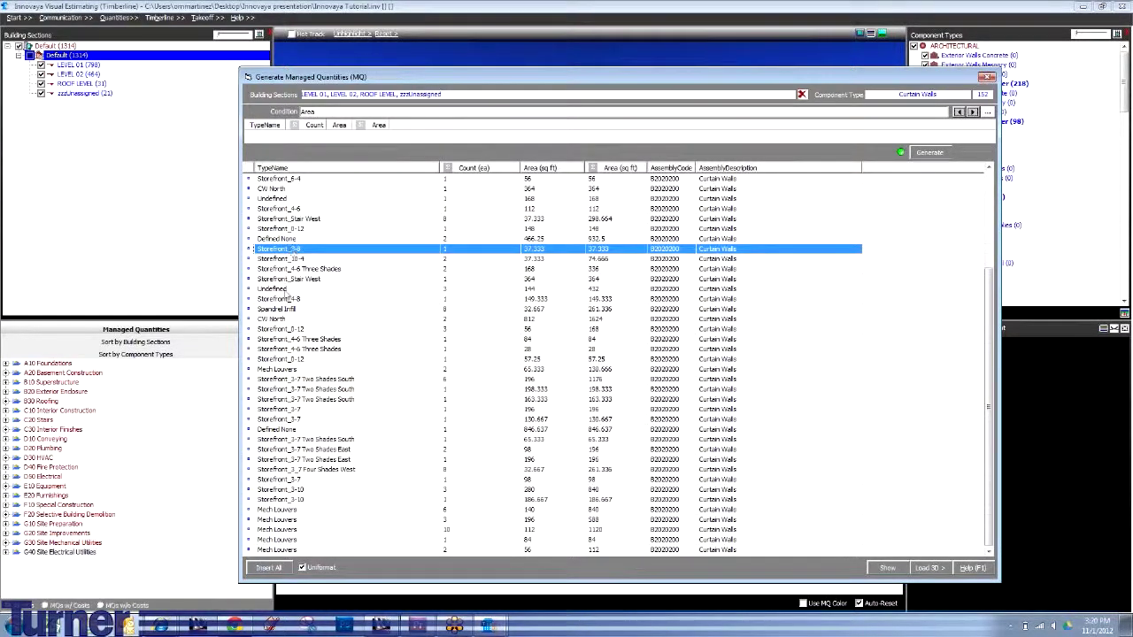
click(284, 290)
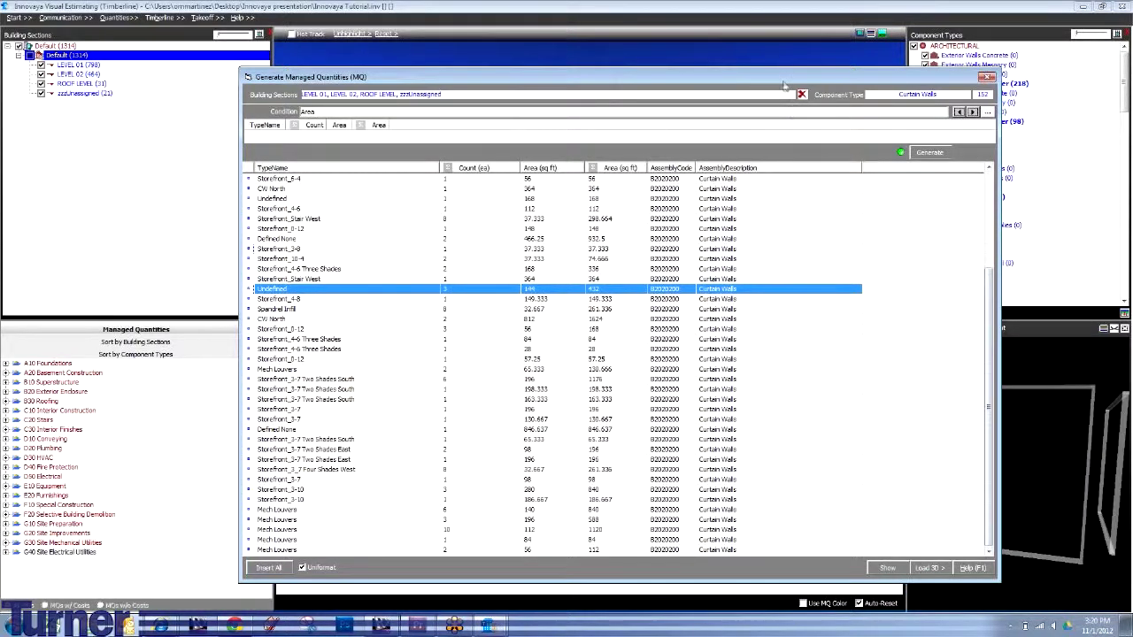
drag(778, 77, 591, 63)
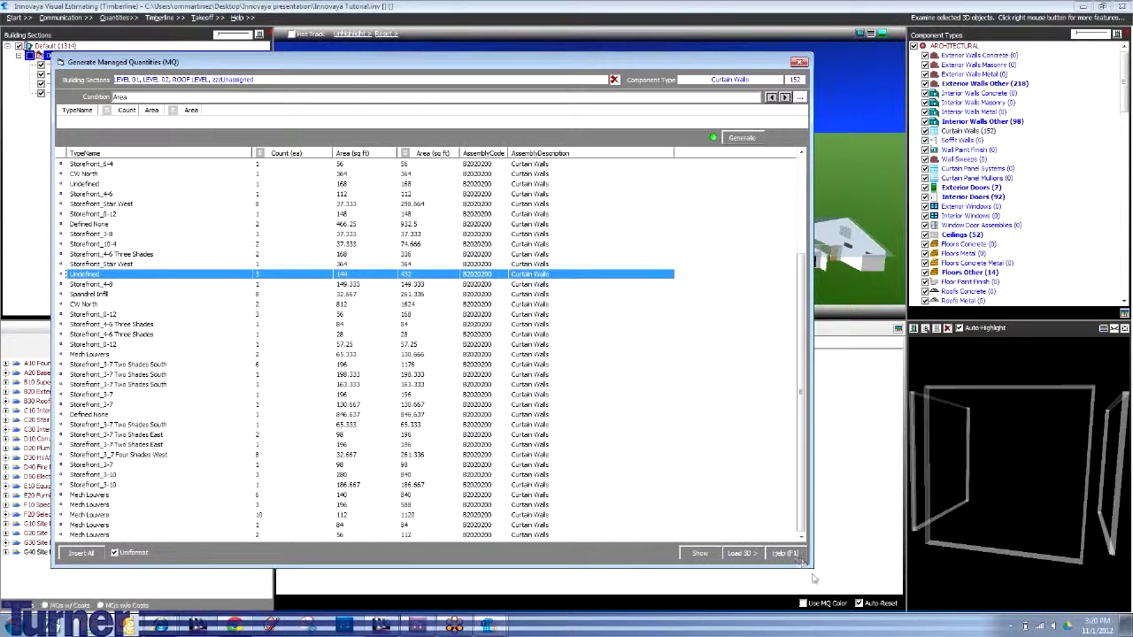
drag(811, 567, 562, 359)
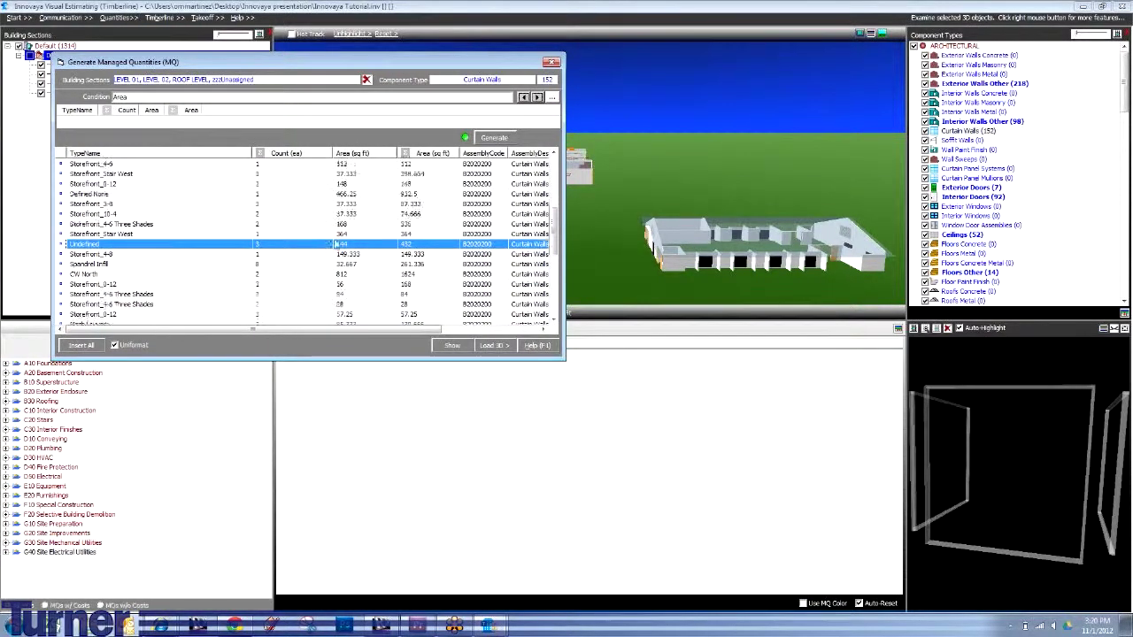
Inspect the Spandrel Infill row's objects in the 3D preview, rotating them and changing the view to a closer one.
scroll(355, 244, down, 3)
click(92, 204)
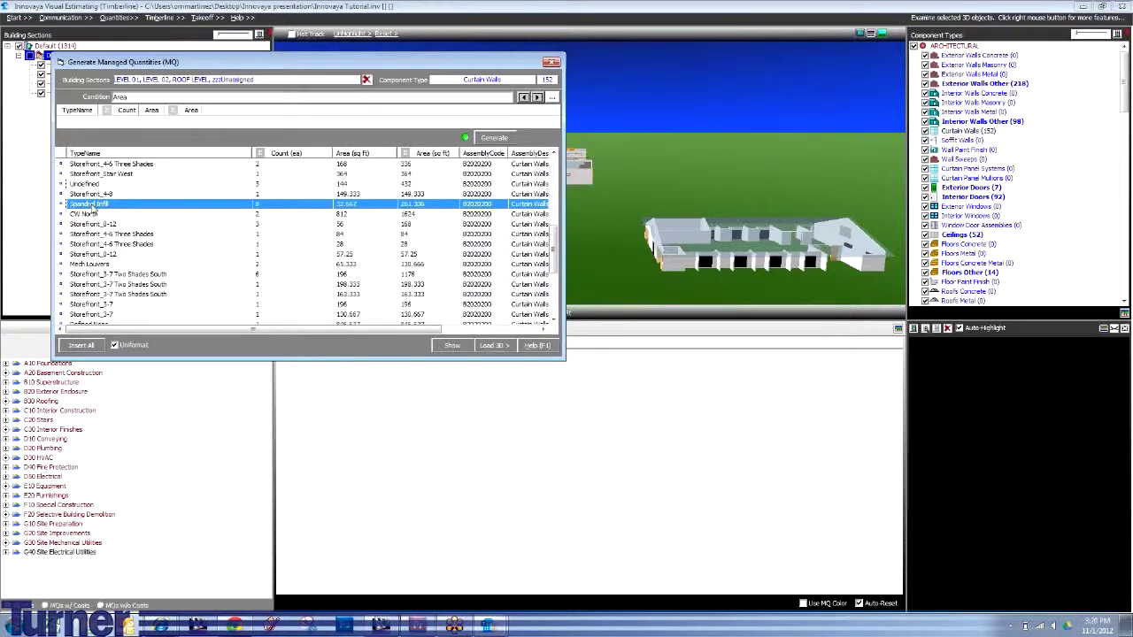
drag(1003, 471, 931, 450)
drag(954, 513, 1059, 520)
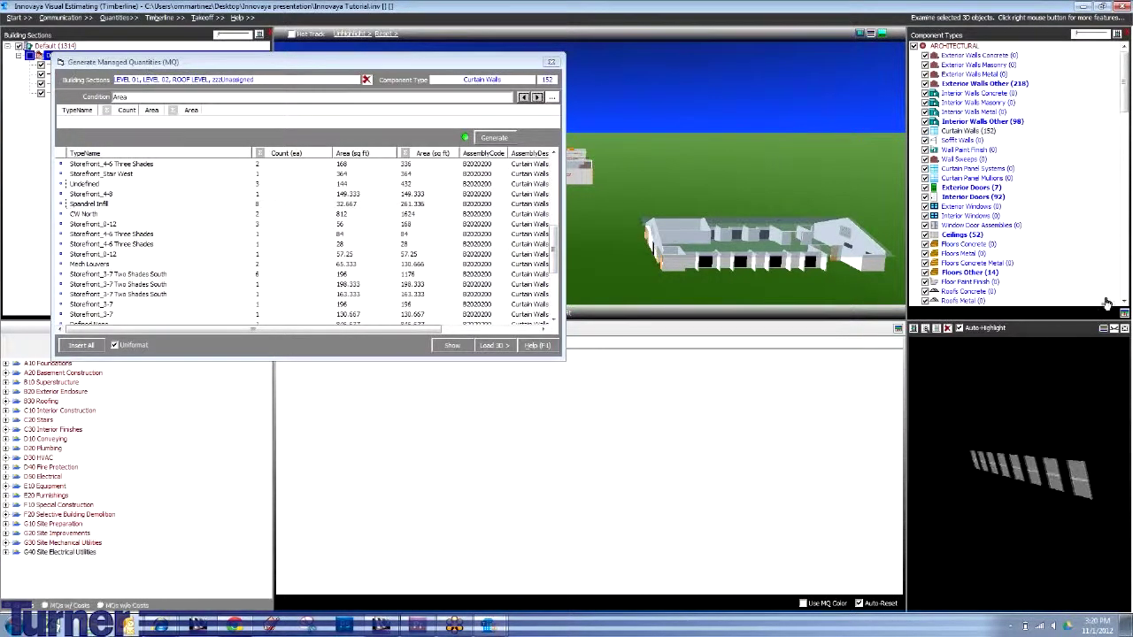
click(1115, 328)
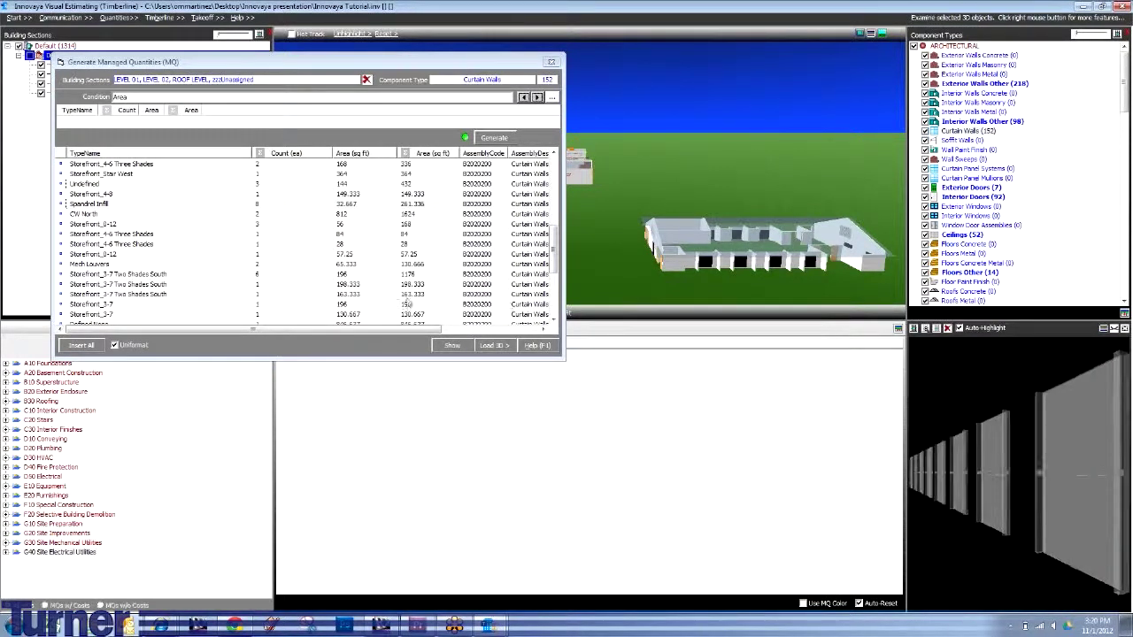
Locate the two Mech Louvers of the 65.333 sq ft row in the model and inspect them in the 3D preview.
click(89, 264)
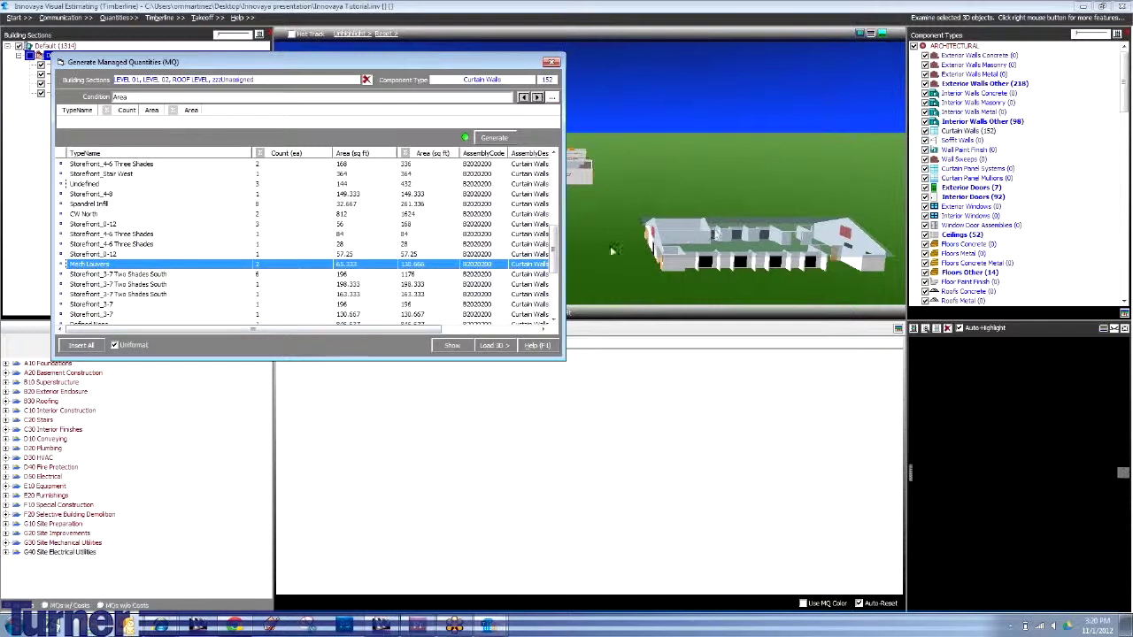
click(1051, 461)
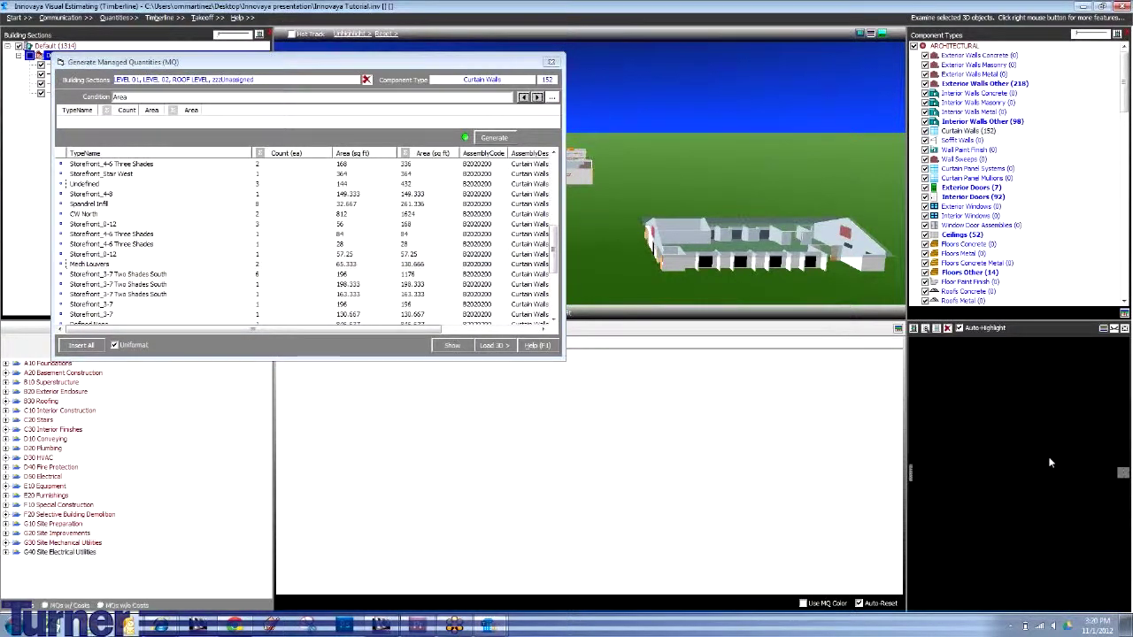
drag(1050, 461, 995, 467)
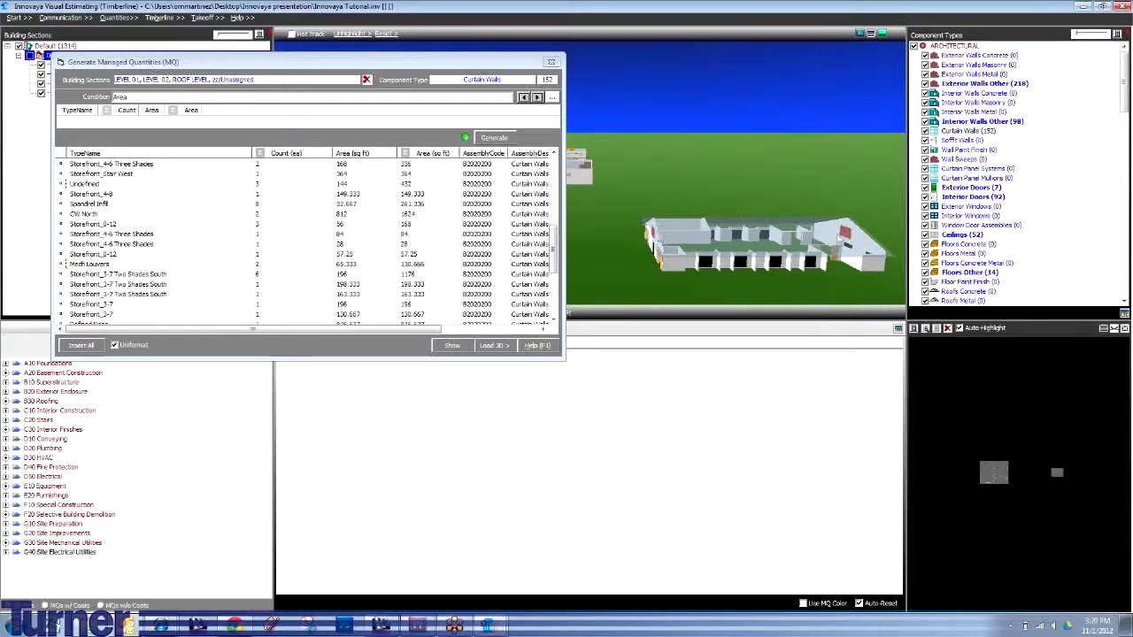
click(101, 254)
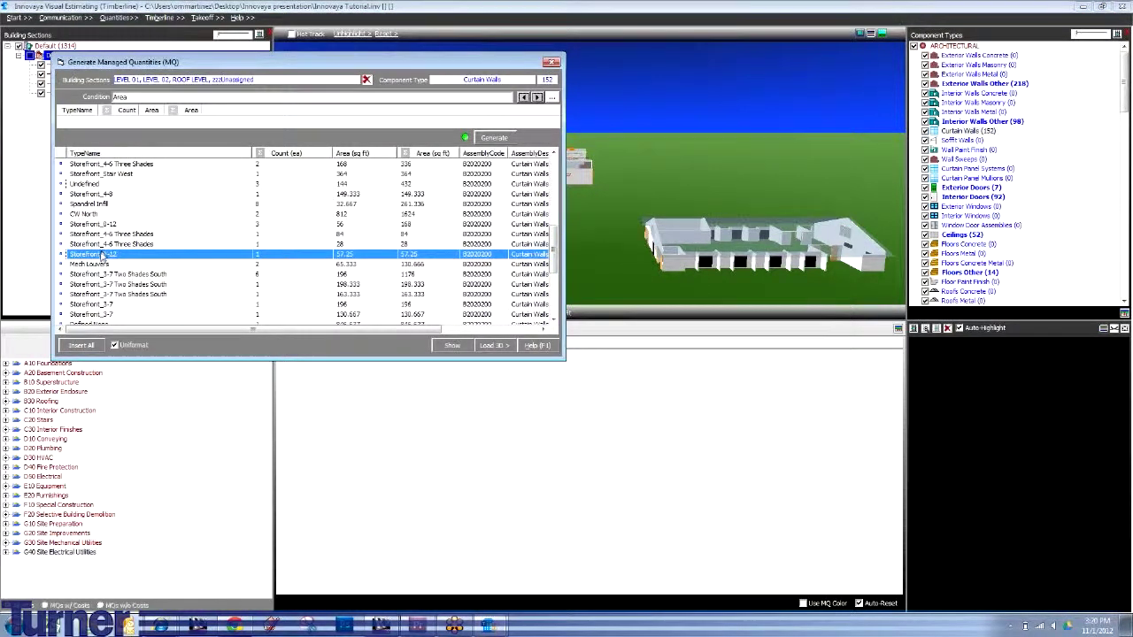
click(100, 263)
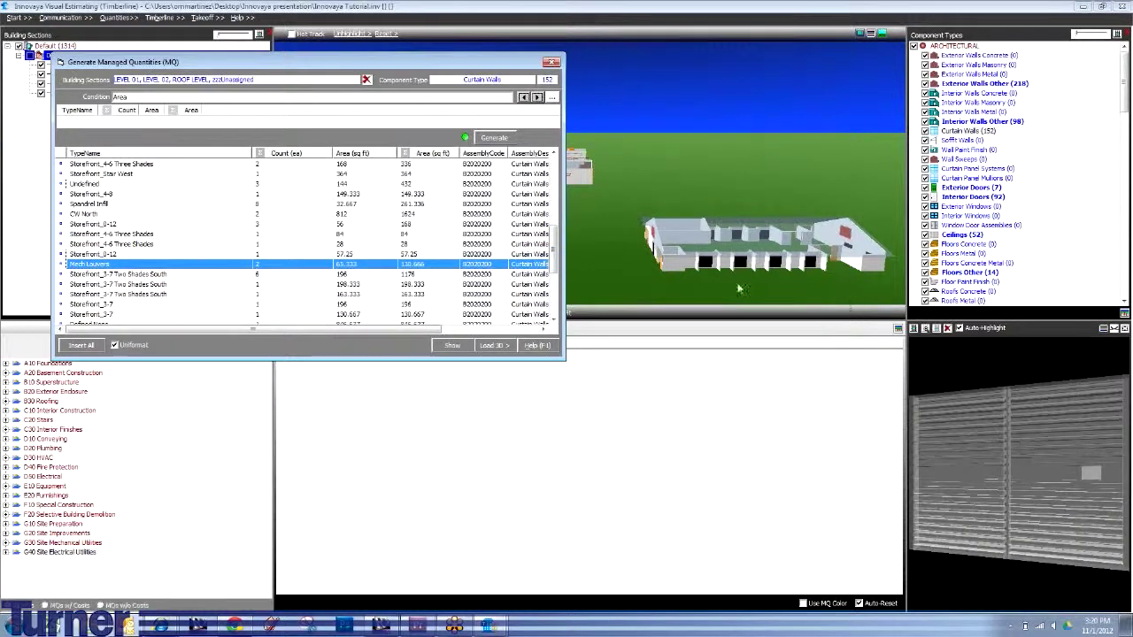
Insert all generated curtain wall quantities into the managed quantities and list them sorted by component type.
drag(474, 65, 746, 97)
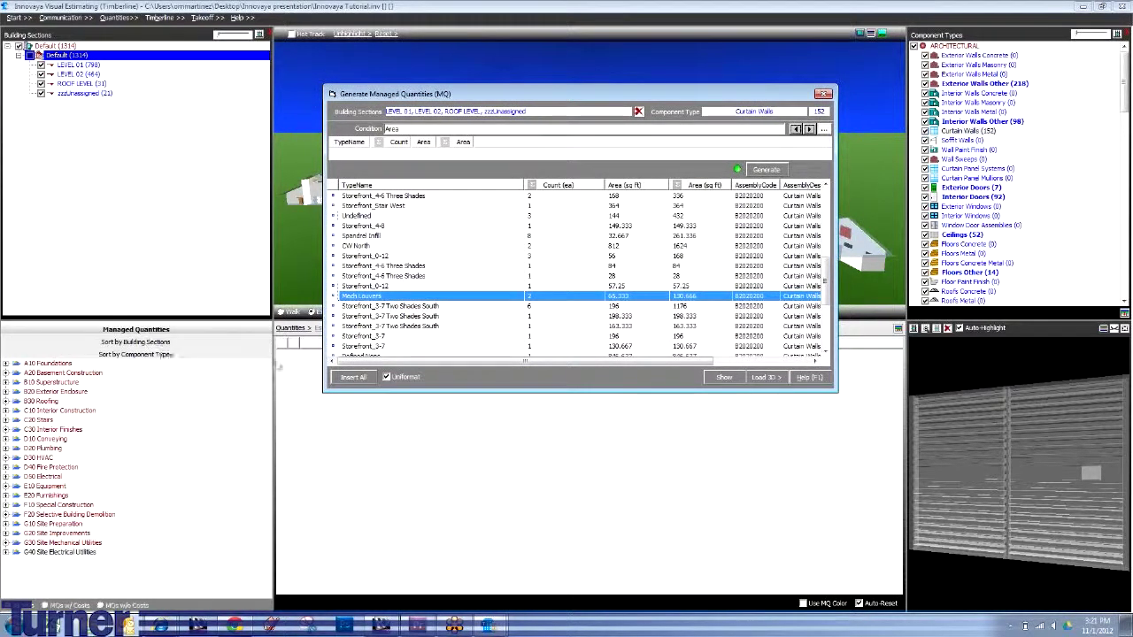
click(361, 378)
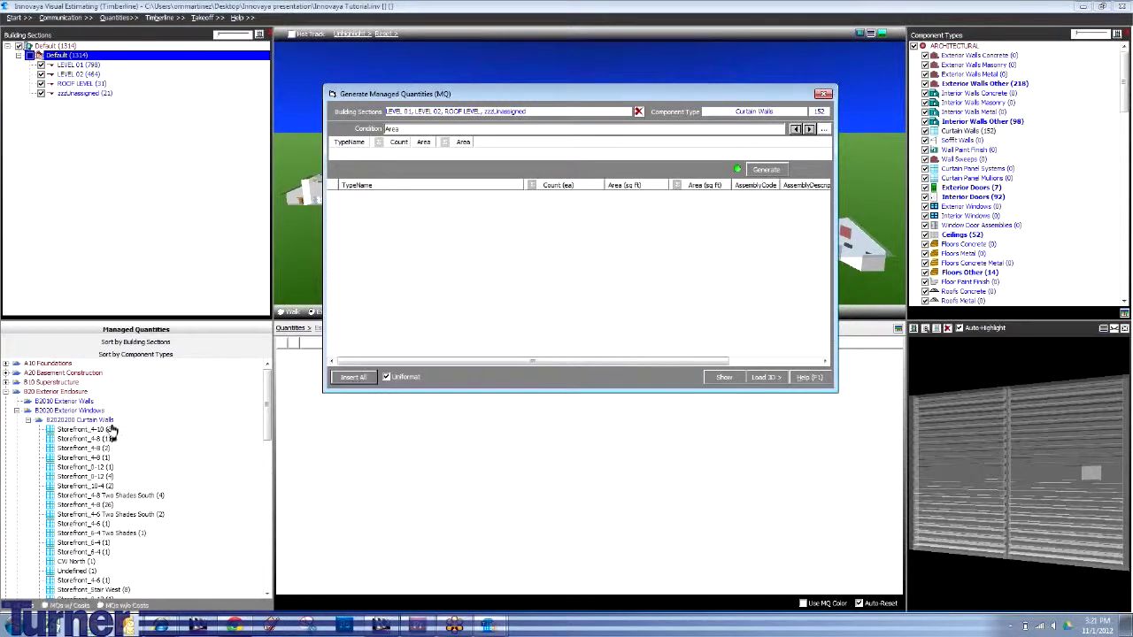
click(111, 361)
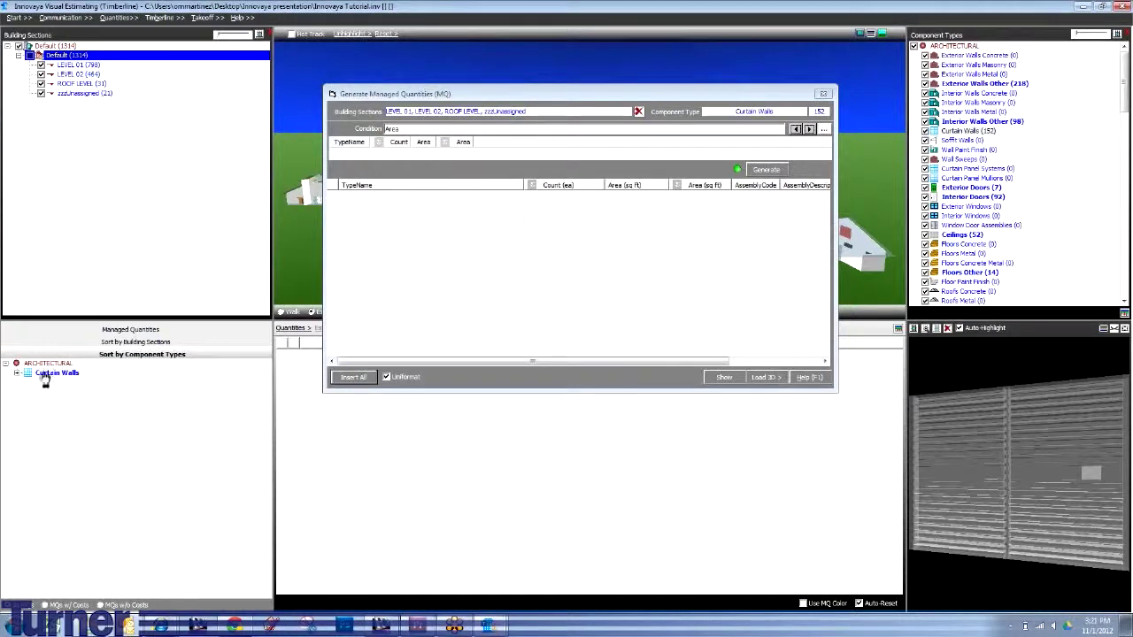
click(824, 94)
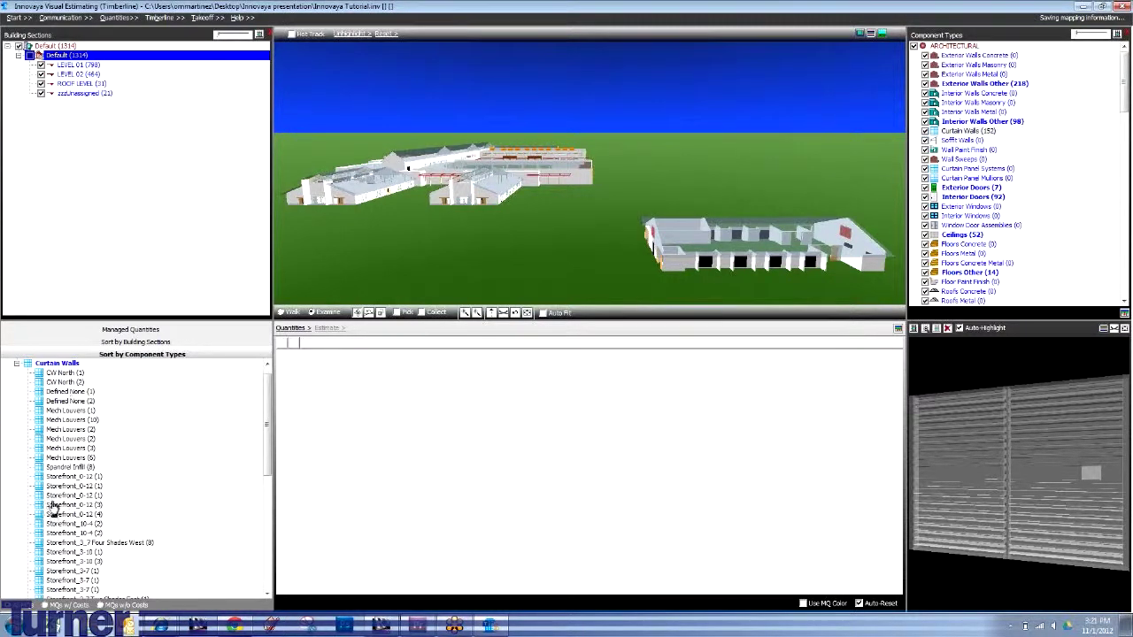
Look through the inserted curtain wall list and display the quantities of Defined None (2) and CW North (1).
scroll(97, 445, down, 1)
scroll(96, 443, down, 8)
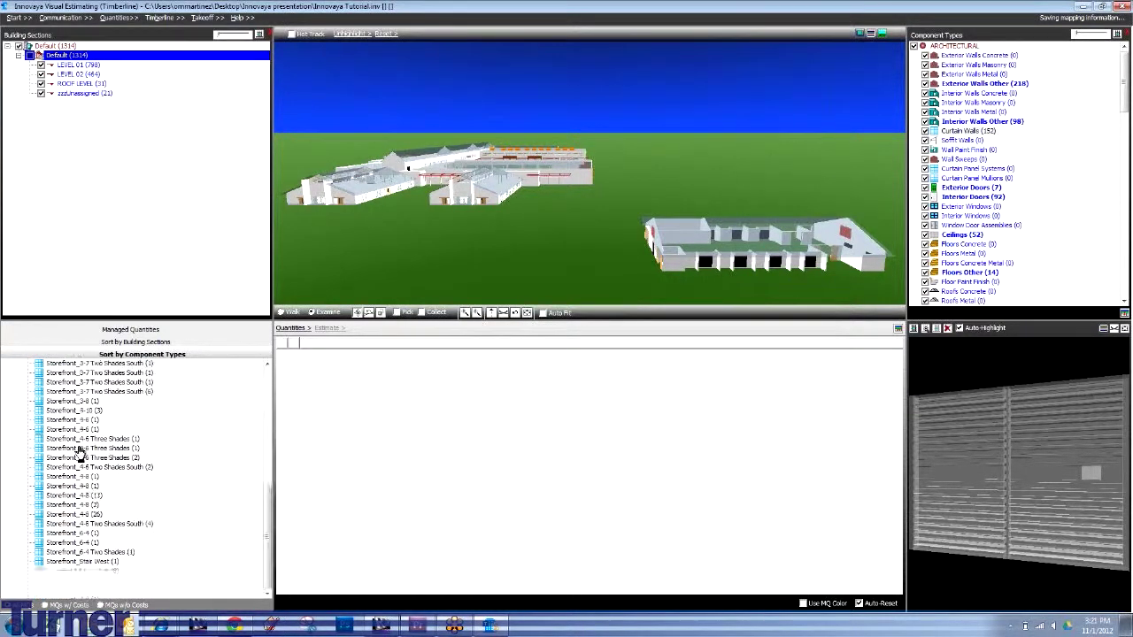
scroll(97, 518, up, 9)
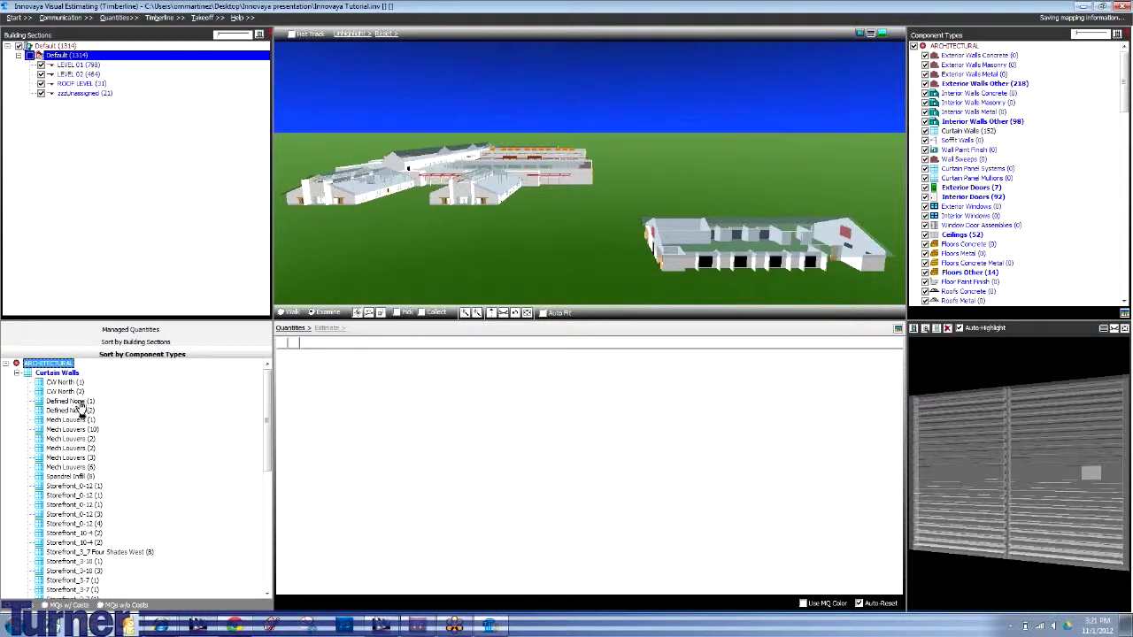
click(76, 412)
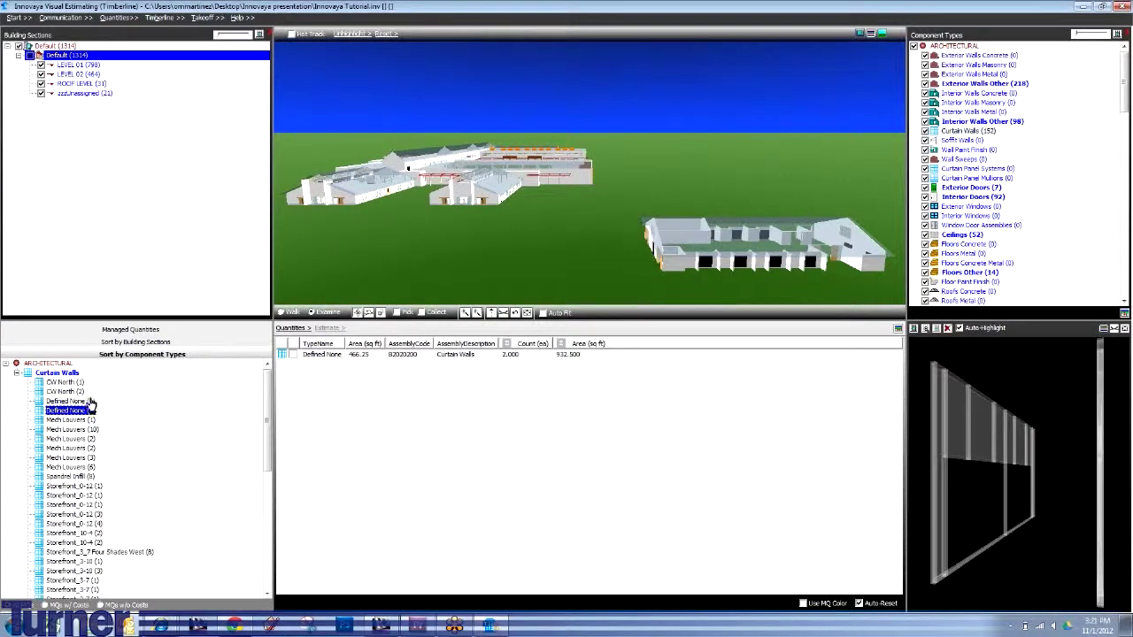
click(64, 382)
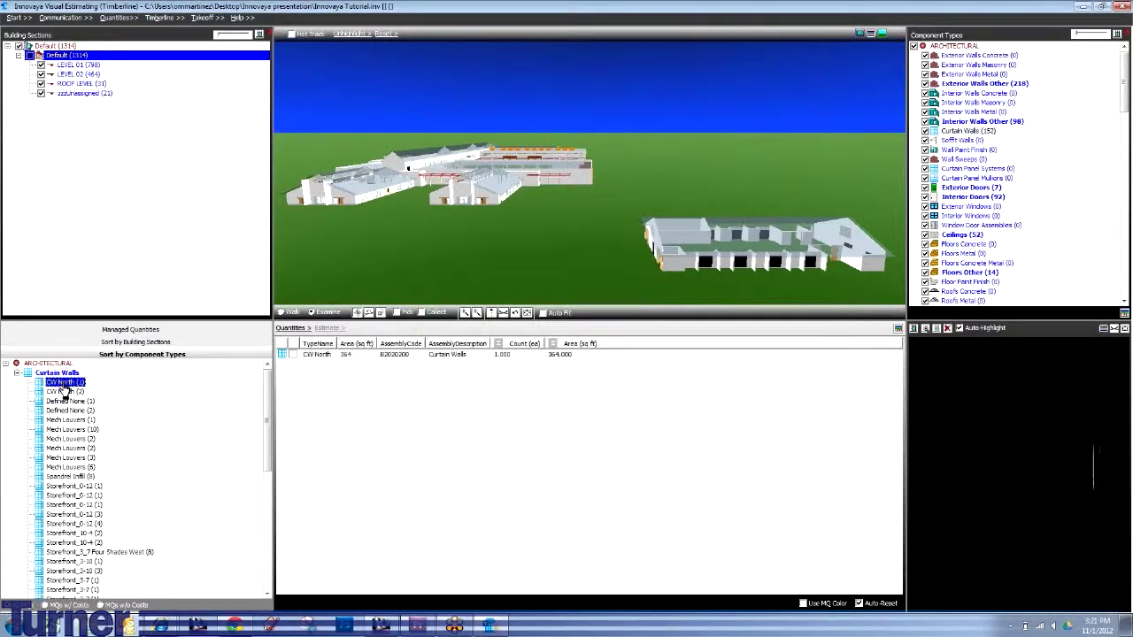
Create a new Timberline estimate named Innovaya Tutorial.pee on the desktop with the turner_tcck database, overwriting the existing file.
click(120, 18)
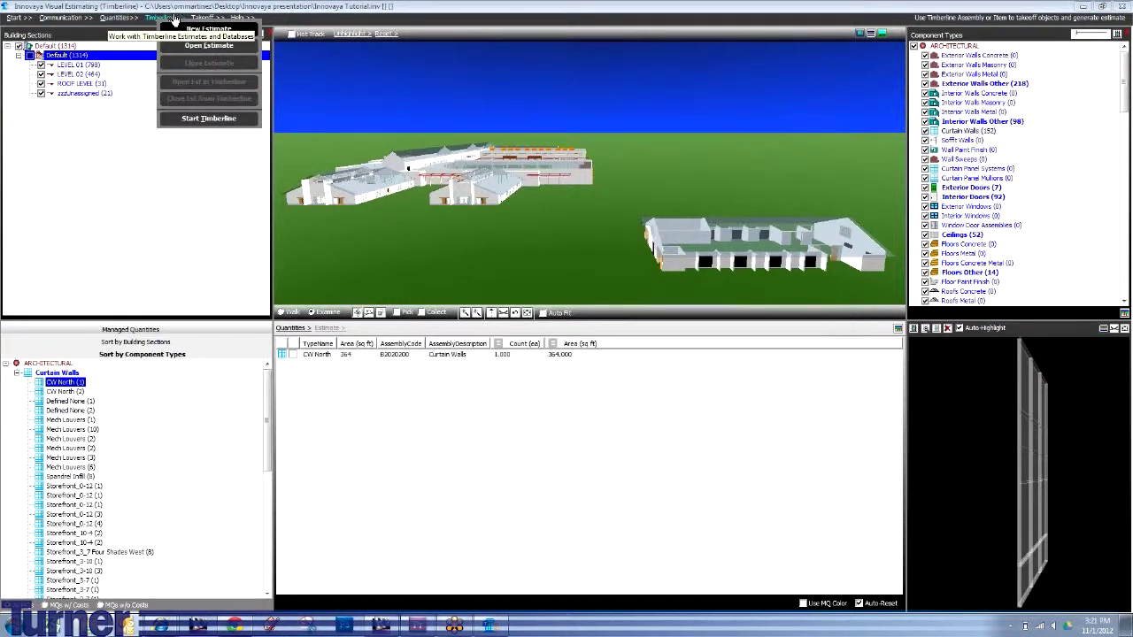
mouse_move(173, 27)
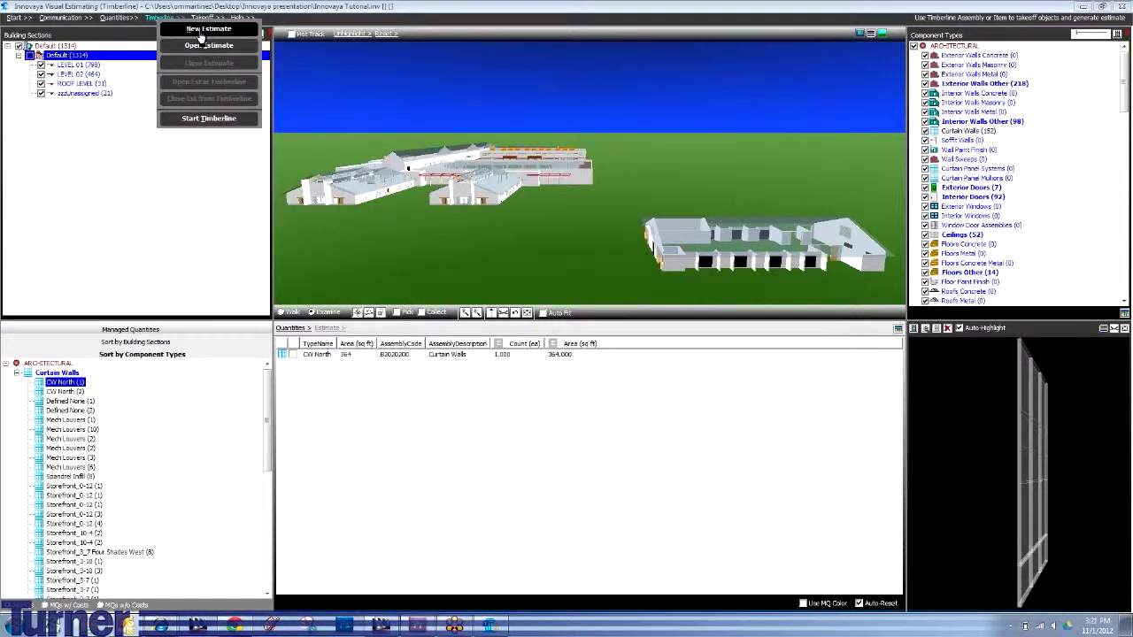
click(200, 33)
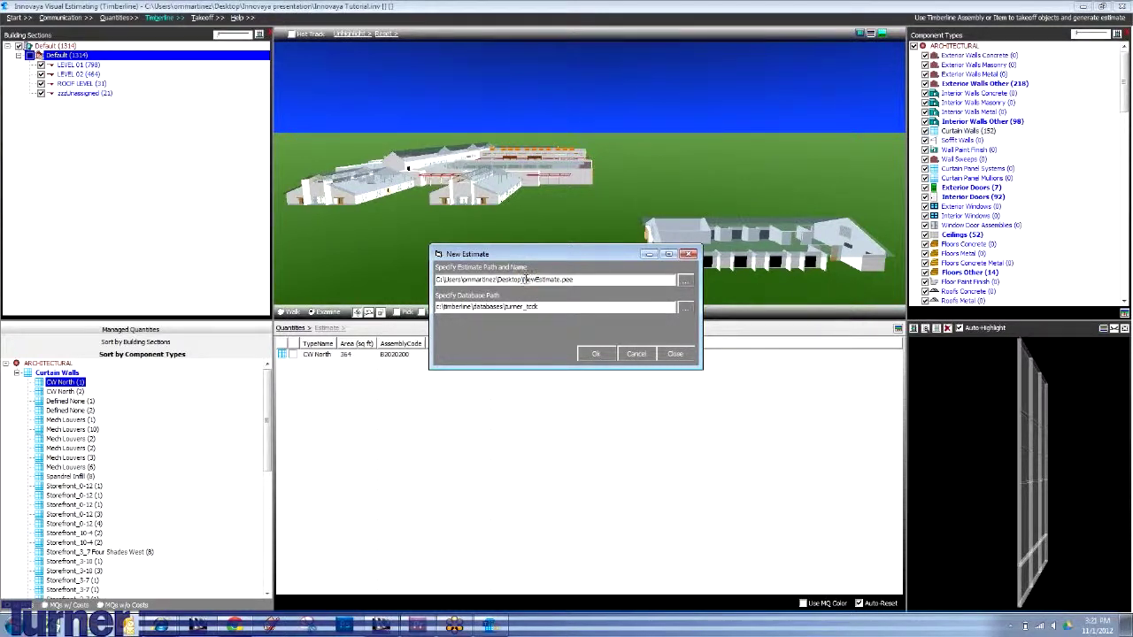
drag(525, 279, 561, 279)
key(BackSpace)
text(Innovaya)
text(torial)
click(553, 279)
key(Delete)
text(T)
click(595, 354)
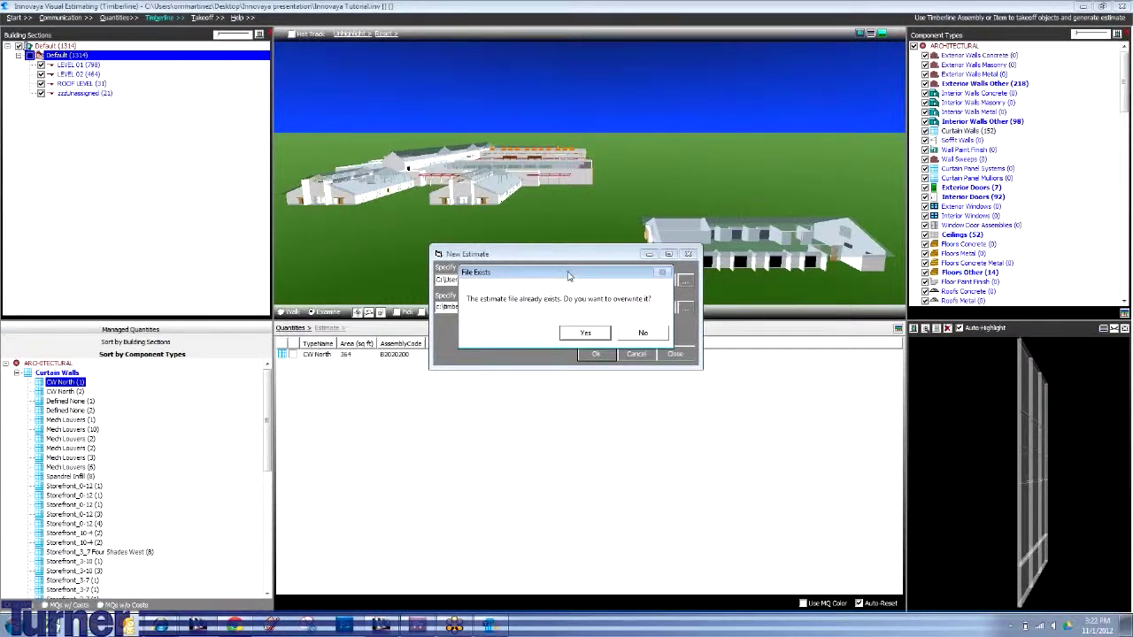
drag(569, 280, 573, 285)
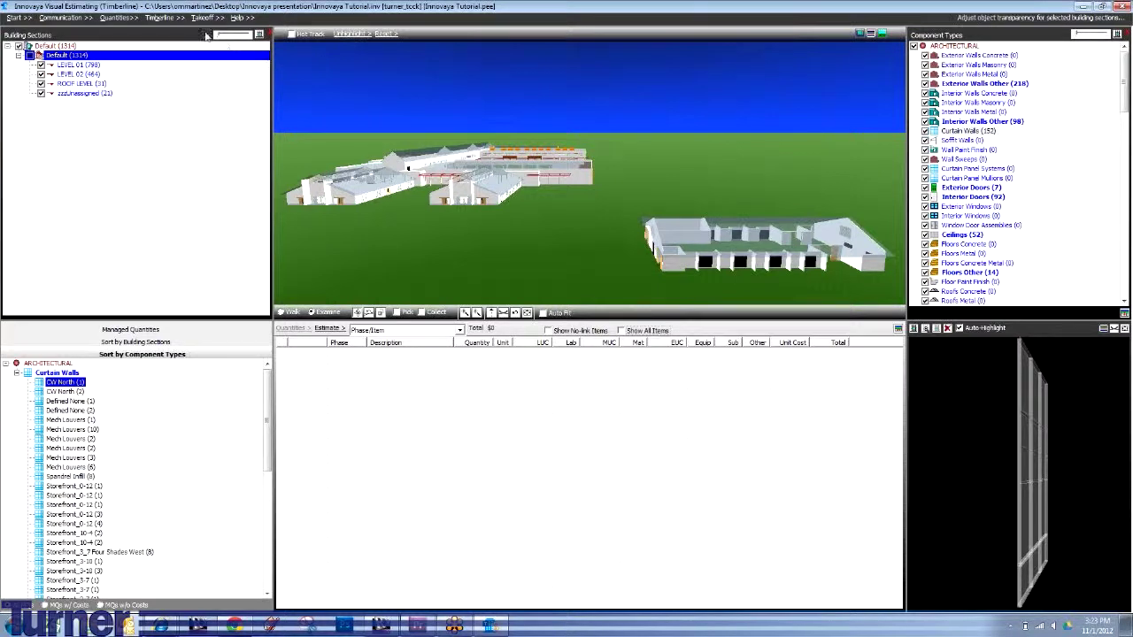
Open Assembly Takeoff, examine the Timberline assemblies under 32- EXTERIOR IMPROVEMENTS and 08- OPENINGS, and close both windows.
click(199, 22)
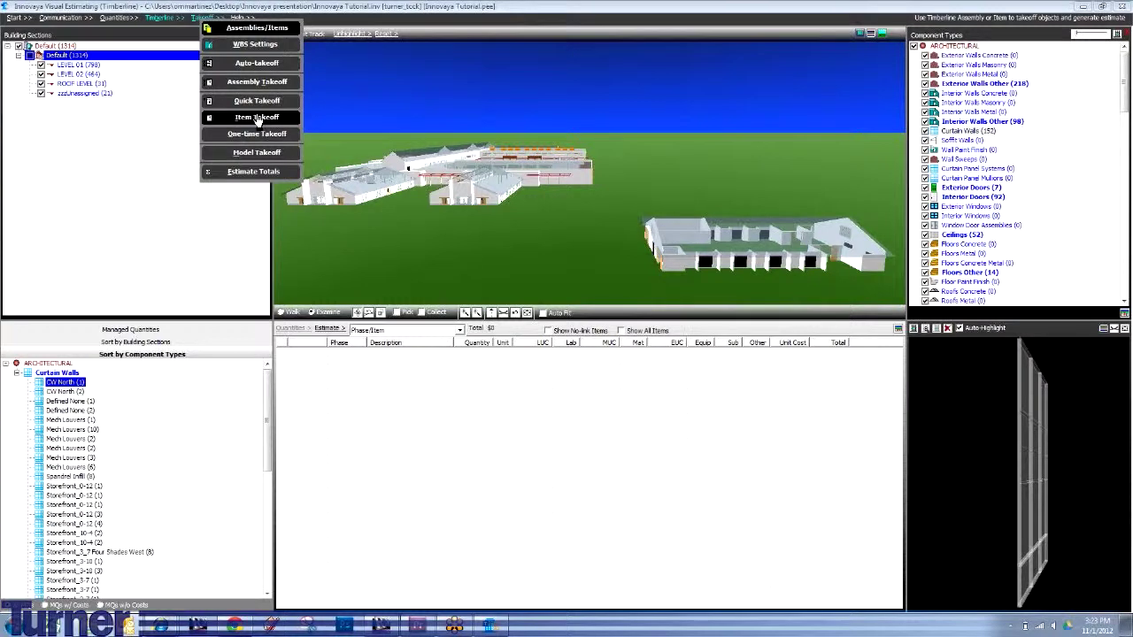
click(256, 27)
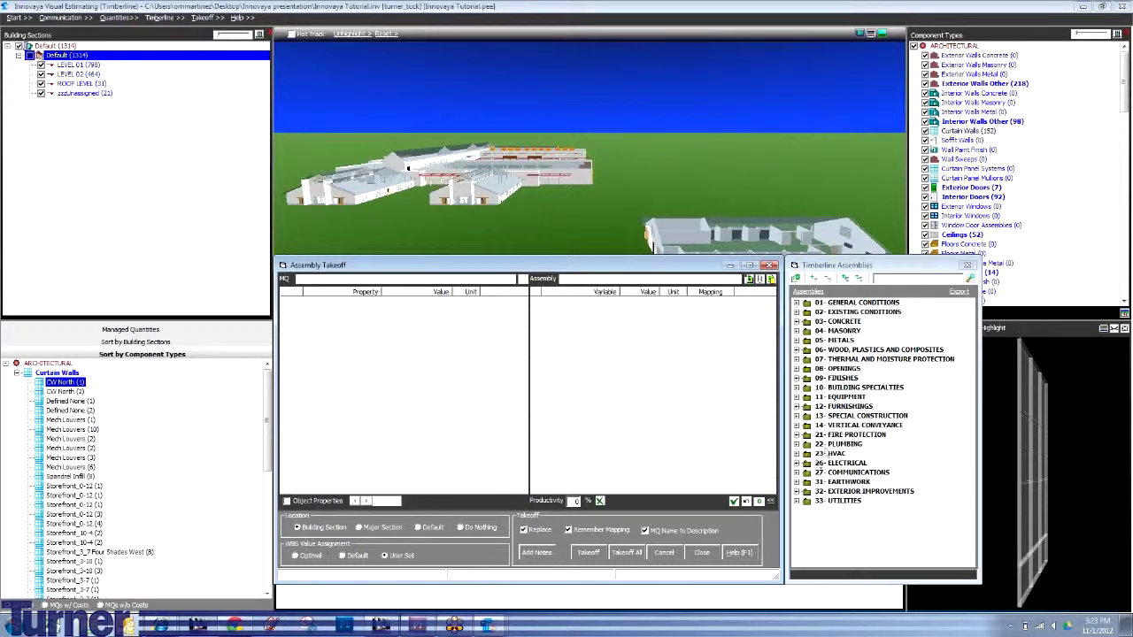
click(797, 491)
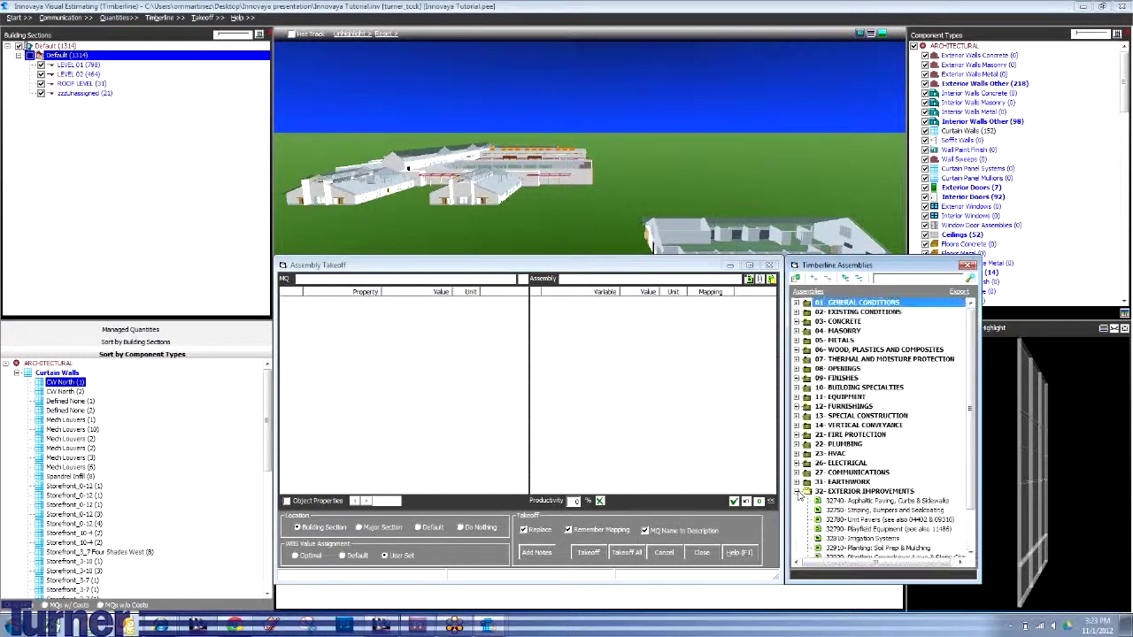
scroll(885, 478, down, 1)
scroll(892, 473, up, 1)
click(797, 369)
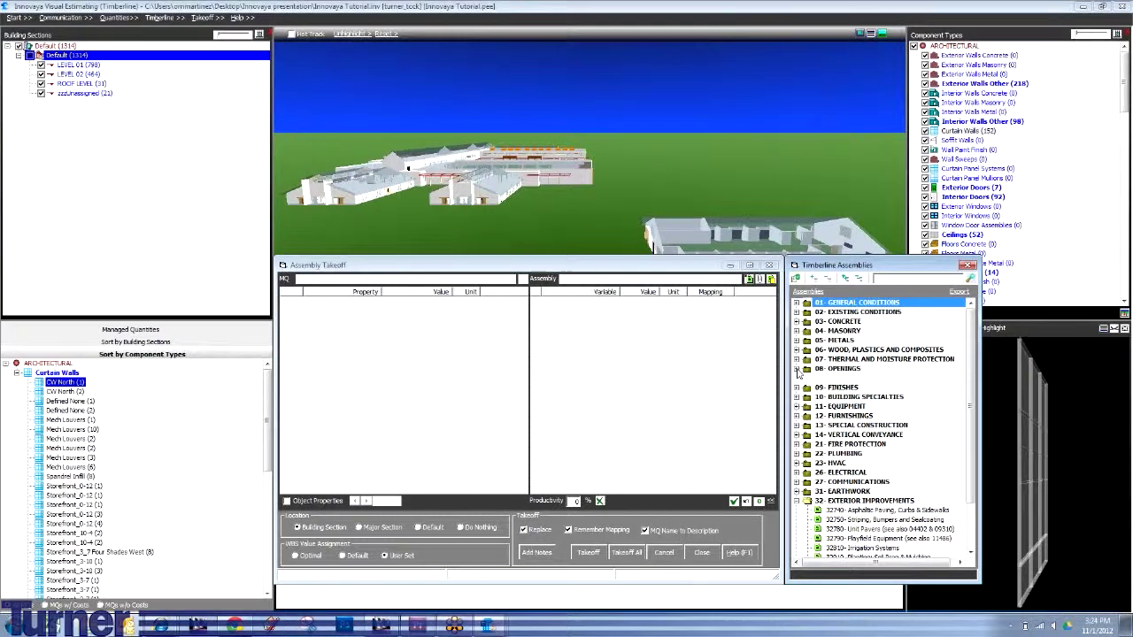
click(796, 369)
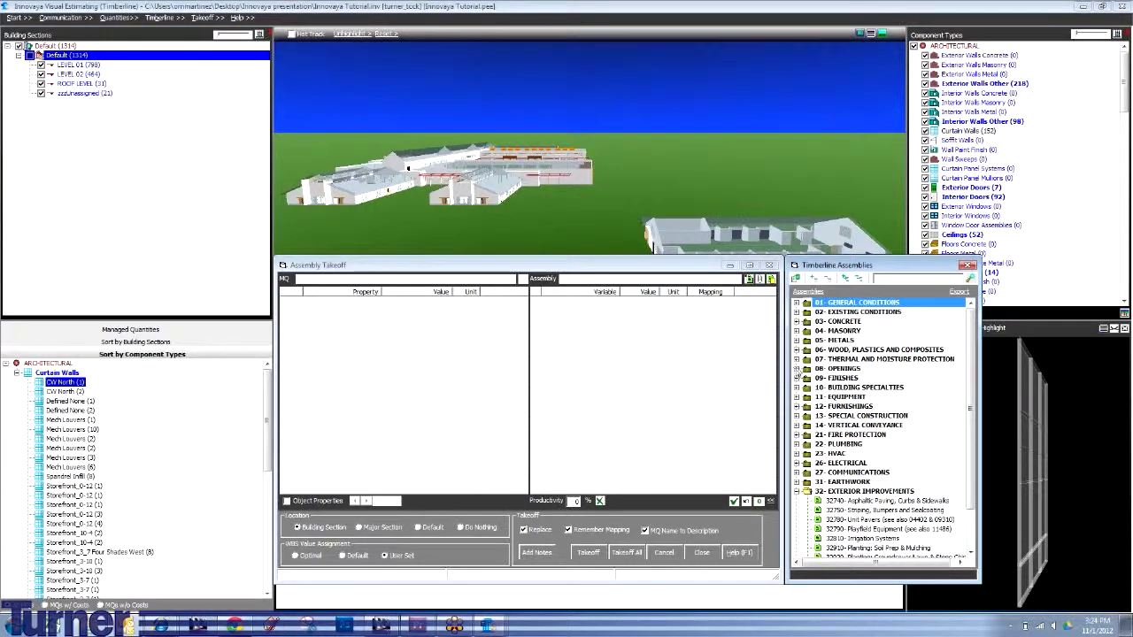
click(969, 264)
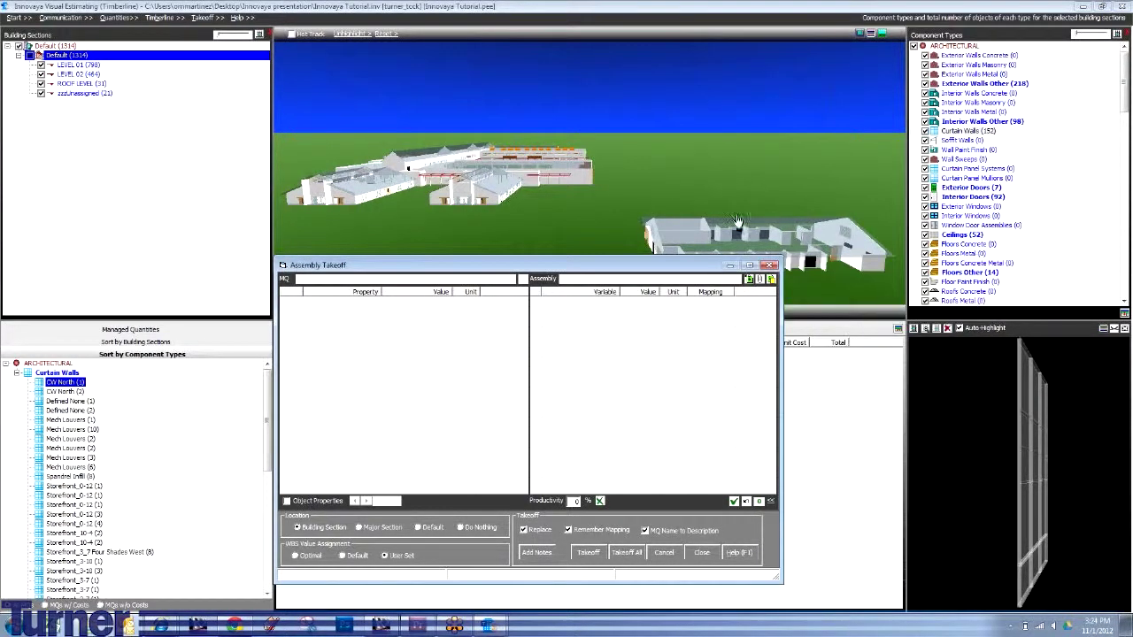
click(773, 264)
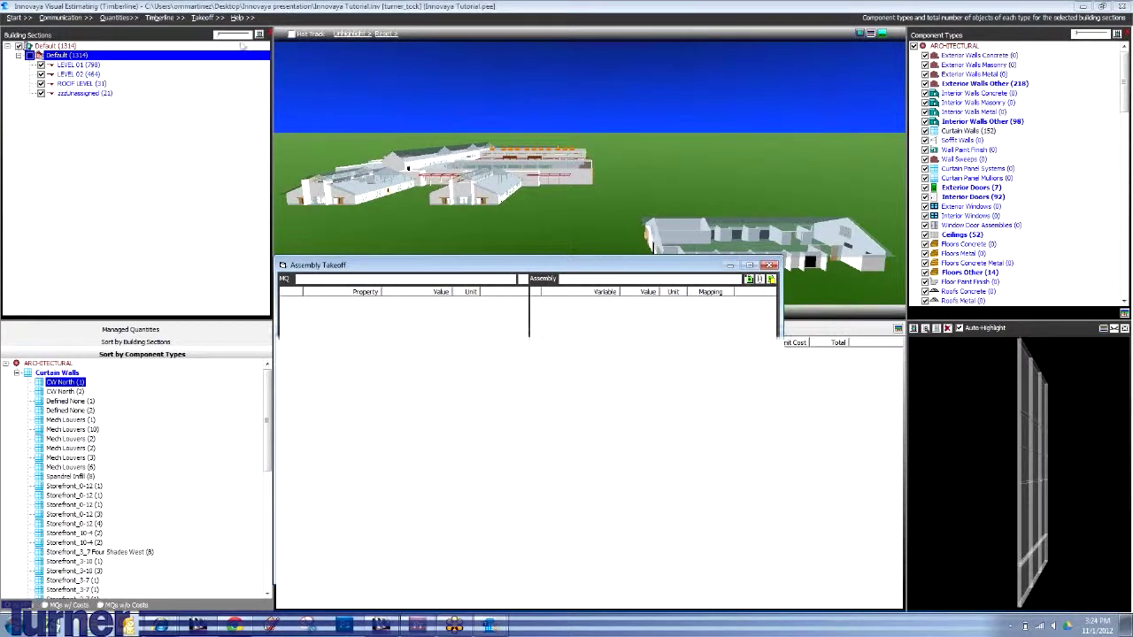
Open Item Takeoff and expand the 084400.00 Curtain Wall and Glazed Assemblies group in the Timberline items.
click(202, 18)
click(257, 117)
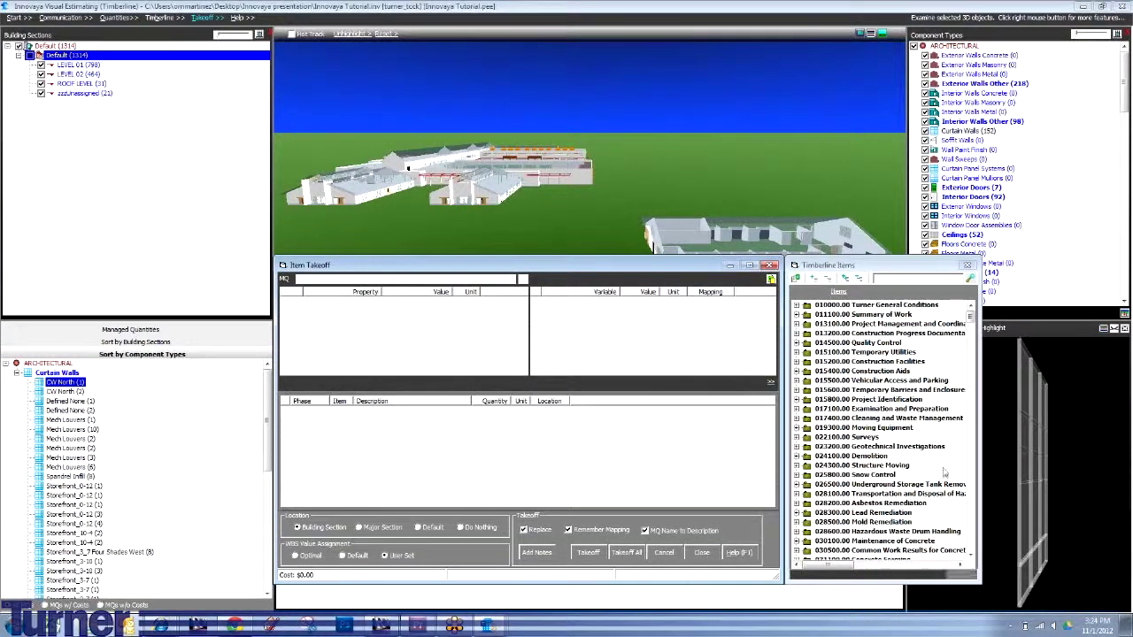
click(844, 403)
scroll(843, 402, down, 7)
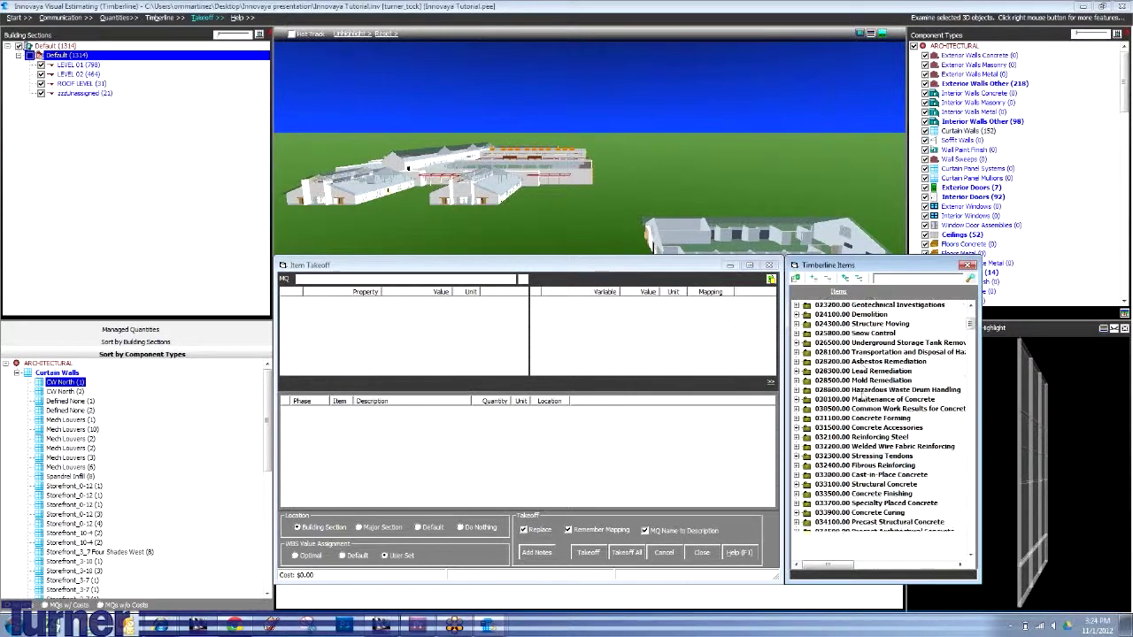
scroll(861, 395, down, 4)
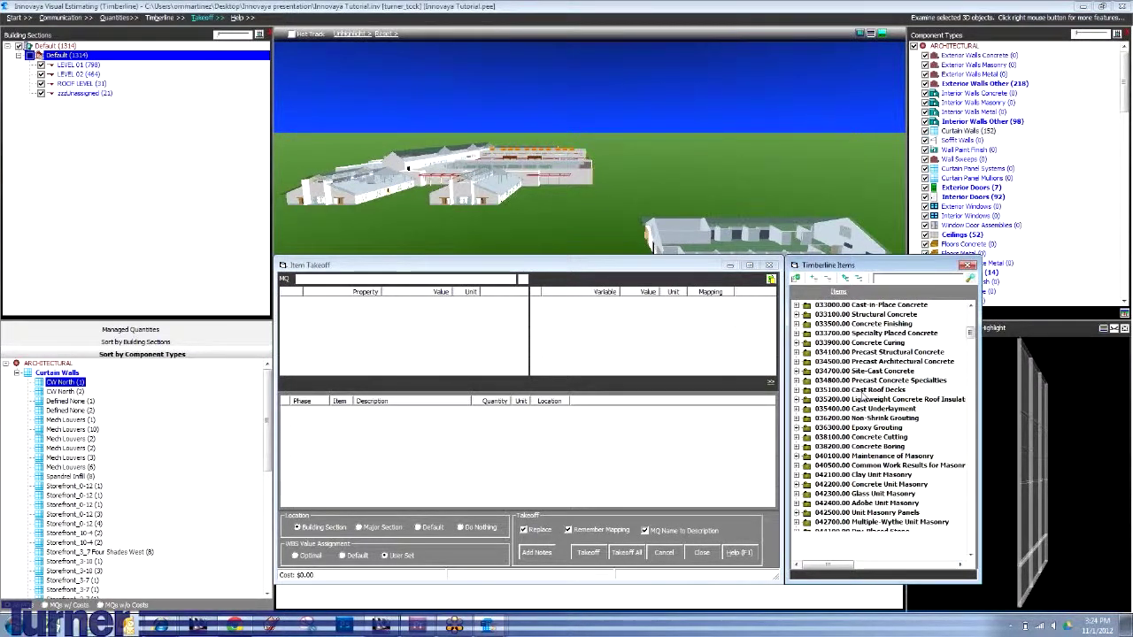
scroll(861, 395, down, 12)
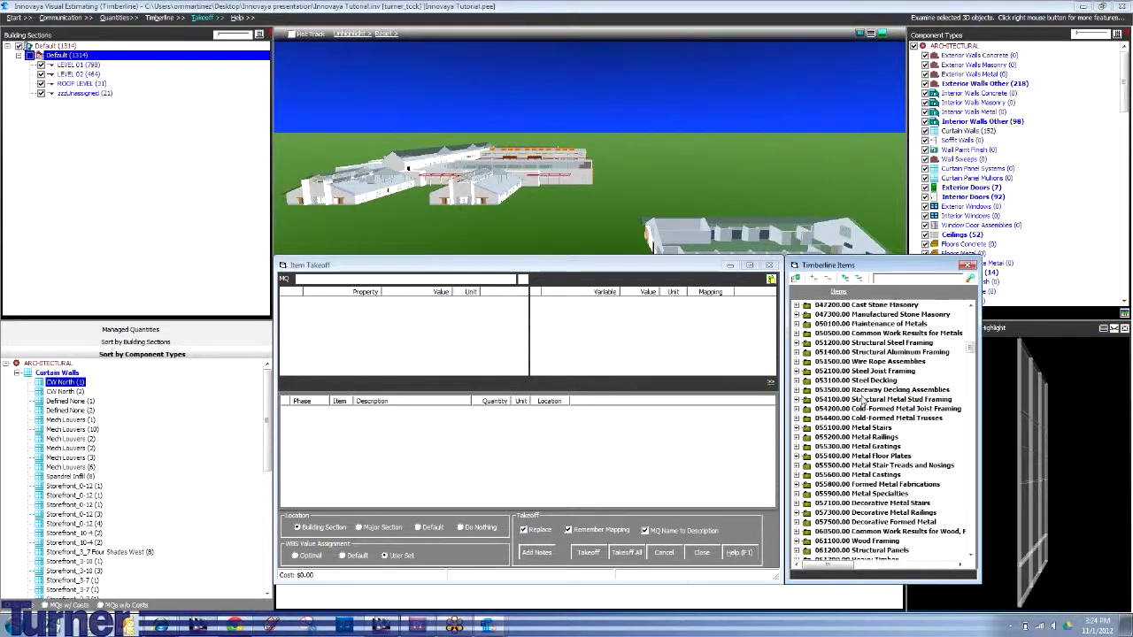
scroll(861, 404, down, 9)
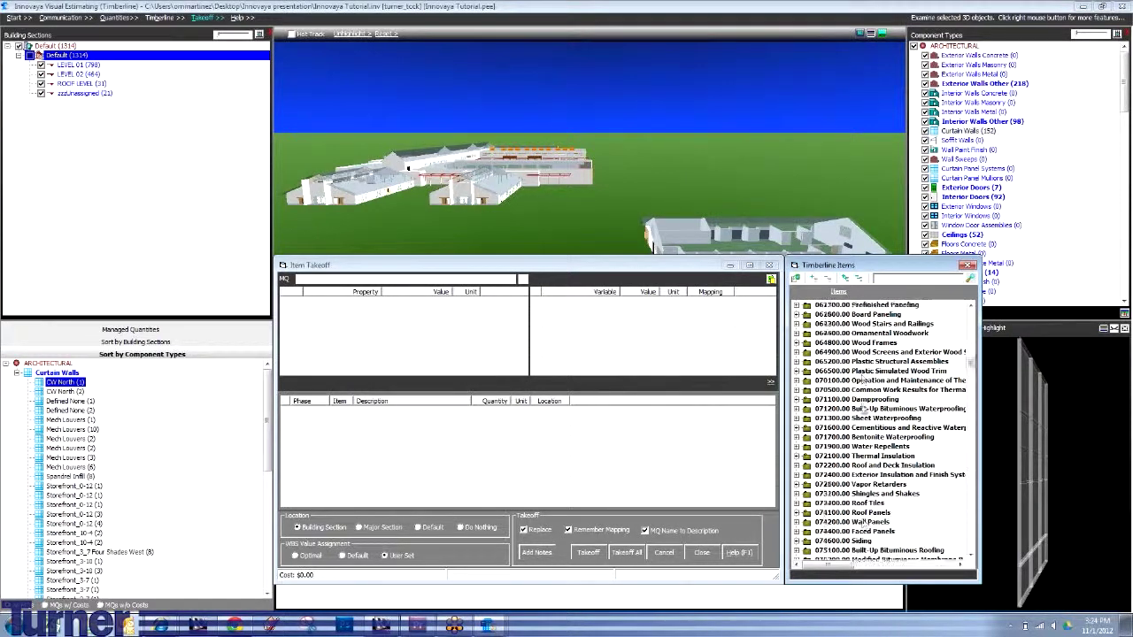
scroll(862, 413, down, 5)
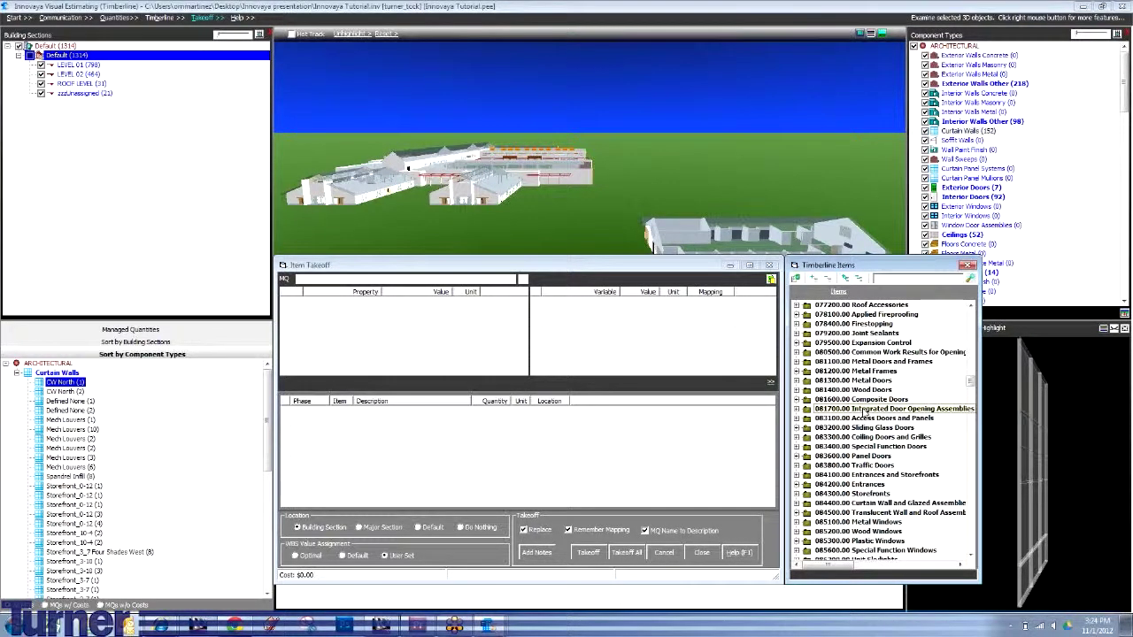
click(856, 503)
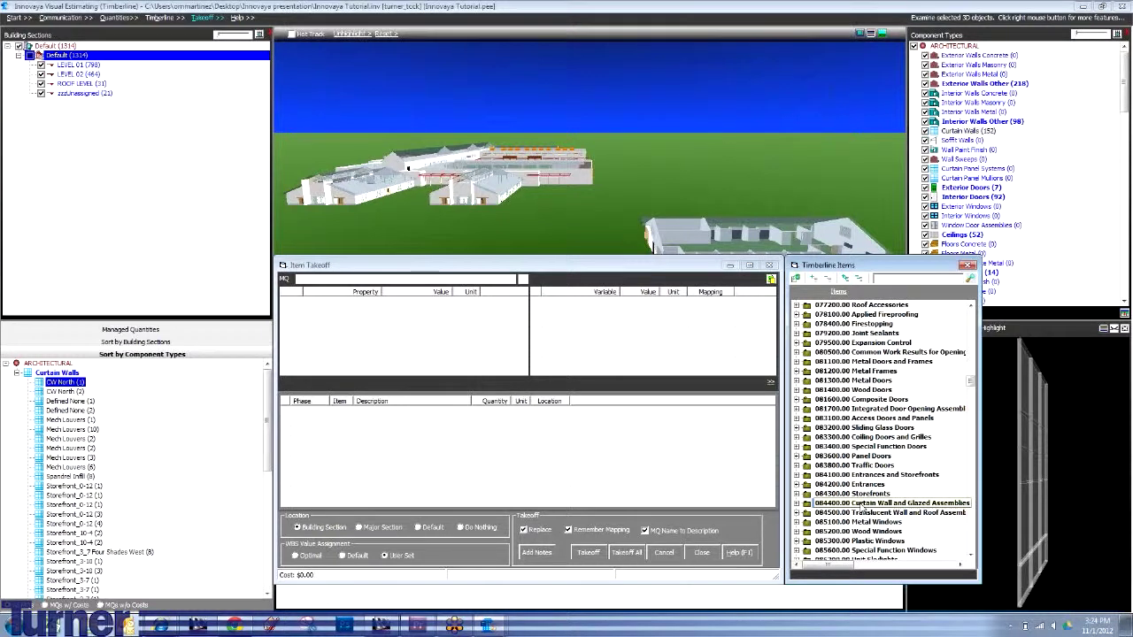
scroll(876, 425, down, 6)
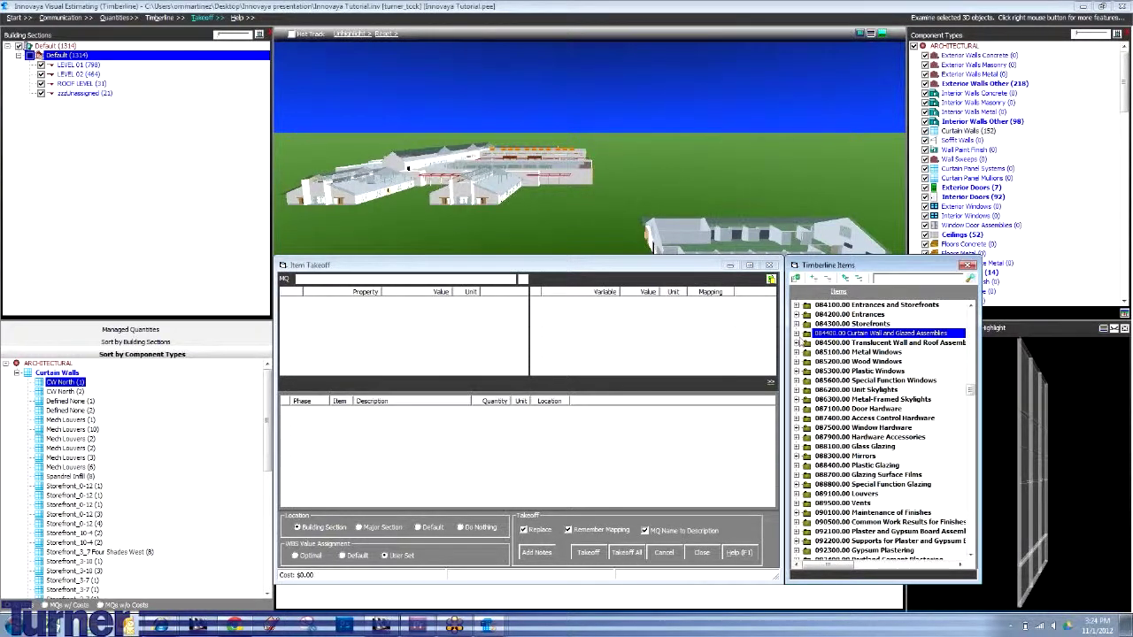
click(796, 333)
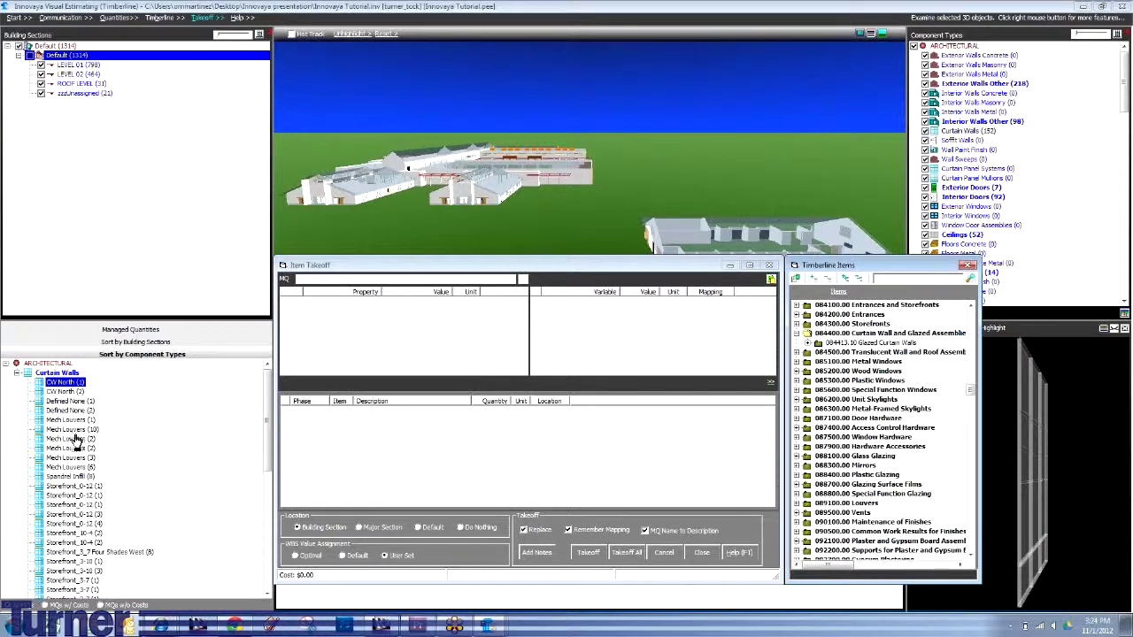
Load CW North (1) into the item takeoff and add item 0150, double glazed, average aluminum curtain wall, from 084413.10 Glazed Curtain Walls.
click(63, 390)
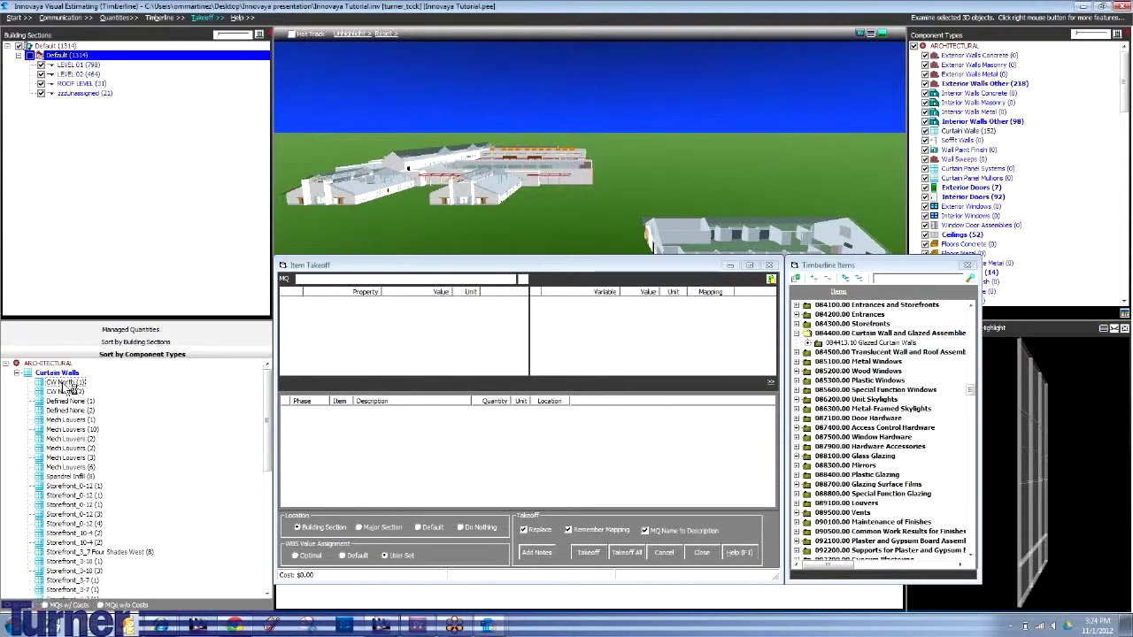
mouse_move(354, 296)
mouse_down()
mouse_move(354, 286)
mouse_move(359, 299)
mouse_up()
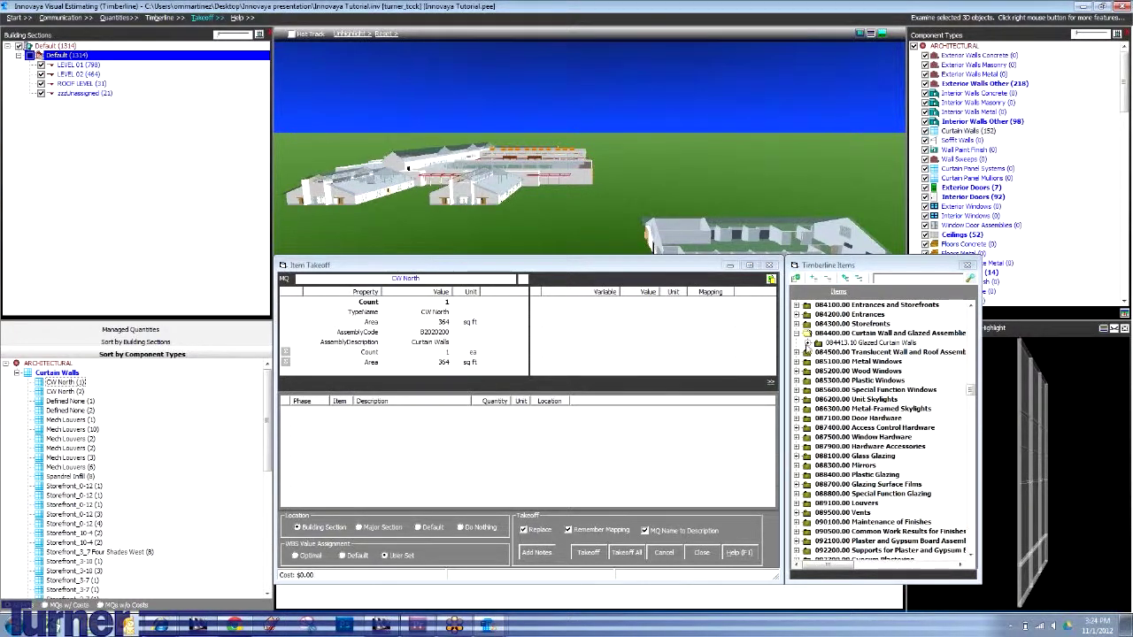
click(807, 345)
click(888, 353)
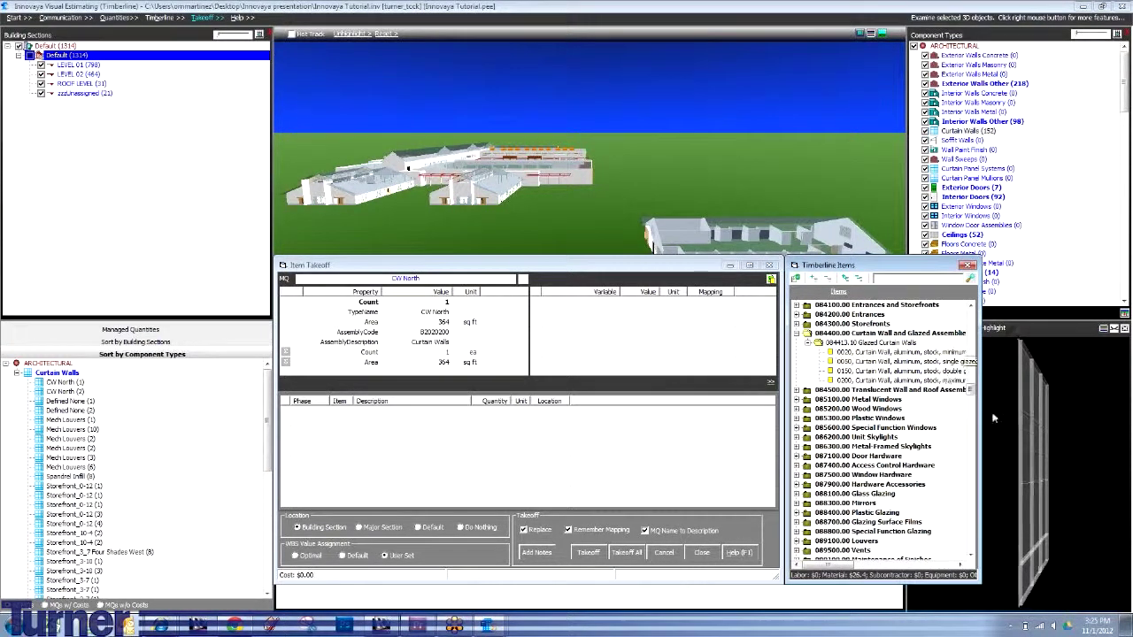
drag(978, 403, 1098, 393)
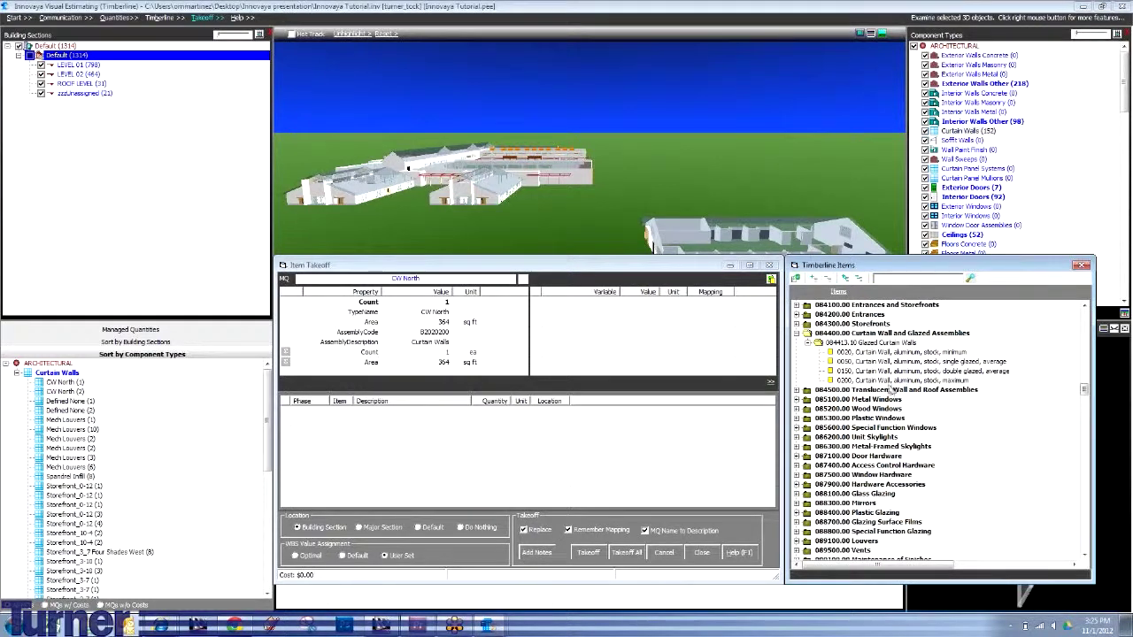
click(883, 371)
drag(883, 374, 518, 345)
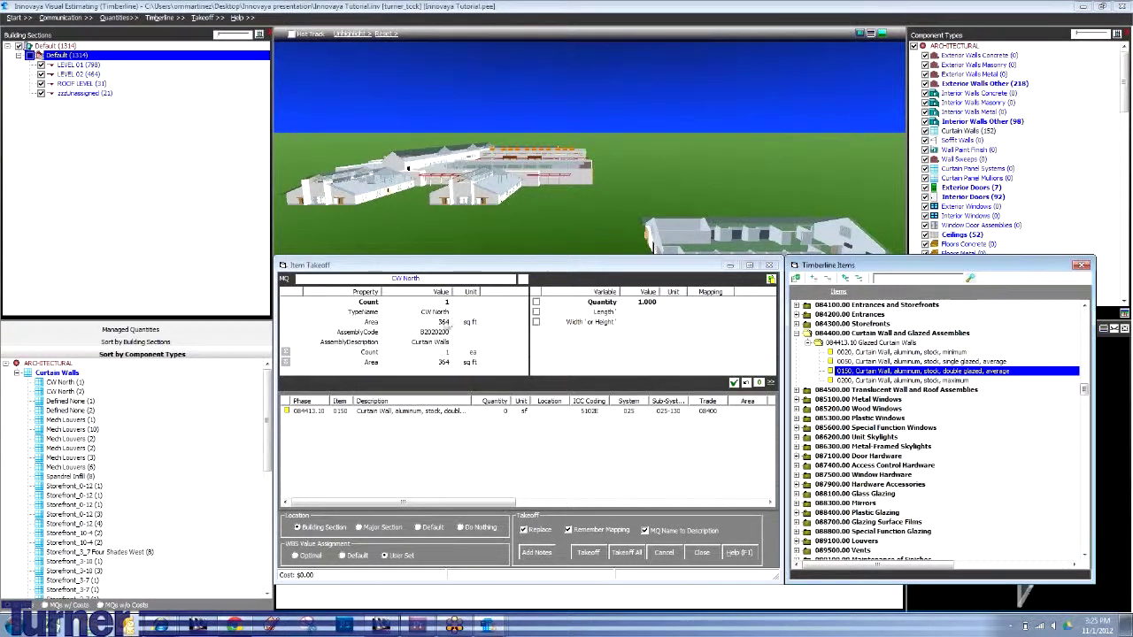
Map the Area property of CW North (1) to the item's quantity, take it off to the estimate and close the takeoff.
drag(440, 367, 498, 414)
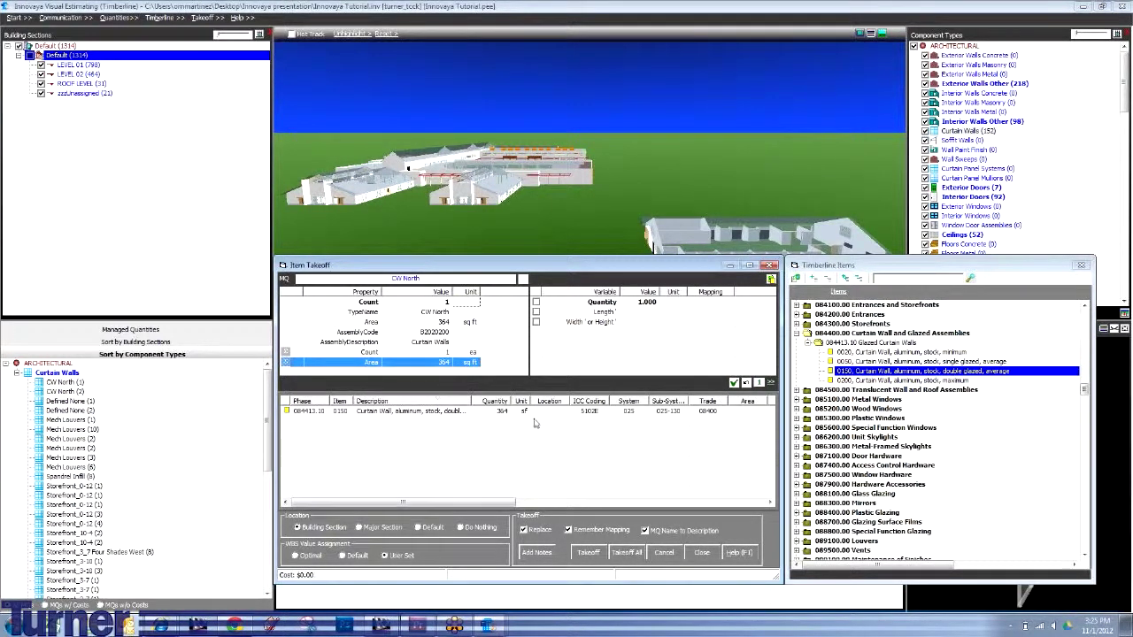
click(588, 553)
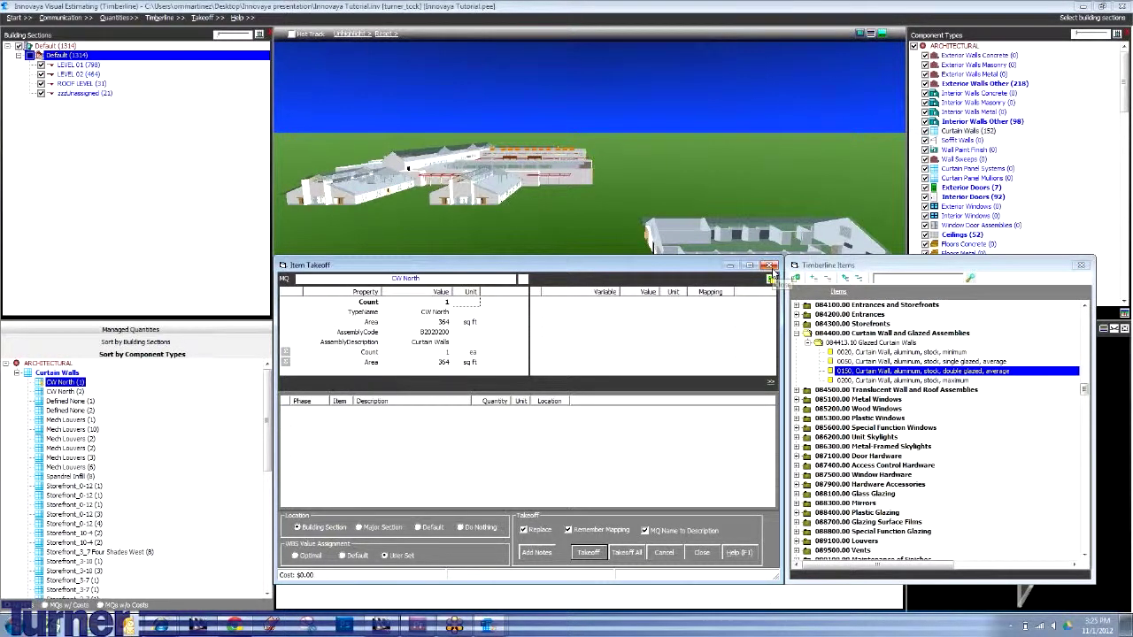
click(770, 267)
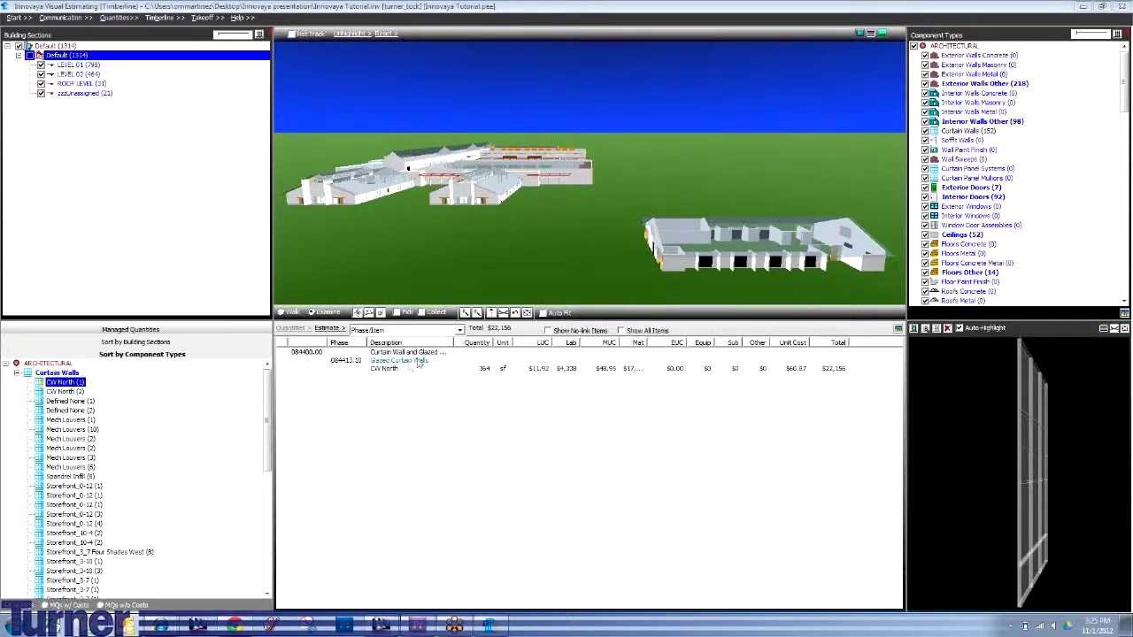
Adjust the estimate's column widths to show the full Description and Total of the CW North line.
drag(453, 345, 517, 353)
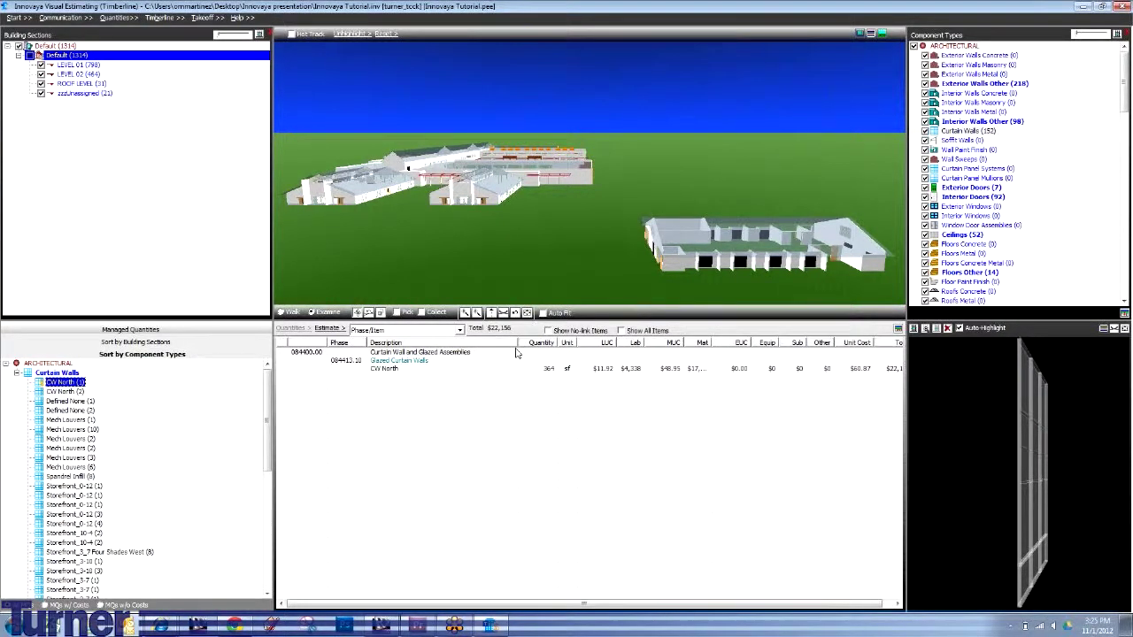
click(517, 353)
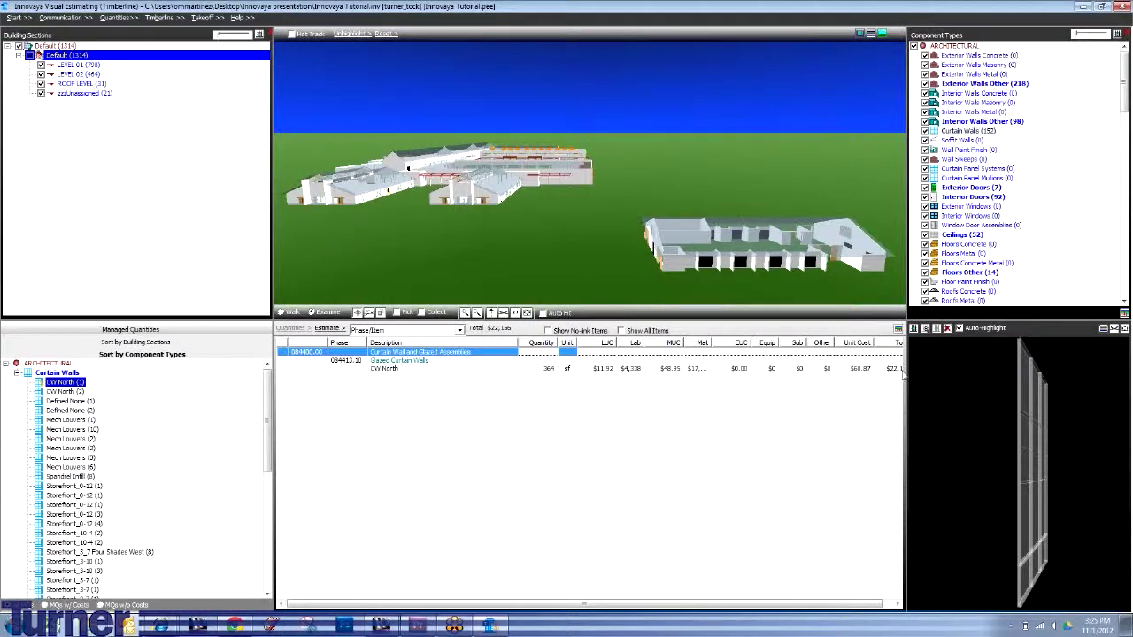
drag(563, 601, 636, 601)
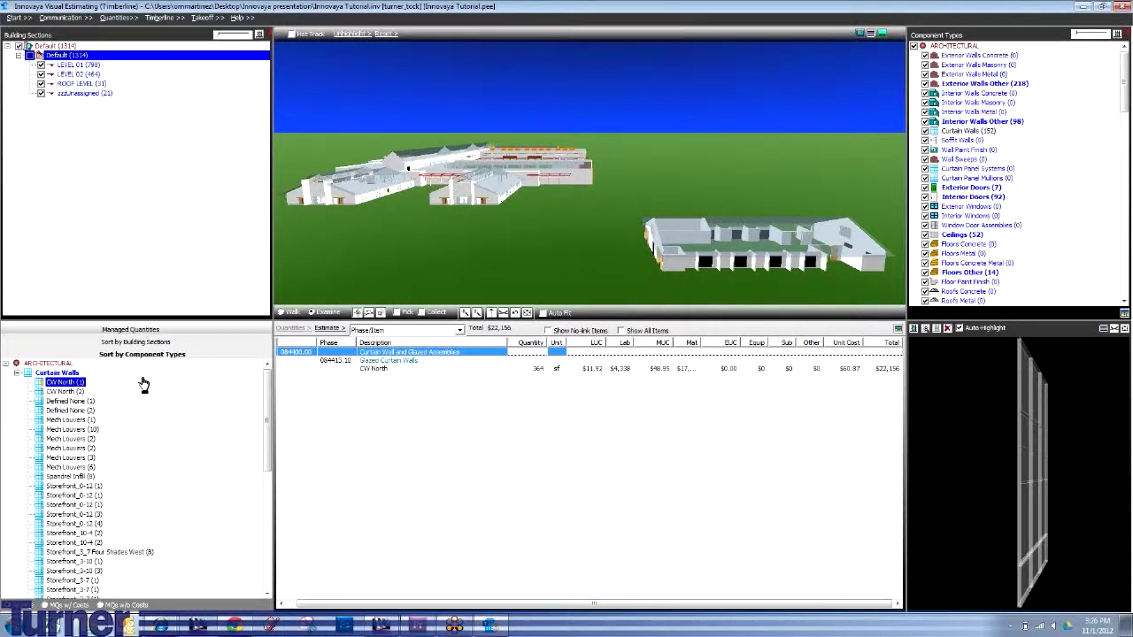
Look at the estimating commands for copying, pasting and removing the mappings of CW North (1).
right_click(76, 383)
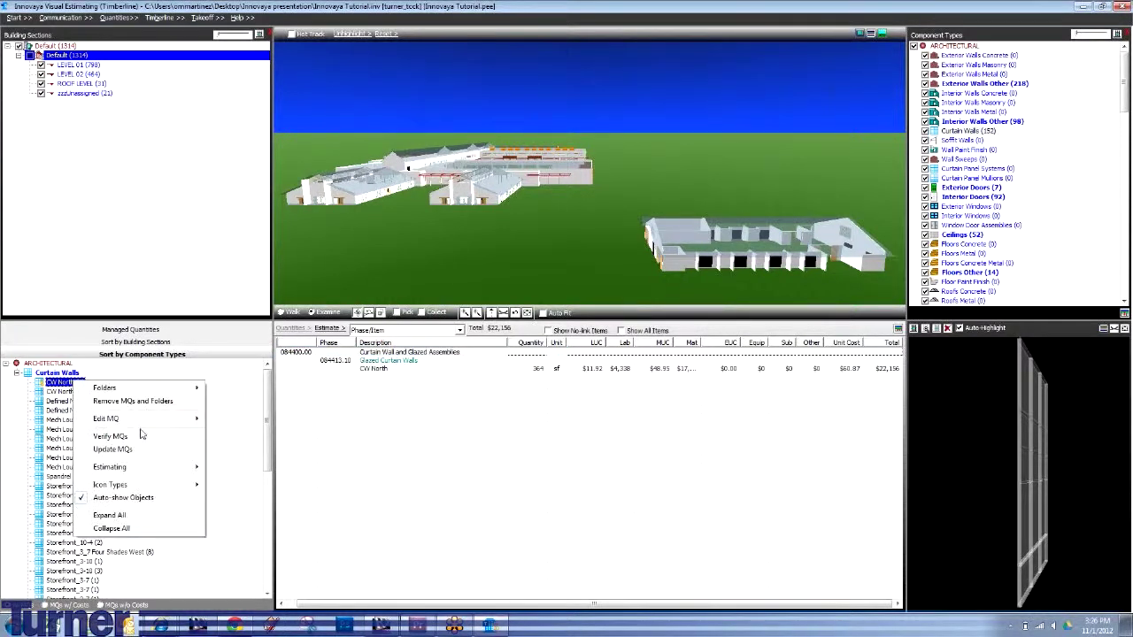
mouse_move(131, 469)
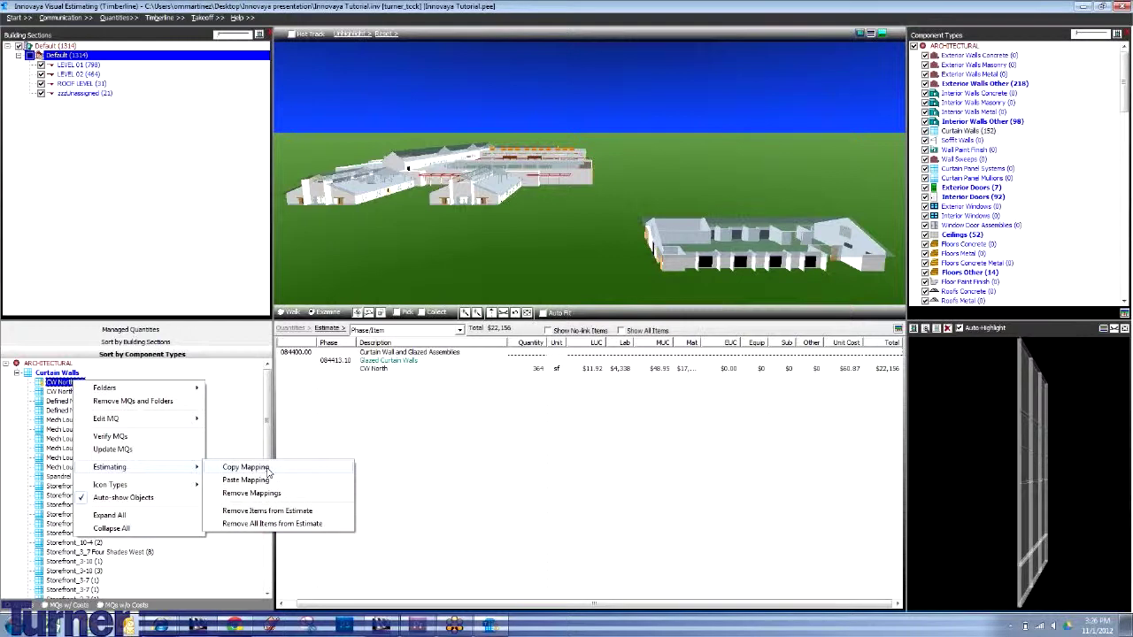
click(426, 439)
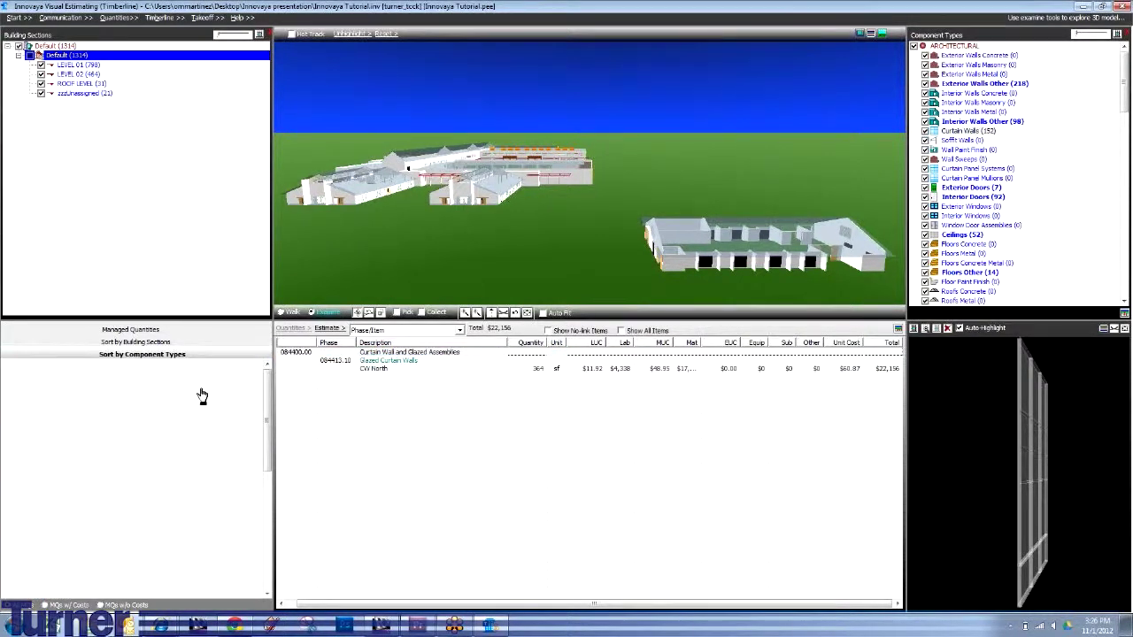
Load CW North (2) into Item Takeoff and map its Count property to the item's Quantity variable.
click(202, 18)
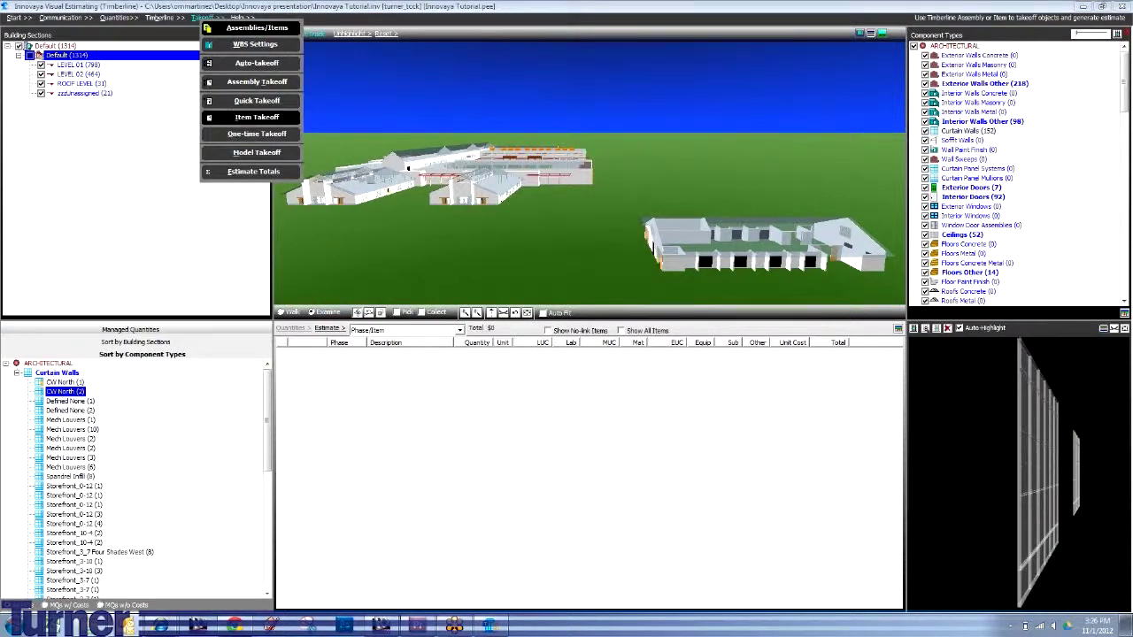
click(232, 117)
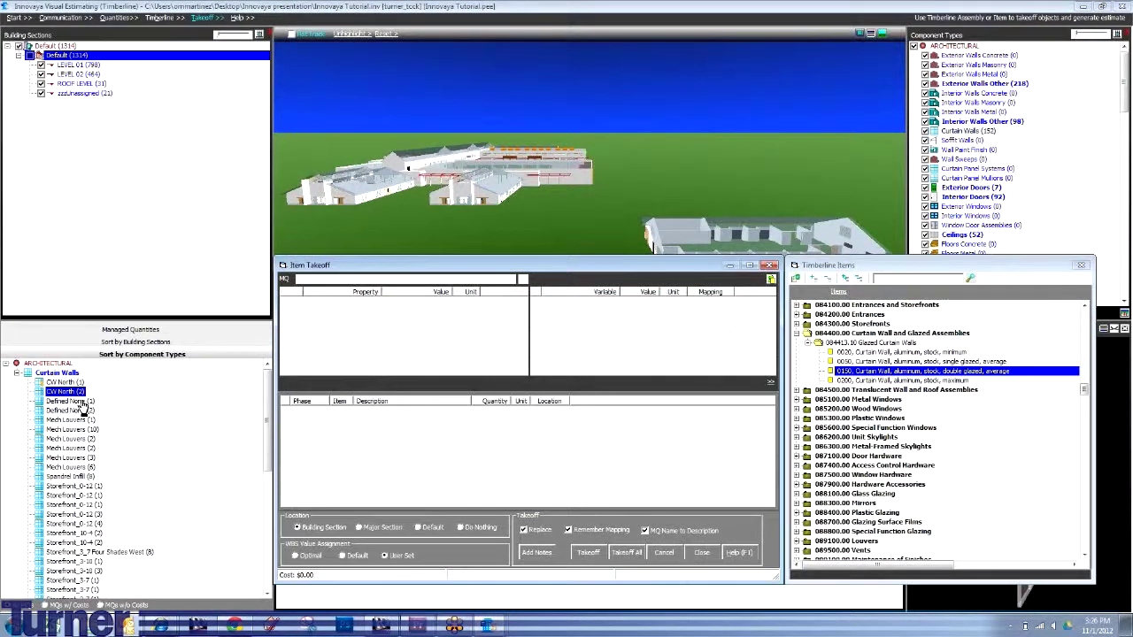
drag(66, 400, 400, 352)
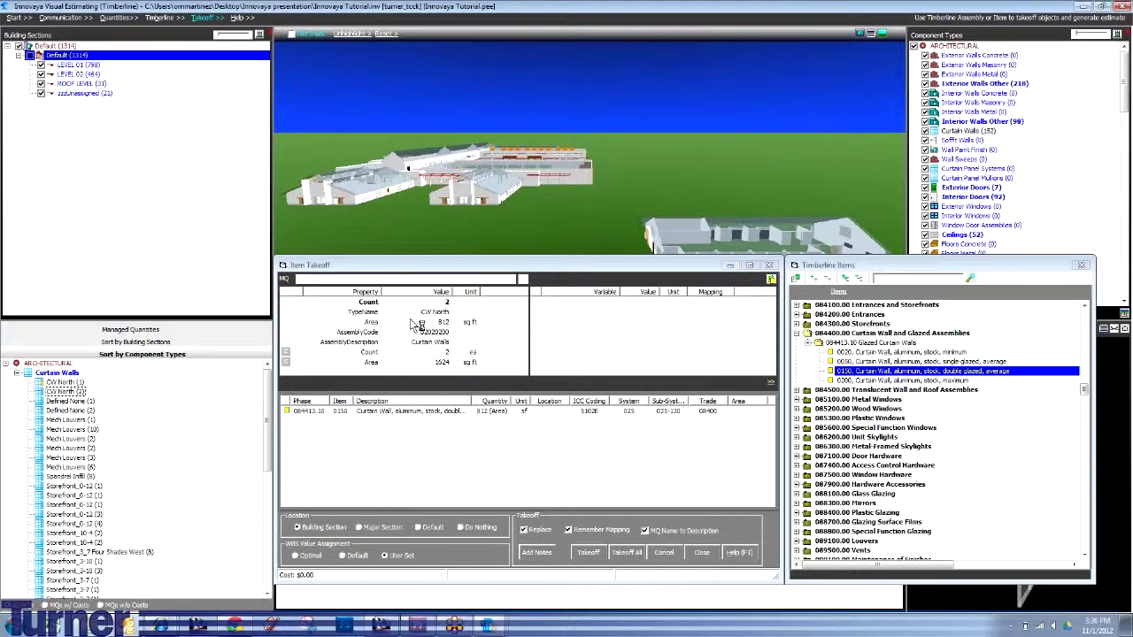
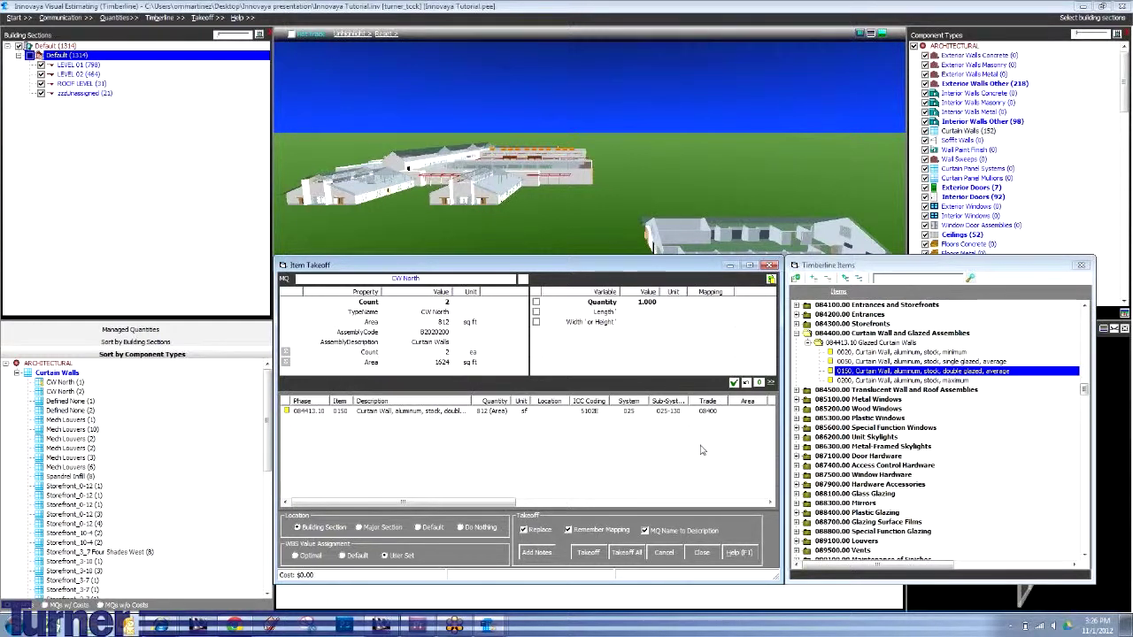
click(439, 303)
drag(518, 298, 649, 303)
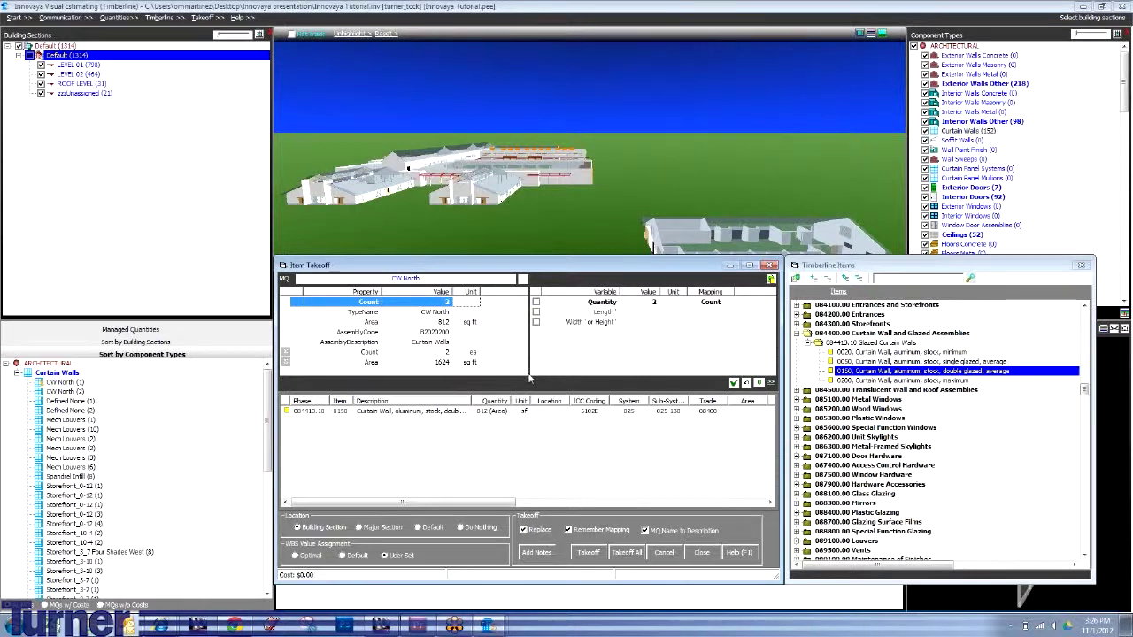
Take off the CW North (2) curtain wall item to the estimate, close the takeoff and select its estimate line.
click(734, 383)
click(588, 552)
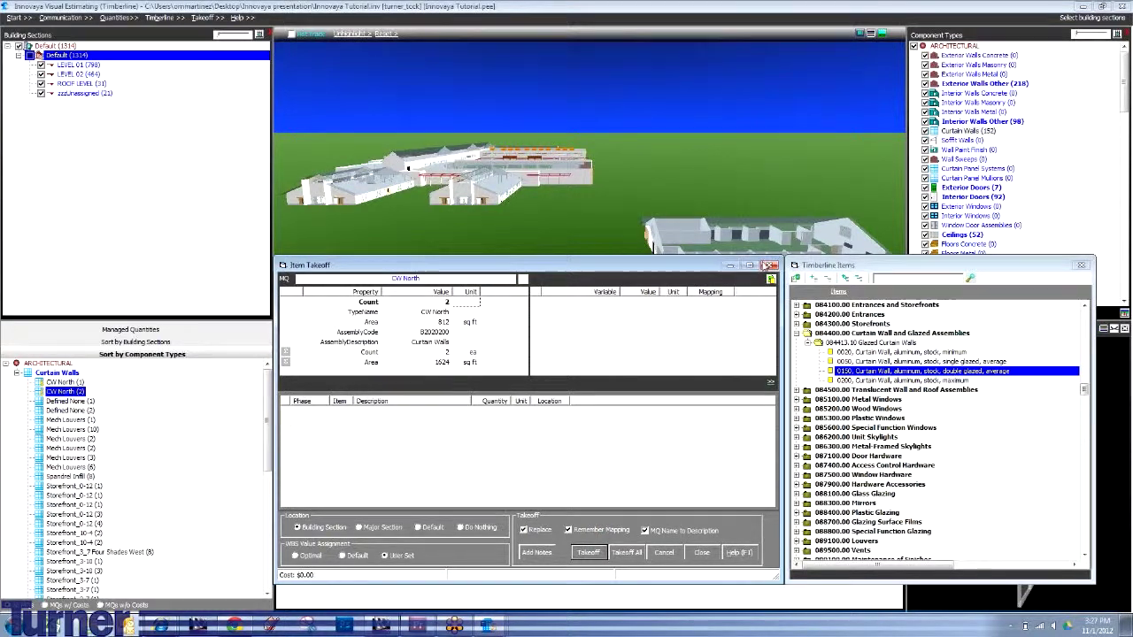
click(771, 265)
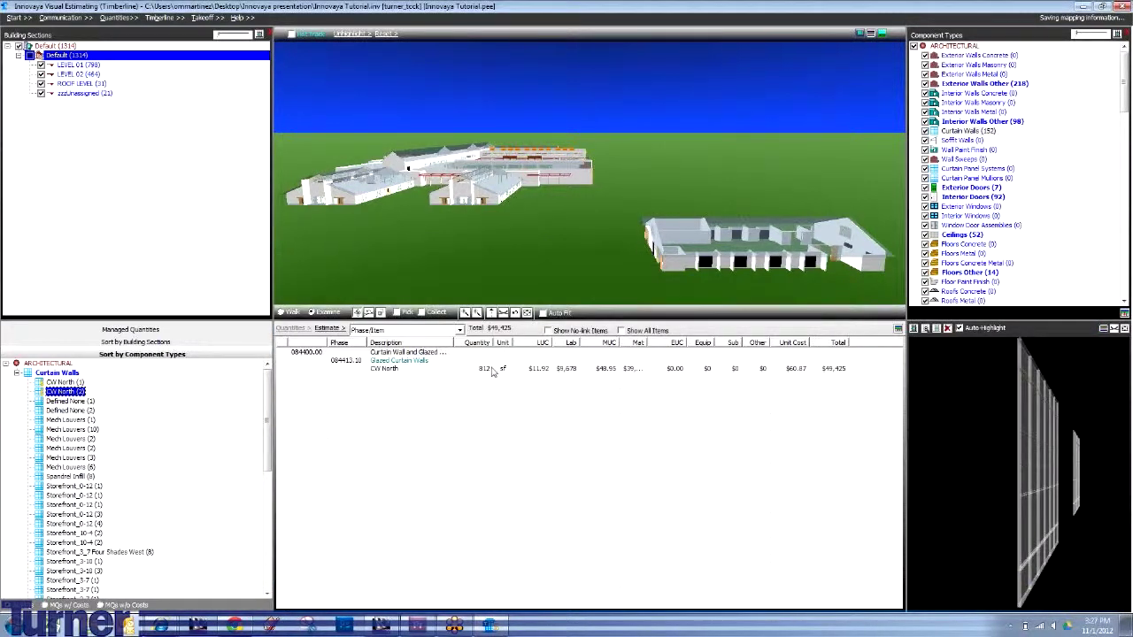
click(486, 373)
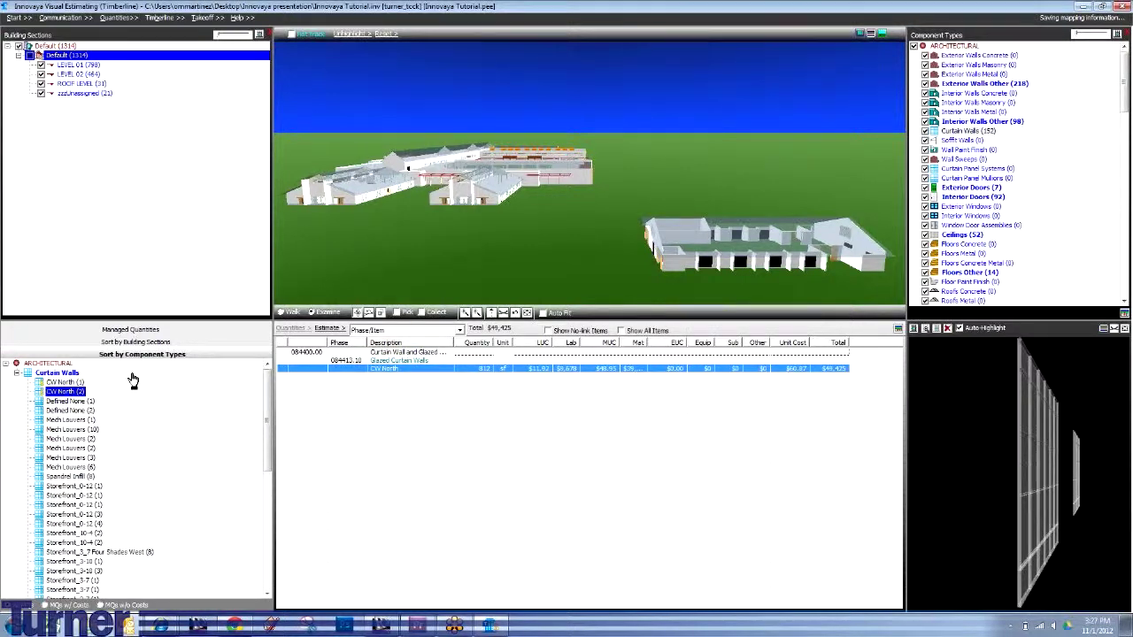
Reopen Item Takeoff and load CW North (2) again with its mapped curtain wall item.
click(65, 395)
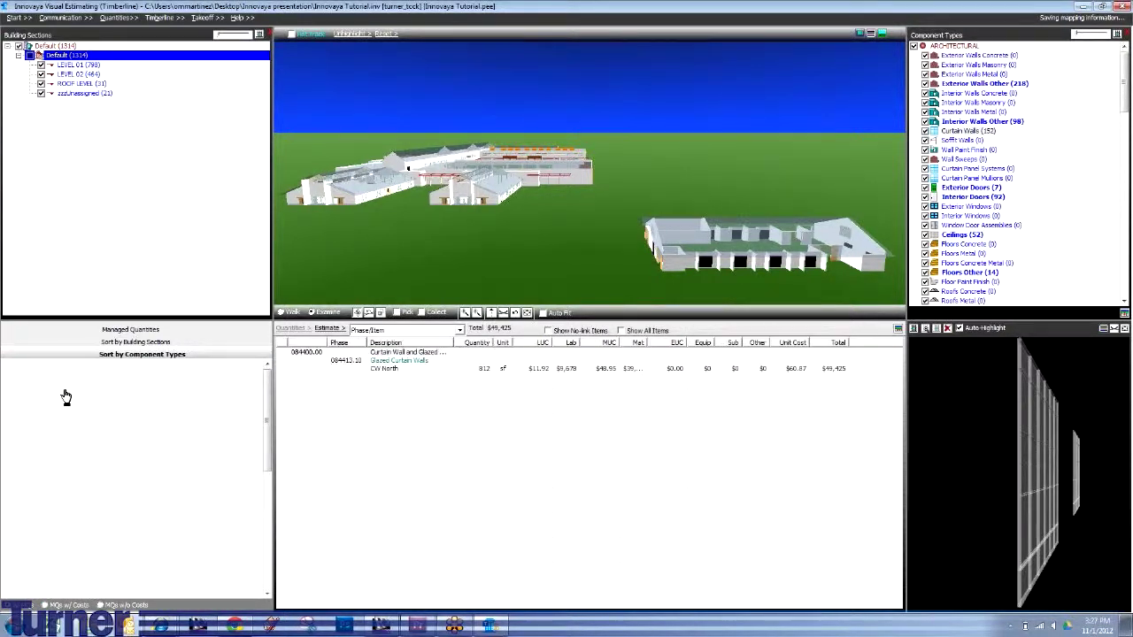
click(202, 18)
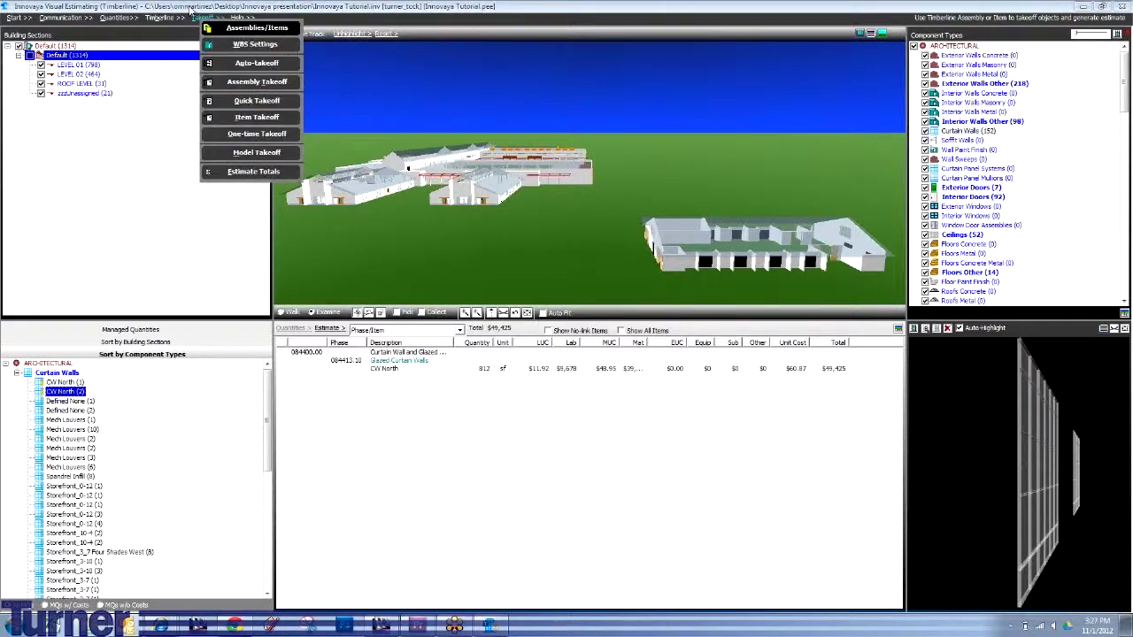
click(257, 117)
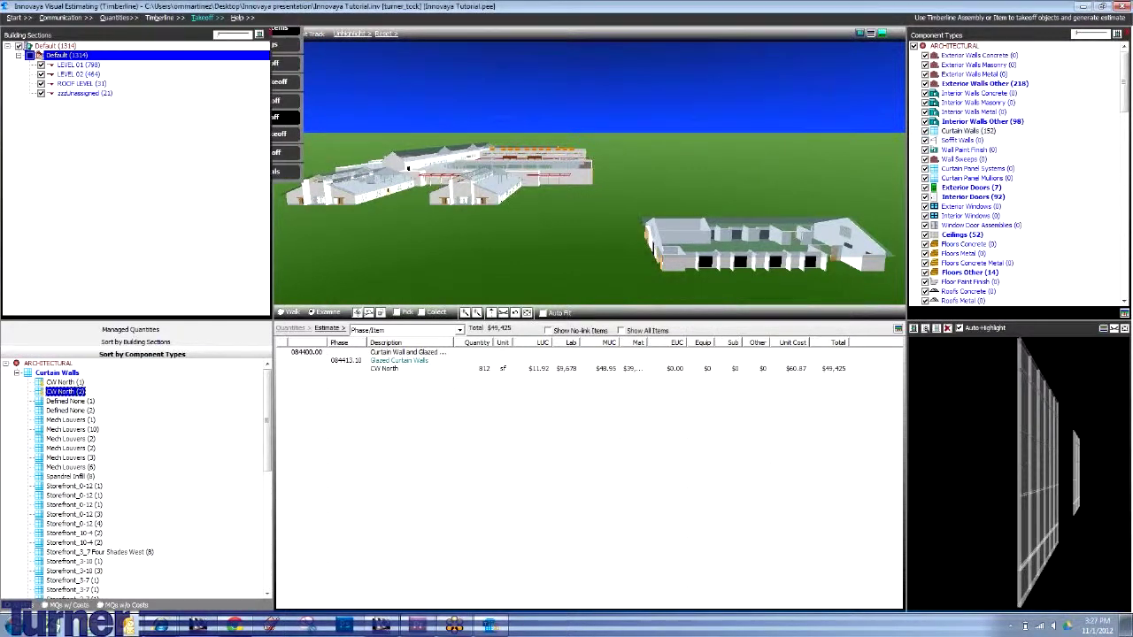
drag(64, 391, 400, 330)
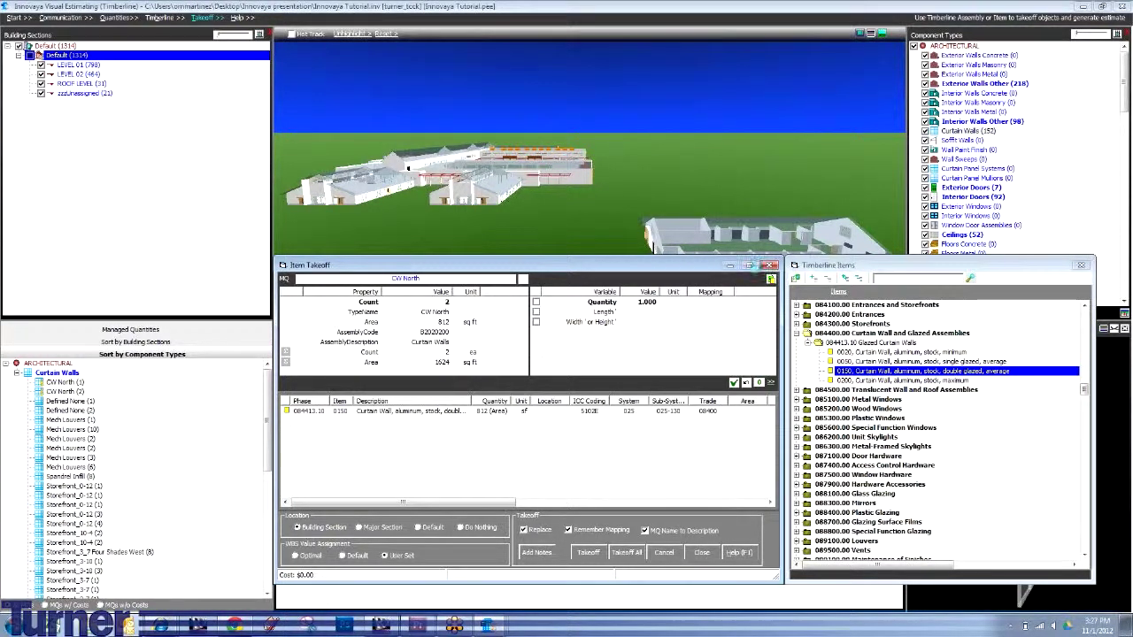
Close the item takeoff, select the Curtain Walls group and load the Curtain Walls component type into Generate Managed Quantities.
click(770, 264)
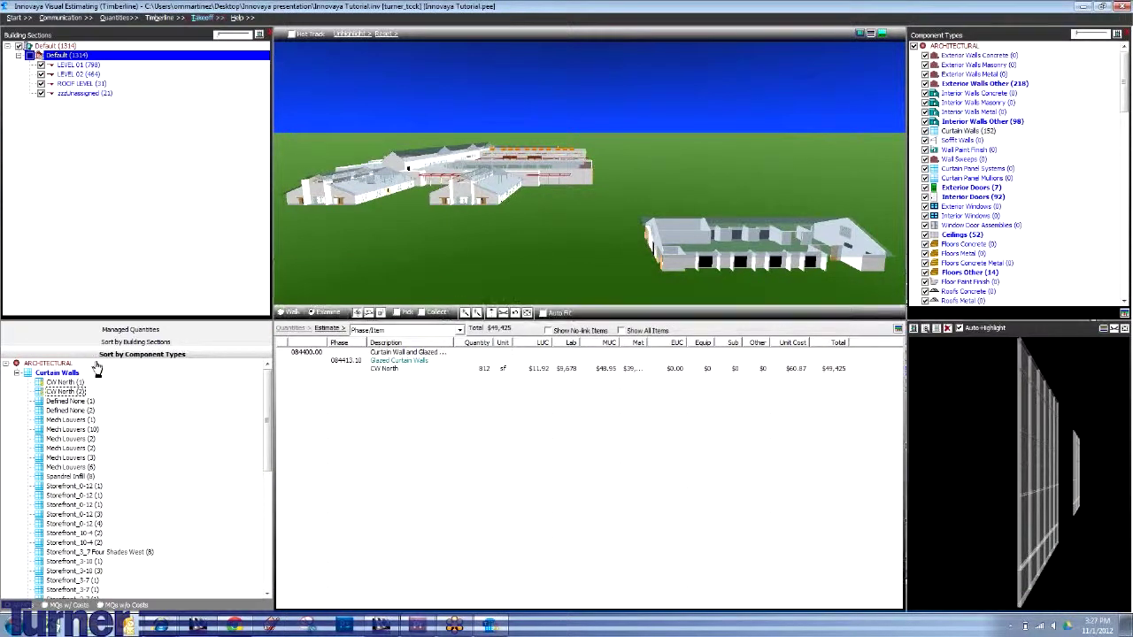
click(60, 373)
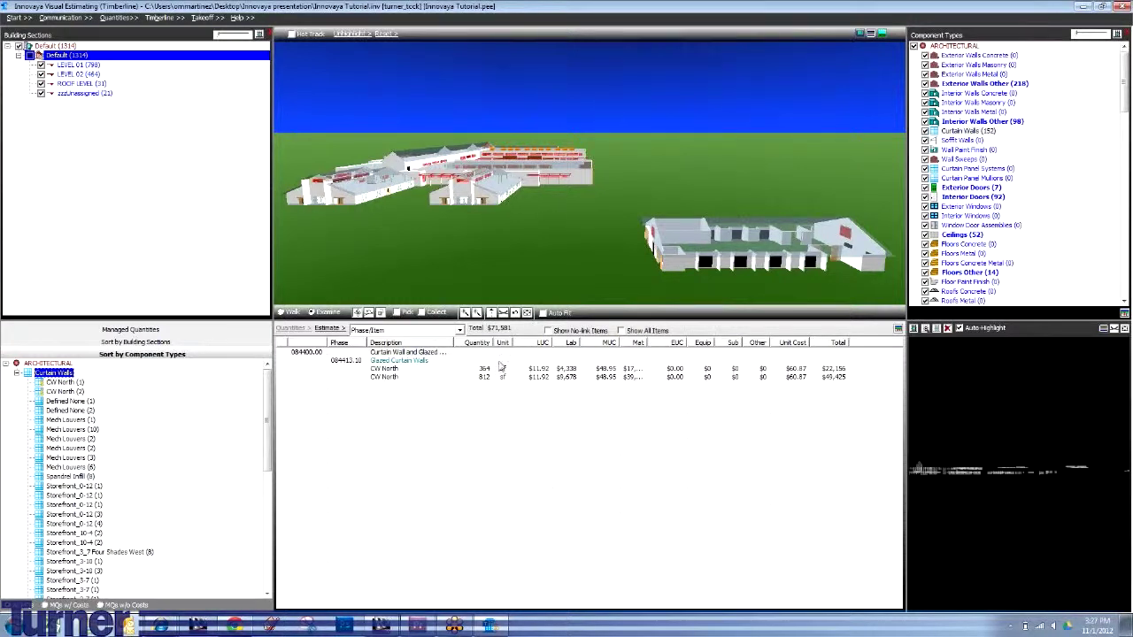
click(118, 18)
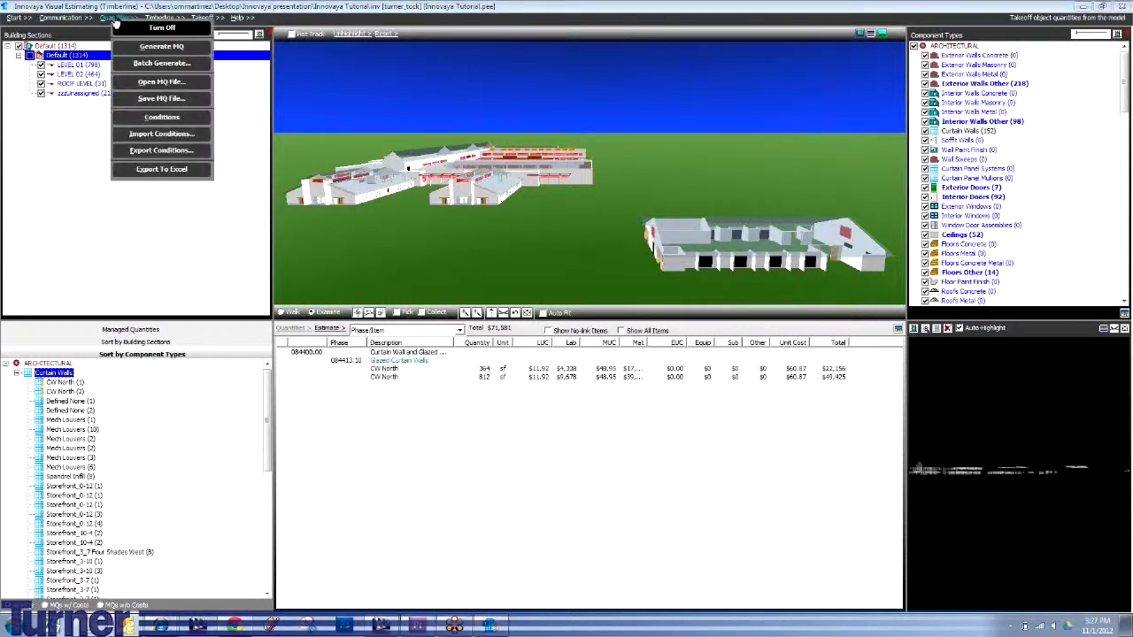
click(161, 46)
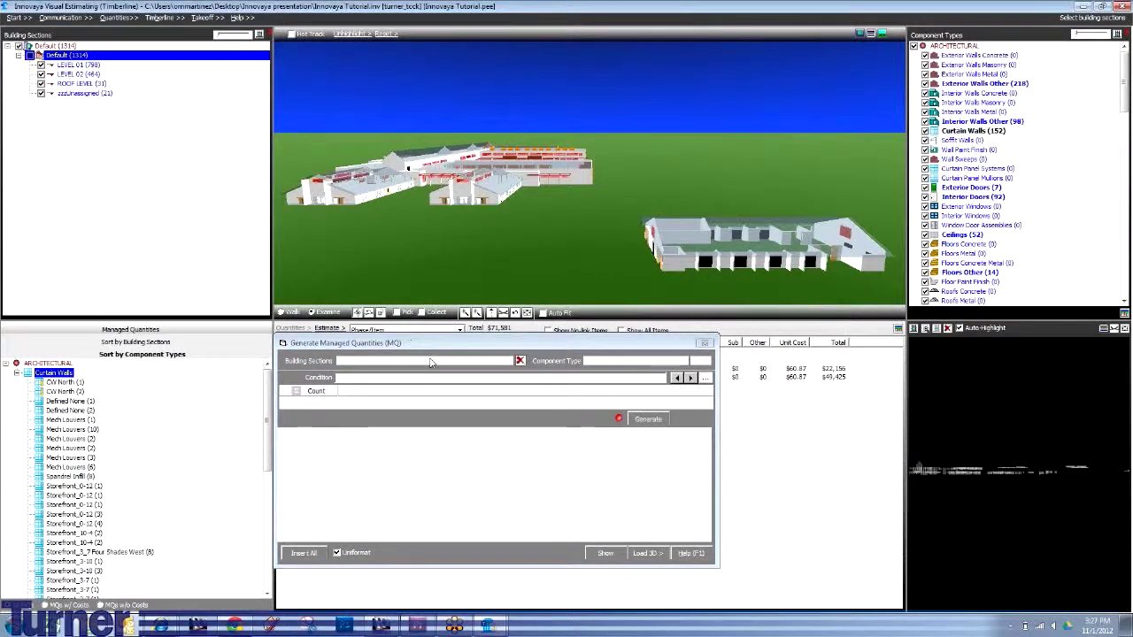
click(972, 131)
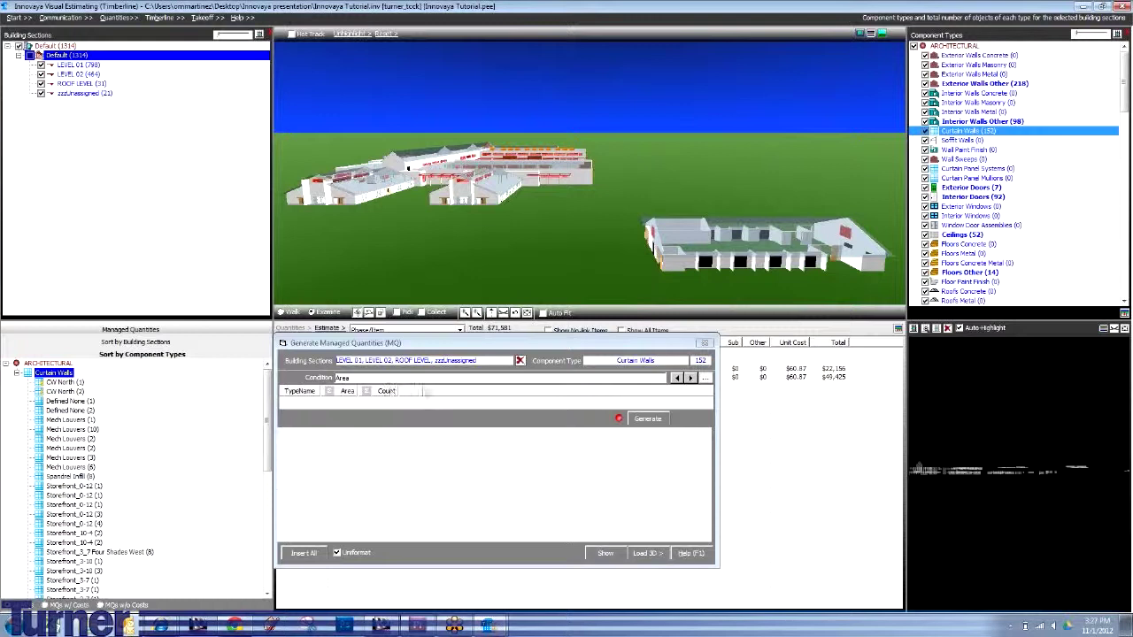
Add the calHeight dimensional property as a grouping criterion to the curtain walls' Area condition.
click(677, 379)
right_click(431, 392)
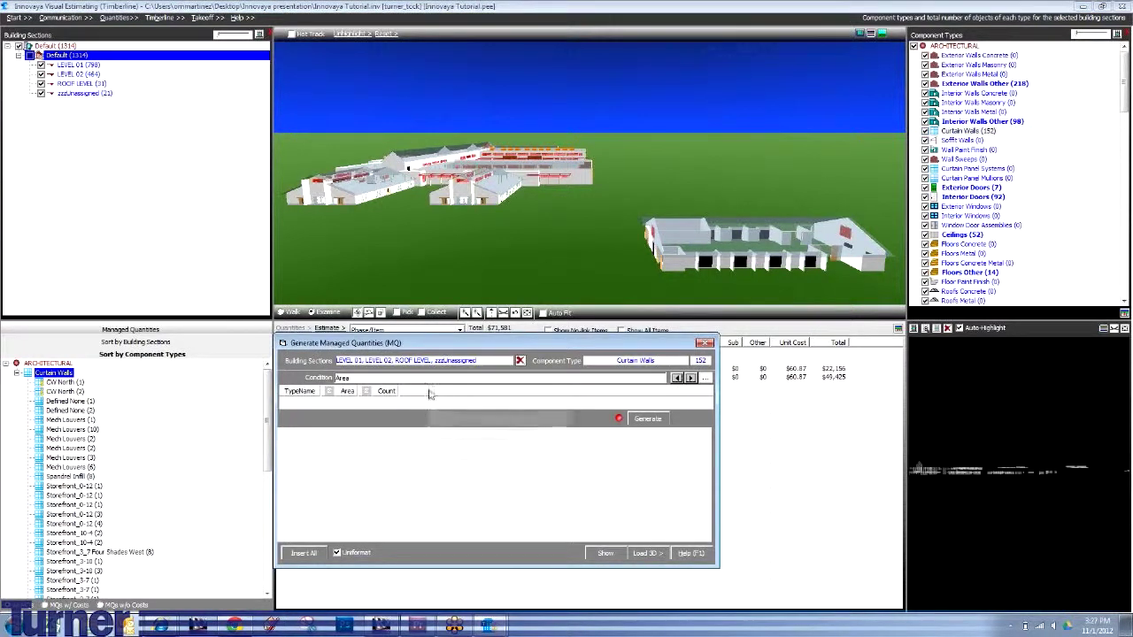
mouse_move(482, 398)
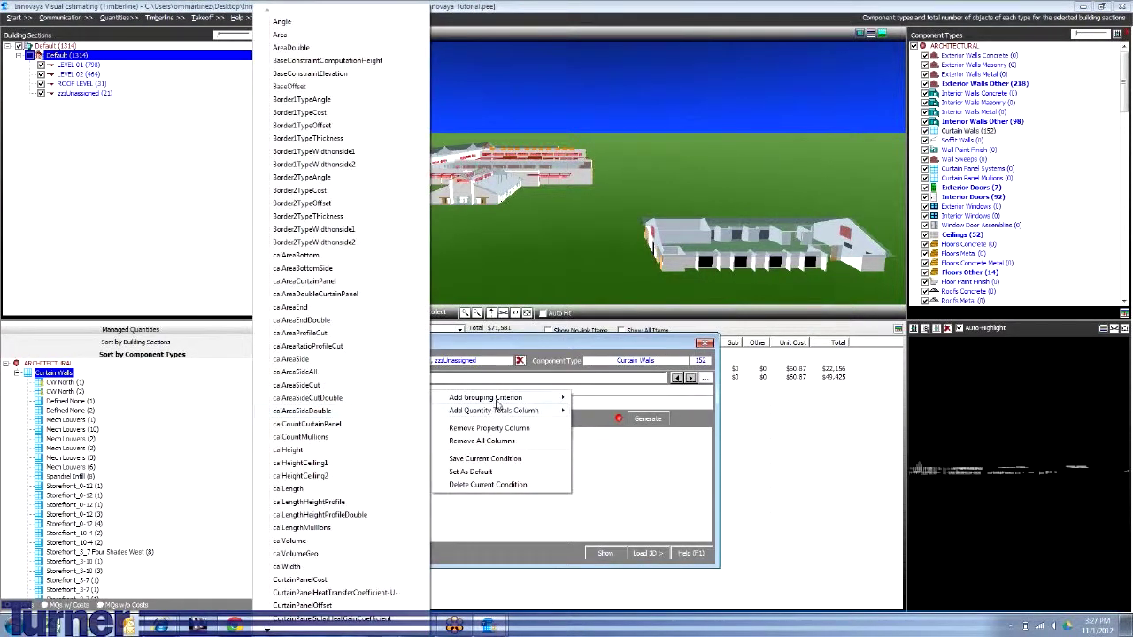
mouse_move(354, 398)
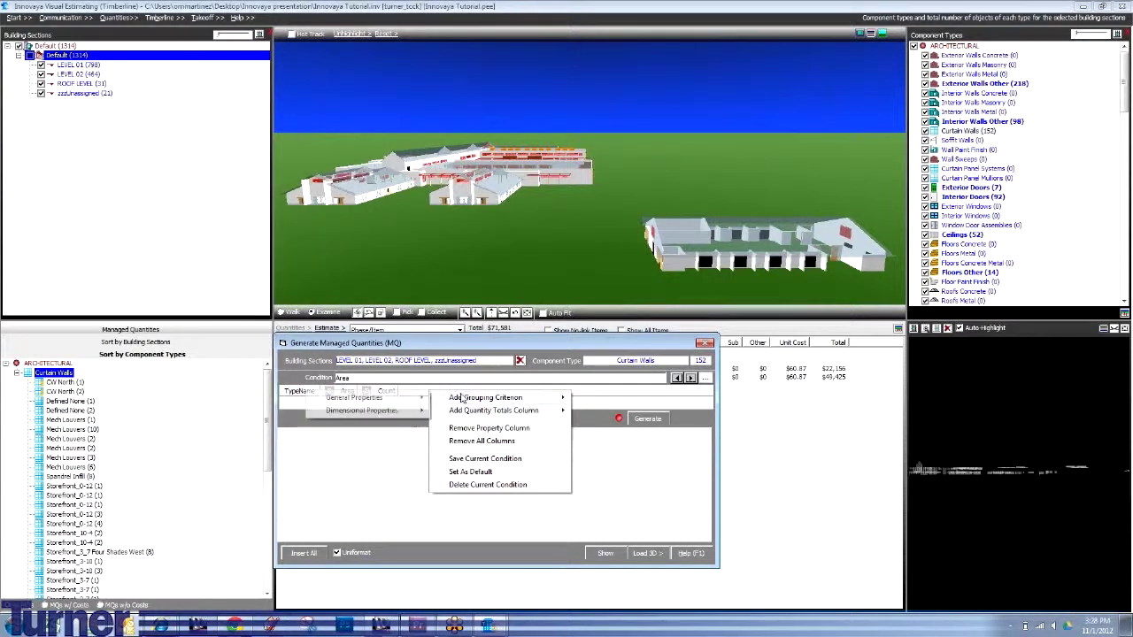
mouse_move(390, 417)
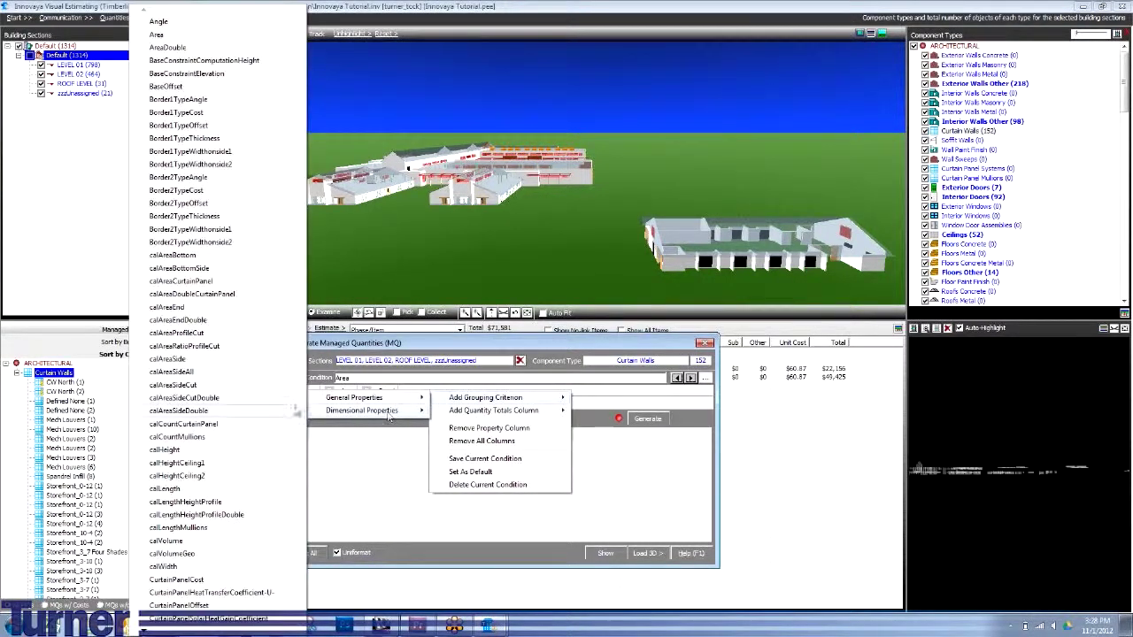
click(165, 449)
Add the Length dimensional property as a grouping criterion and insert all the curtain wall managed quantities.
right_click(468, 391)
mouse_move(506, 414)
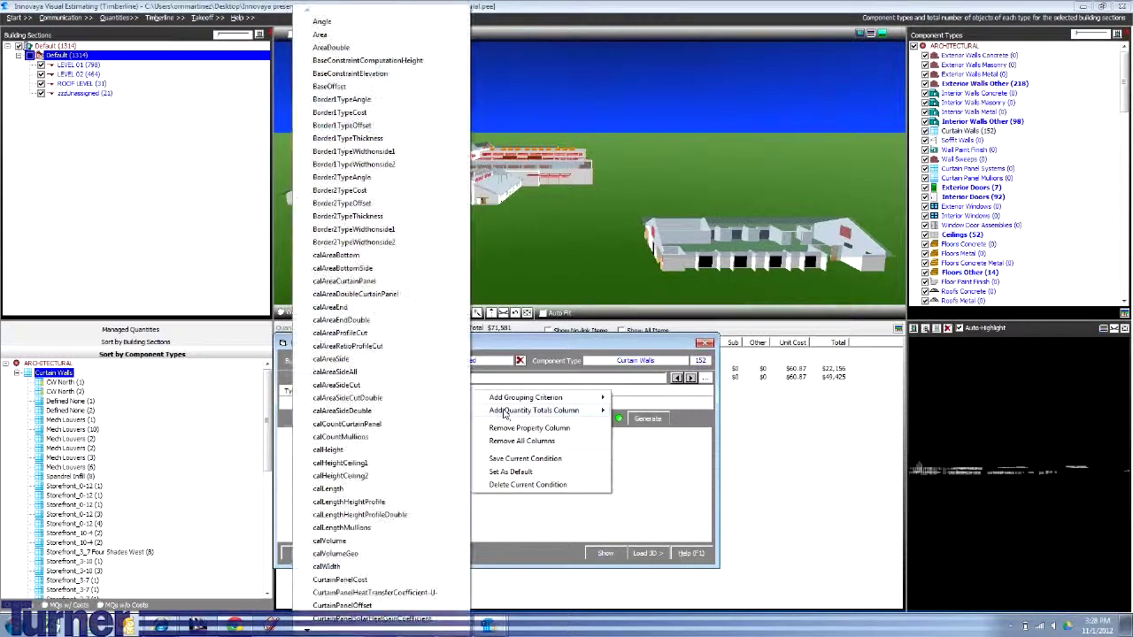
mouse_move(403, 410)
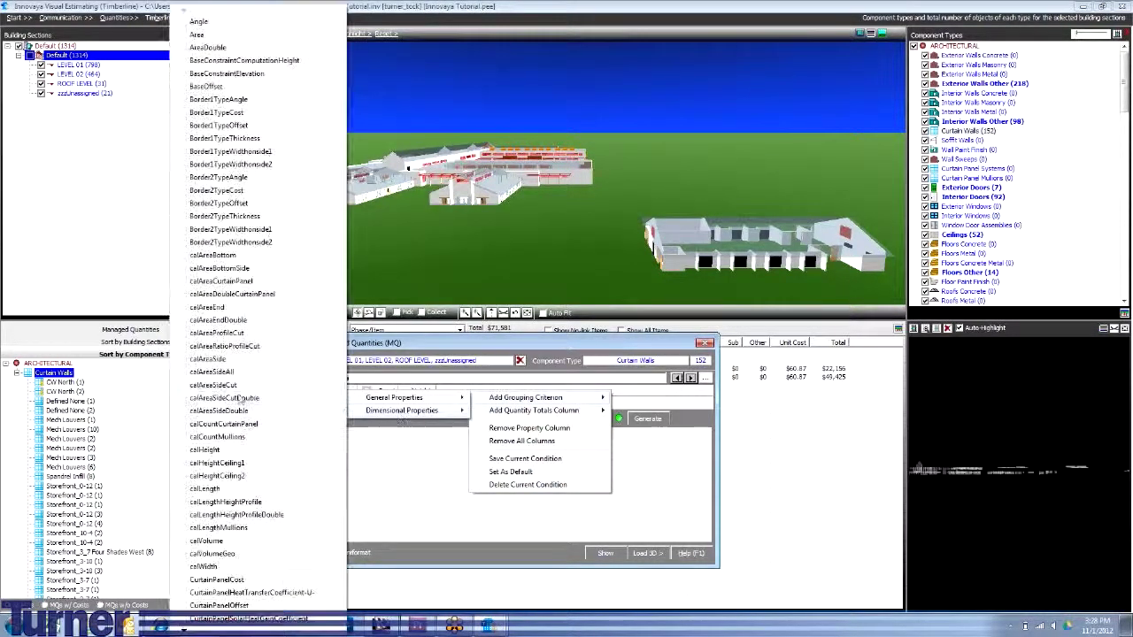
scroll(183, 627, down, 4)
scroll(184, 627, down, 5)
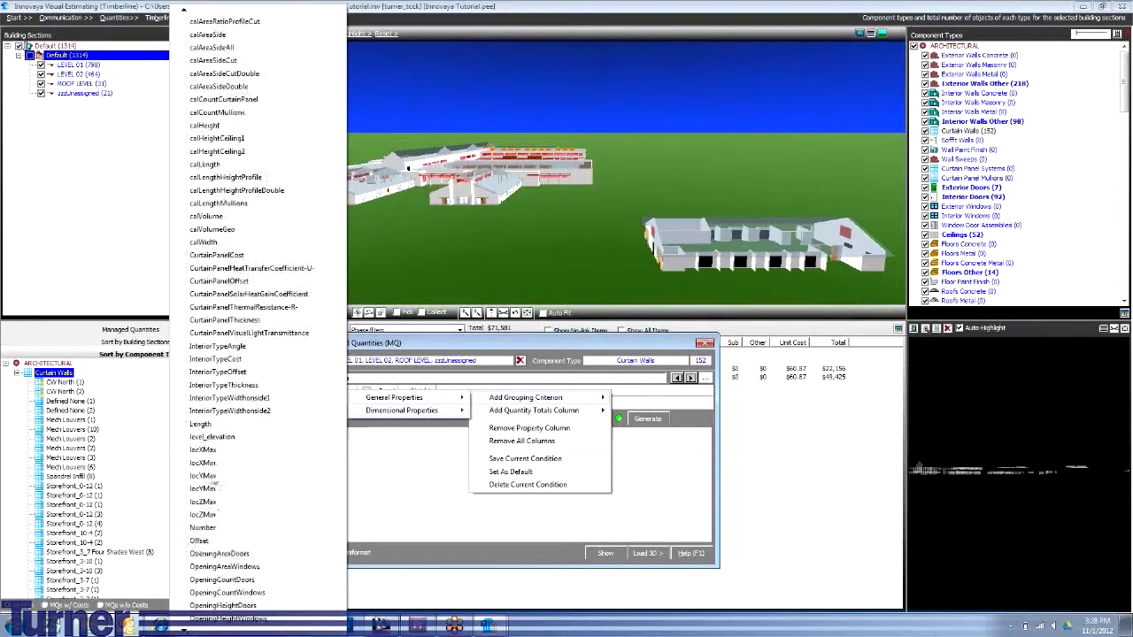
click(201, 424)
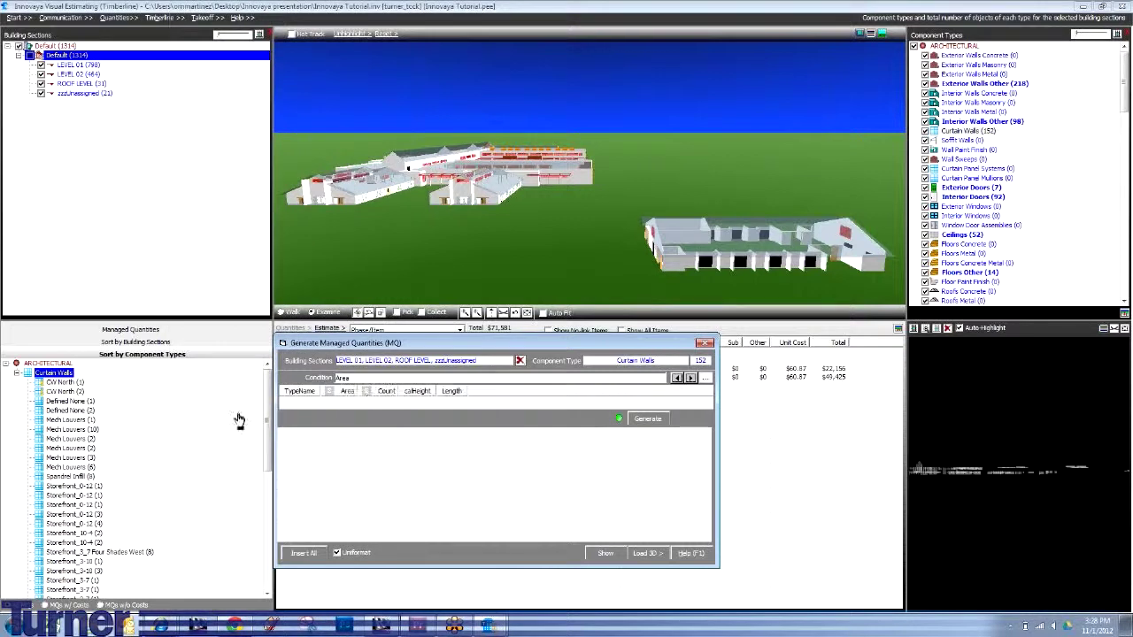
click(311, 555)
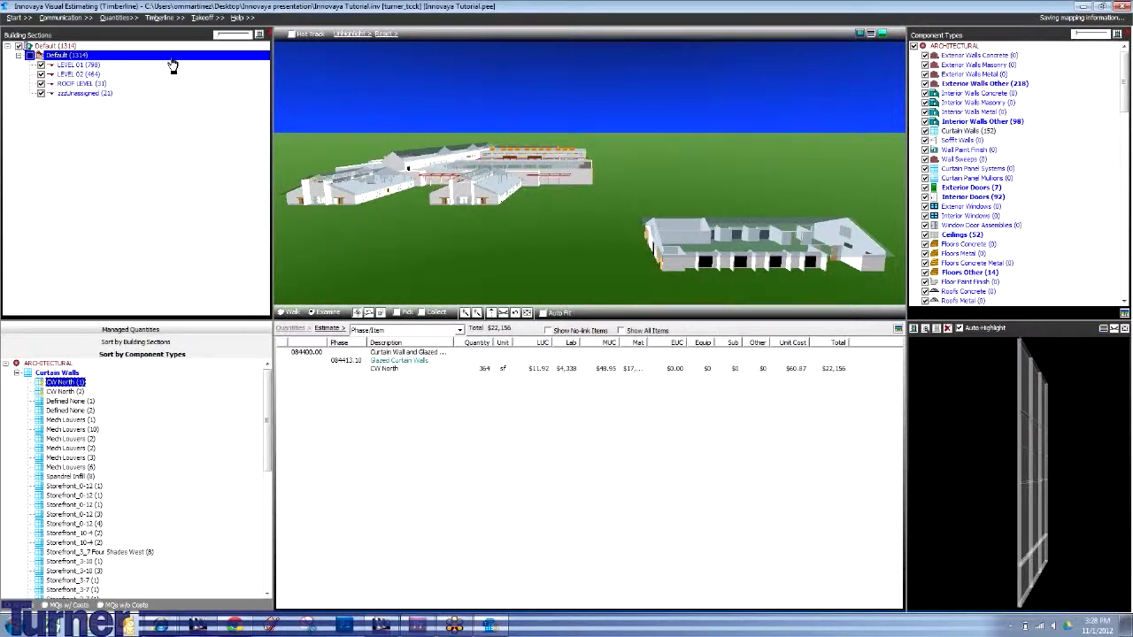
Open CW North (1) in Item Takeoff and examine which properties are available for mapping.
click(159, 18)
mouse_move(206, 18)
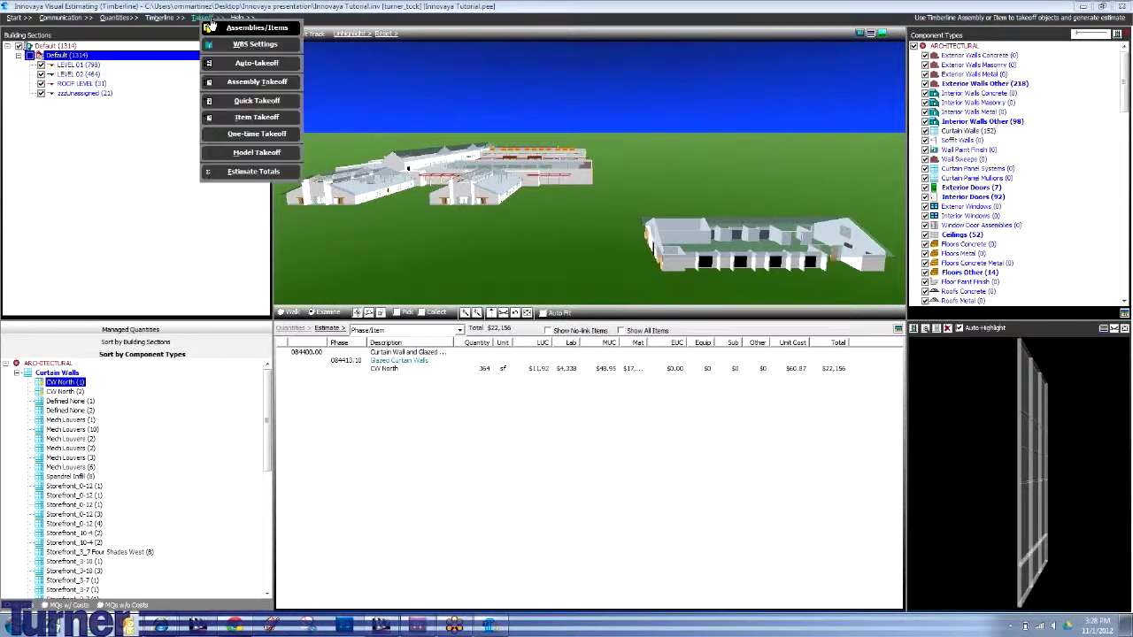
click(232, 117)
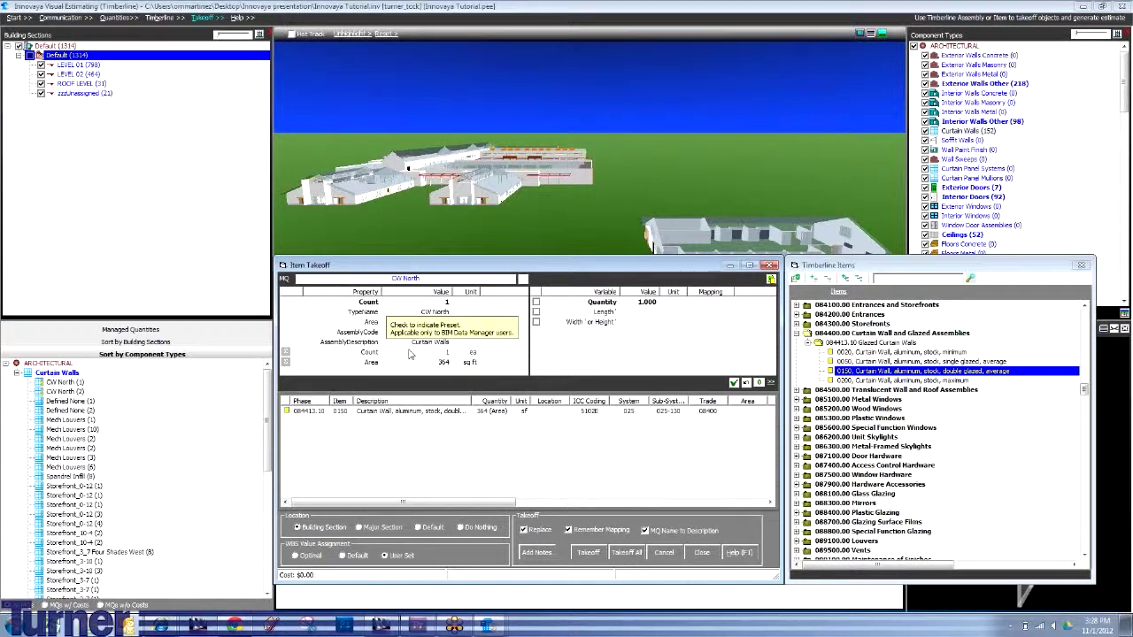
click(347, 355)
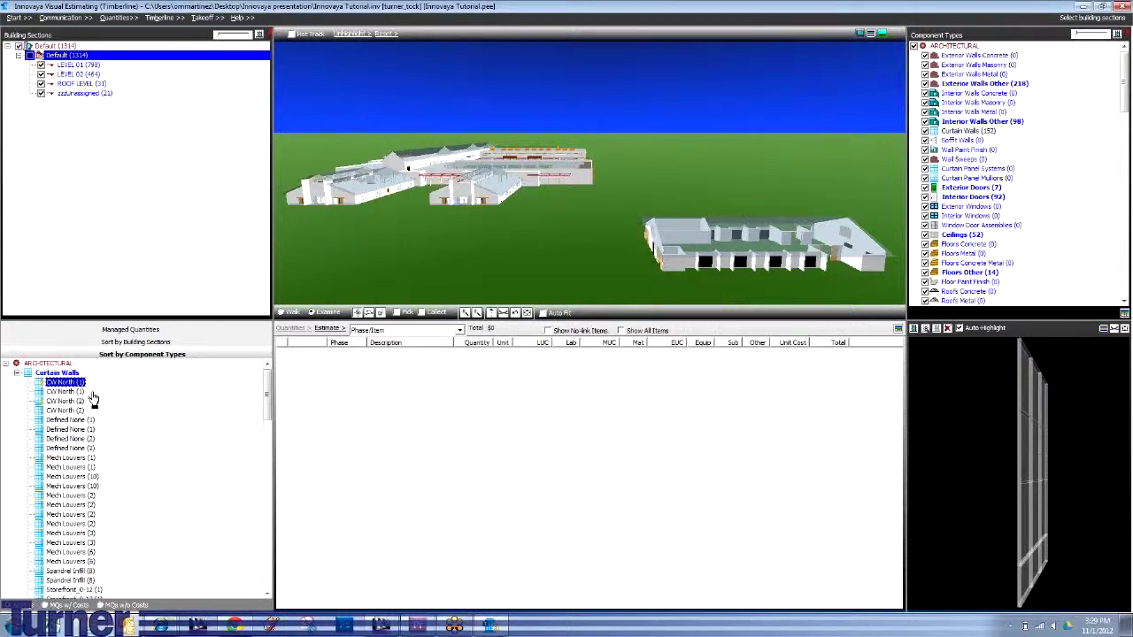
Remove the selected CW North (1) managed quantities from the Curtain Walls group.
ctrl+click(66, 391)
right_click(70, 383)
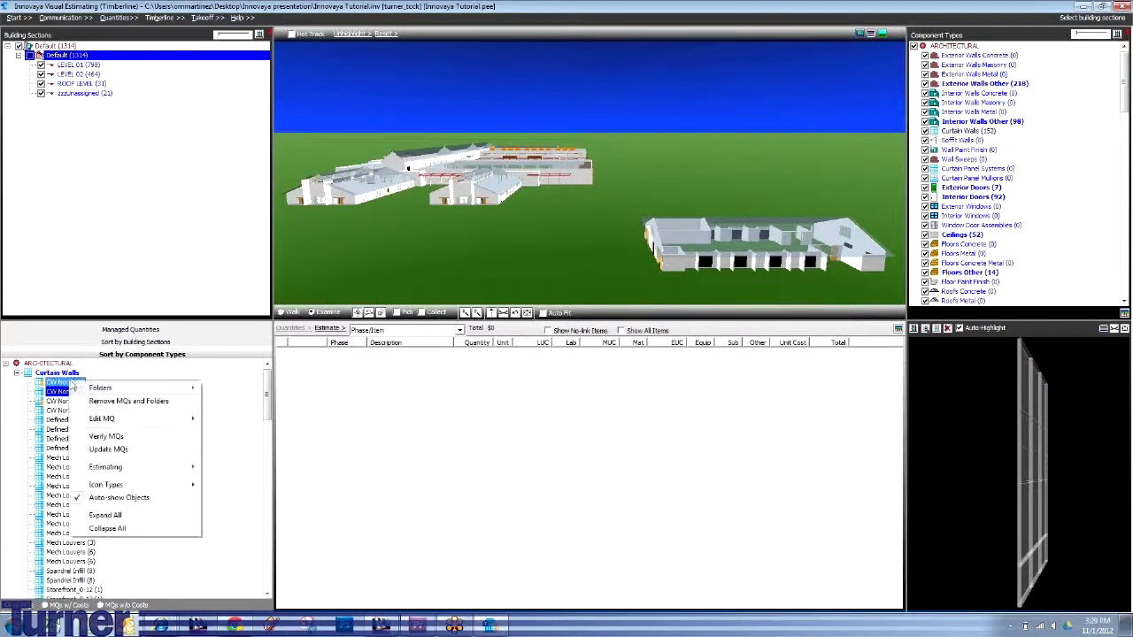
click(131, 401)
click(516, 306)
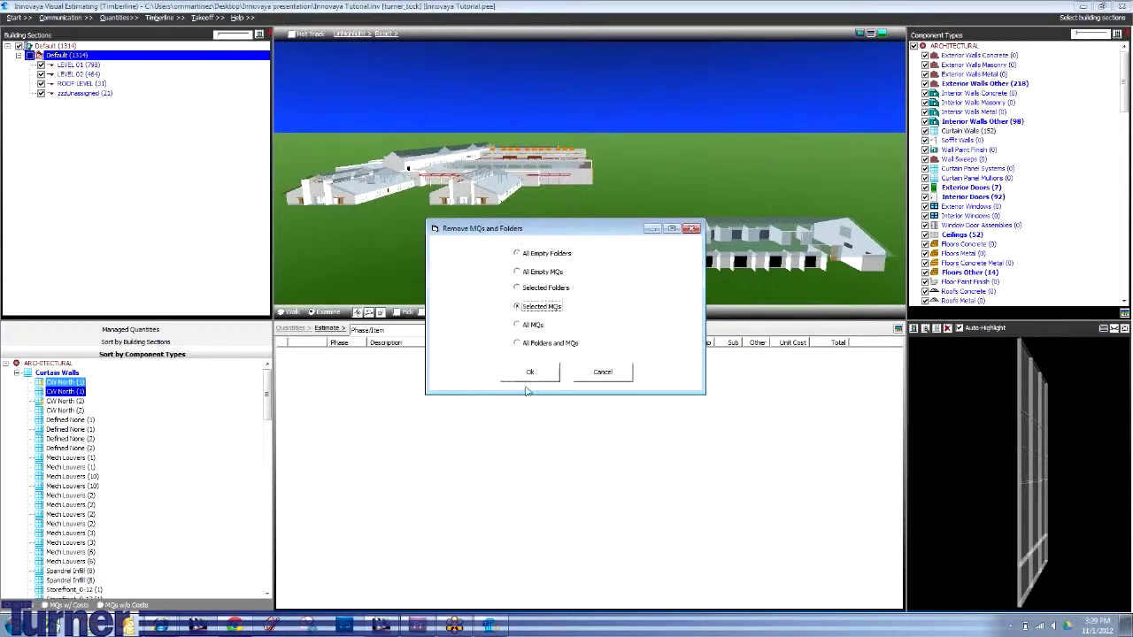
click(529, 372)
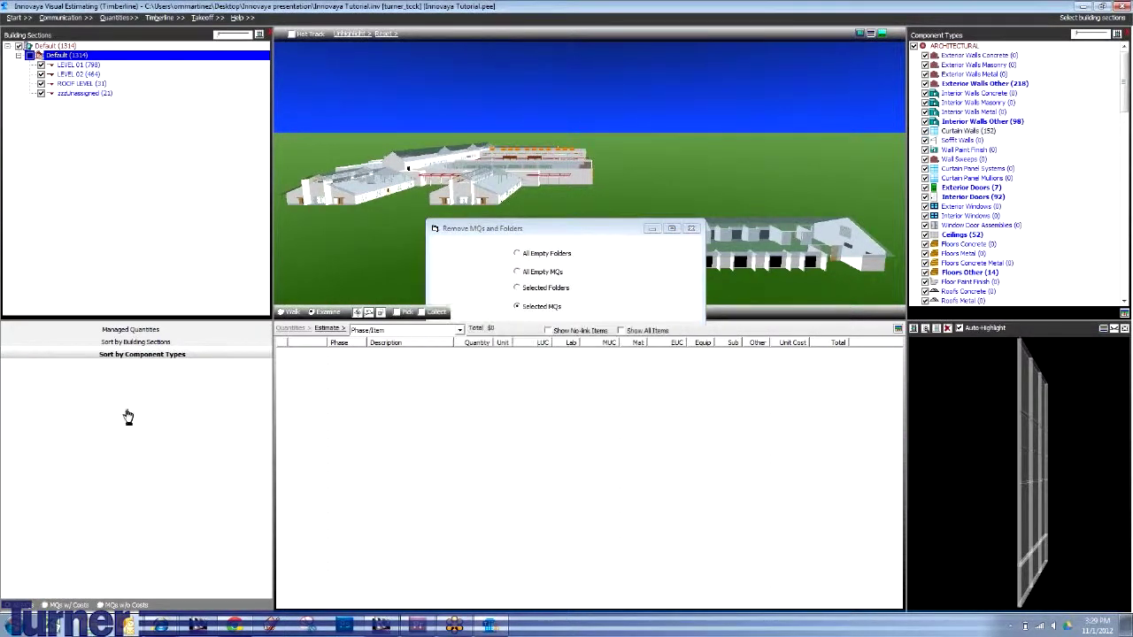
Check the remaining CW North (2) duplicate and remove all managed quantities.
click(46, 376)
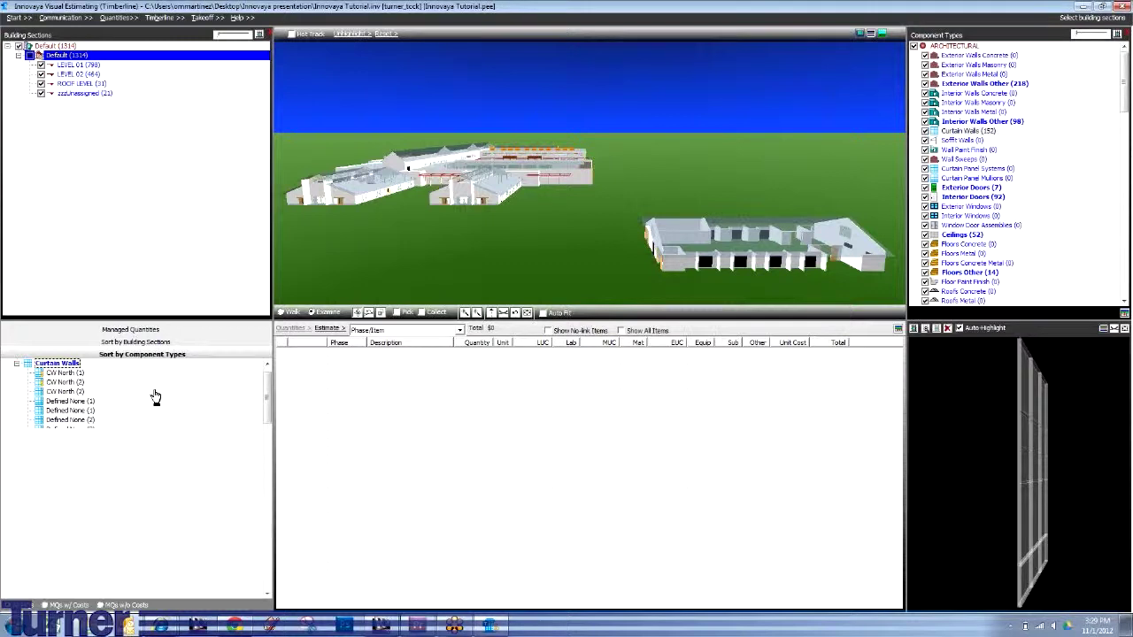
click(64, 391)
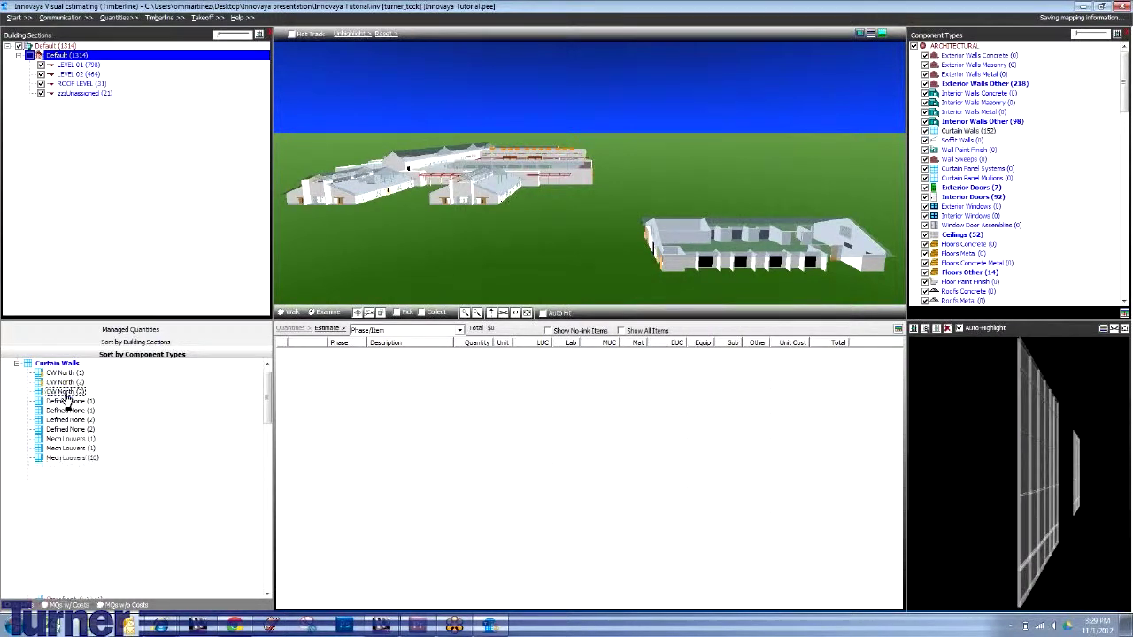
click(65, 393)
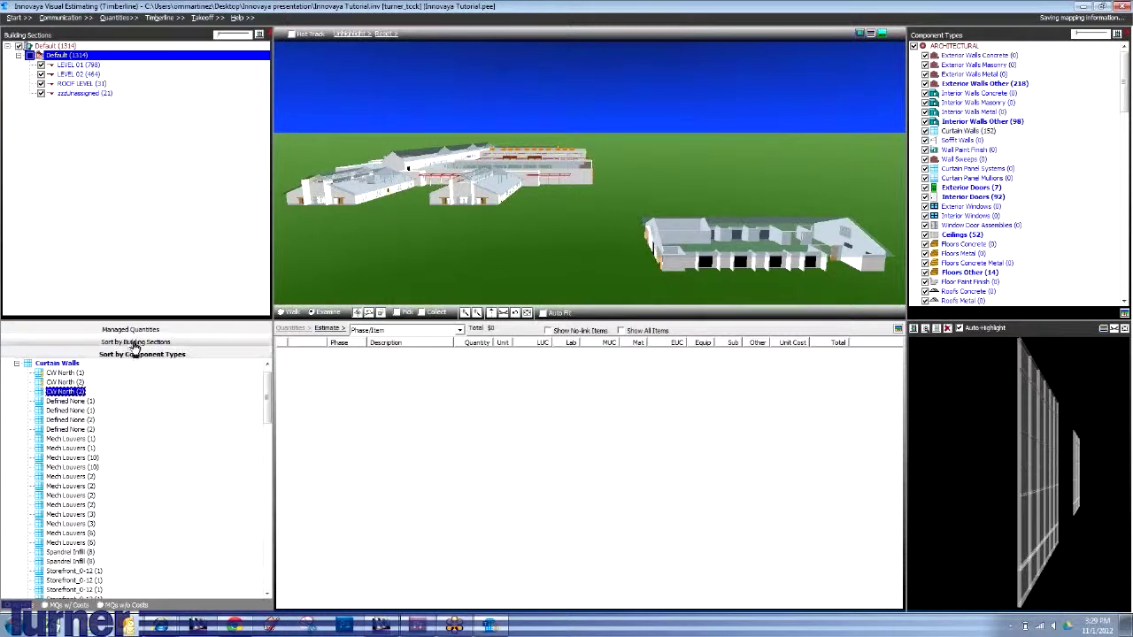
right_click(72, 363)
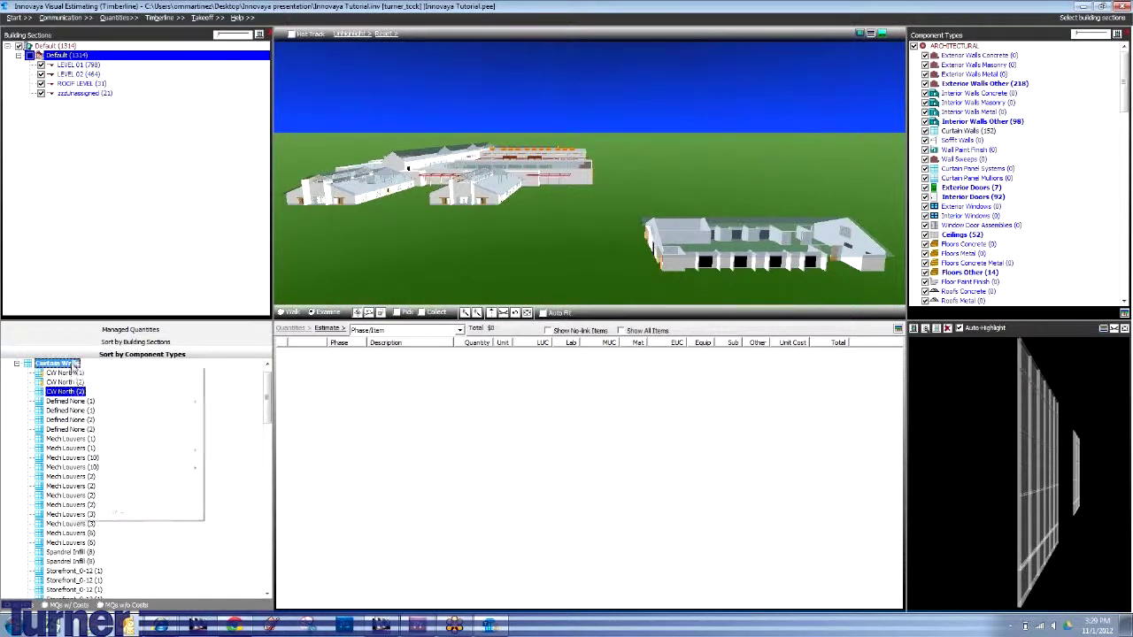
mouse_move(177, 402)
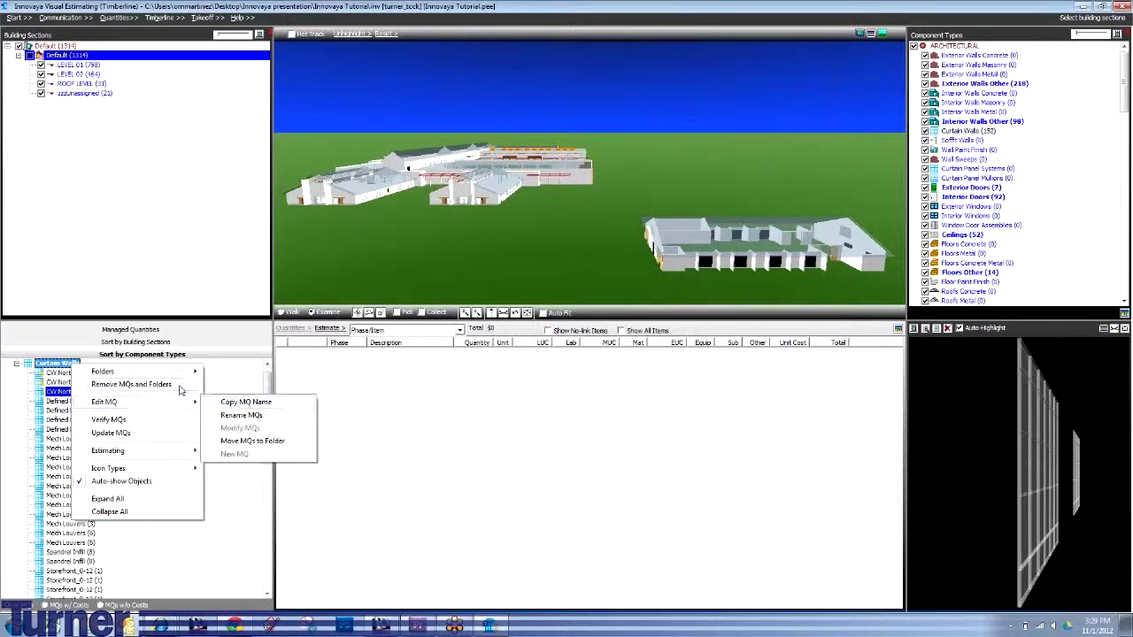
click(131, 384)
click(518, 326)
click(531, 371)
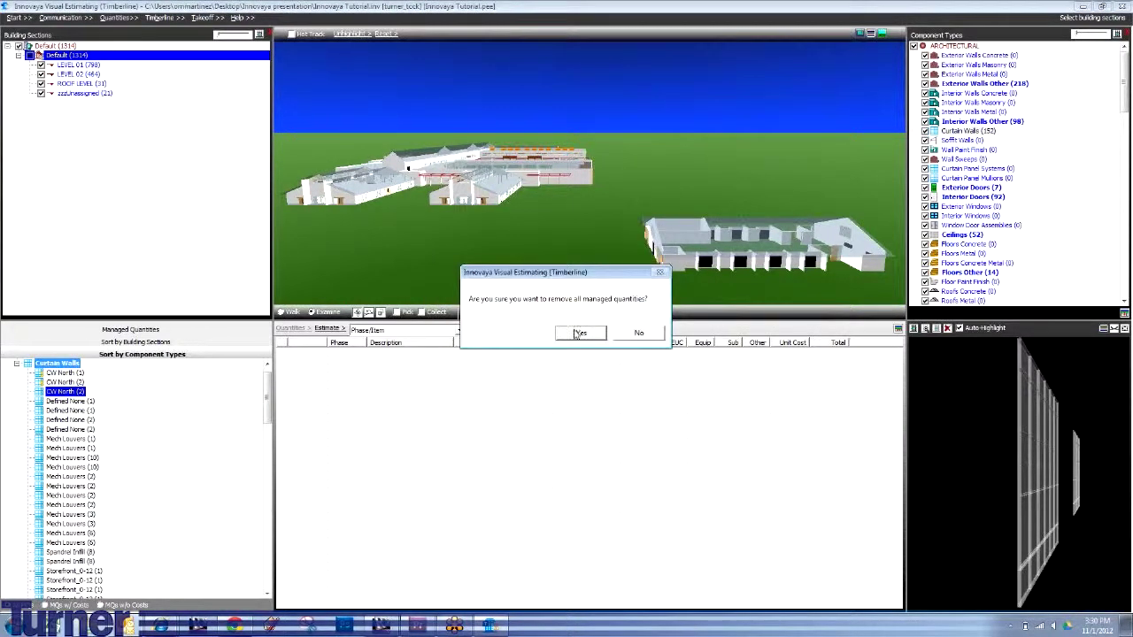
click(573, 332)
click(561, 347)
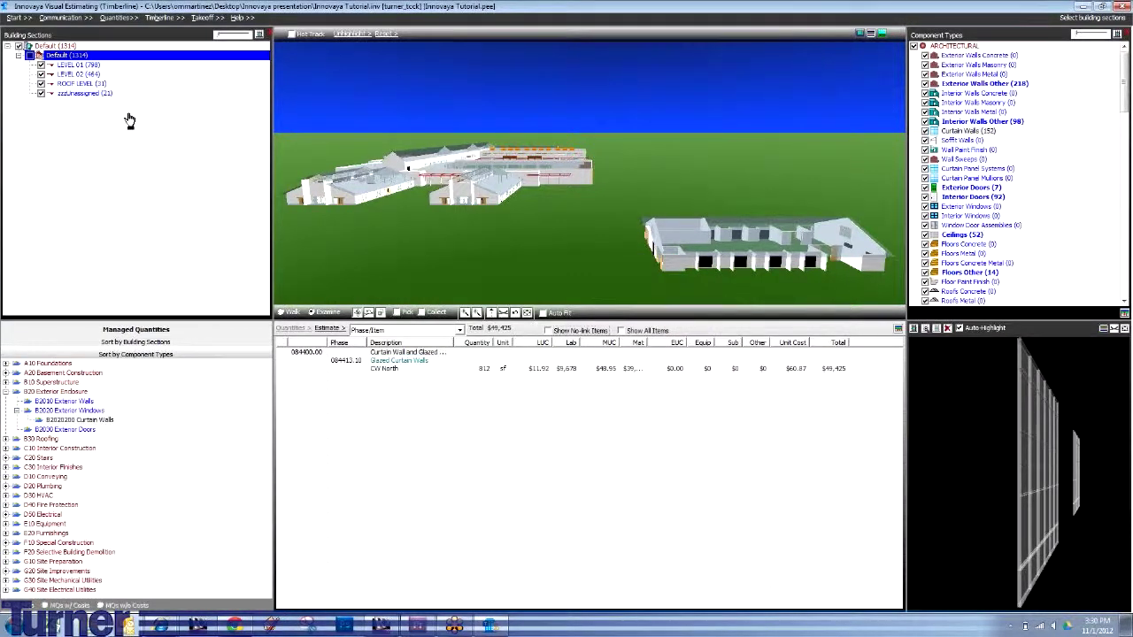
Set up a new managed quantities generation for Curtain Walls across LEVEL 01, LEVEL 02, ROOF LEVEL and zzzUnassigned.
click(119, 18)
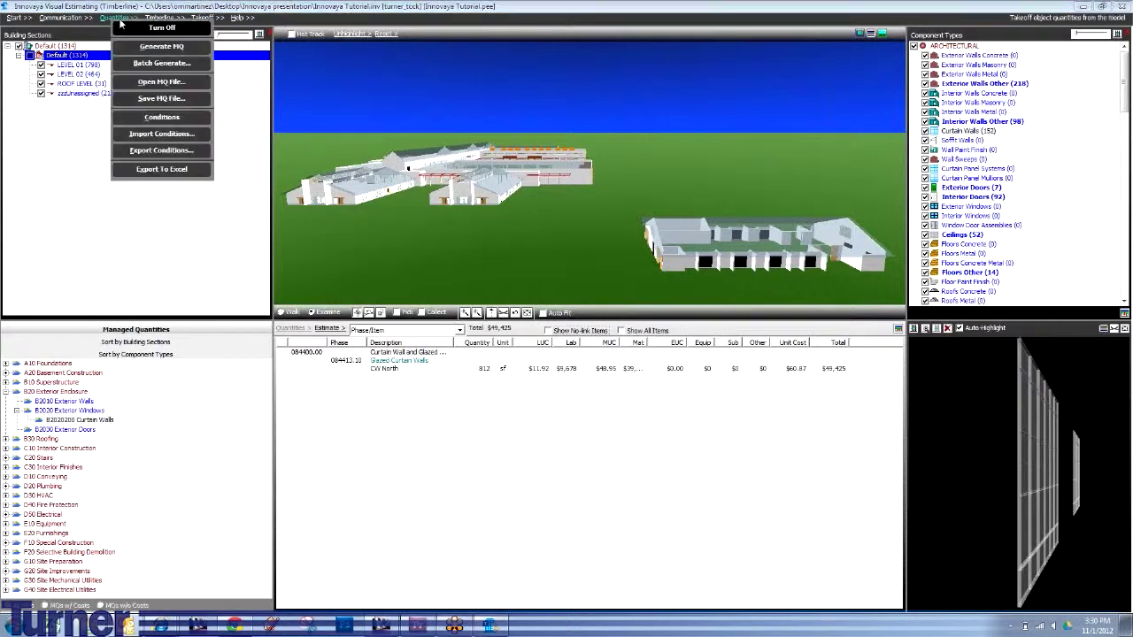
click(161, 46)
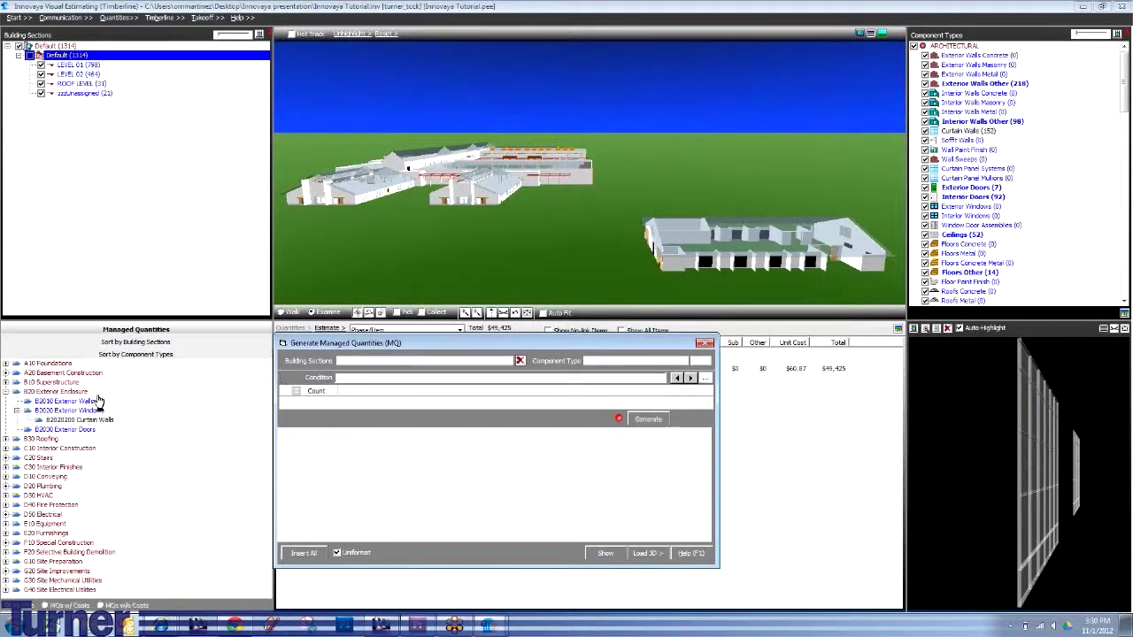
click(70, 61)
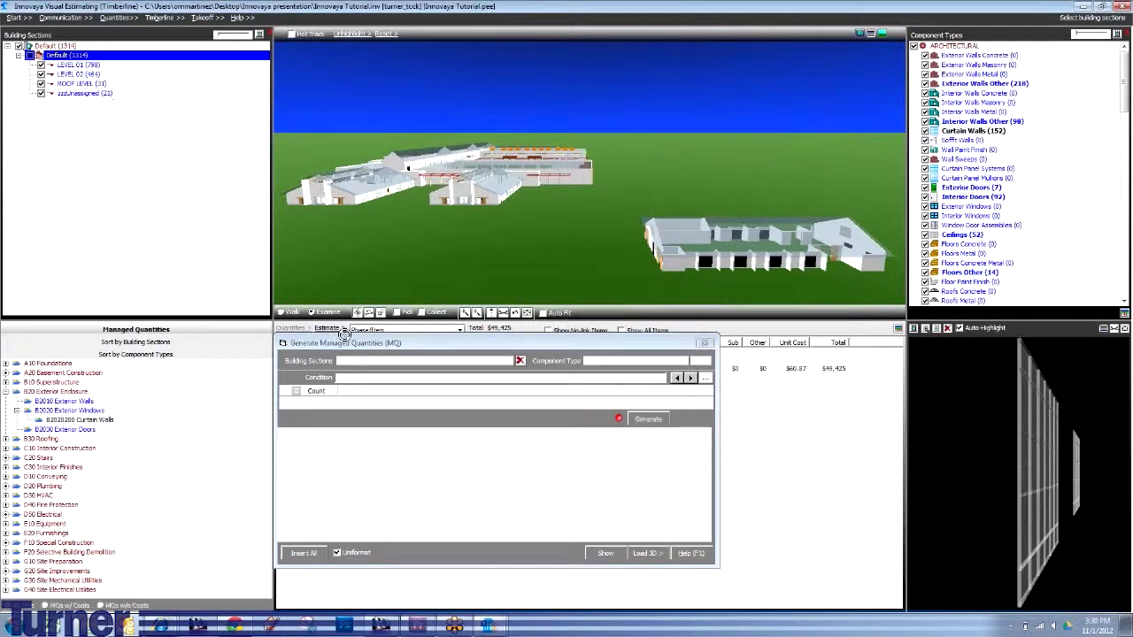
click(364, 364)
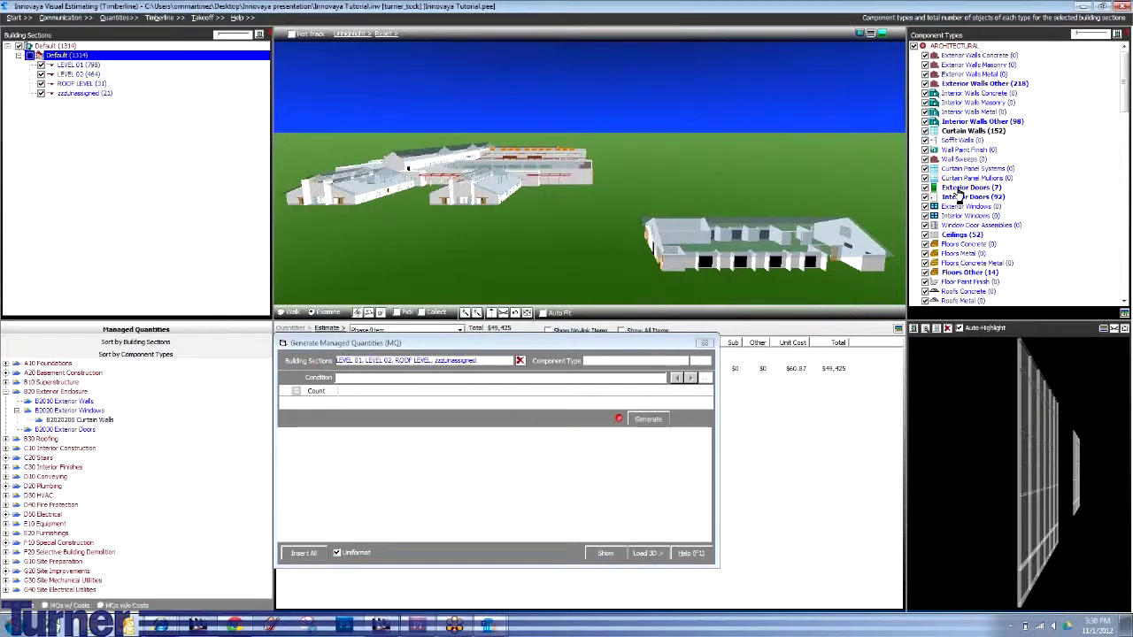
click(969, 131)
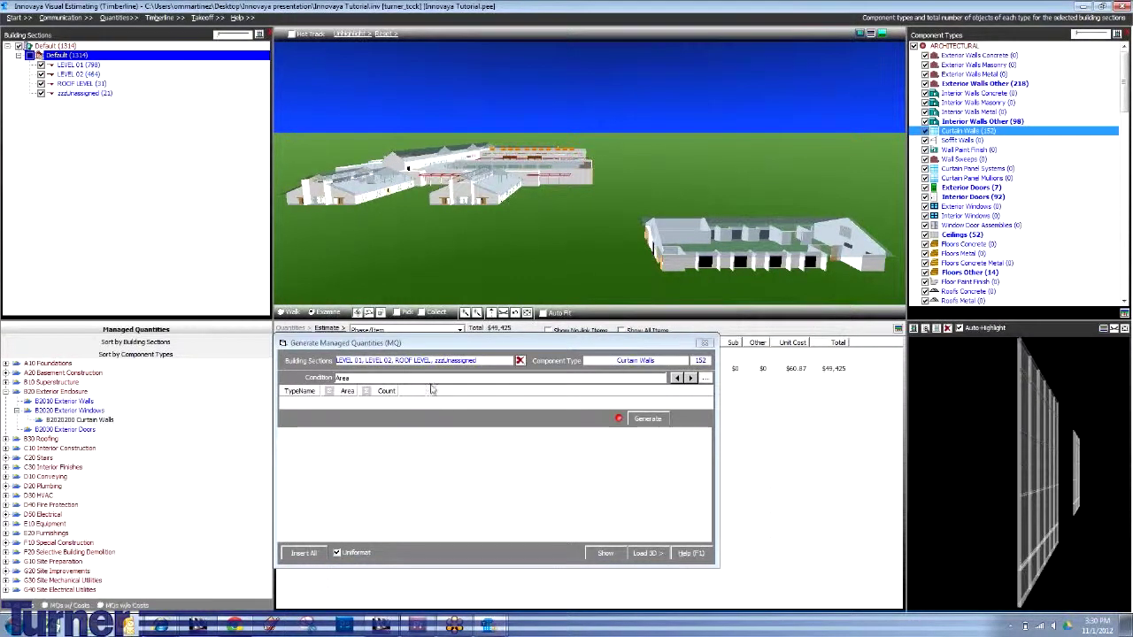
Add calHeight from the dimensional properties as a grouping criterion for the curtain wall managed quantities.
right_click(451, 389)
mouse_move(495, 400)
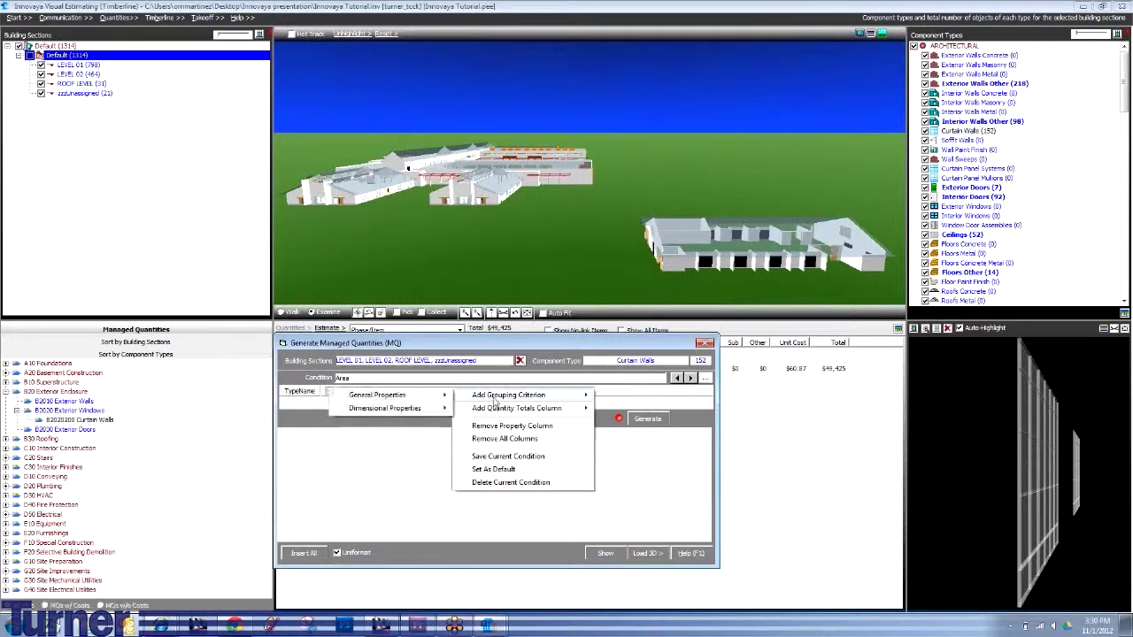
mouse_move(379, 396)
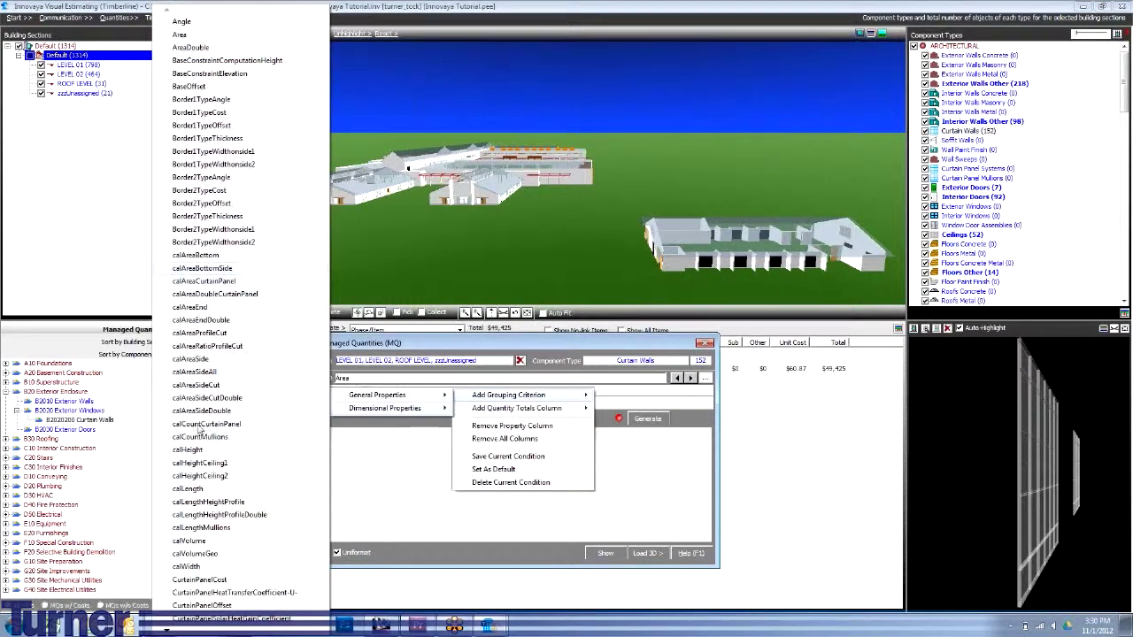
drag(188, 451, 406, 401)
Add the Length dimensional property as another grouping criterion for the Curtain Walls.
right_click(467, 392)
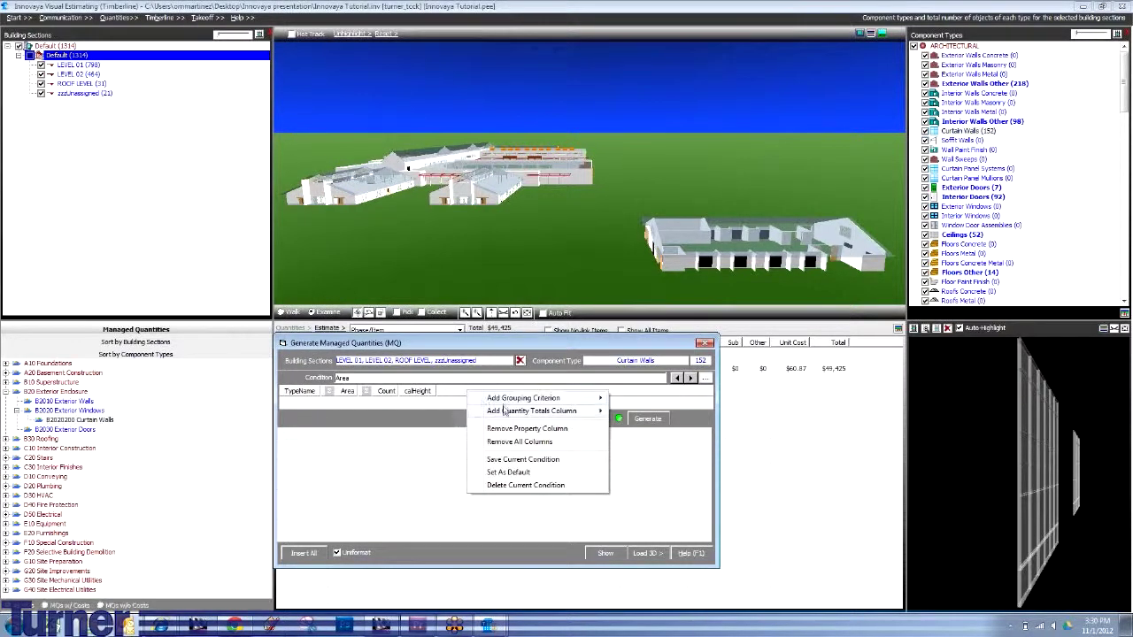
mouse_move(522, 398)
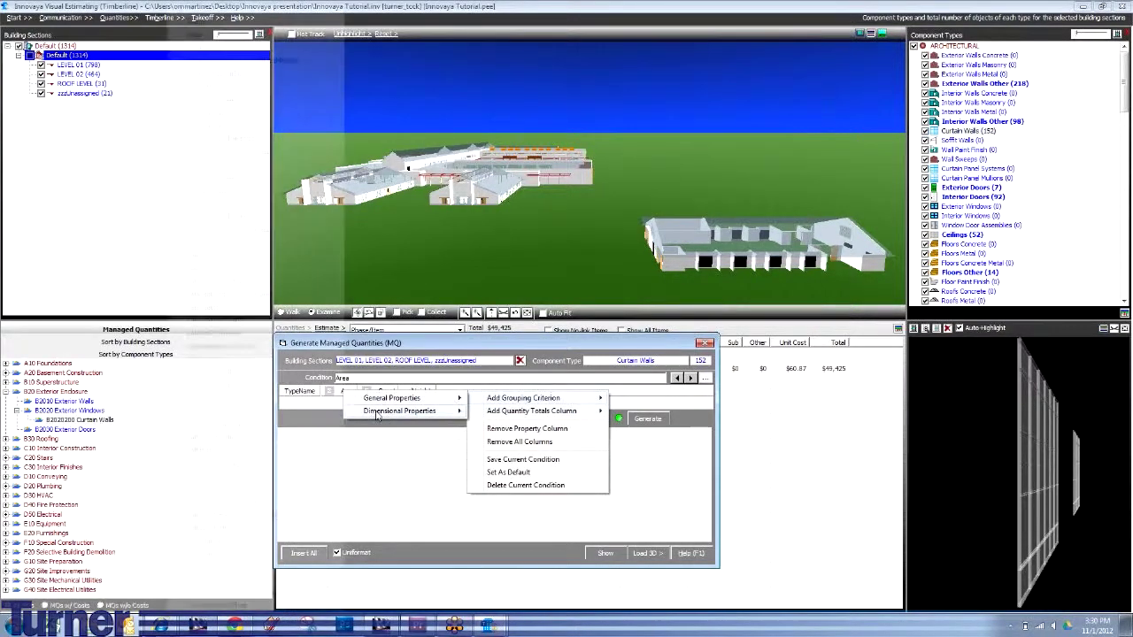
mouse_move(439, 411)
scroll(221, 493, down, 2)
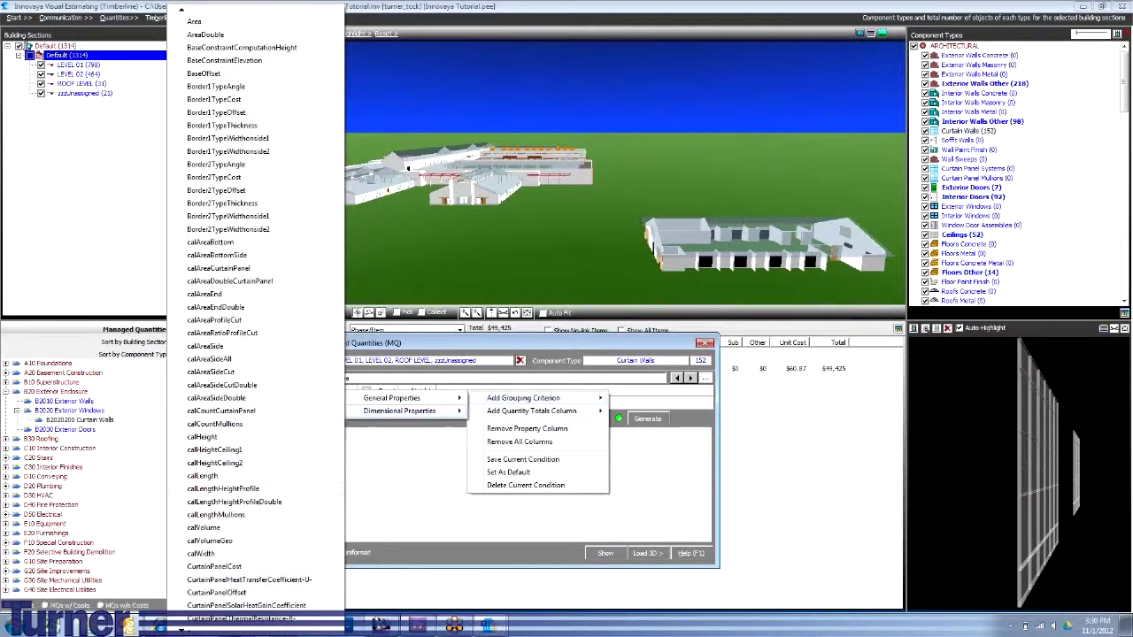
scroll(202, 558, down, 7)
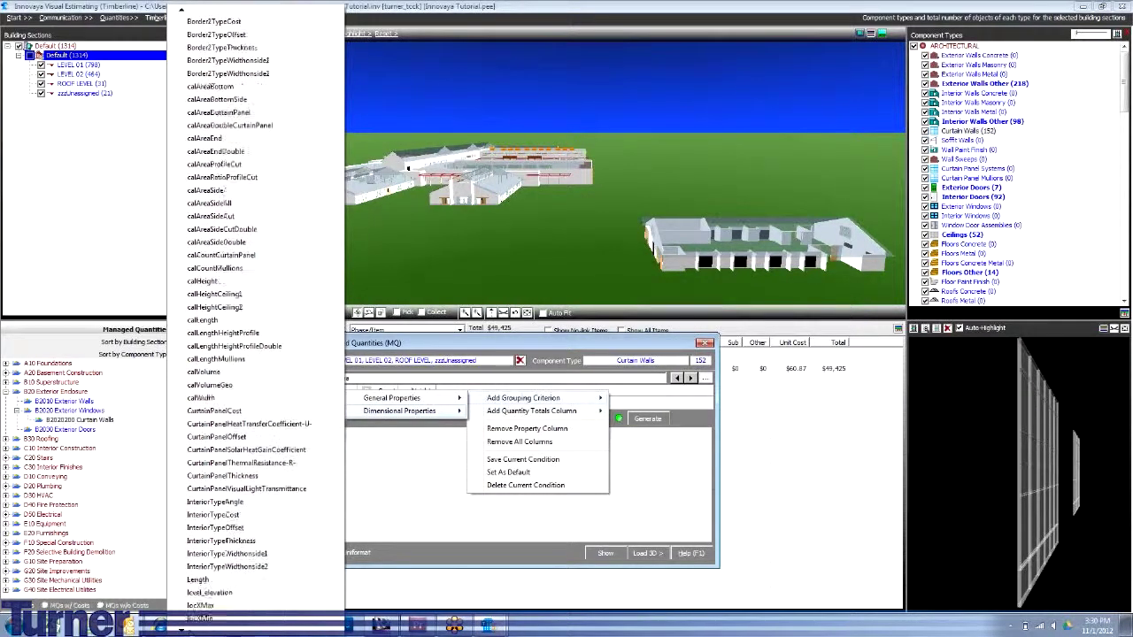
key(Escape)
click(201, 557)
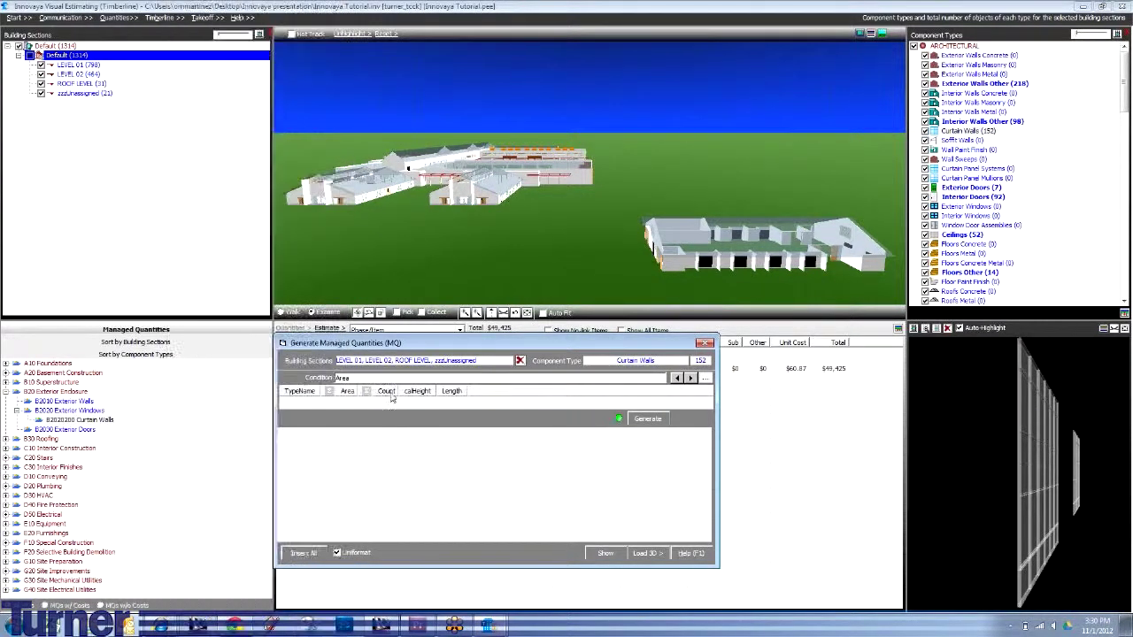
Add Area as a grouping criterion and reorder the columns so calHeight and Length directly follow TypeName.
right_click(488, 399)
mouse_move(522, 401)
mouse_move(420, 413)
click(214, 35)
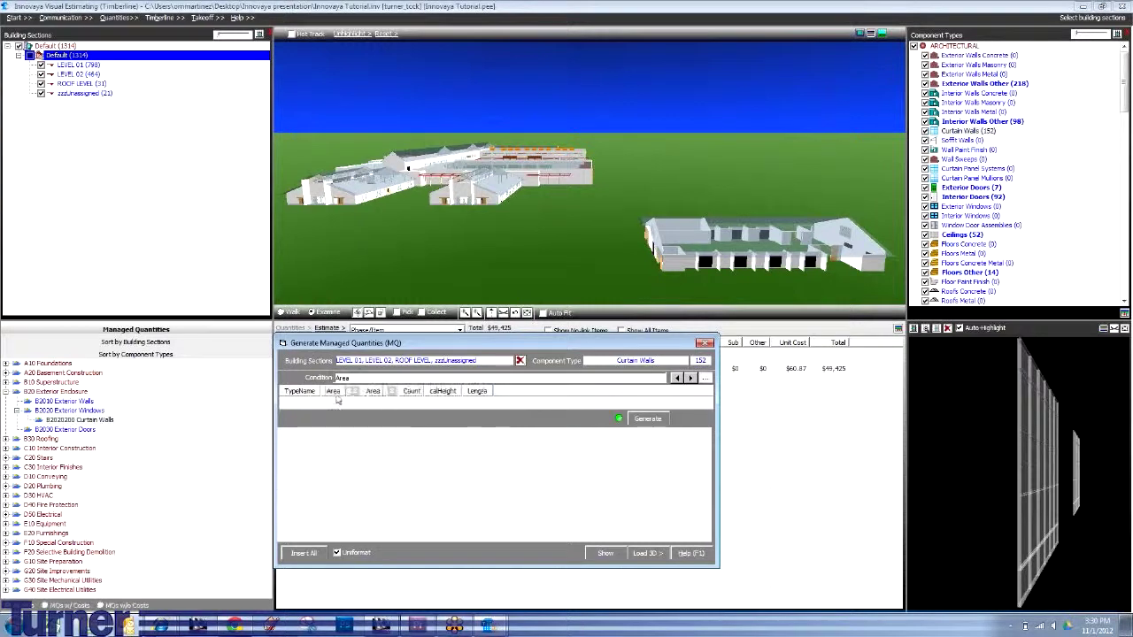
drag(416, 391, 335, 399)
drag(476, 393, 370, 400)
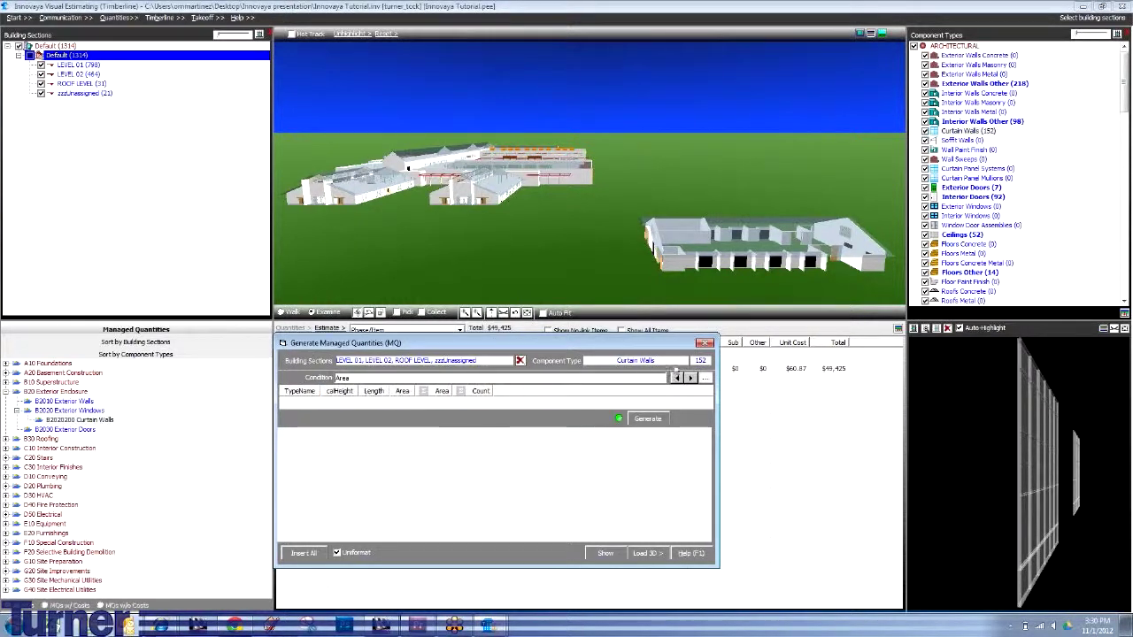
Save the current column setup as the Area condition, replacing the existing condition of that name.
click(701, 379)
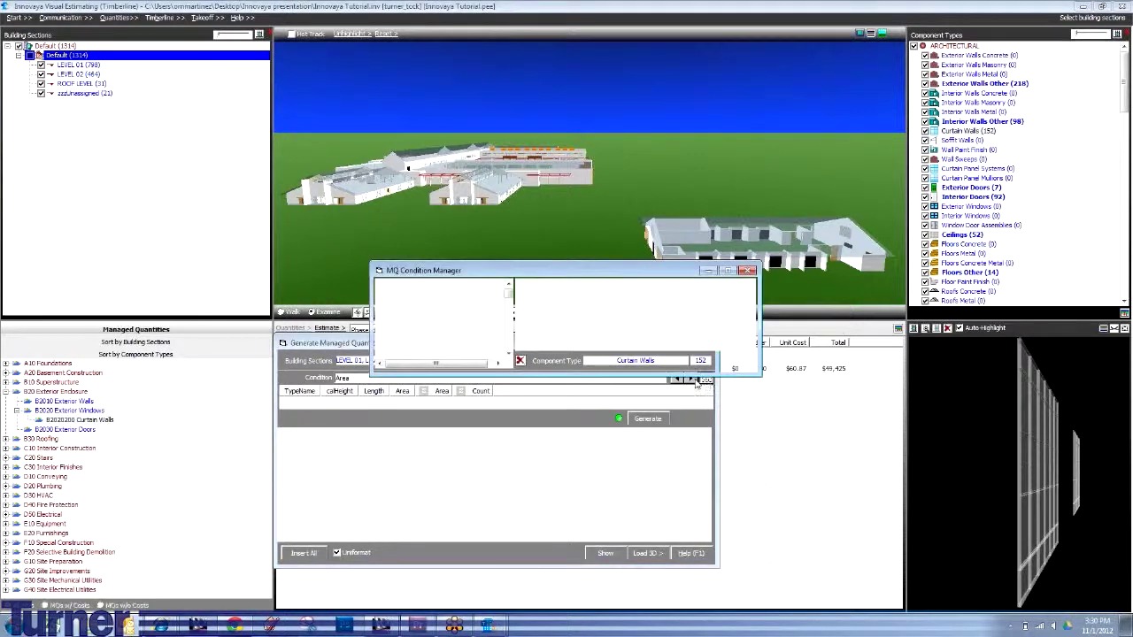
click(754, 262)
right_click(520, 391)
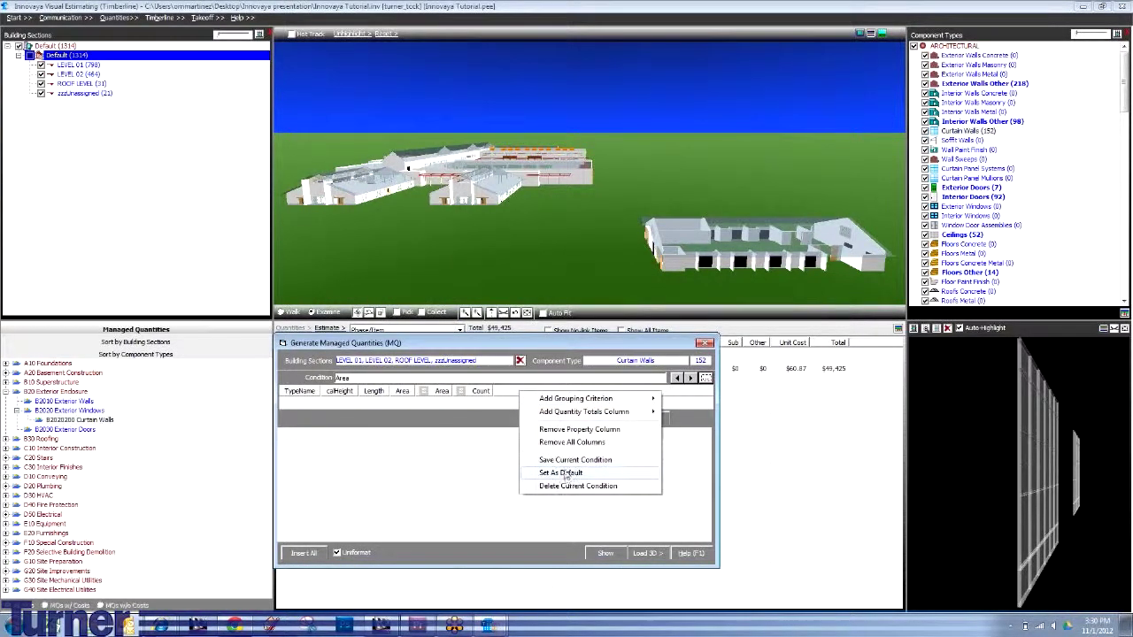
click(566, 460)
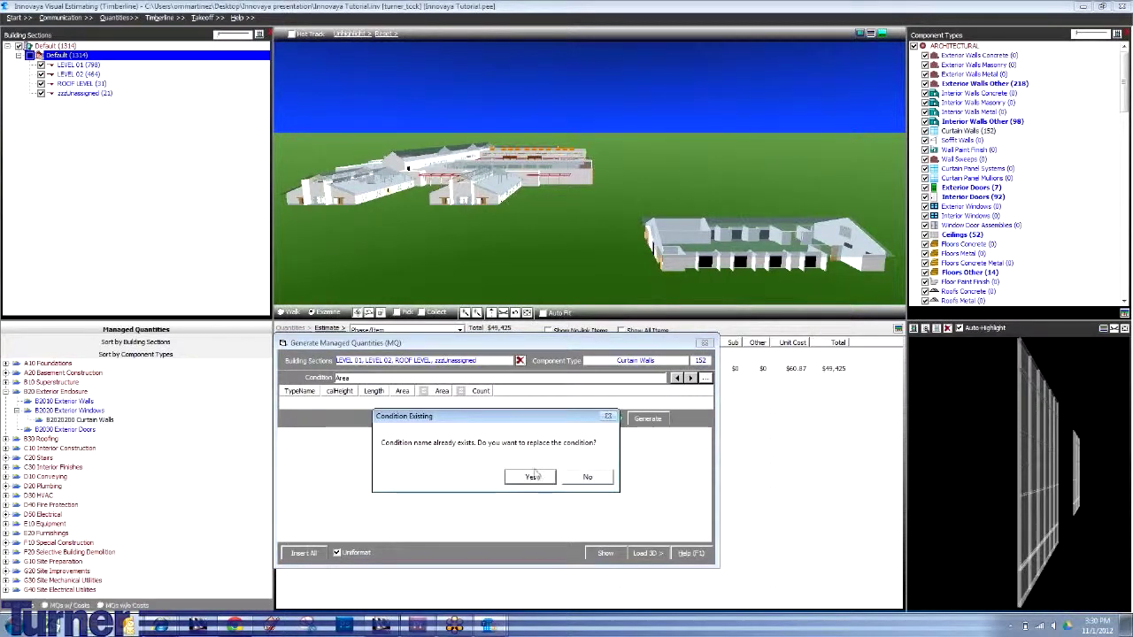
click(530, 477)
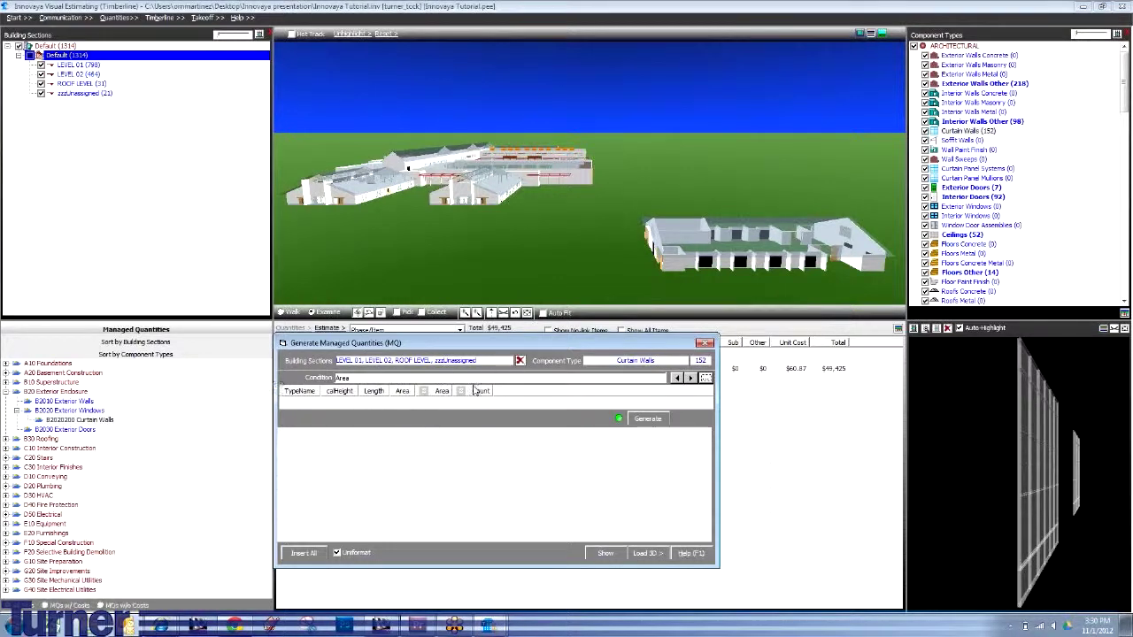
Generate the curtain wall managed quantities, insert them all, and sort the managed quantities by component types.
click(646, 419)
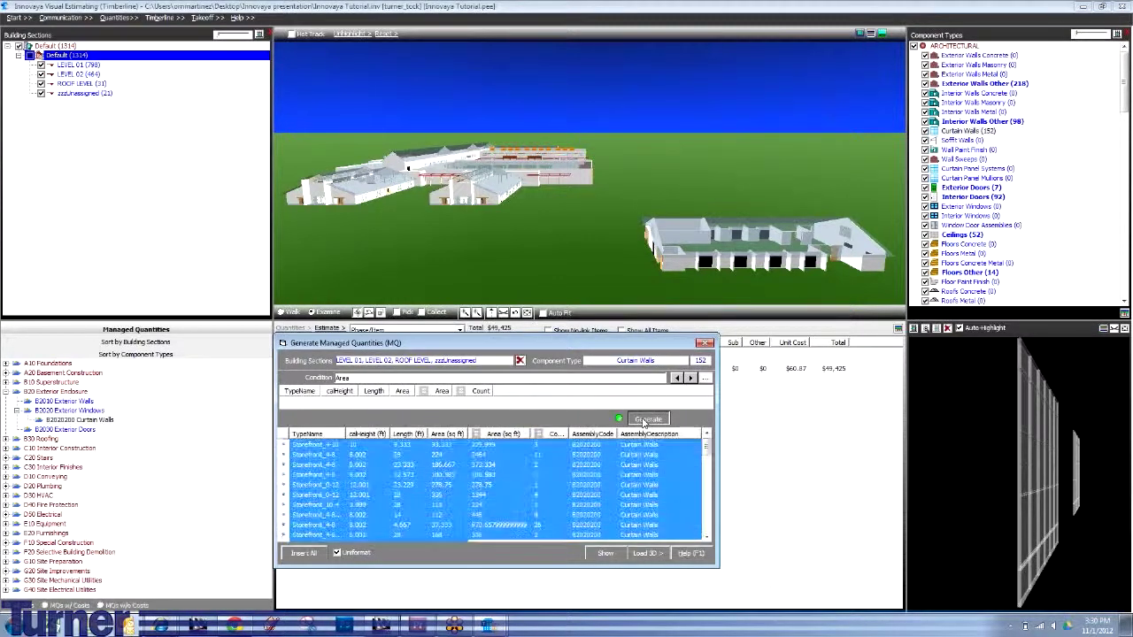
click(303, 552)
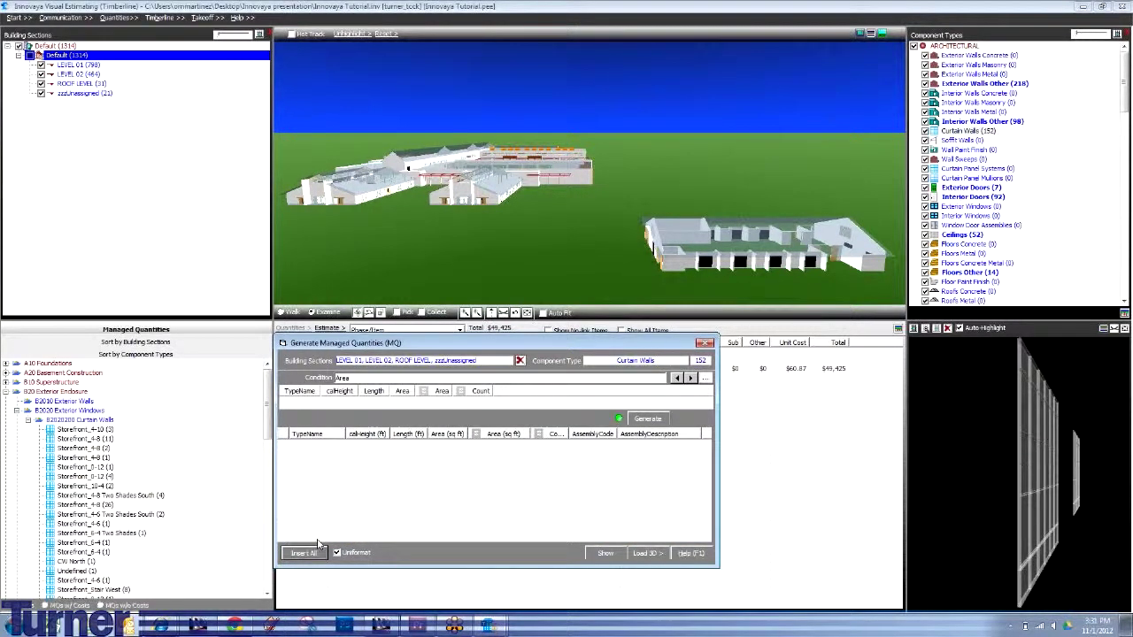
click(114, 355)
click(704, 342)
Expand Curtain Walls and compare the CW North (1) and CW North (2) managed quantities in the 3D preview.
click(19, 375)
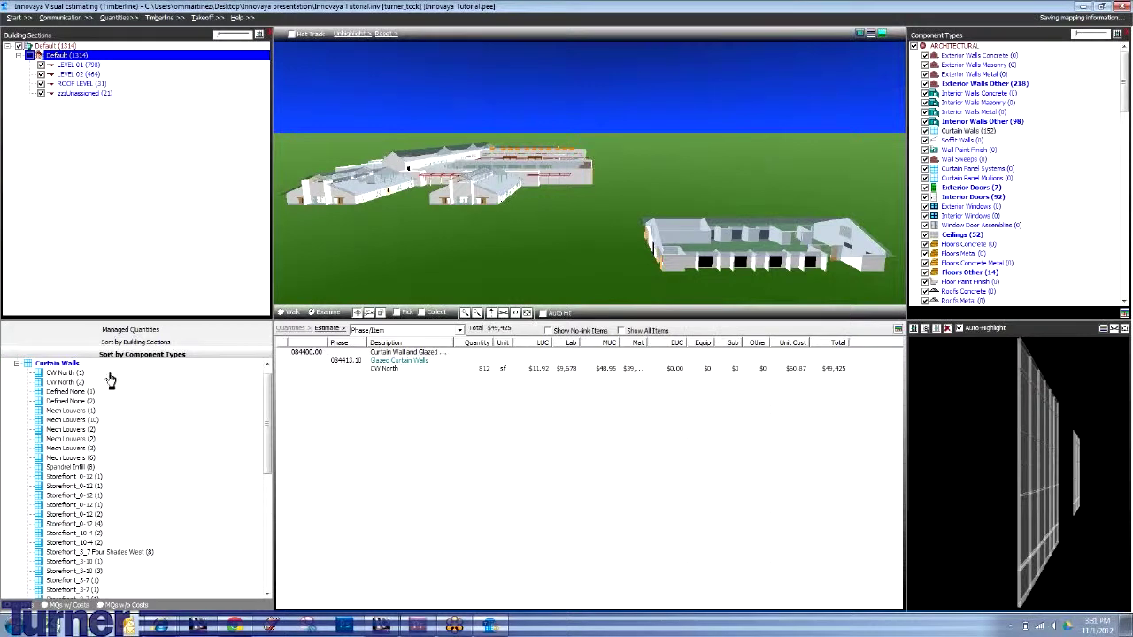
click(64, 372)
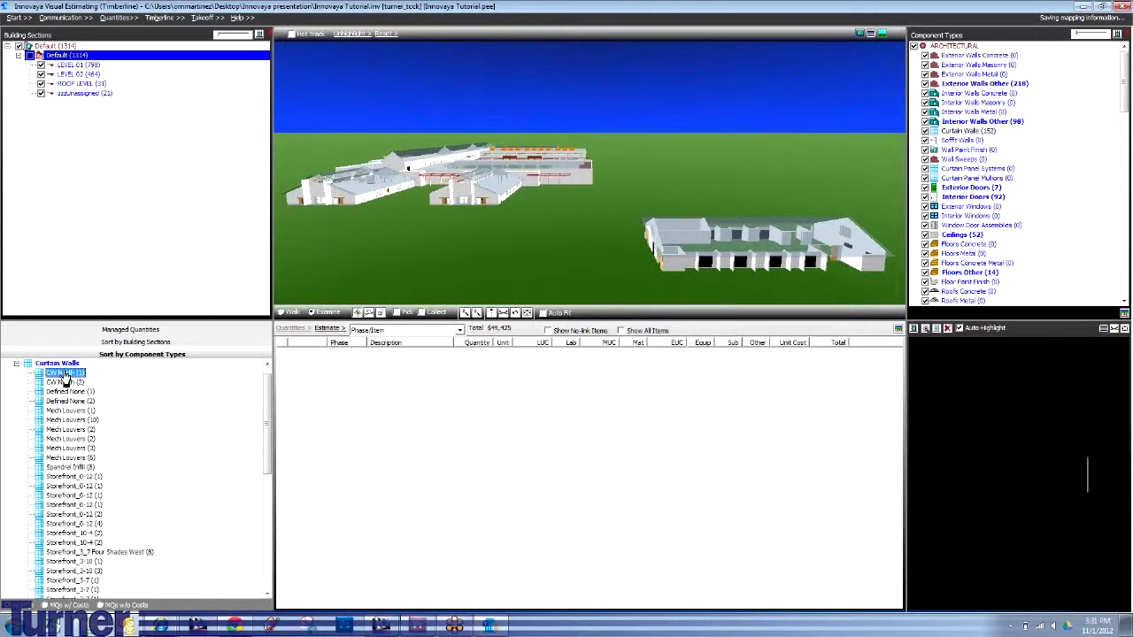
click(74, 381)
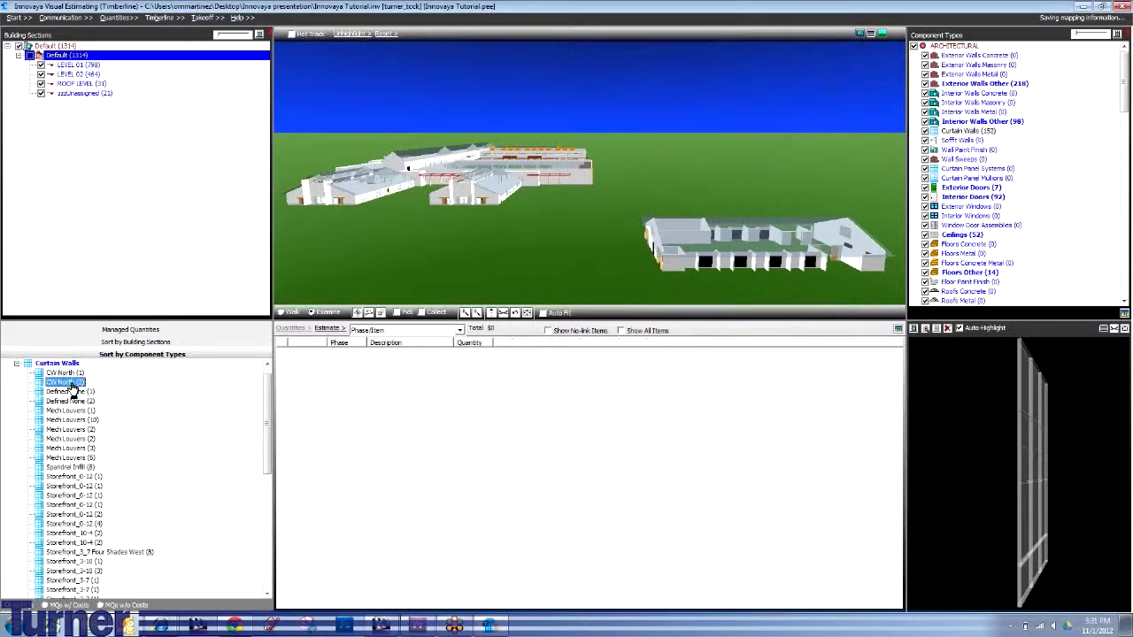
click(64, 373)
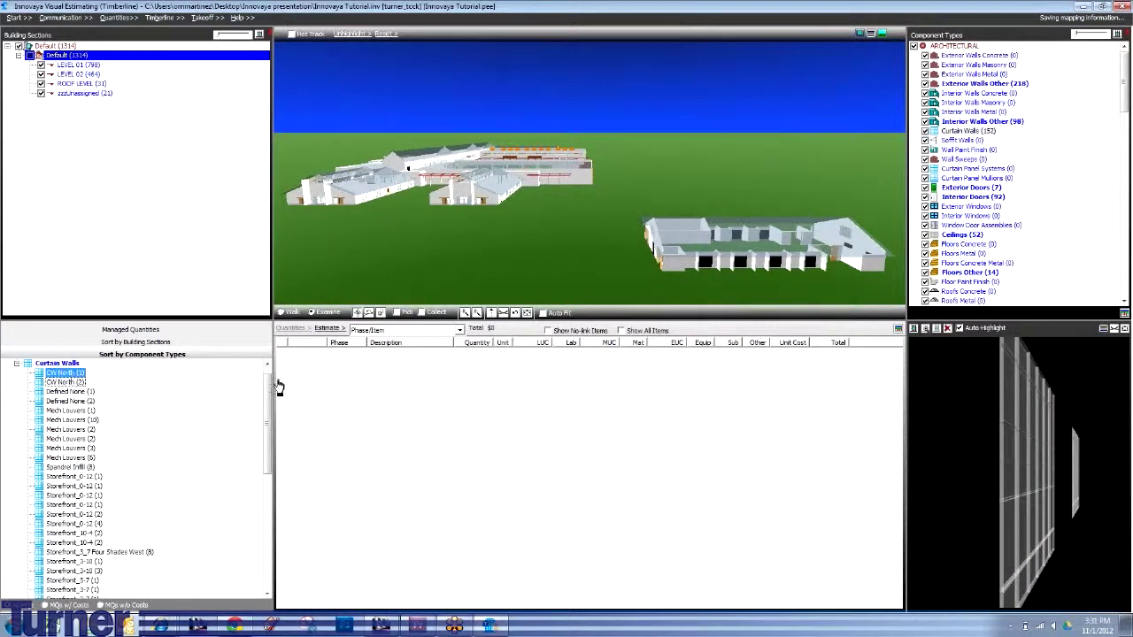
Open CW North (1) in Item Takeoff with curtain wall item 0150, mapping Length to Length and calHeight to Width or Height.
click(201, 18)
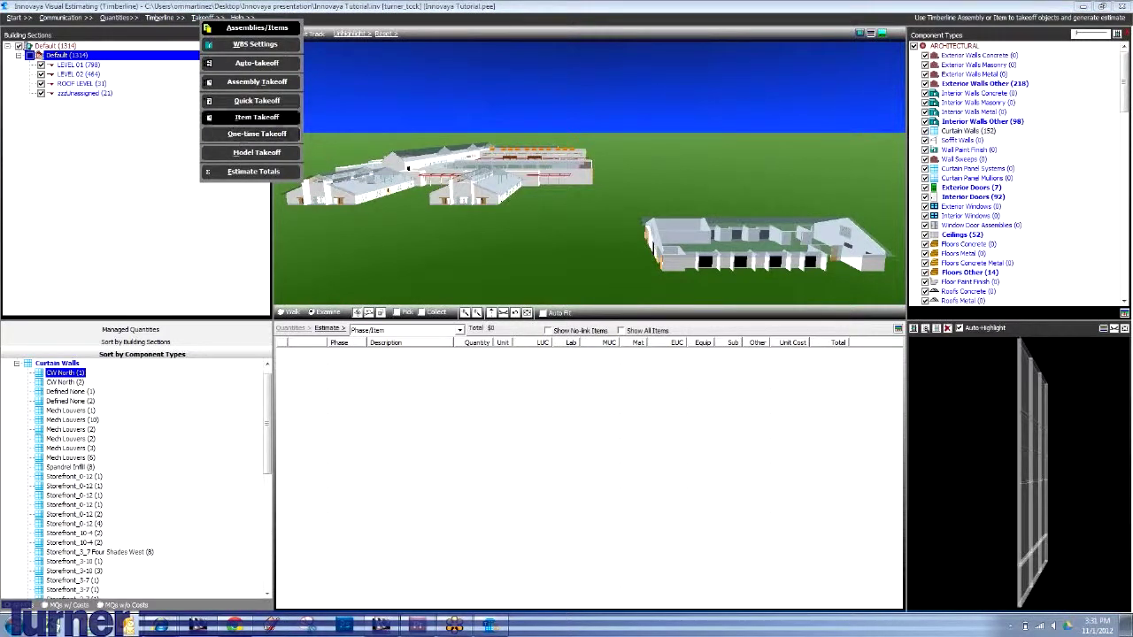
click(257, 117)
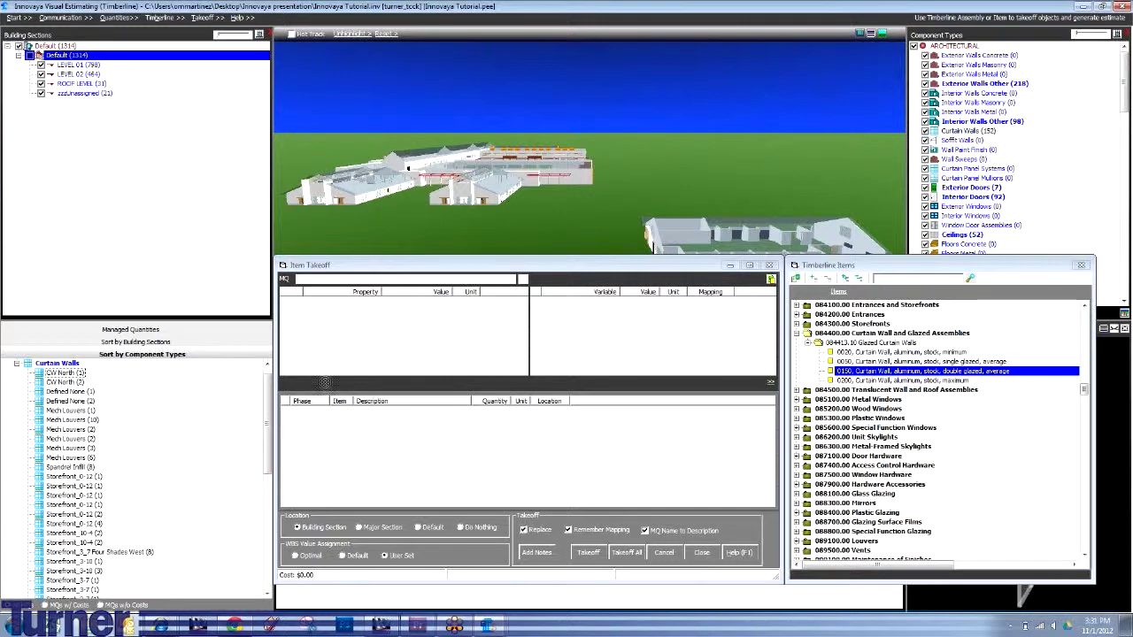
scroll(523, 329, down, 2)
scroll(442, 332, up, 2)
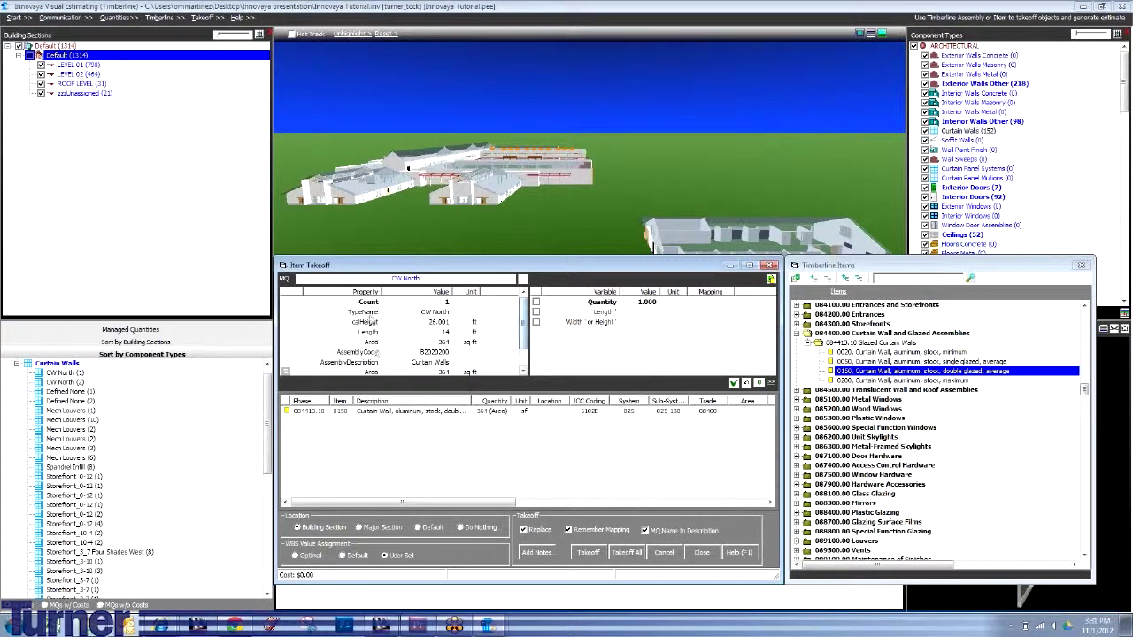
drag(382, 336, 646, 315)
drag(386, 321, 641, 324)
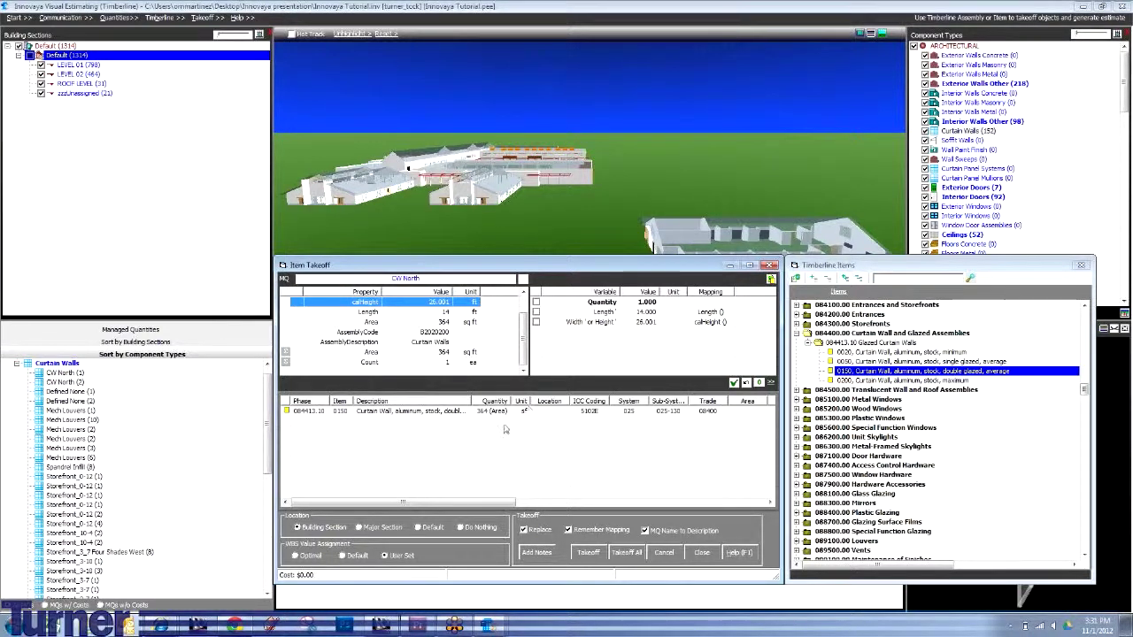
Set the Quantity variable to 2, apply it to item 0150, take off CW North to the estimate and close Item Takeoff.
scroll(523, 347, up, 1)
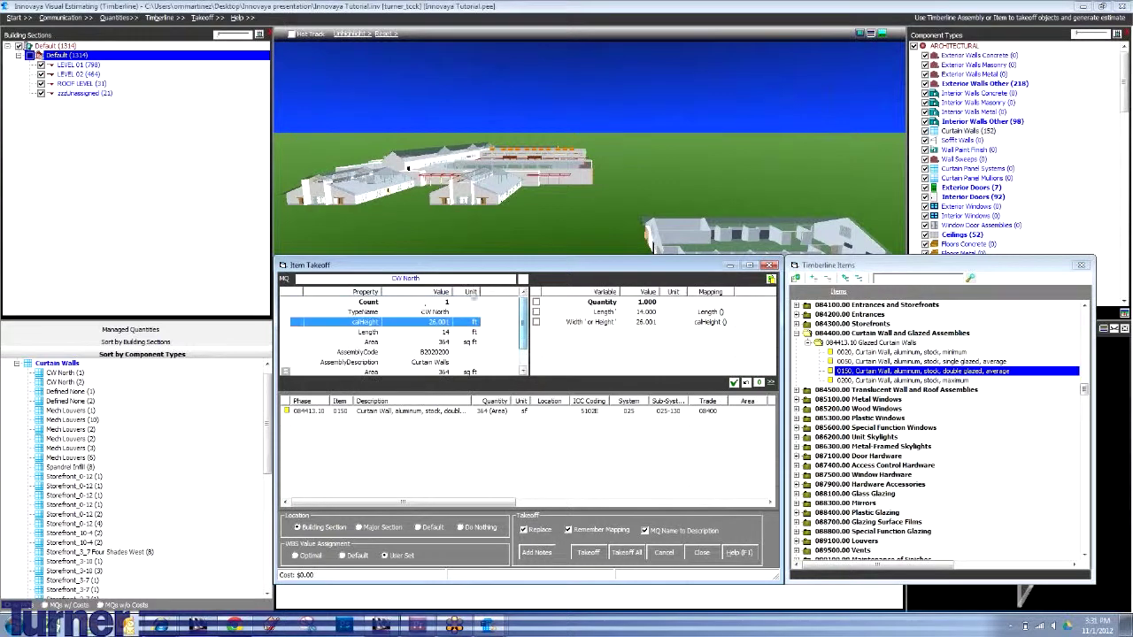
click(450, 303)
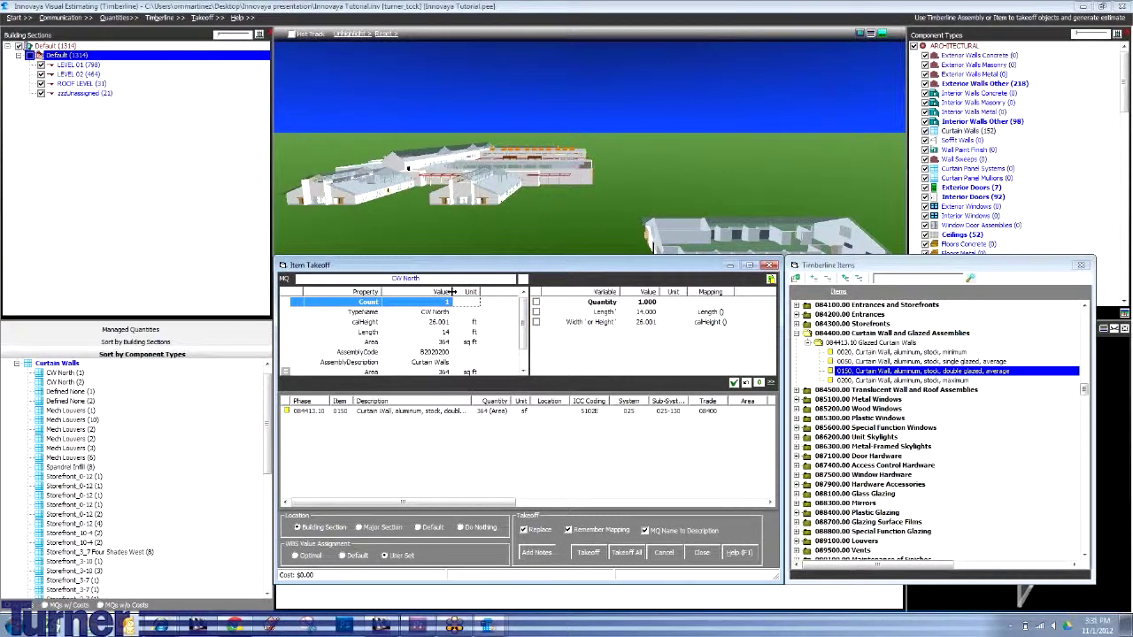
click(634, 302)
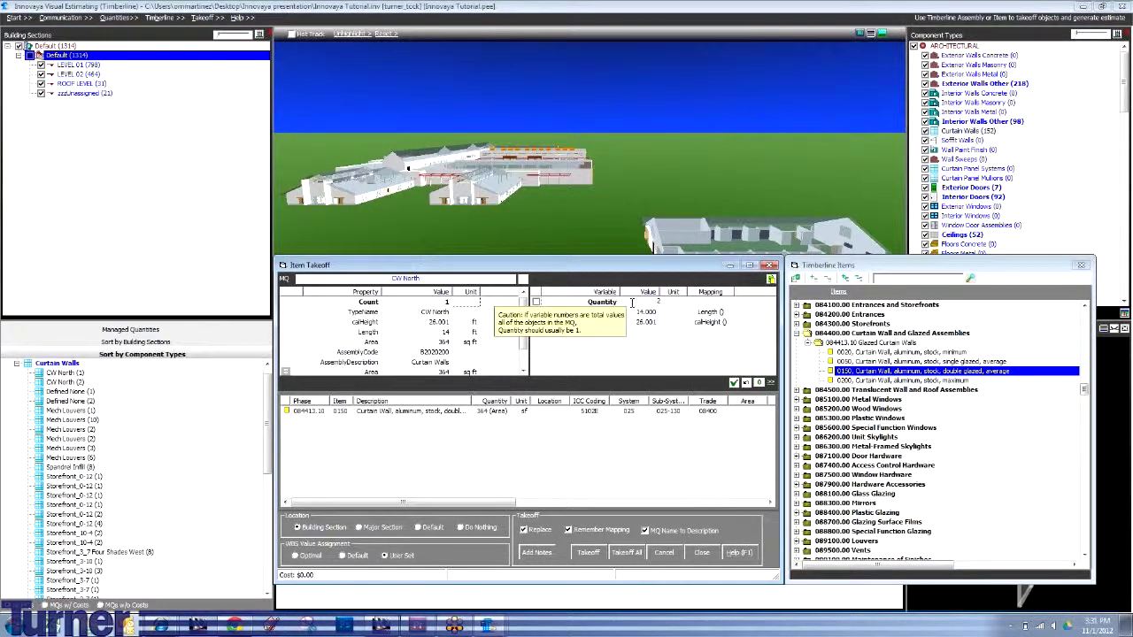
click(734, 382)
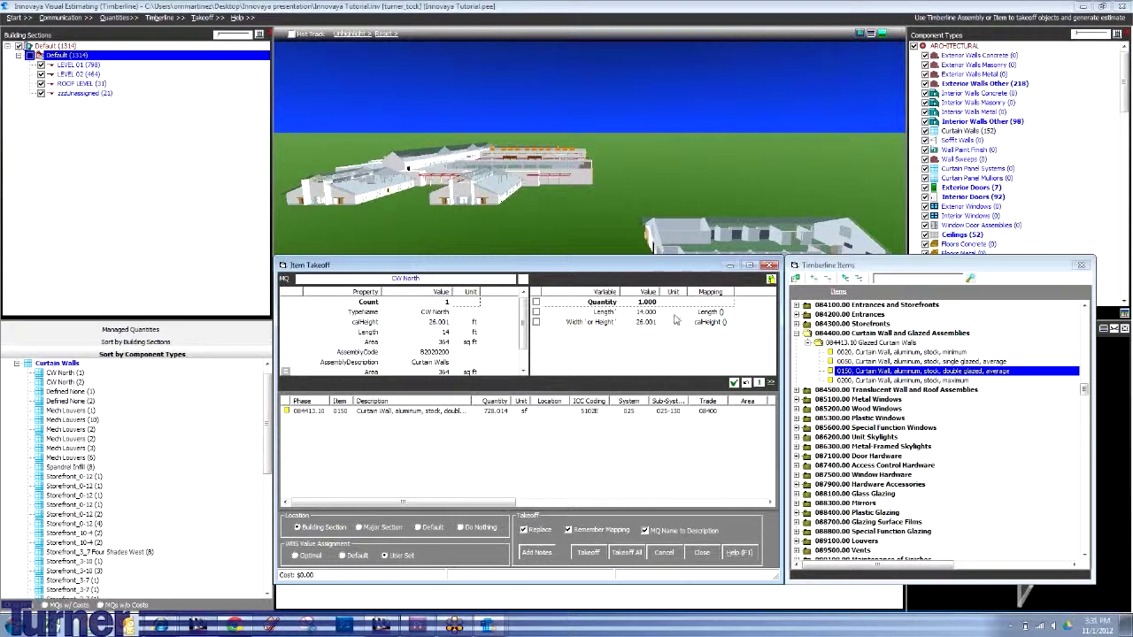
click(588, 552)
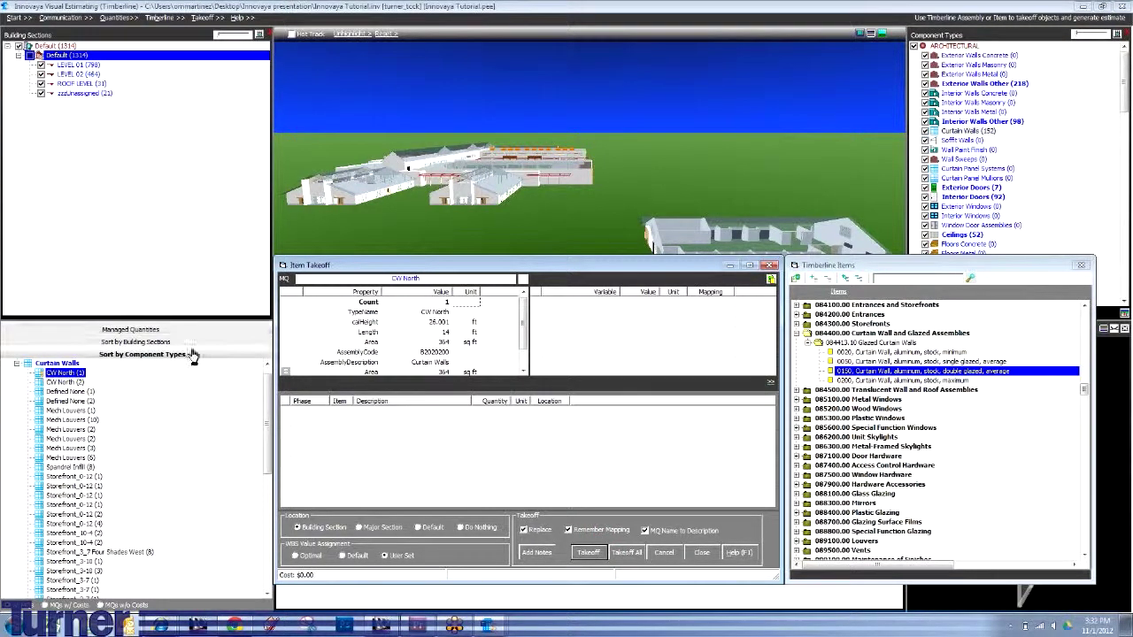
click(770, 265)
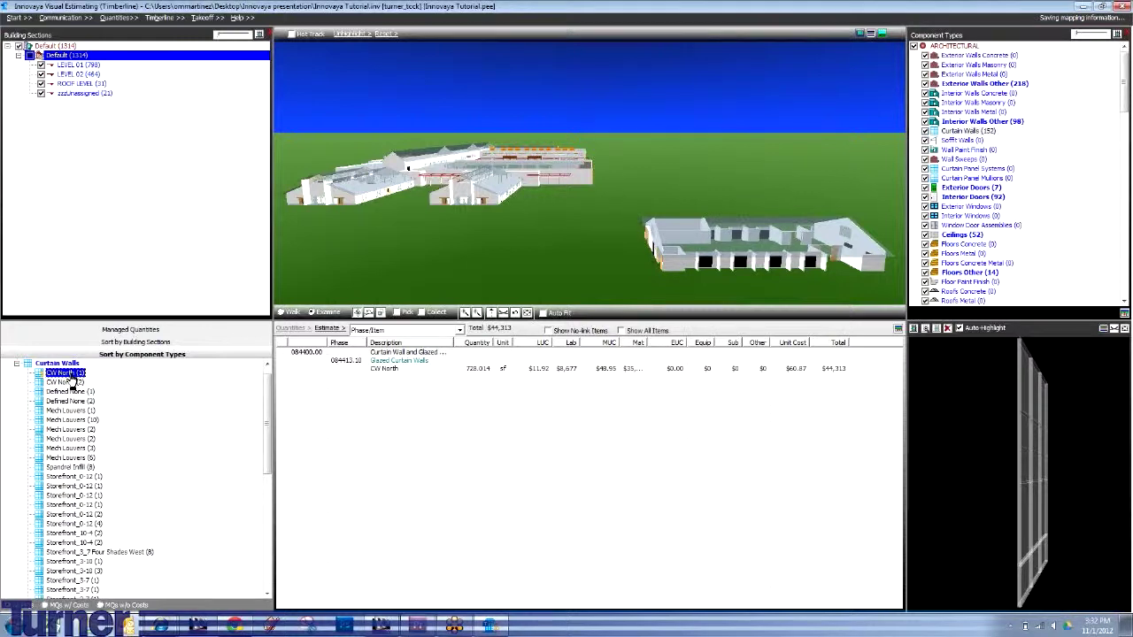
Reopen CW North (1) in Item Takeoff with item 0150 and try to take off all.
click(201, 17)
click(207, 28)
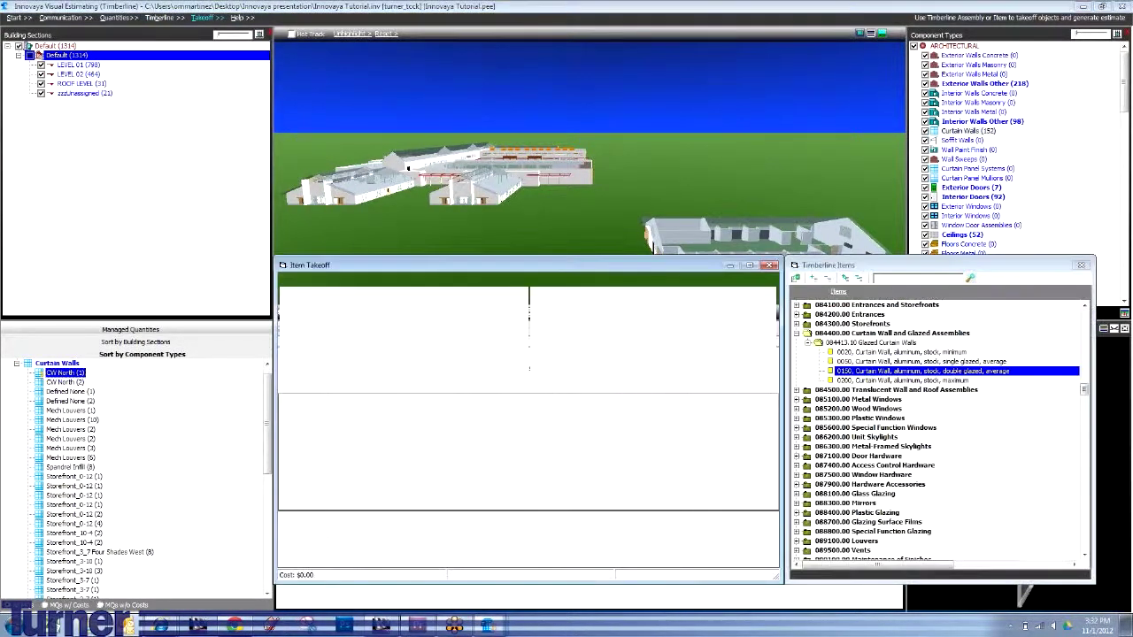
click(65, 372)
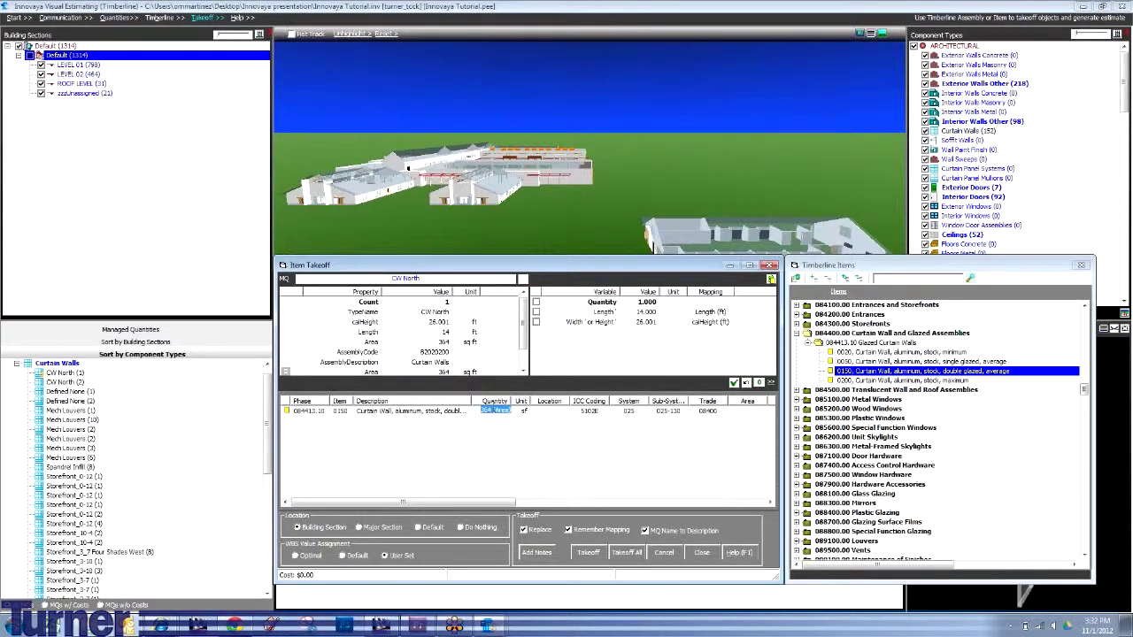
click(626, 552)
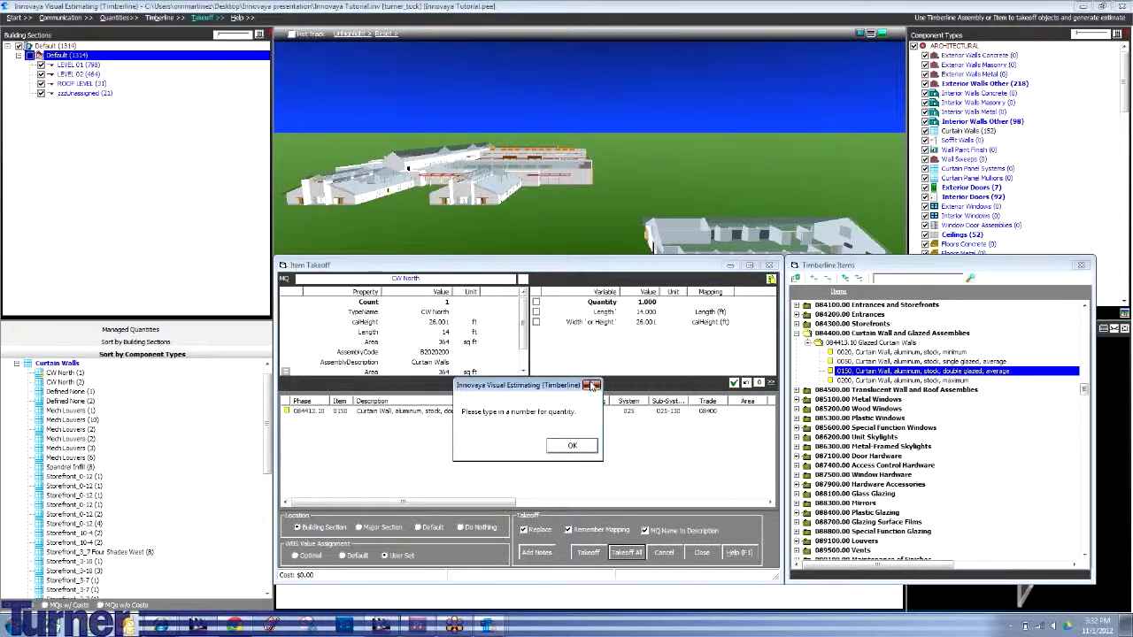
click(594, 385)
Keep Quantity at 1, take off CW North (1) to the estimate without applying an add pass, and close Item Takeoff.
click(647, 302)
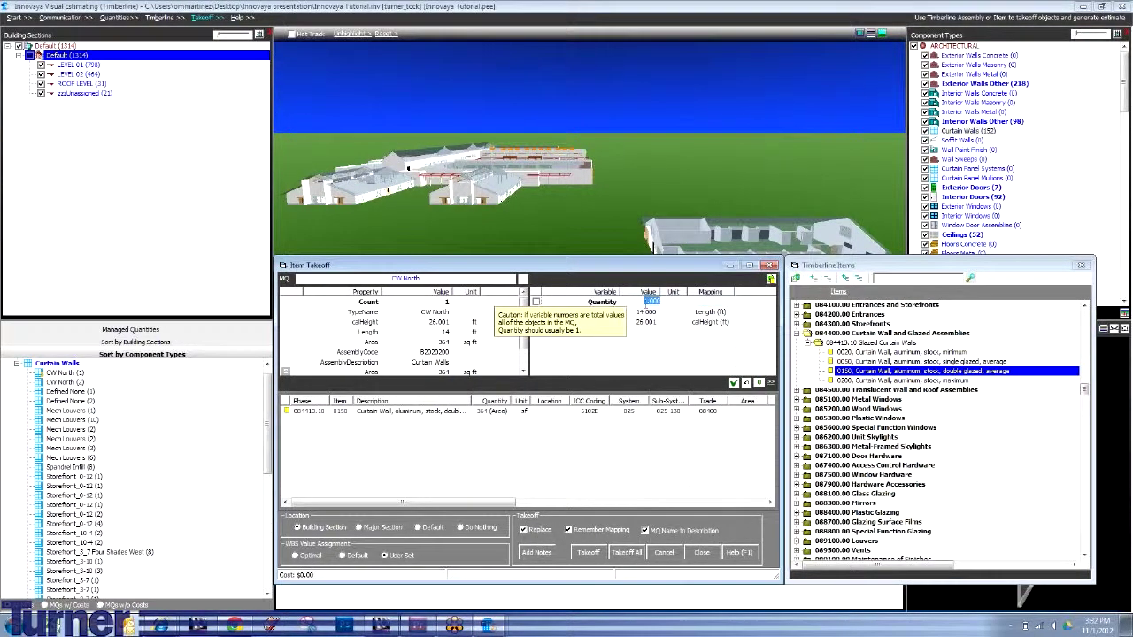
key(Return)
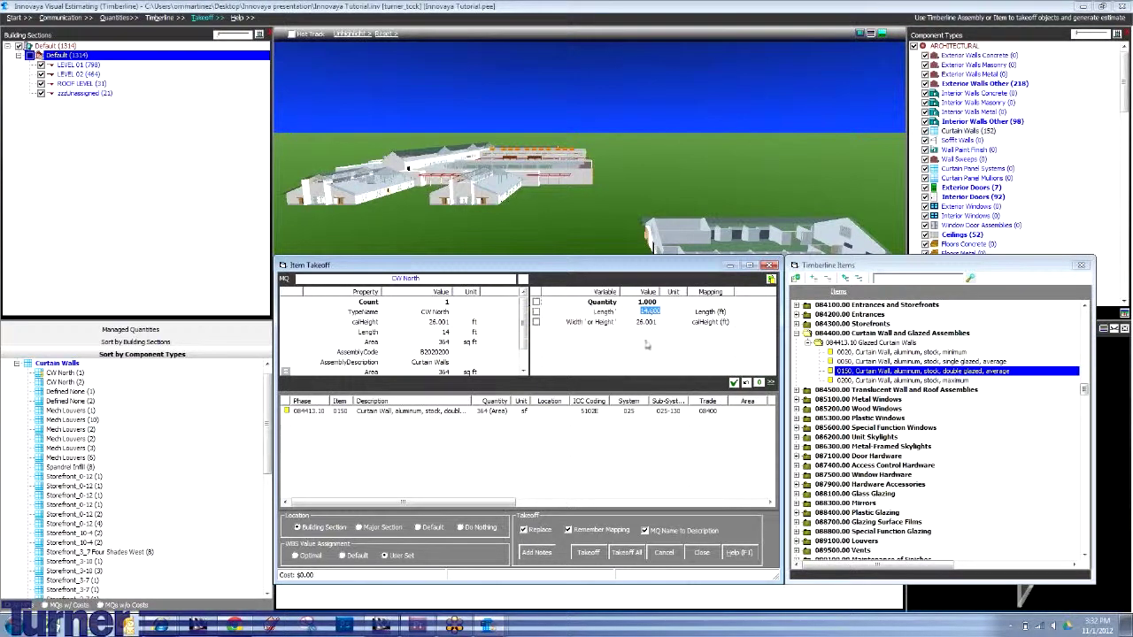
click(586, 553)
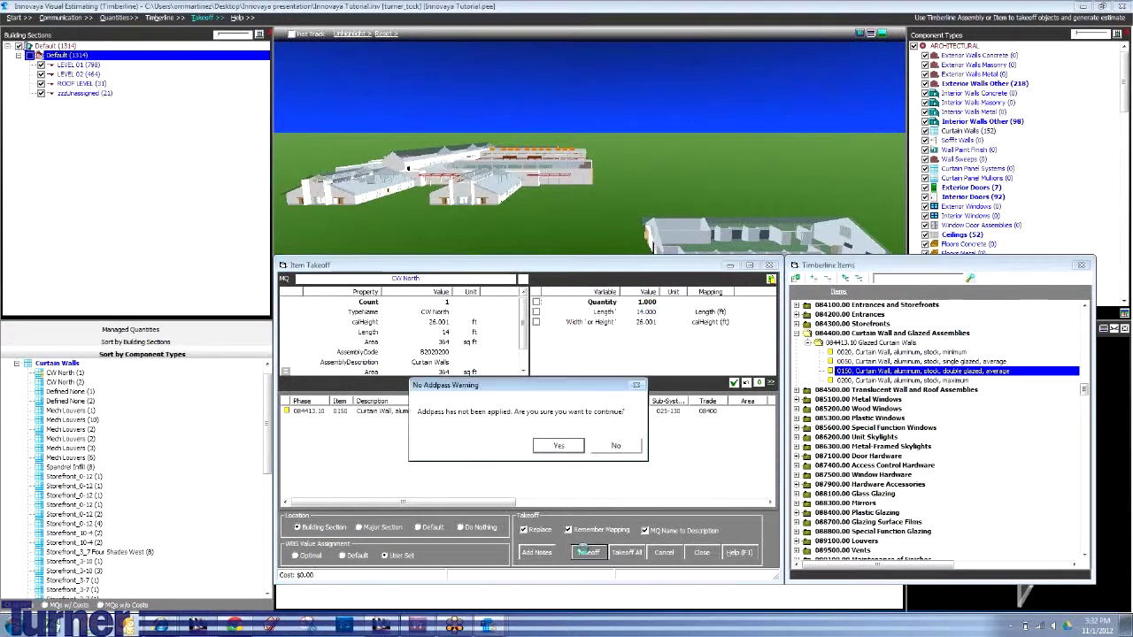
click(554, 446)
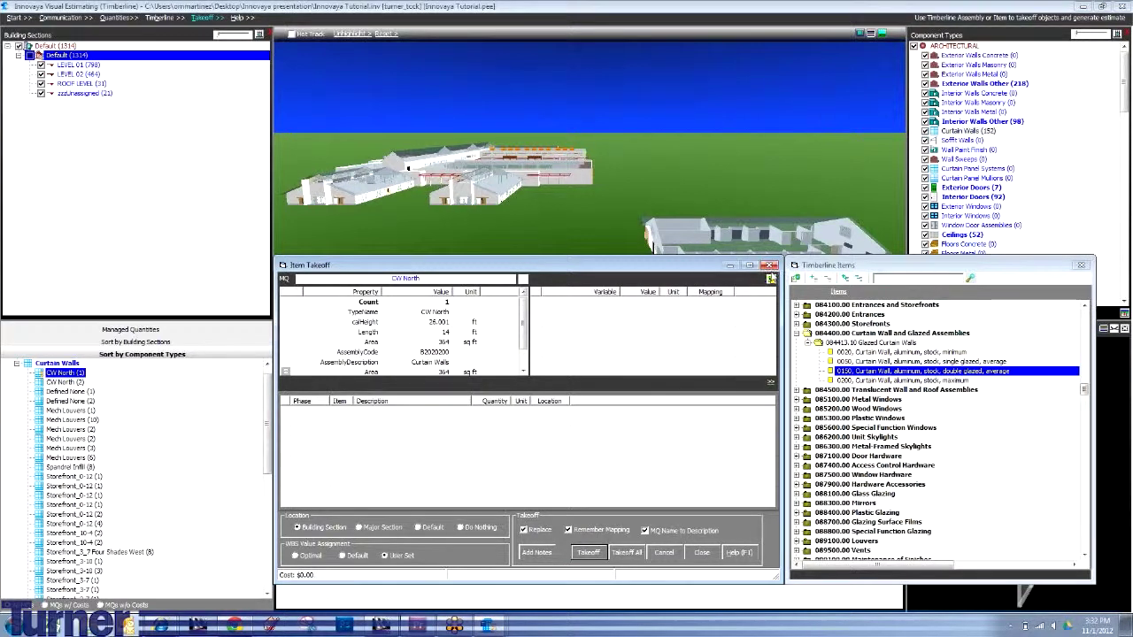
click(770, 265)
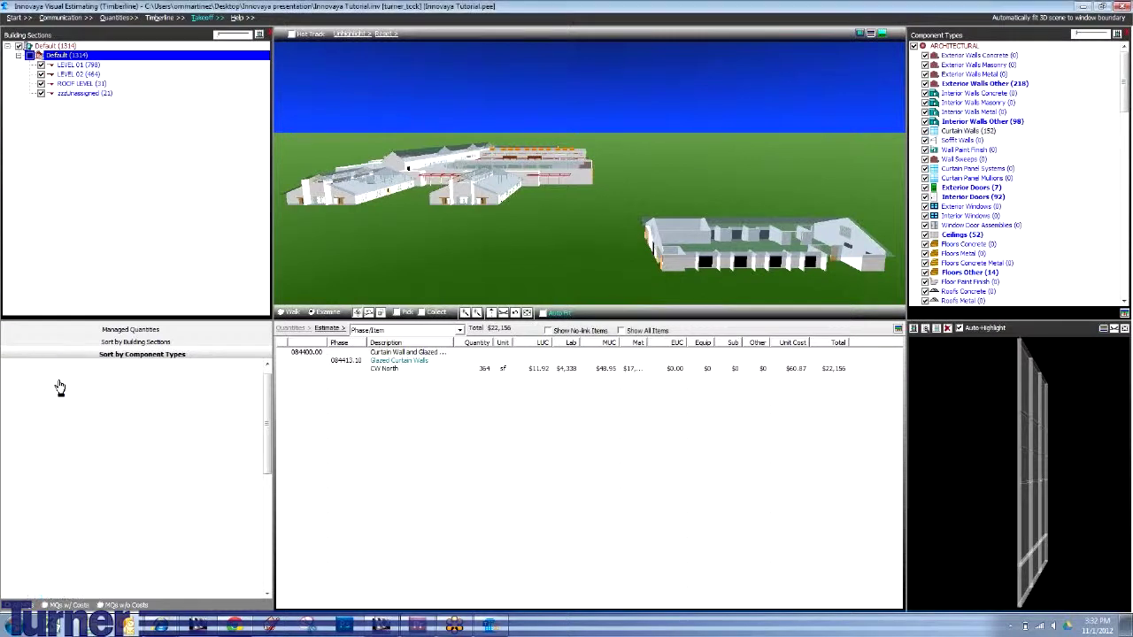
Load CW North (2) into Item Takeoff and map its Count property to the Quantity variable.
click(203, 18)
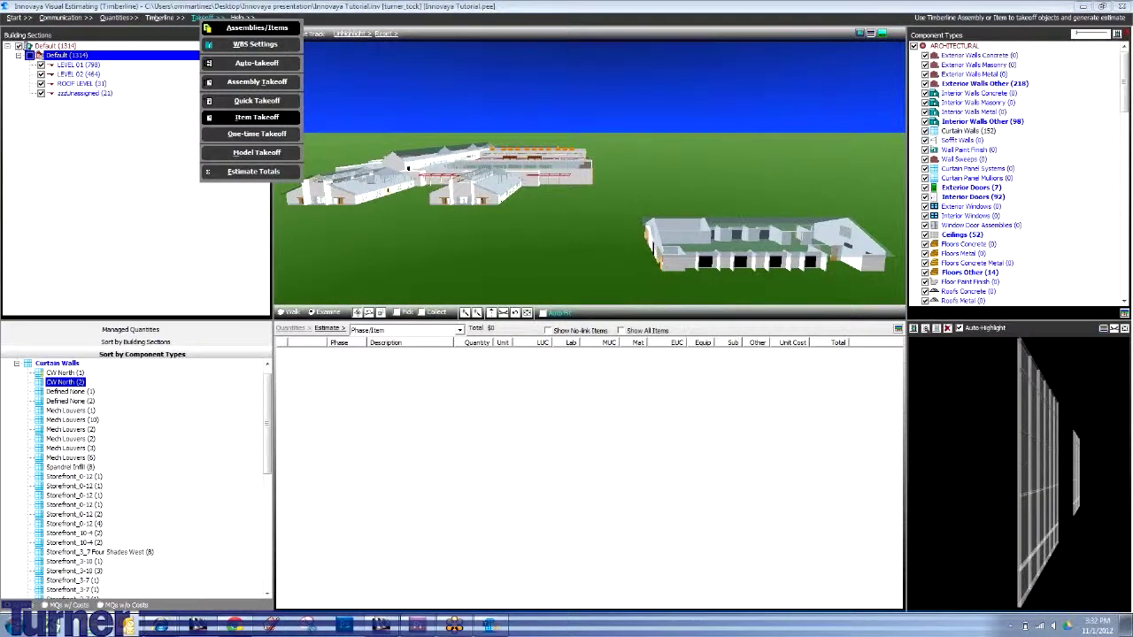
click(249, 121)
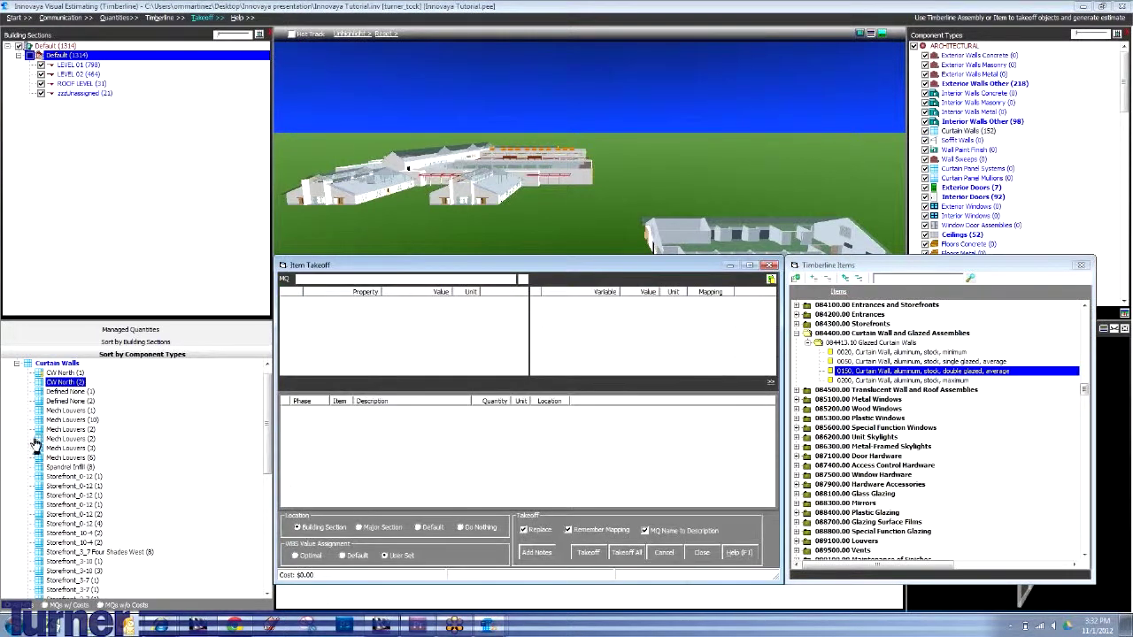
click(65, 382)
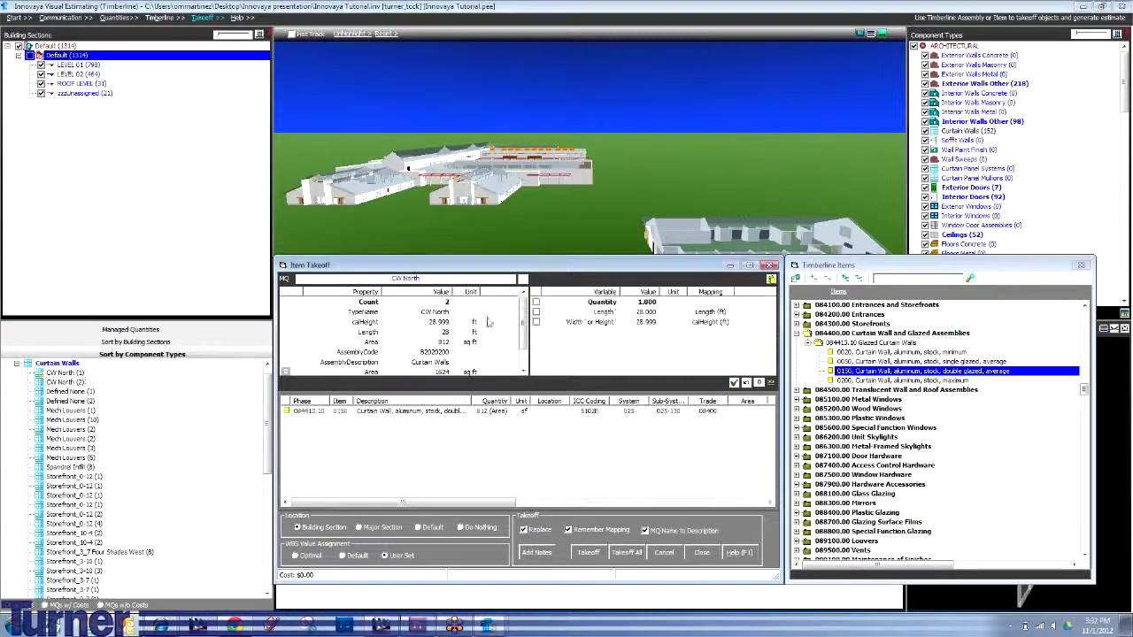
click(445, 305)
drag(657, 305, 655, 304)
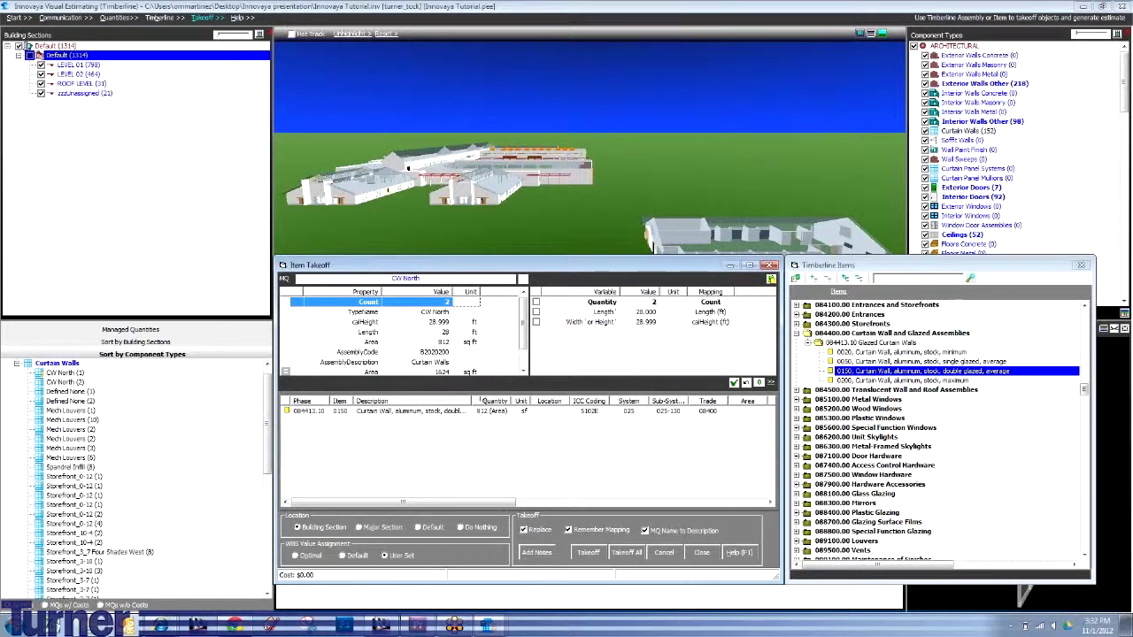
click(656, 302)
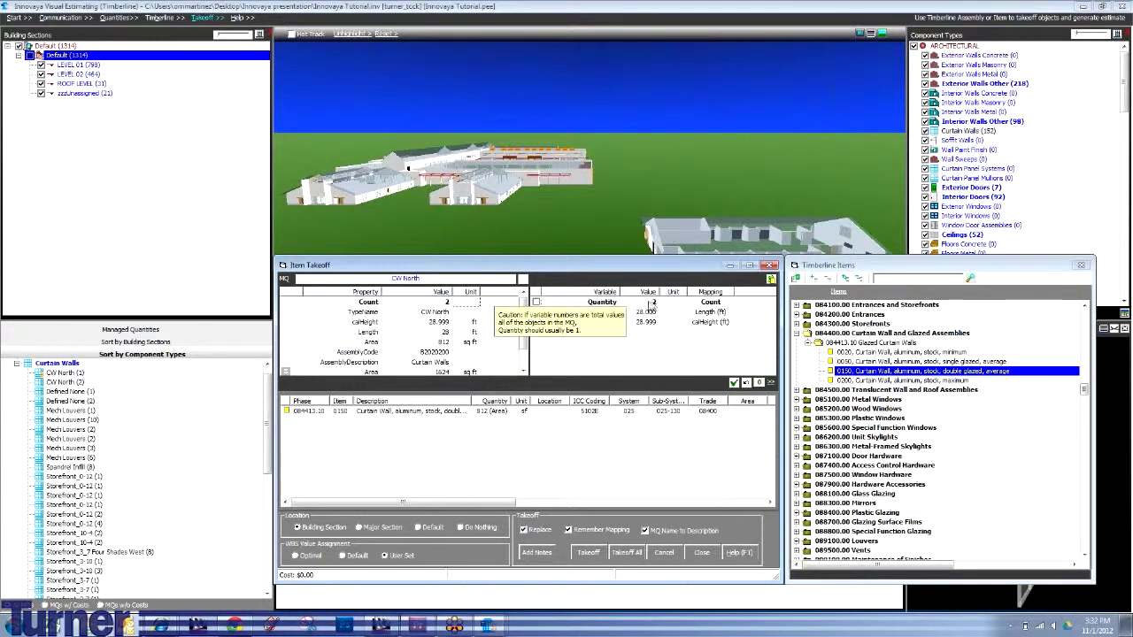
key(Return)
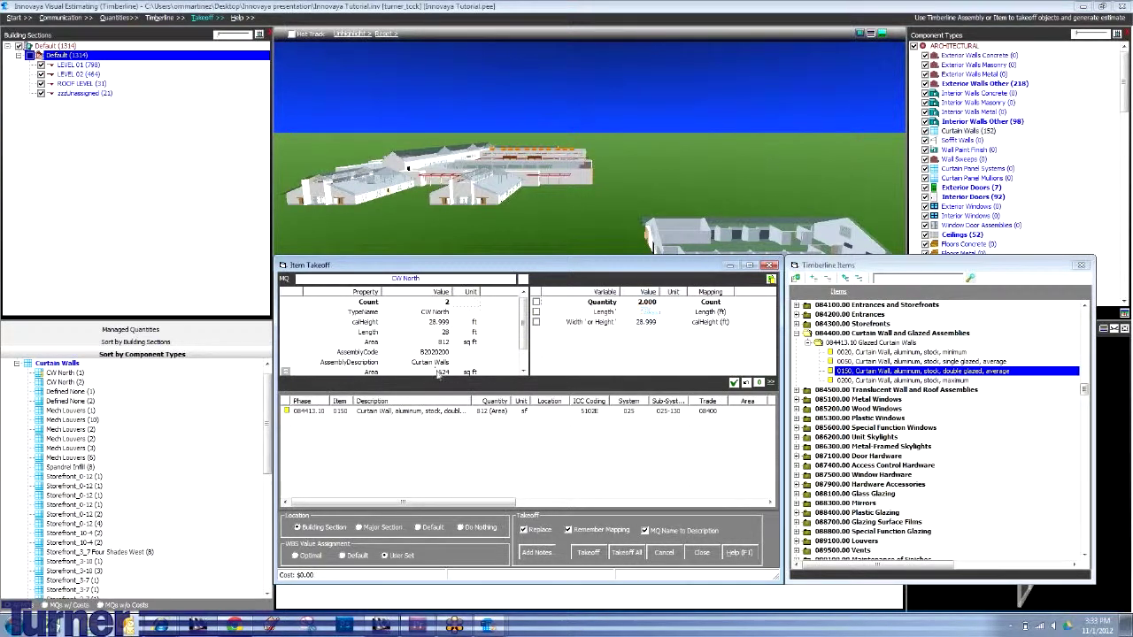
Try Count, the 1624 sq ft Area and the 812 sq ft Area as item 0150's quantity, applying add passes of the mapped variables.
click(444, 375)
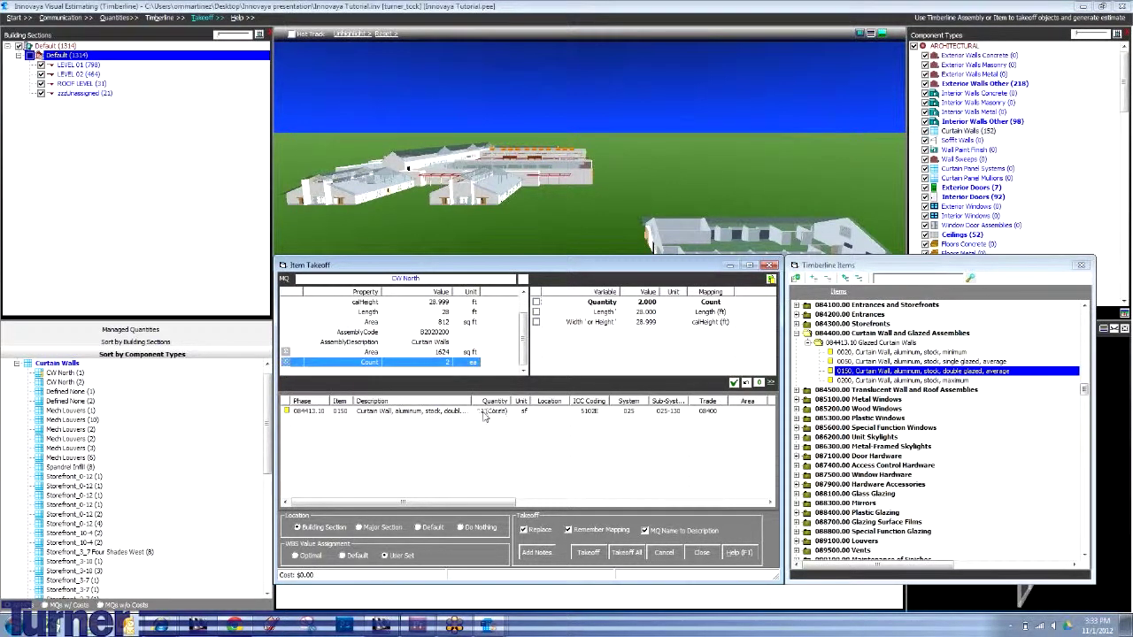
click(432, 353)
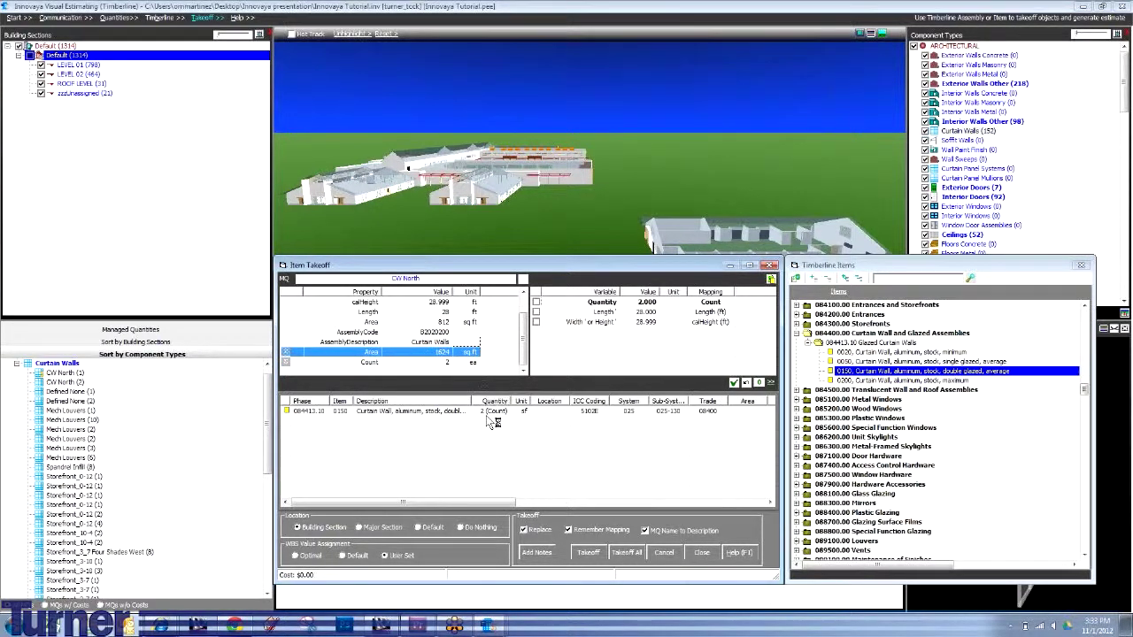
click(645, 322)
click(644, 322)
key(Return)
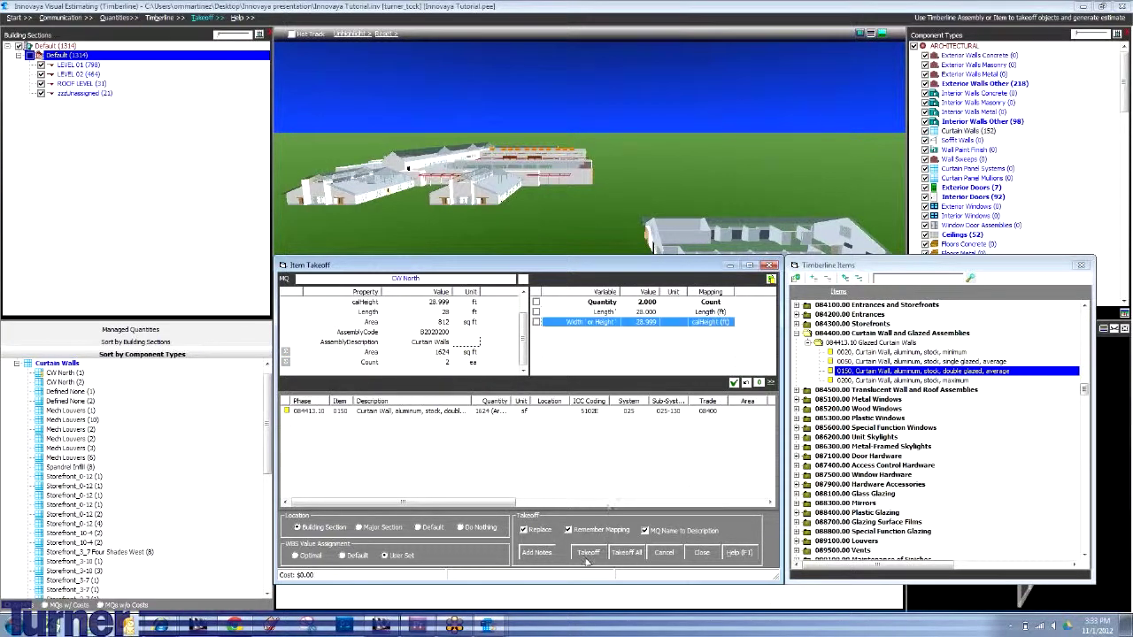
click(732, 384)
click(444, 322)
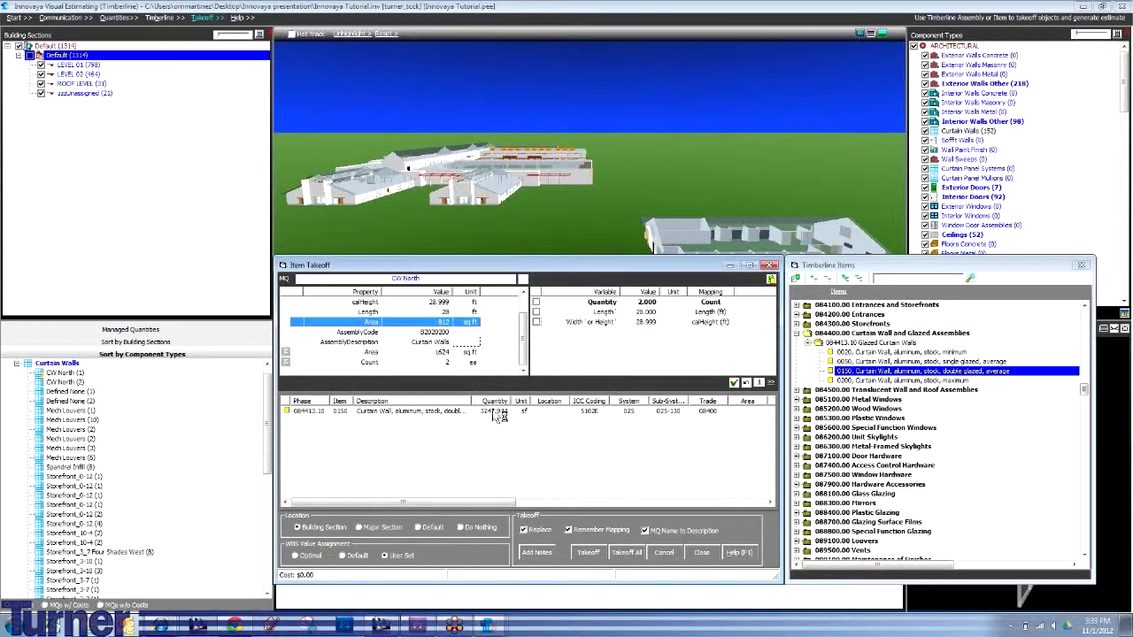
click(619, 322)
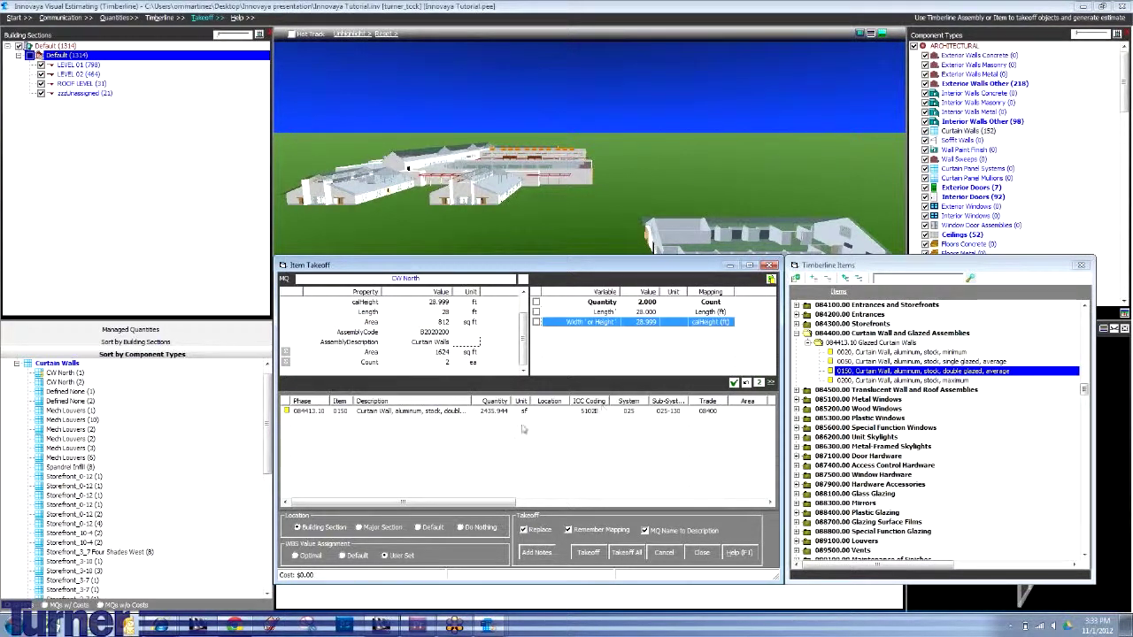
Set the Quantity variable to 1, assign the 812 sq ft Area to item 0150's quantity and apply an add pass.
click(648, 303)
text(1)
key(Return)
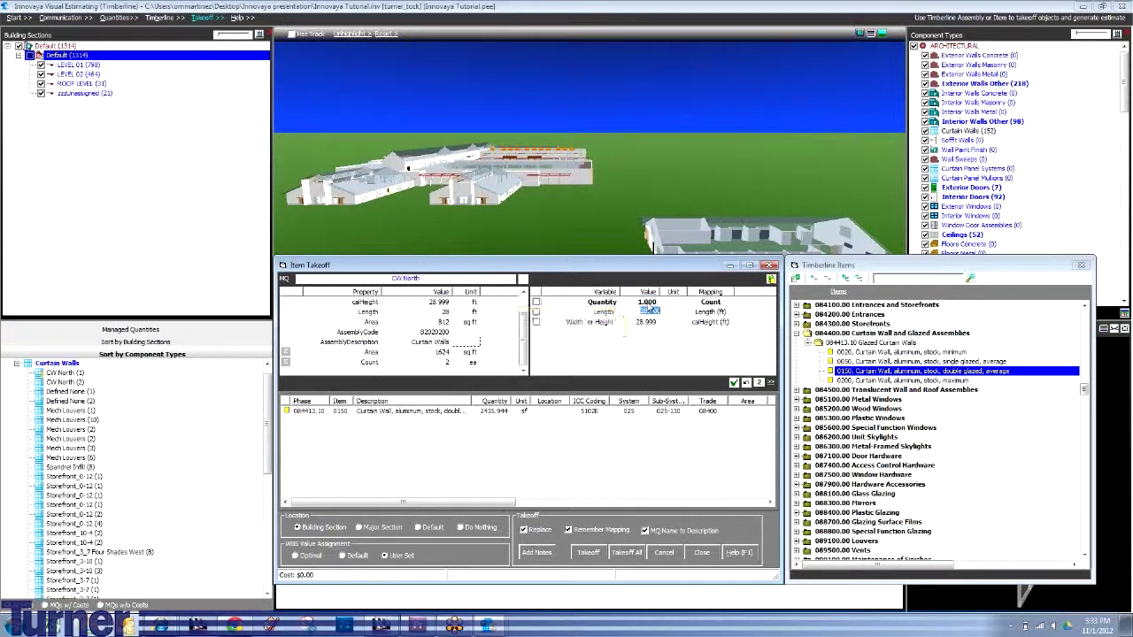
drag(443, 324, 498, 416)
click(734, 383)
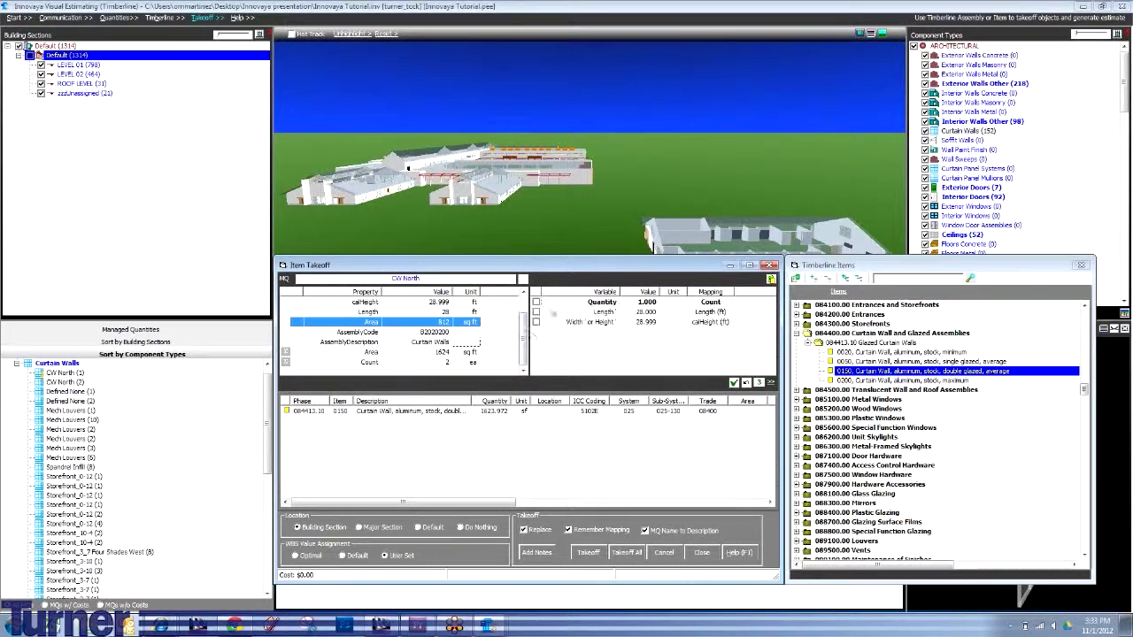
Review the count, height, length and area properties of CW North (2) and take it off to the estimate.
scroll(523, 347, up, 1)
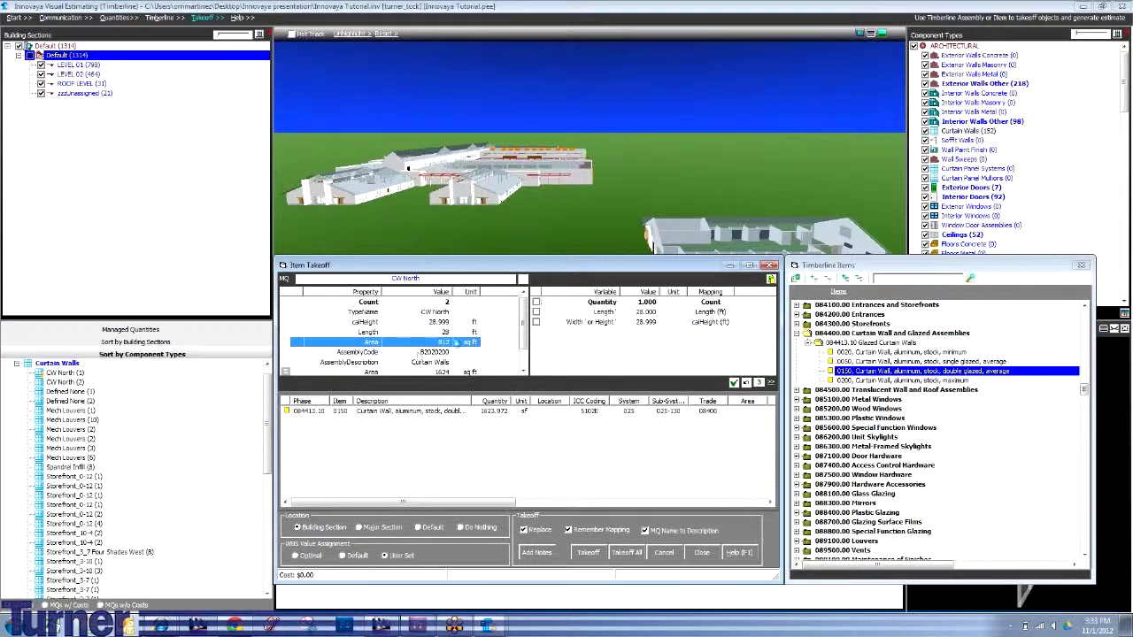
scroll(418, 354, down, 1)
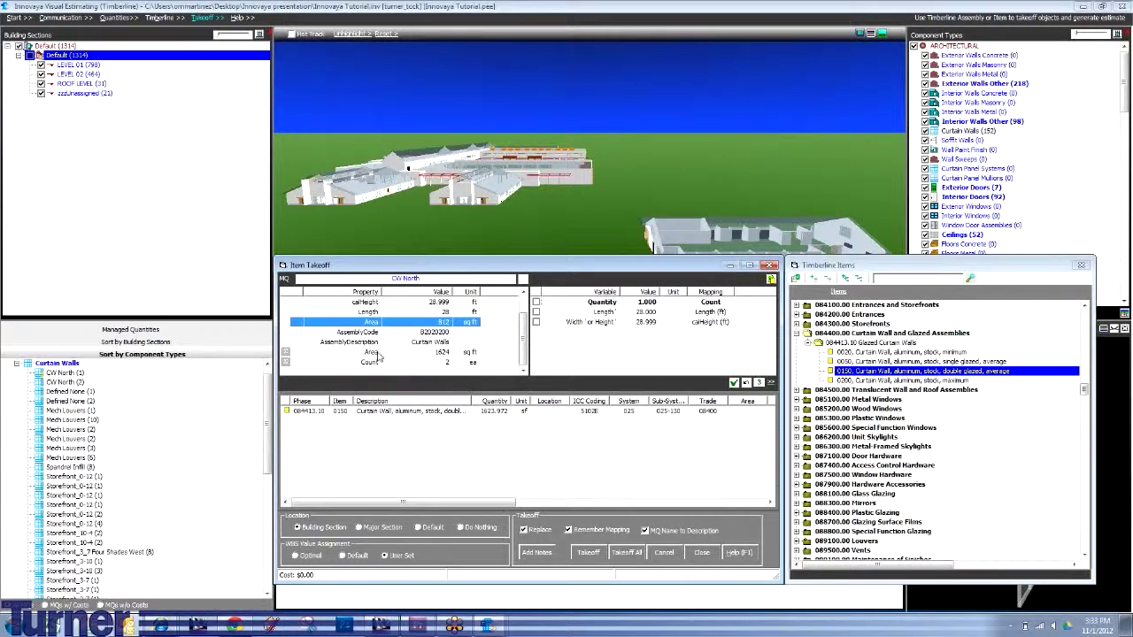
scroll(448, 354, up, 1)
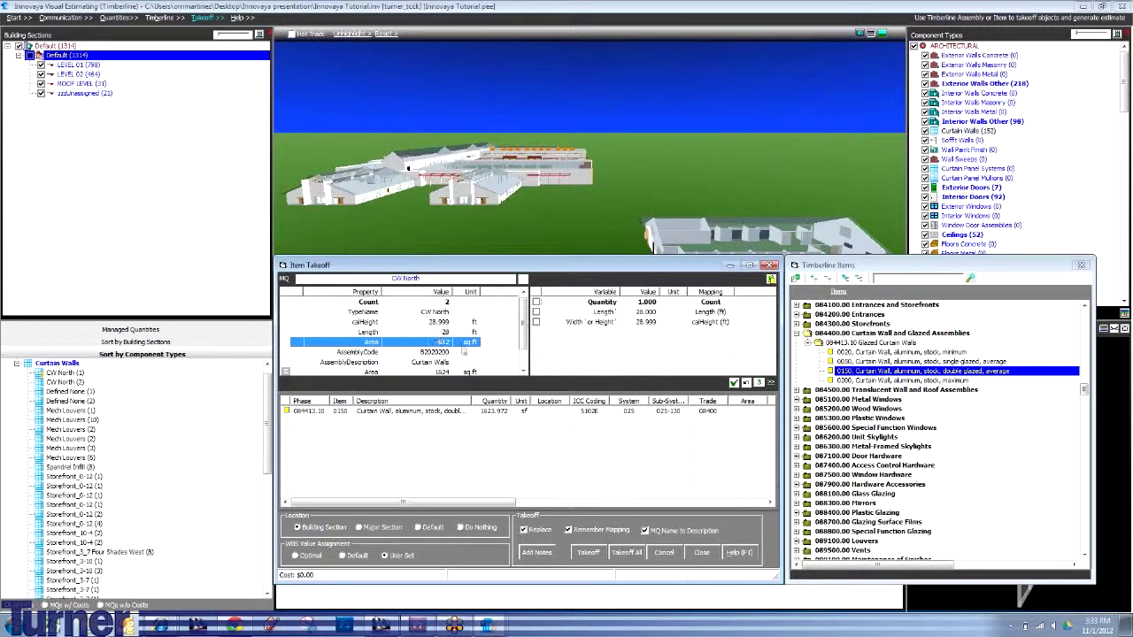
click(523, 371)
click(523, 370)
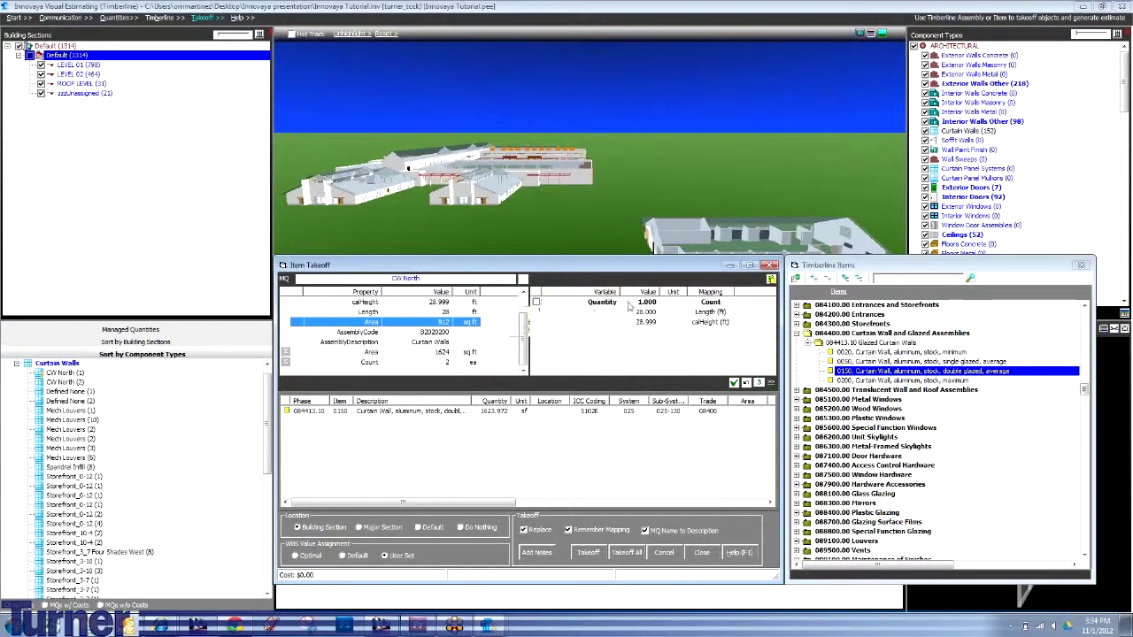
scroll(524, 344, up, 1)
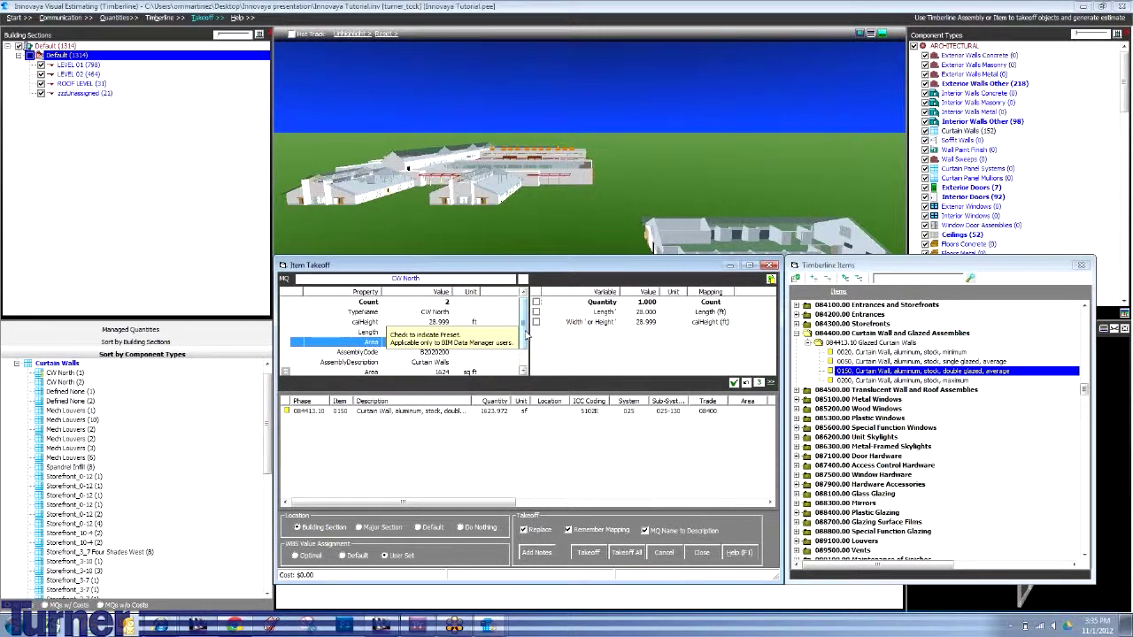
scroll(524, 354, down, 1)
scroll(527, 347, up, 1)
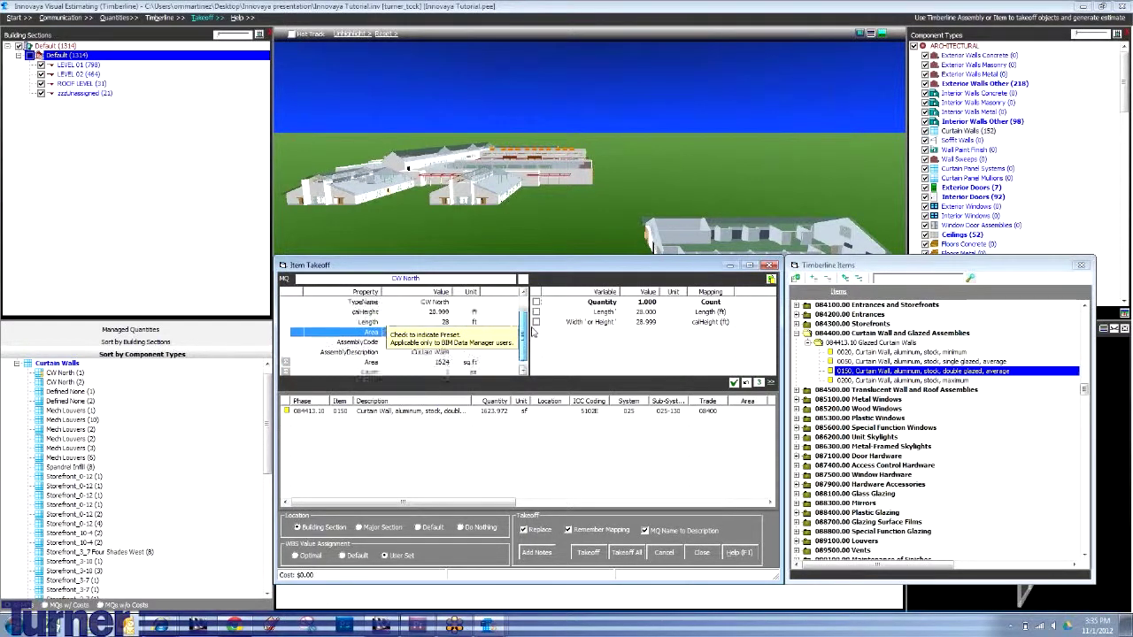
scroll(527, 341, down, 1)
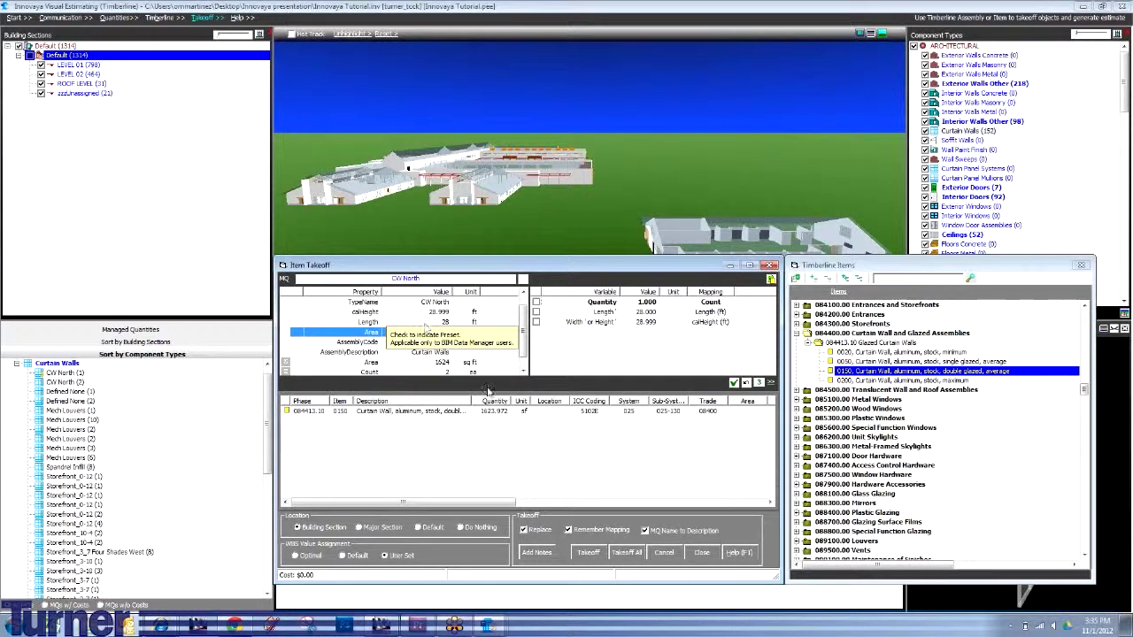
click(589, 552)
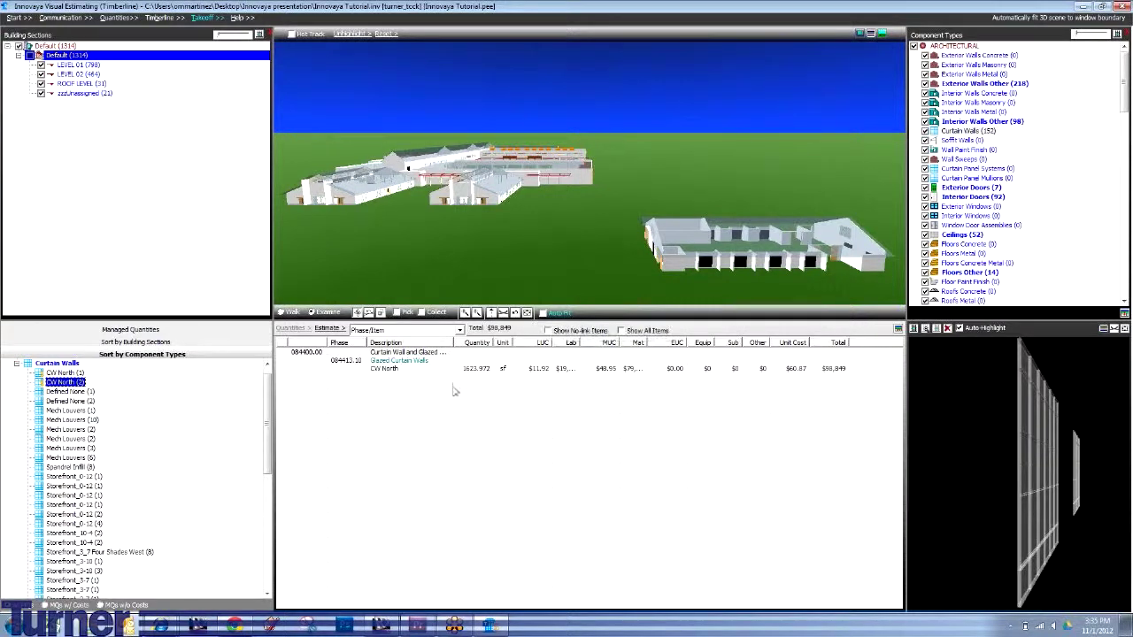
Load the Mech Louvers (10) managed quantity into Item Takeoff.
click(69, 420)
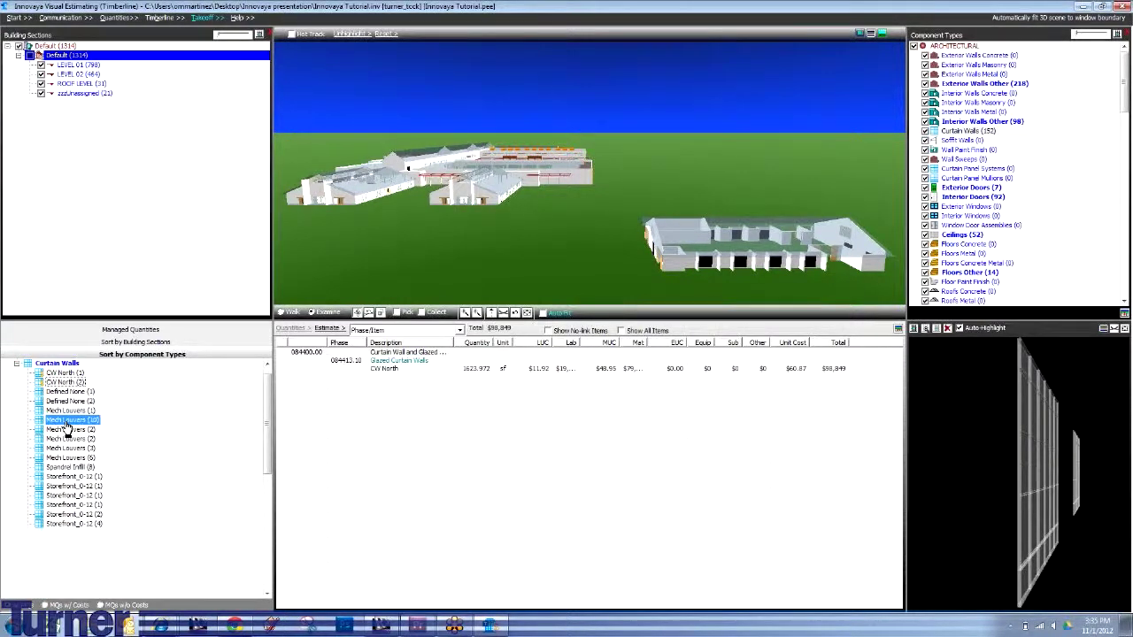
click(159, 17)
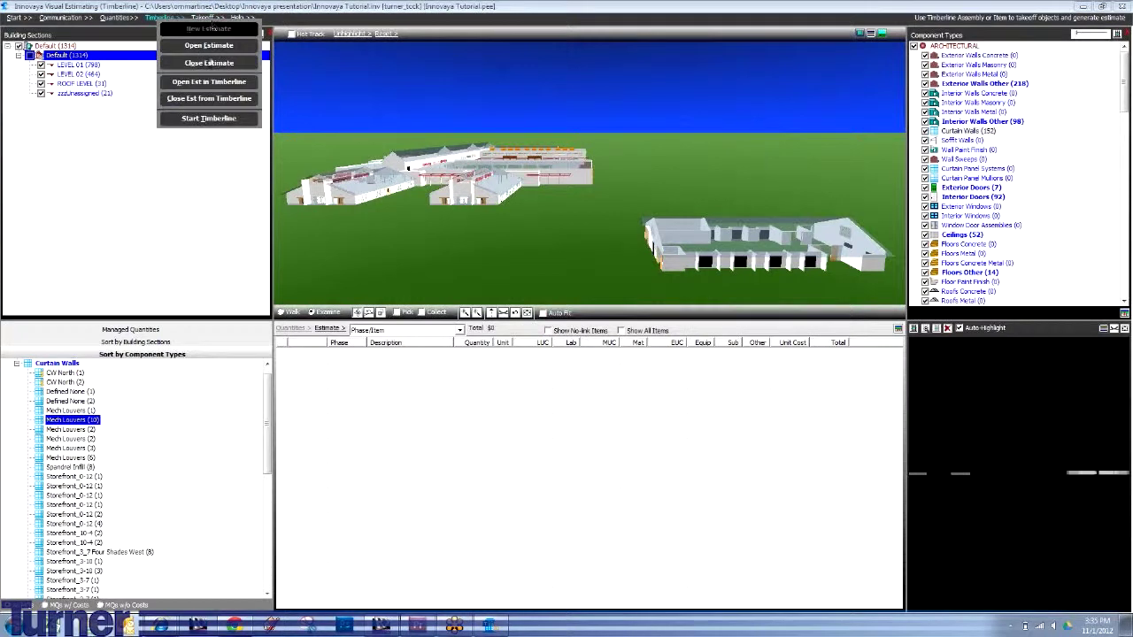
click(205, 17)
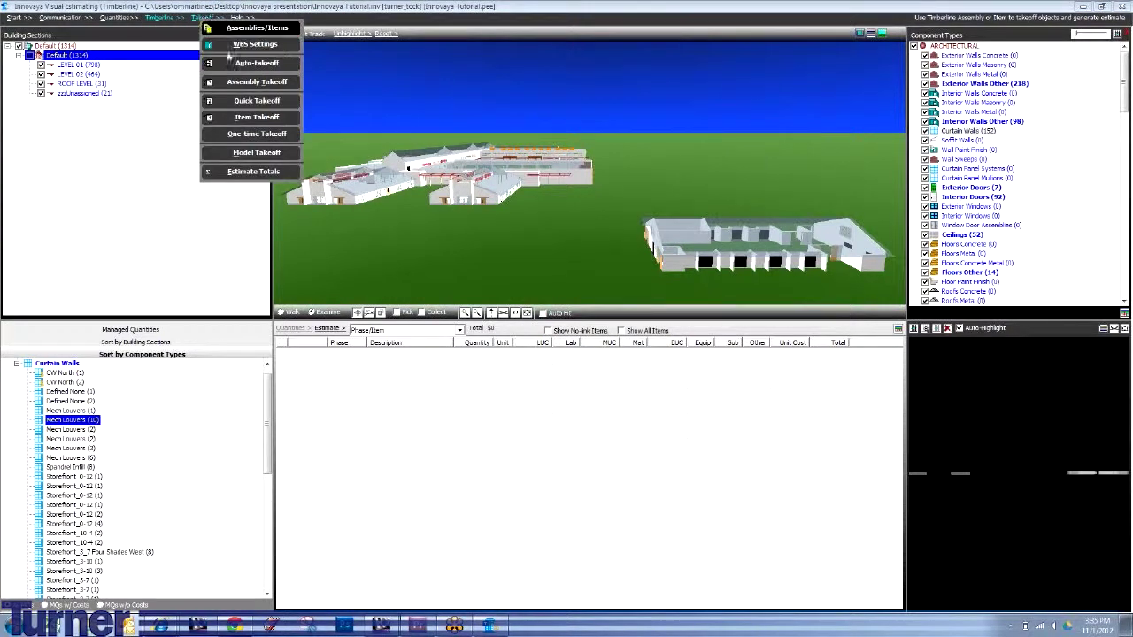
click(237, 118)
drag(88, 423, 381, 293)
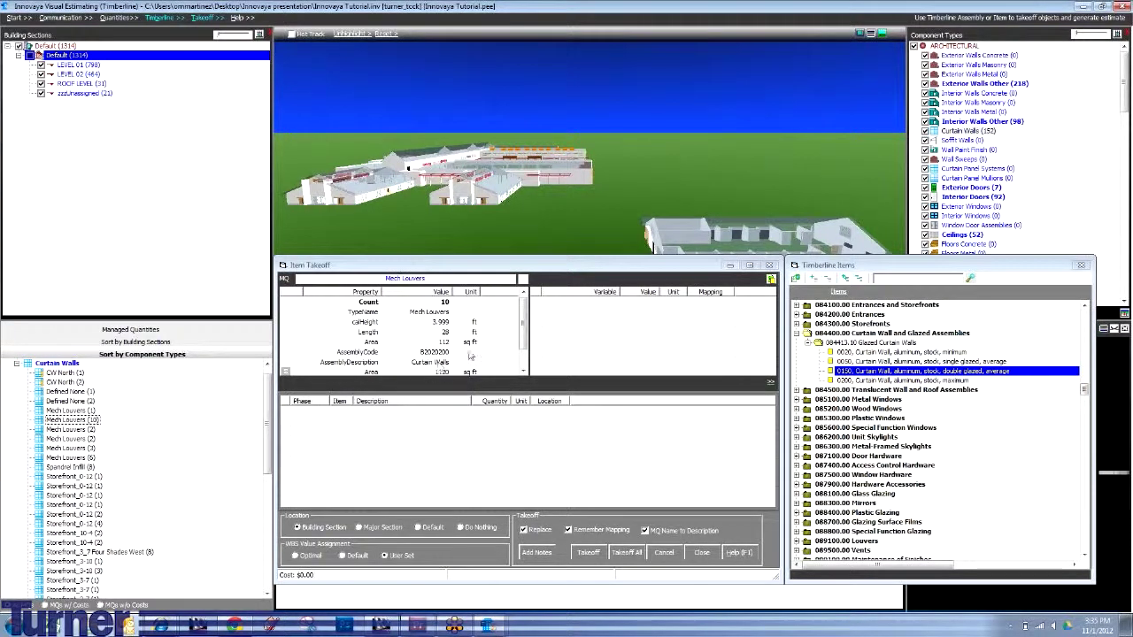
Add item 0020 (Curtain Wall, aluminum, stock, minimum) for Mech Louvers, mapping Length to Length and calHeight to Width or Height.
drag(524, 327, 527, 348)
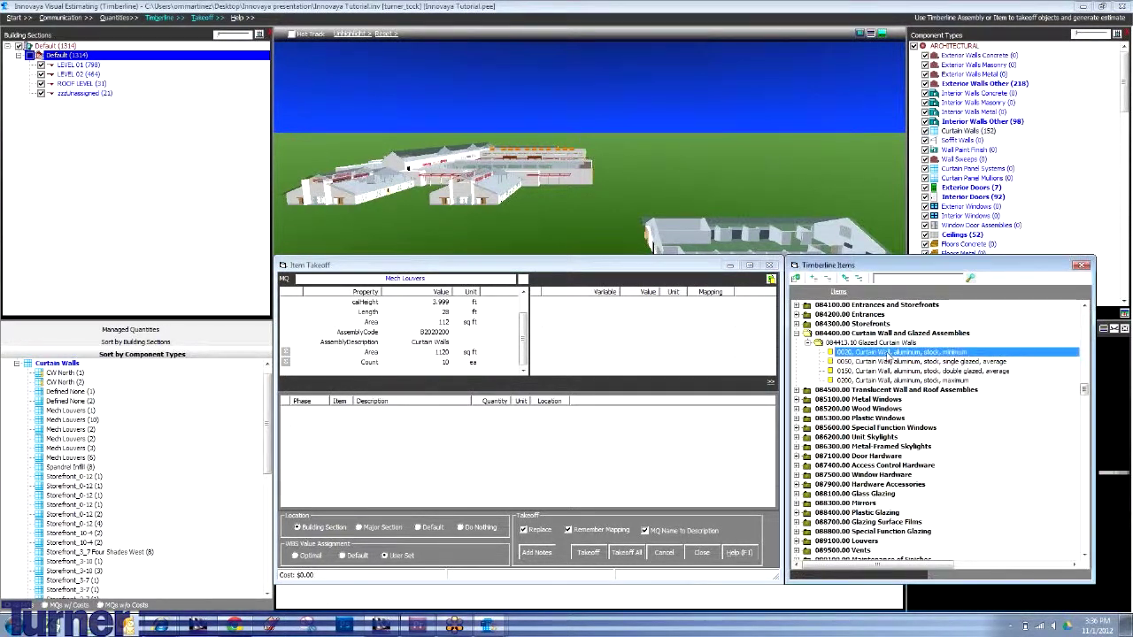
click(887, 353)
double_click(888, 352)
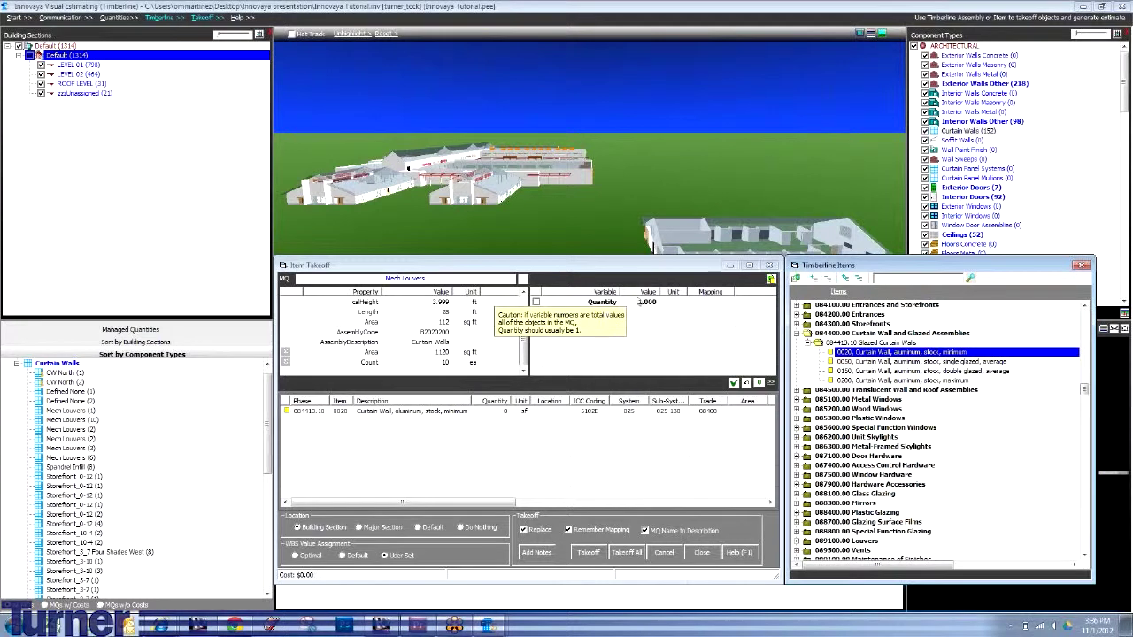
drag(447, 314, 659, 314)
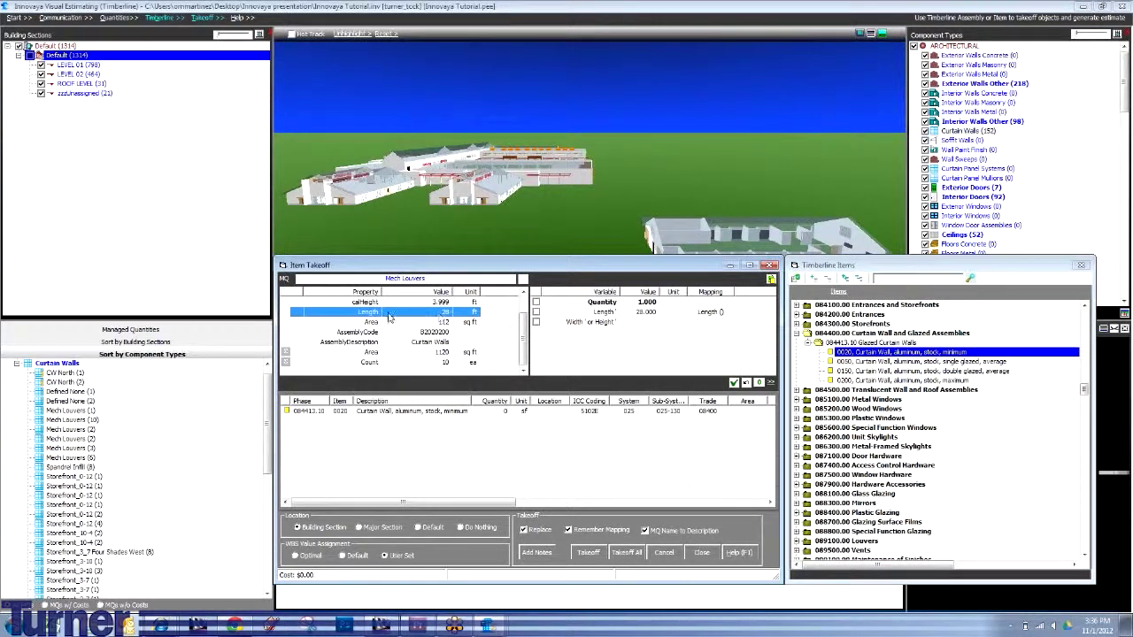
drag(433, 301, 649, 325)
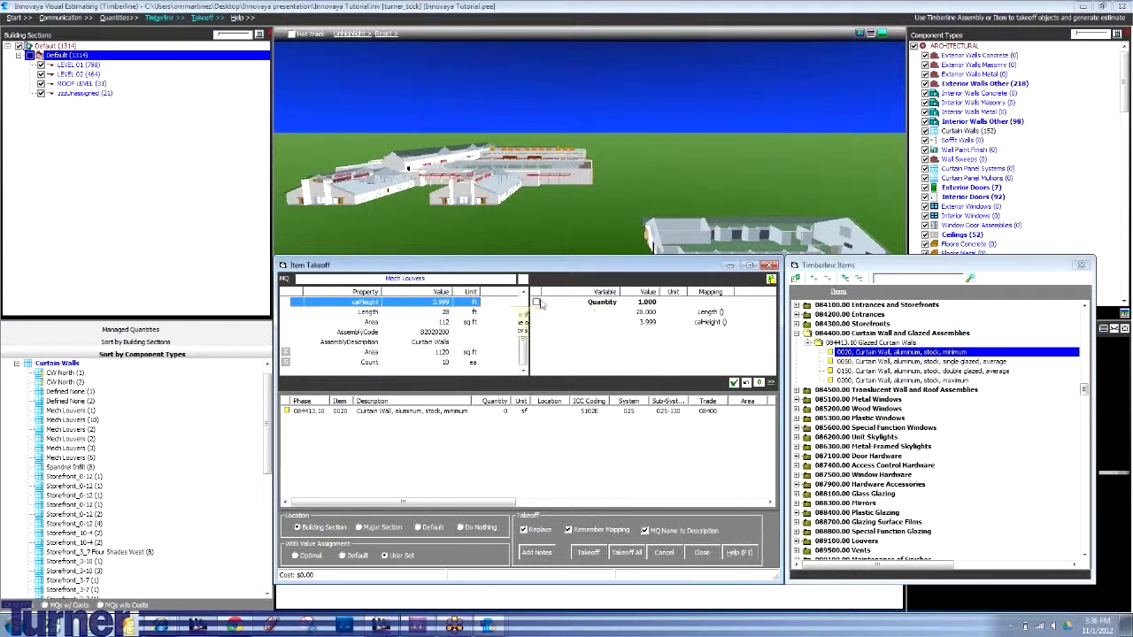
scroll(474, 305, up, 2)
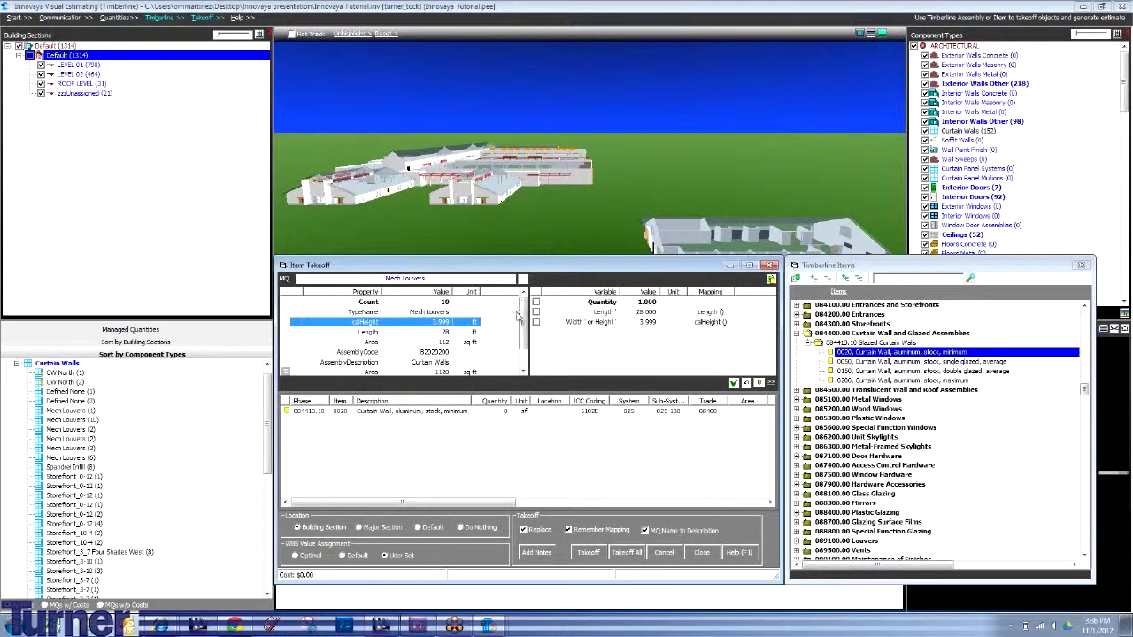
Assign the 1120 sq ft total Area to item 0020's quantity, apply an add pass and take Mech Louvers off to the estimate.
scroll(526, 354, down, 2)
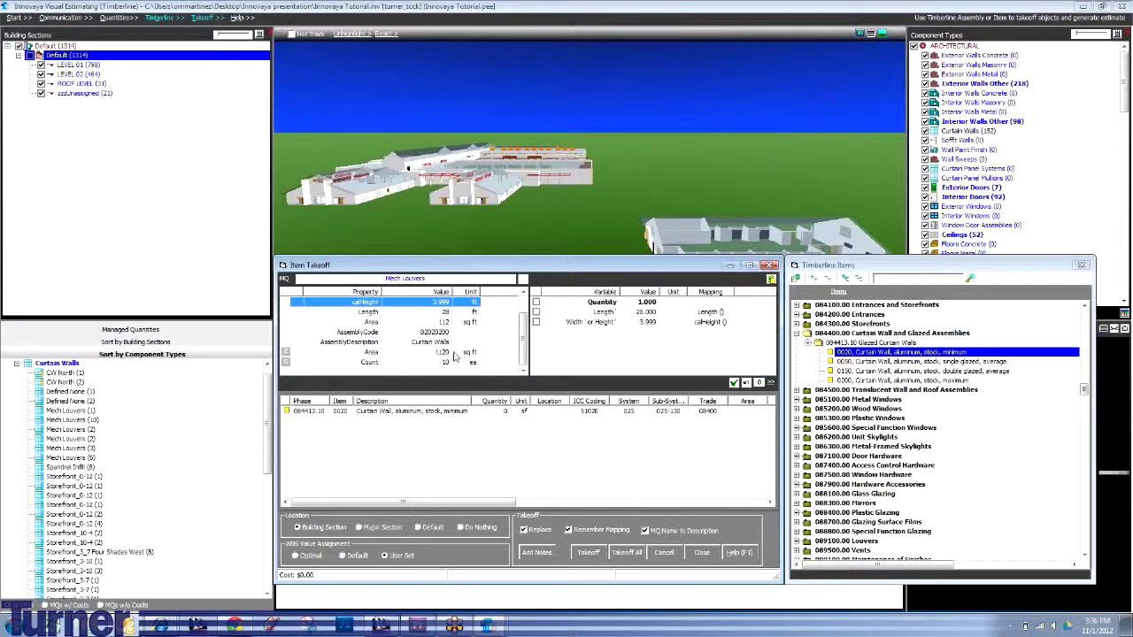
click(732, 383)
drag(428, 353, 492, 413)
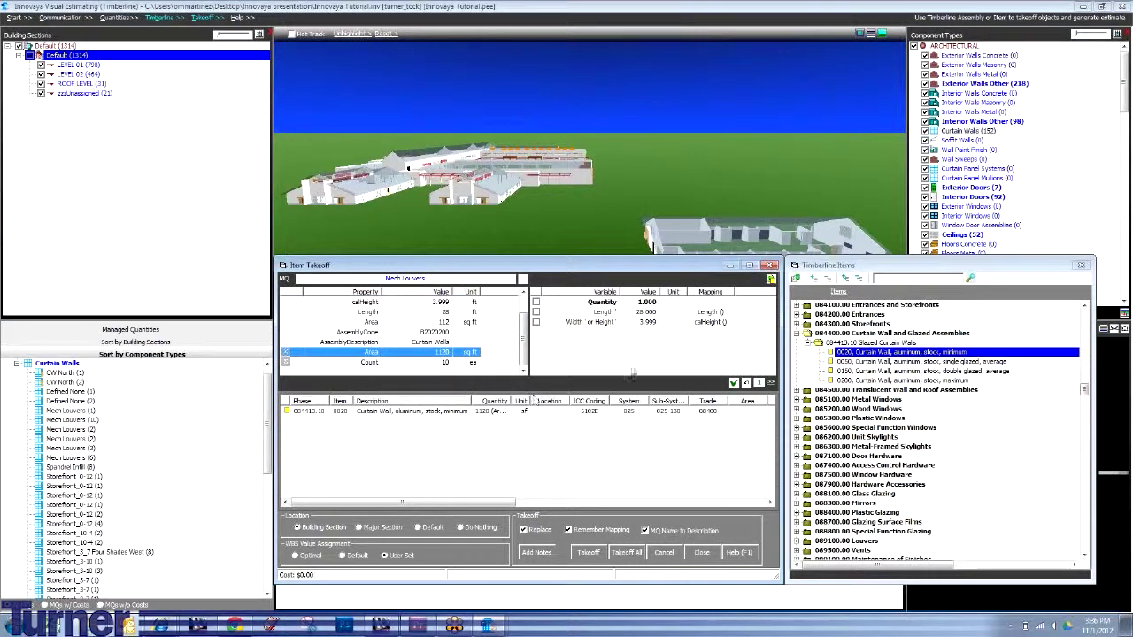
click(734, 384)
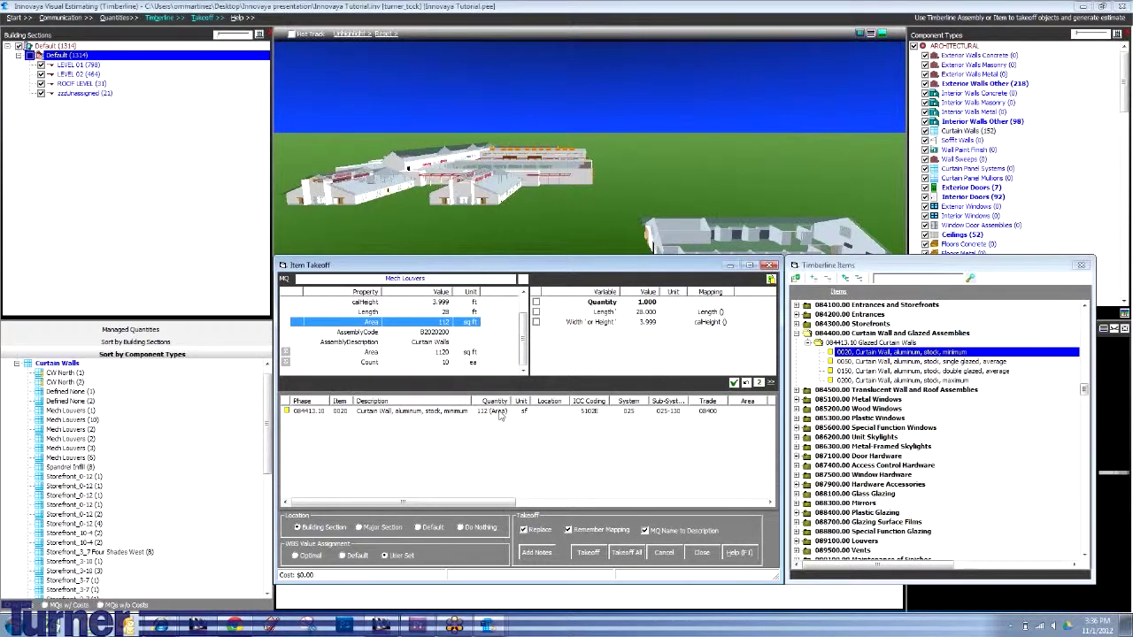
click(587, 553)
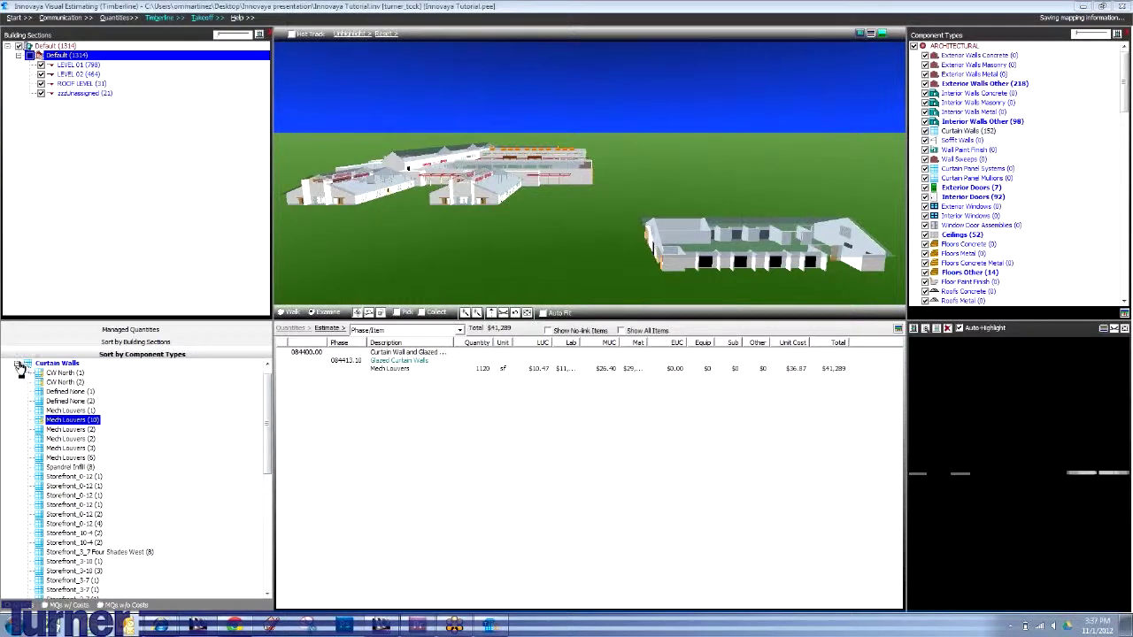
Look over the Timberline assembly groups in Assembly Takeoff, with 32- EXTERIOR IMPROVEMENTS collapsed.
click(202, 17)
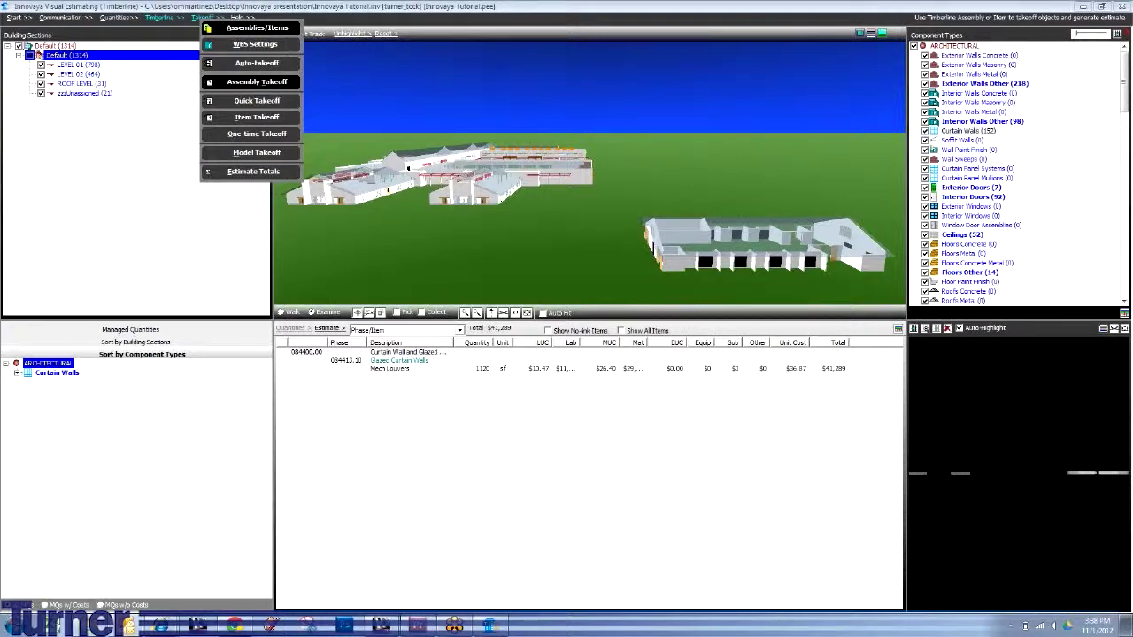
click(257, 82)
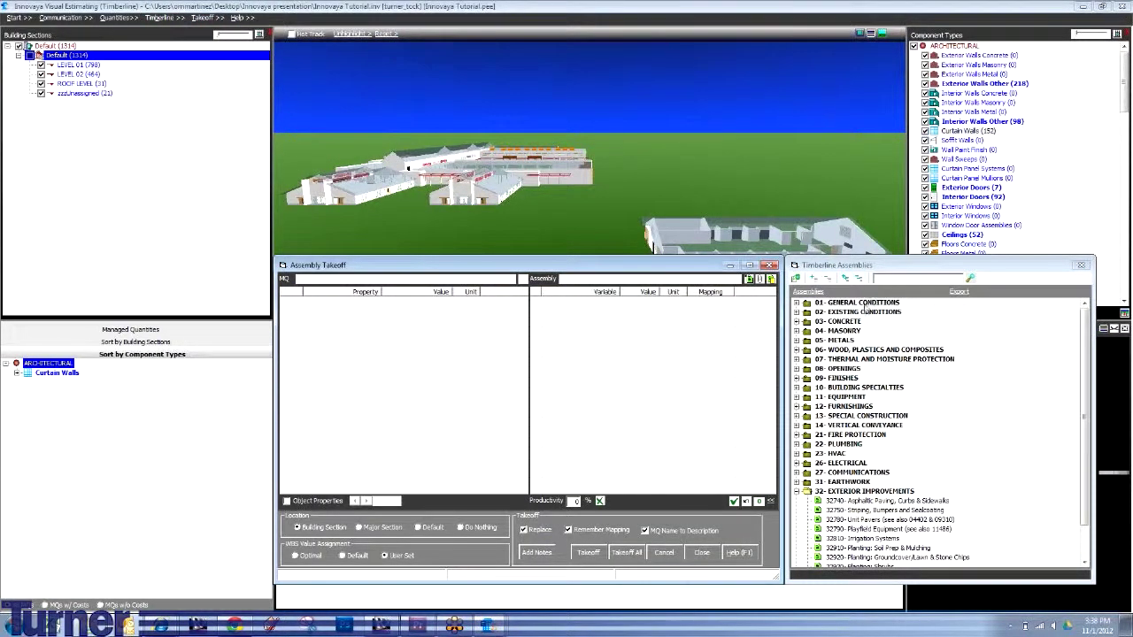
click(799, 500)
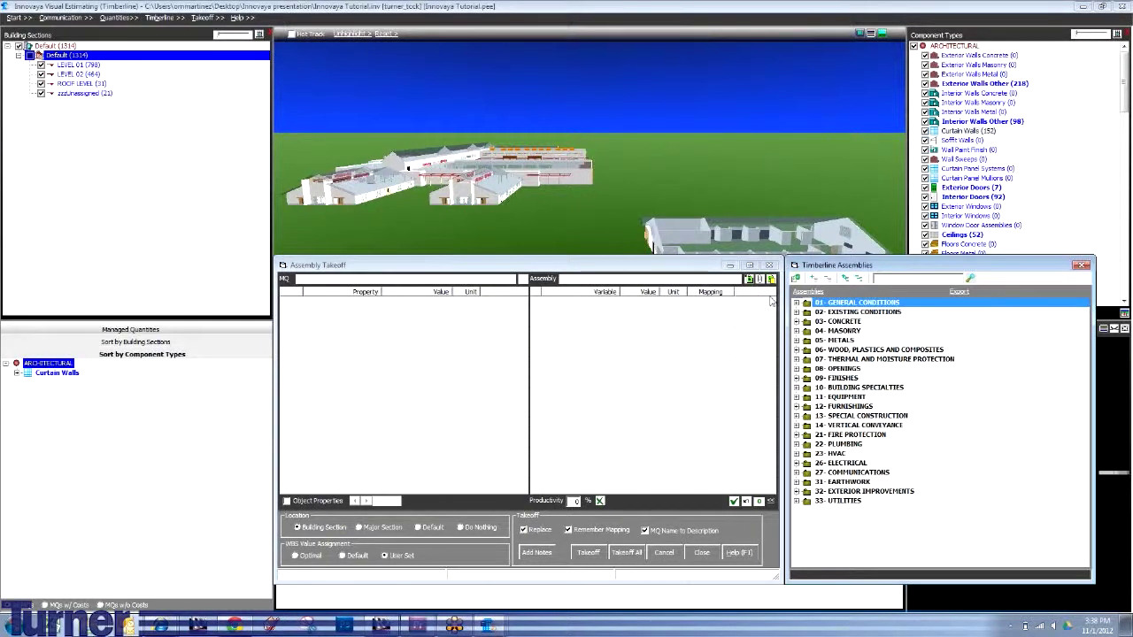
Start generating managed quantities for Interior Walls Other across all building sections under Default.
click(159, 18)
click(159, 18)
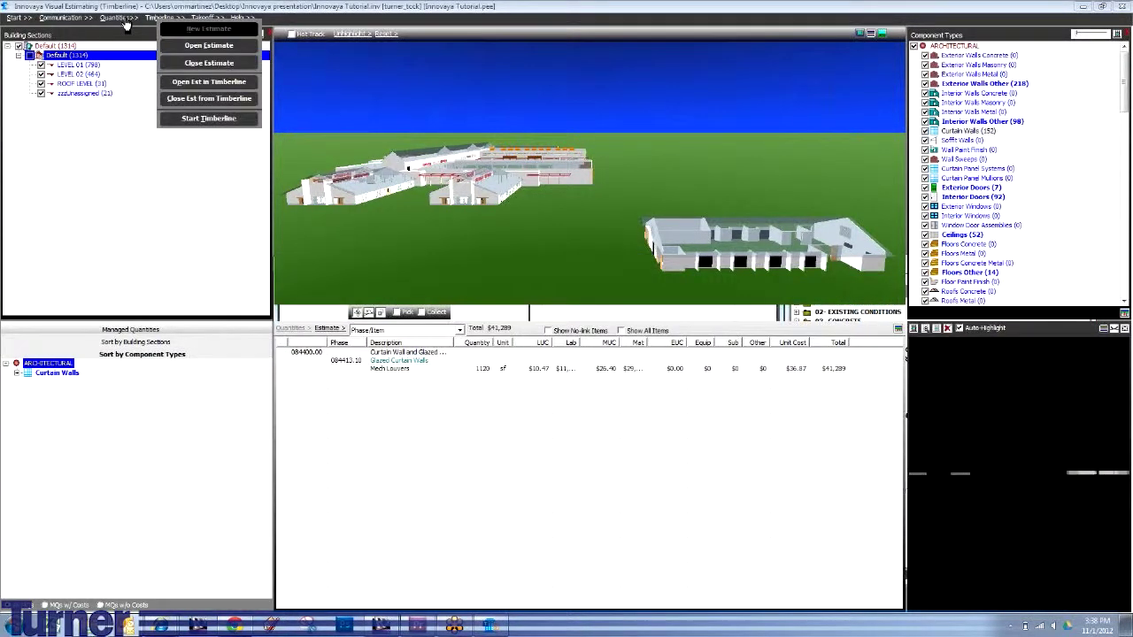
click(161, 47)
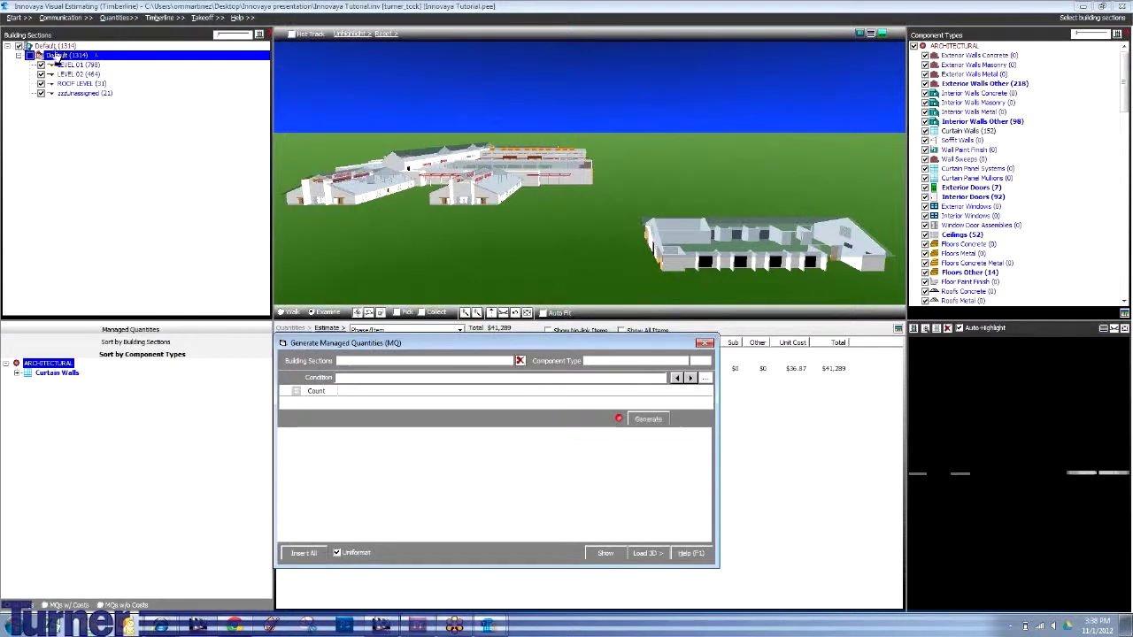
click(380, 361)
click(969, 131)
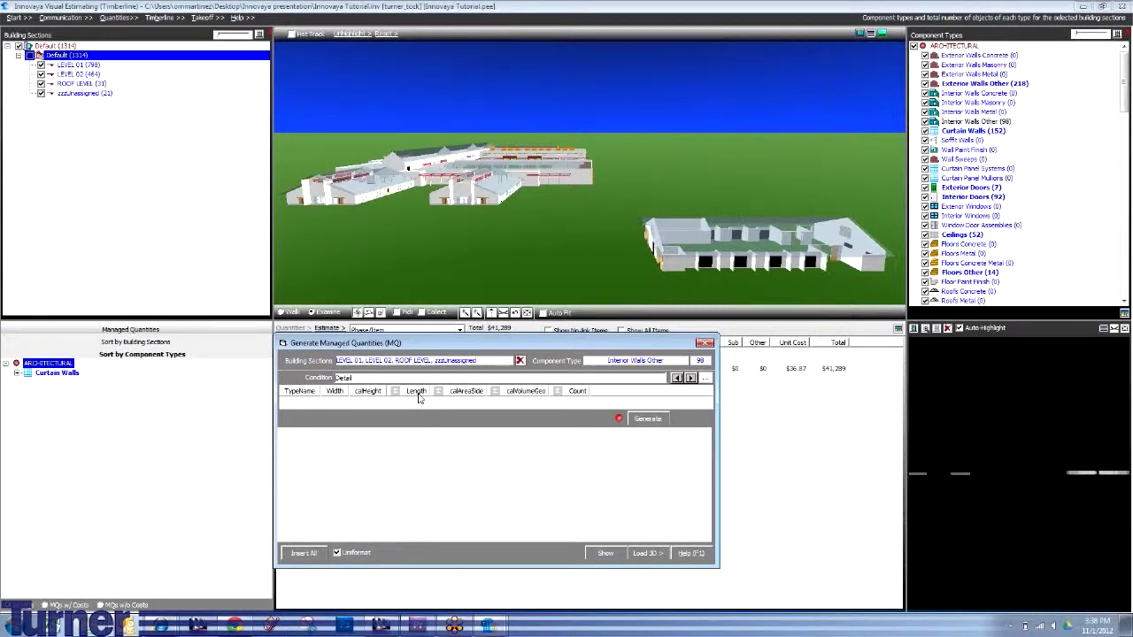
Remove the calAreaSide and calVolumeGeo columns from the Interior Walls Other condition.
right_click(472, 392)
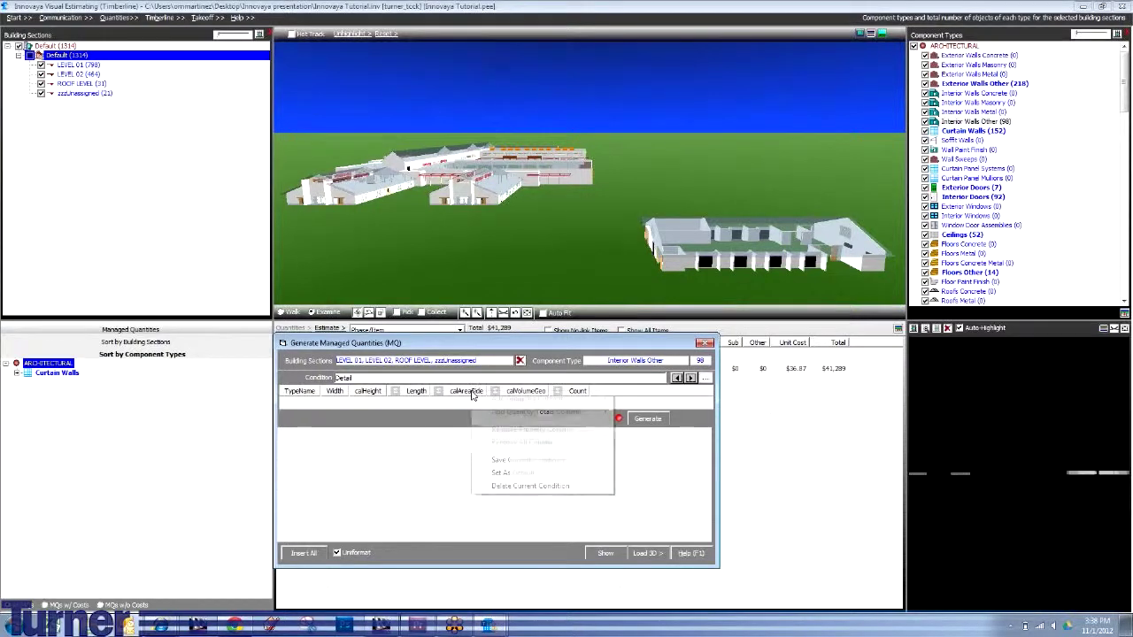
click(508, 434)
right_click(464, 392)
click(493, 431)
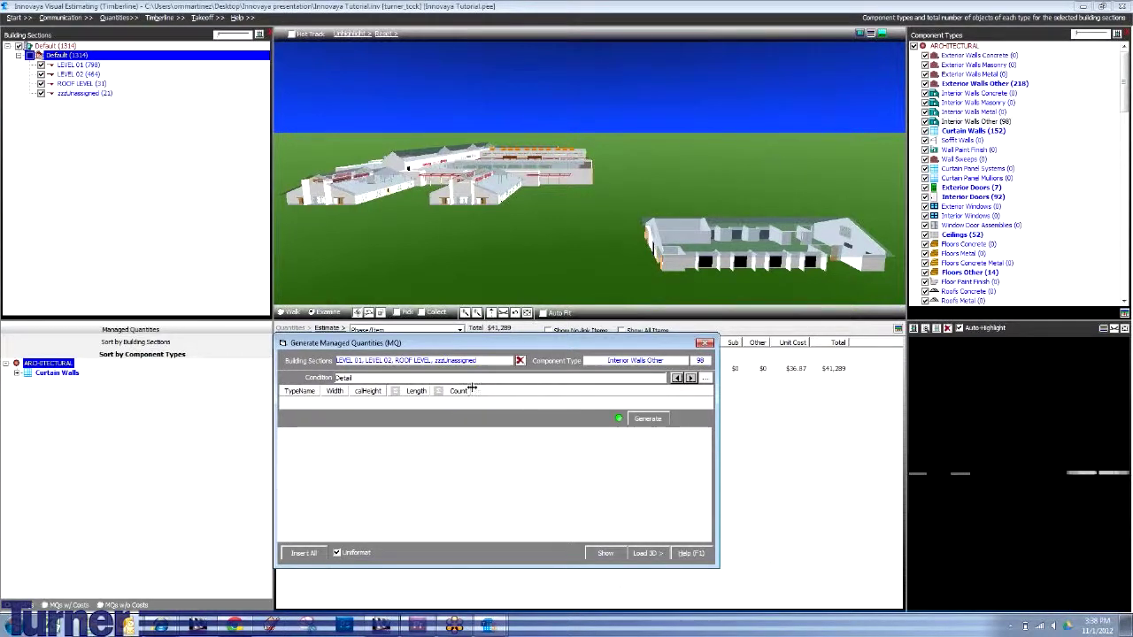
Add an Area quantity totals column and an Area grouping criterion to the Interior Walls Other condition.
right_click(476, 394)
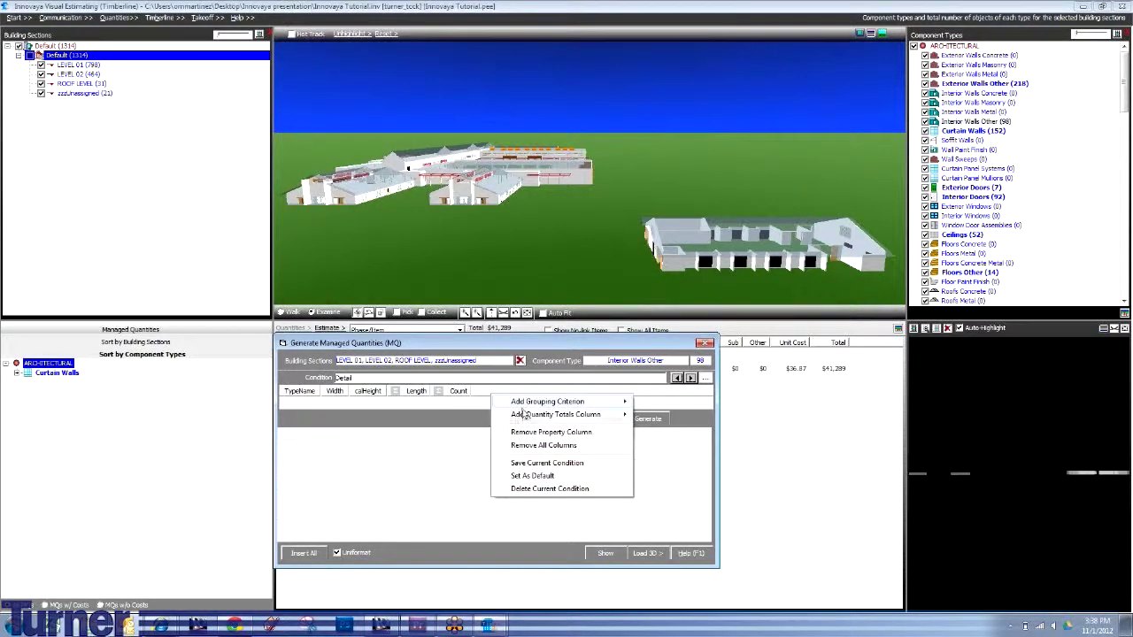
mouse_move(524, 416)
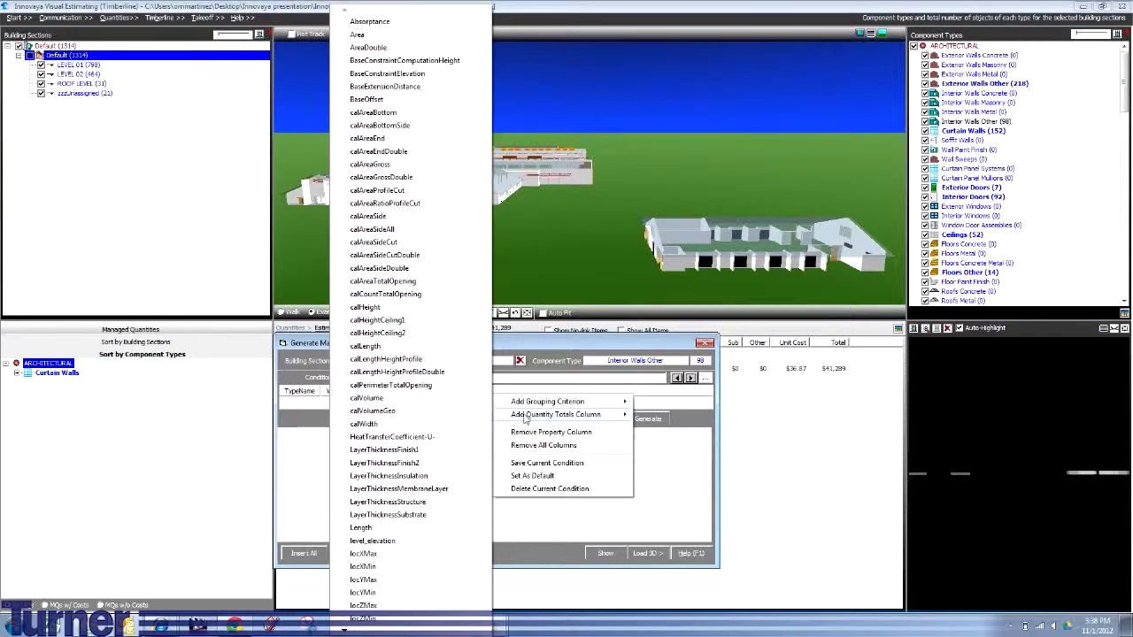
click(419, 308)
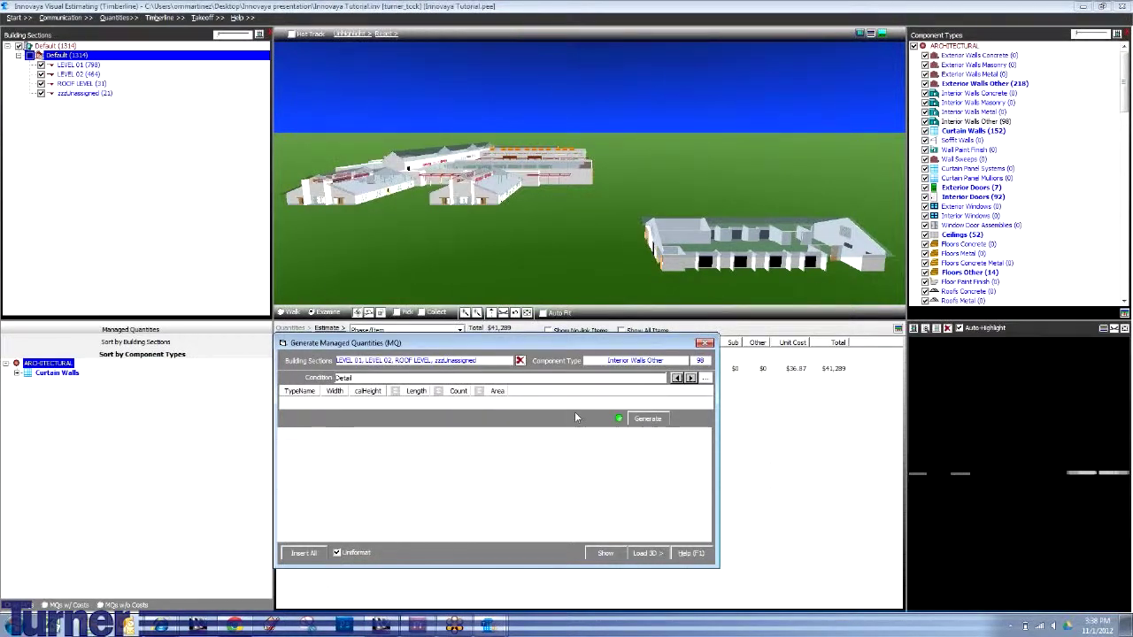
right_click(543, 393)
mouse_move(576, 398)
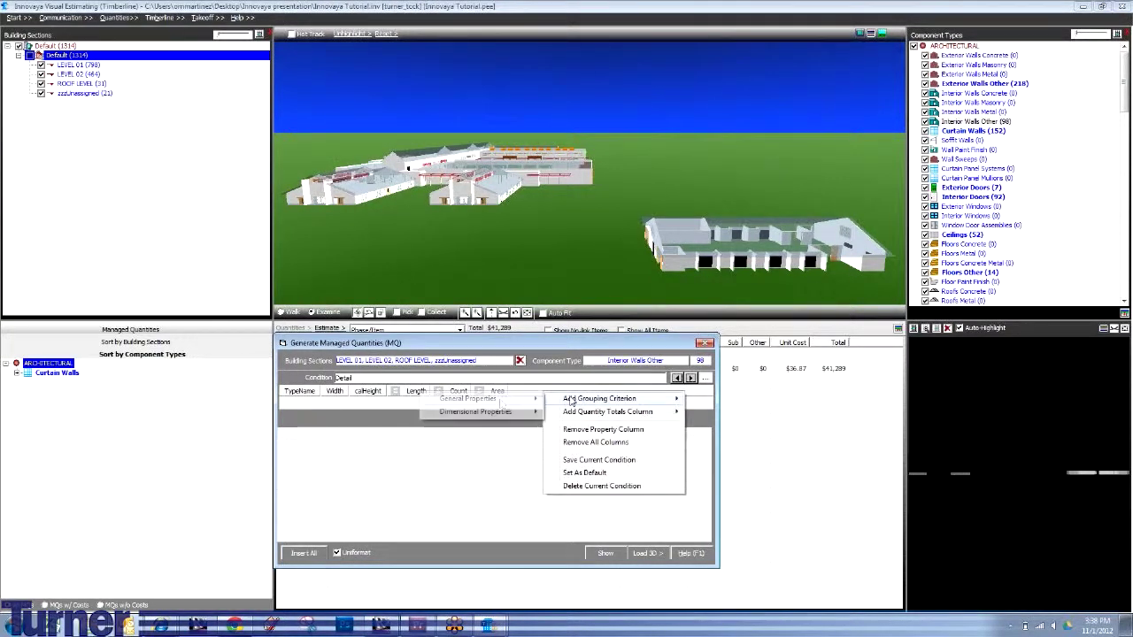
mouse_move(500, 404)
click(316, 77)
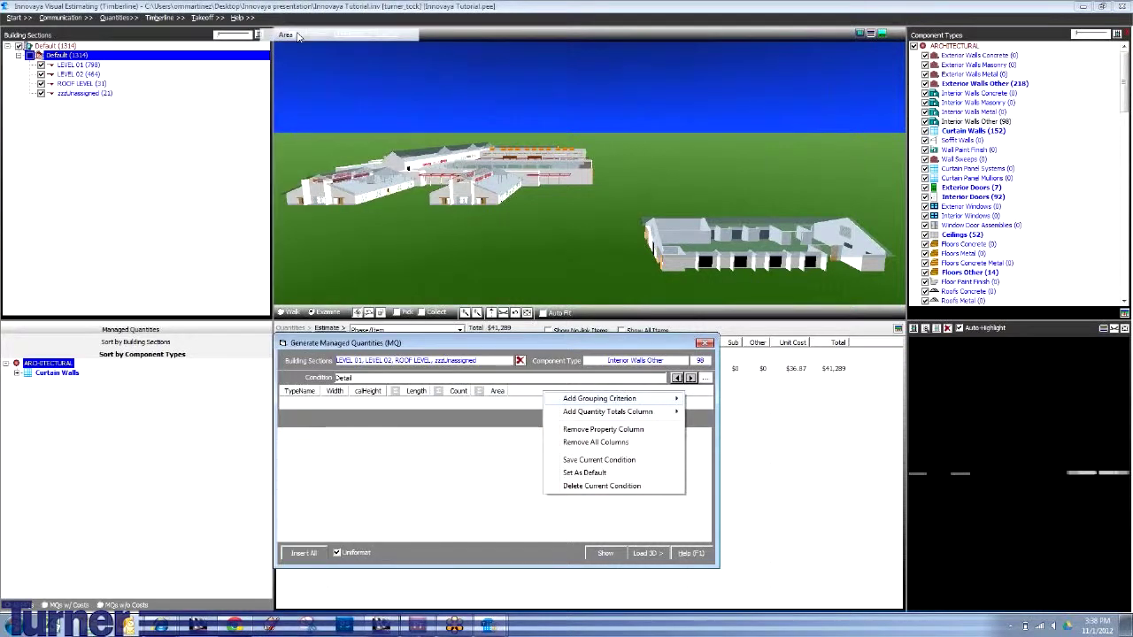
Arrange the Area grouping column and Area totals column between the Length totals and Count columns.
right_click(568, 395)
mouse_move(596, 409)
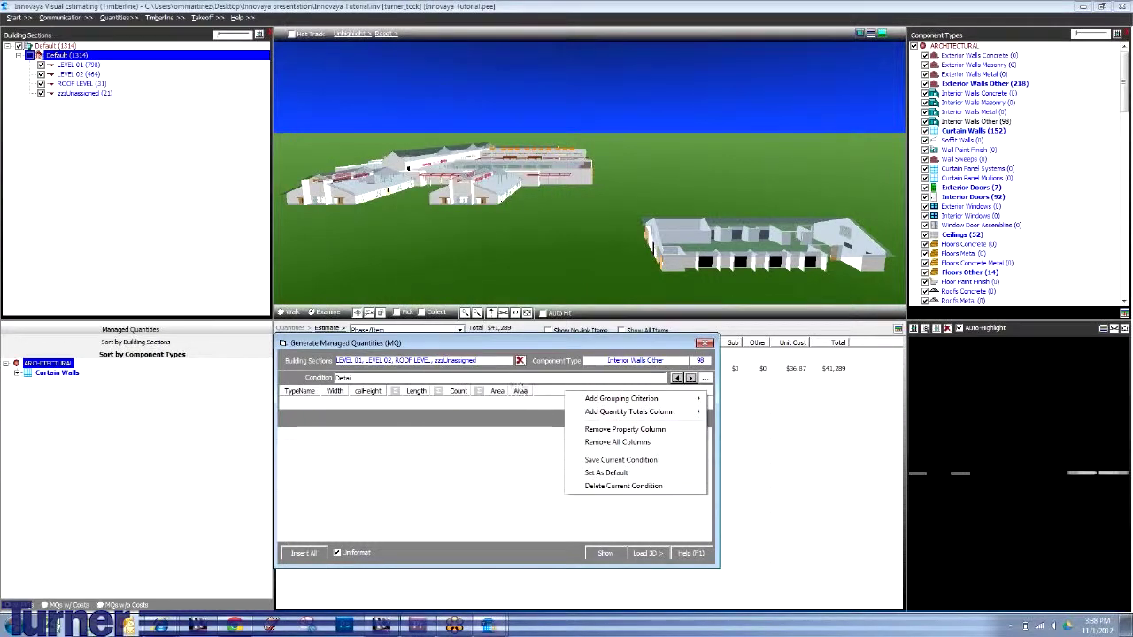
click(519, 392)
drag(519, 392, 443, 391)
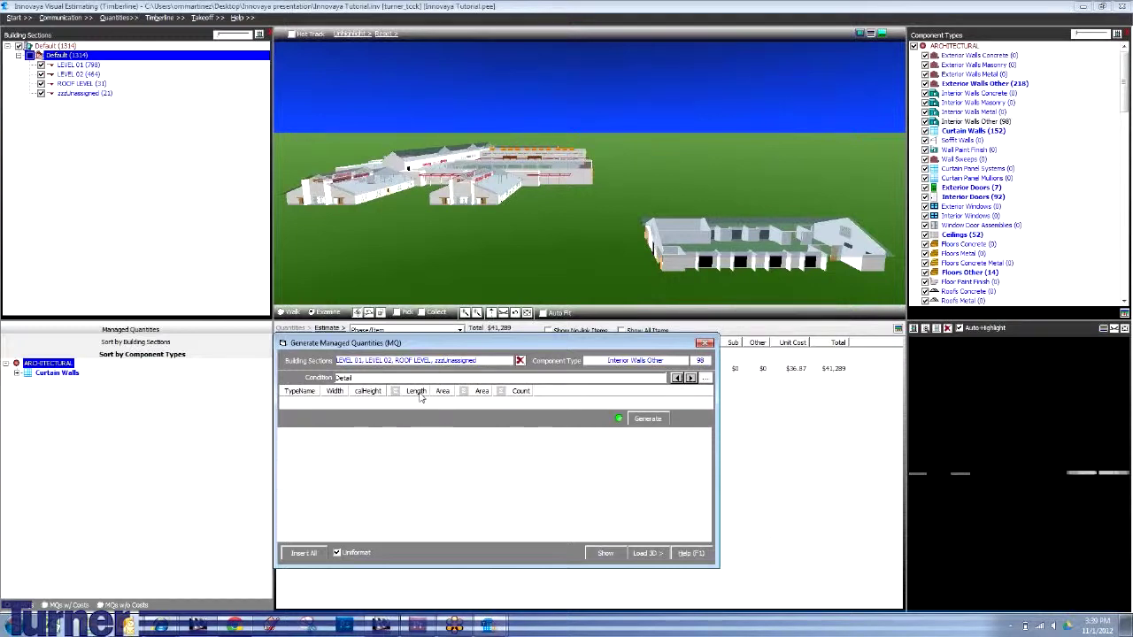
Add a Length grouping criterion and place it between calHeight and the Length totals column.
right_click(562, 392)
mouse_move(598, 414)
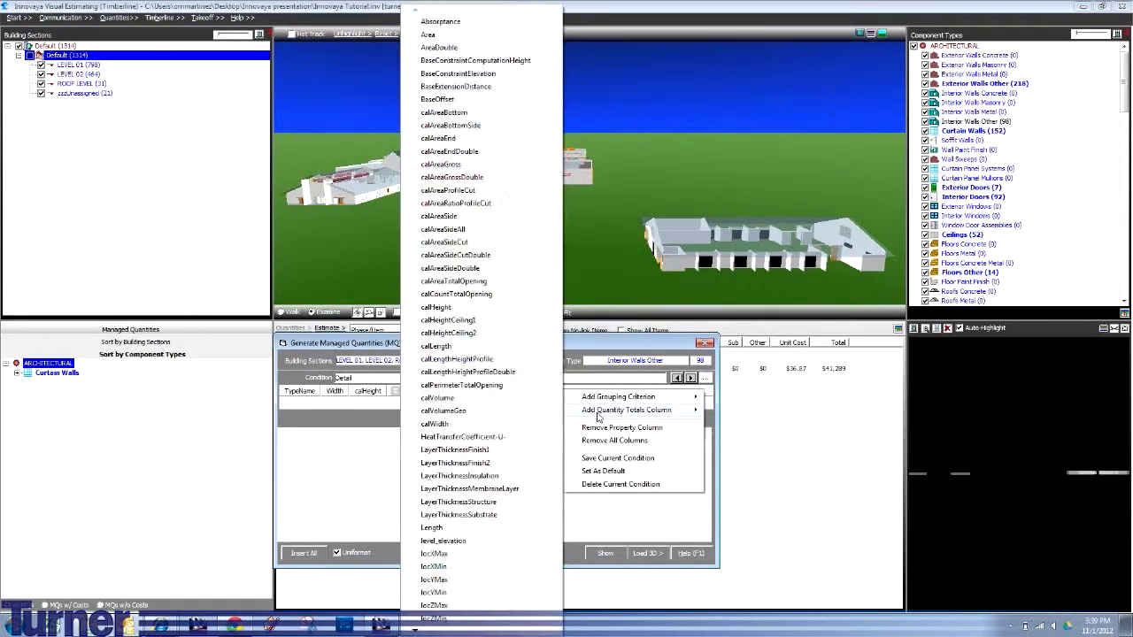
mouse_move(496, 417)
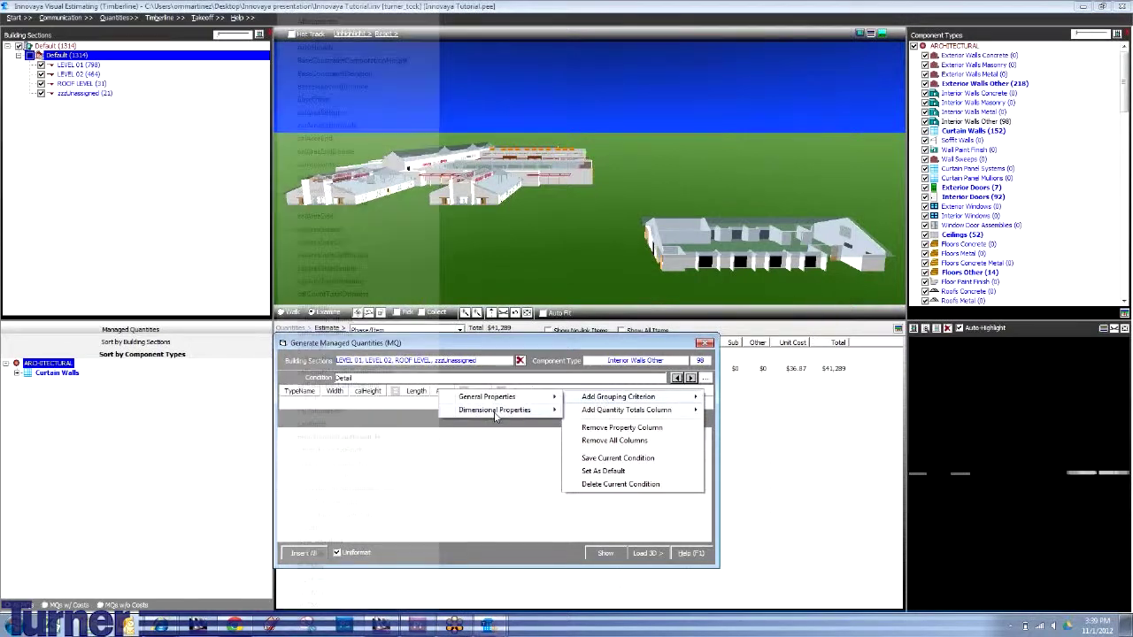
click(533, 435)
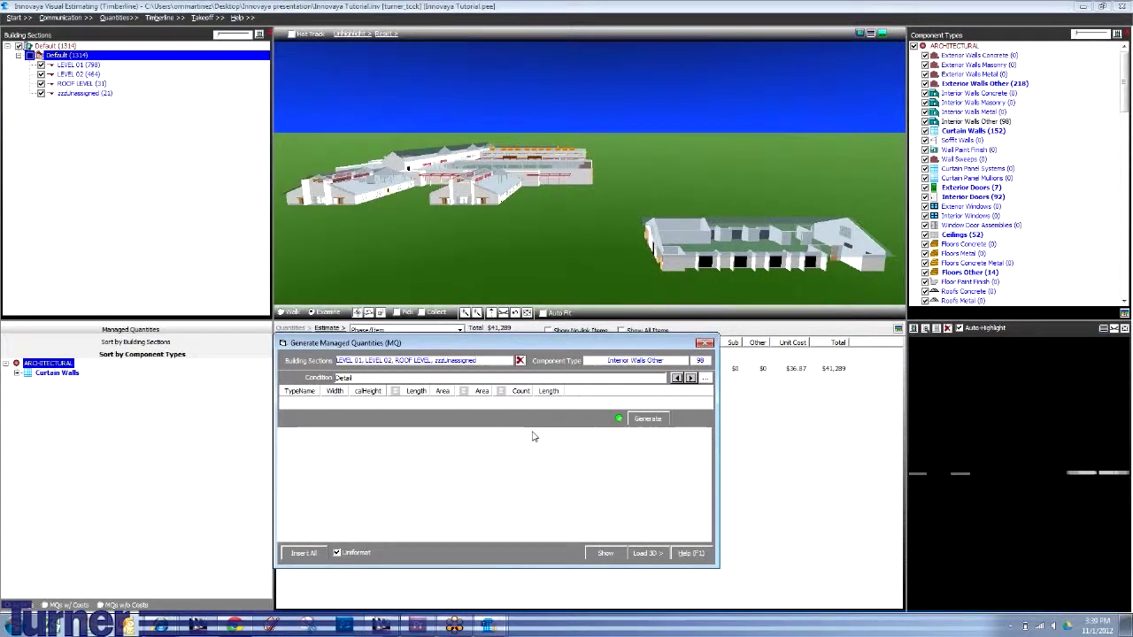
drag(549, 390, 388, 390)
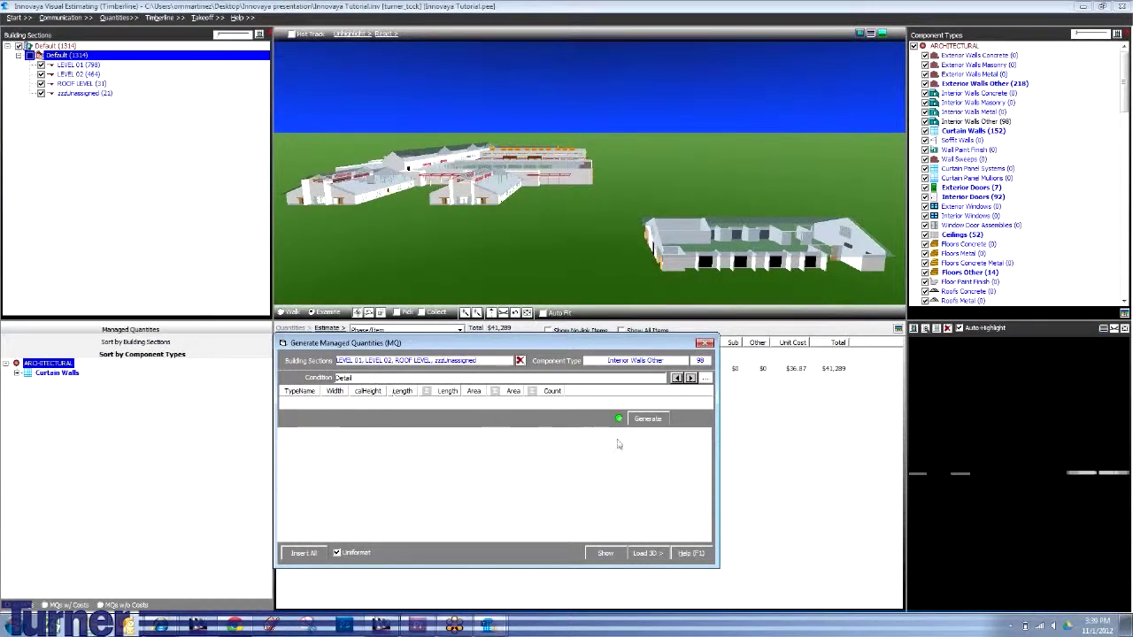
click(705, 378)
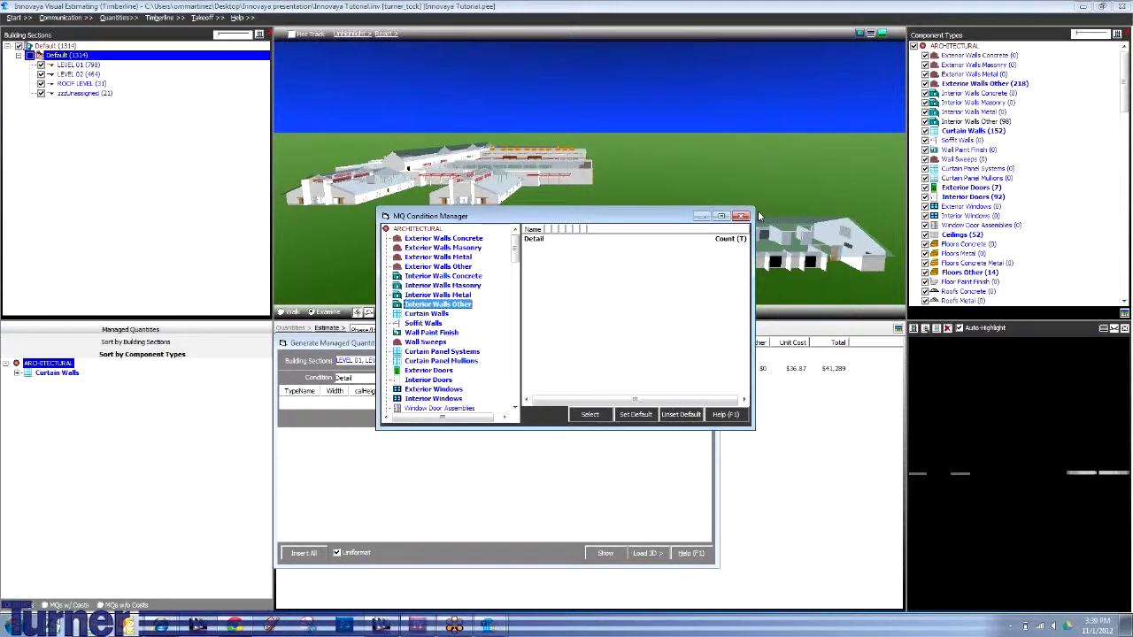
click(741, 218)
right_click(578, 387)
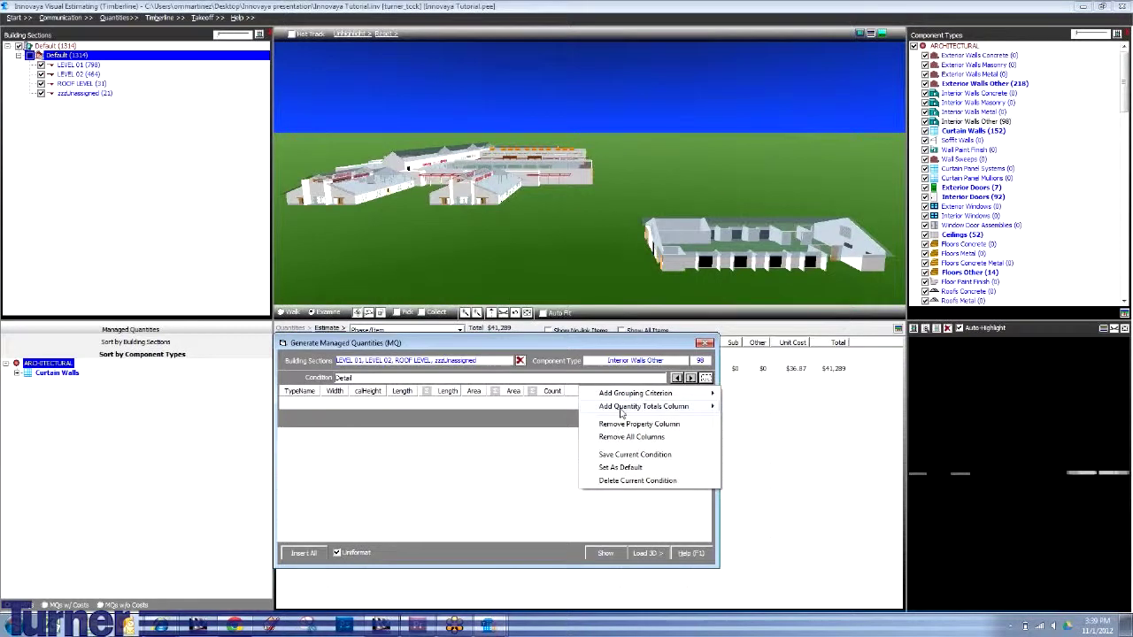
click(624, 455)
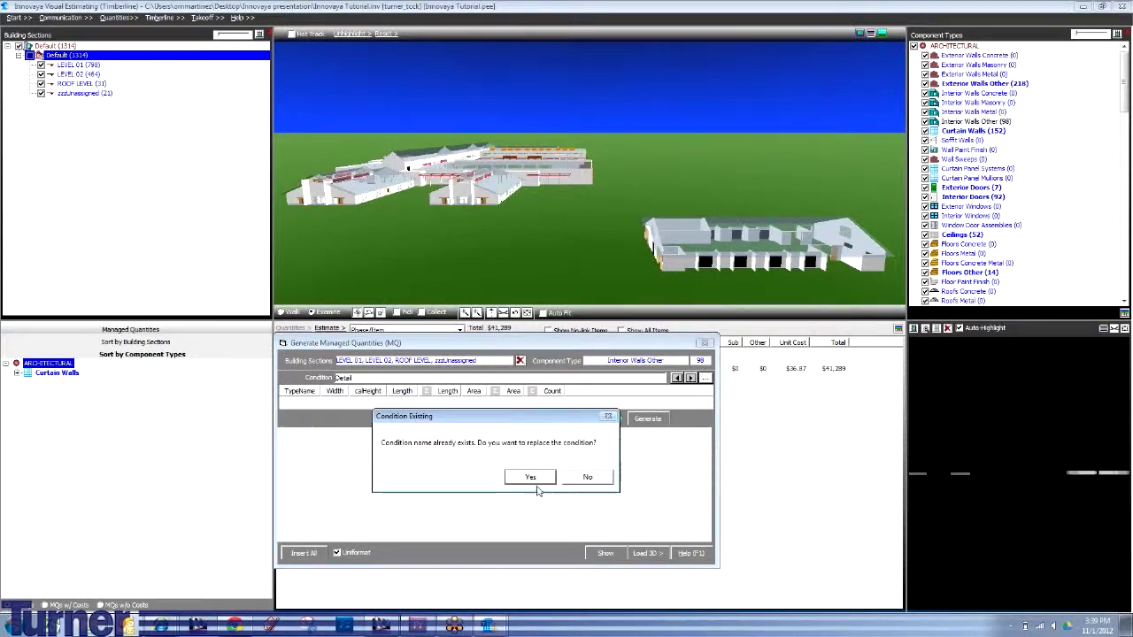
click(567, 476)
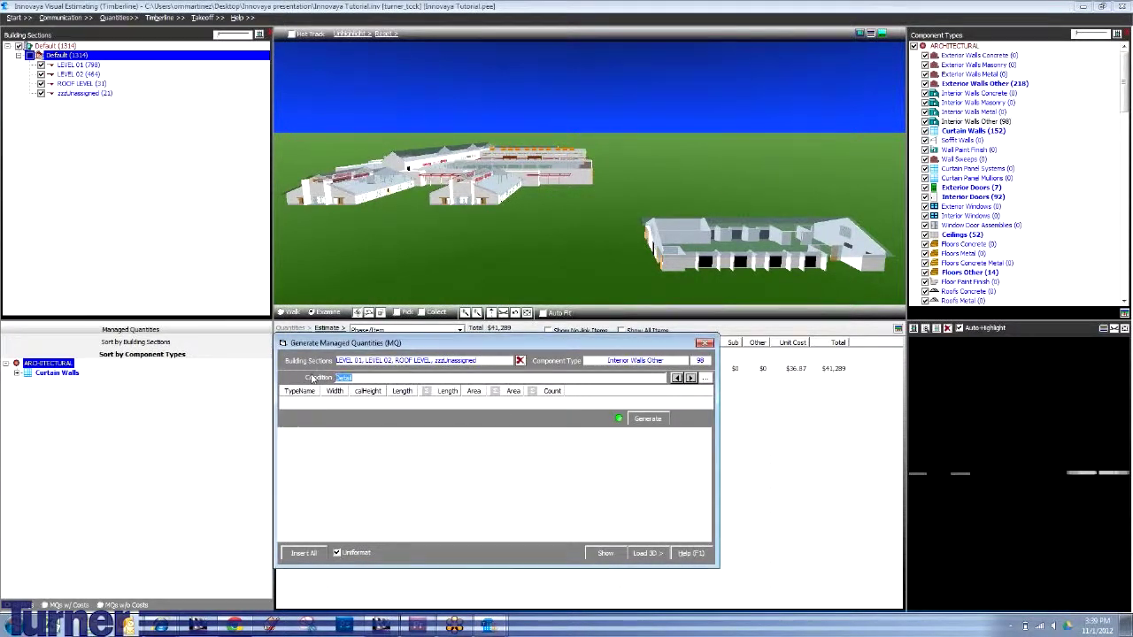
Name the condition CMU and save it as the current condition.
text(CMU)
right_click(603, 395)
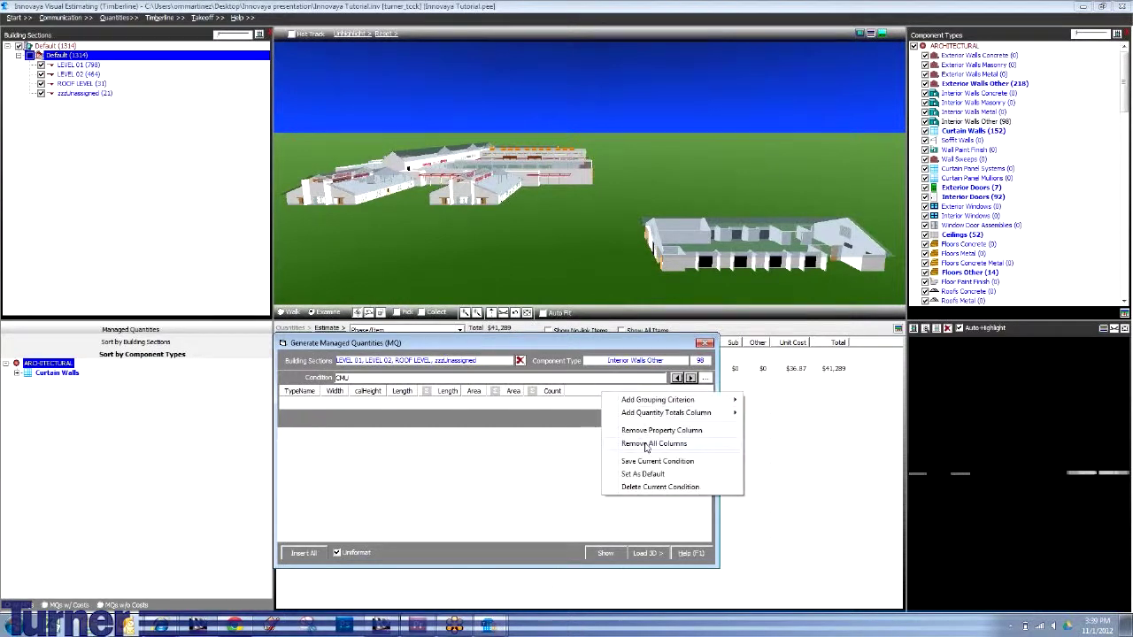
click(643, 461)
Generate the Interior Walls Other managed quantities, insert them all and expand their group in the component type list.
click(646, 419)
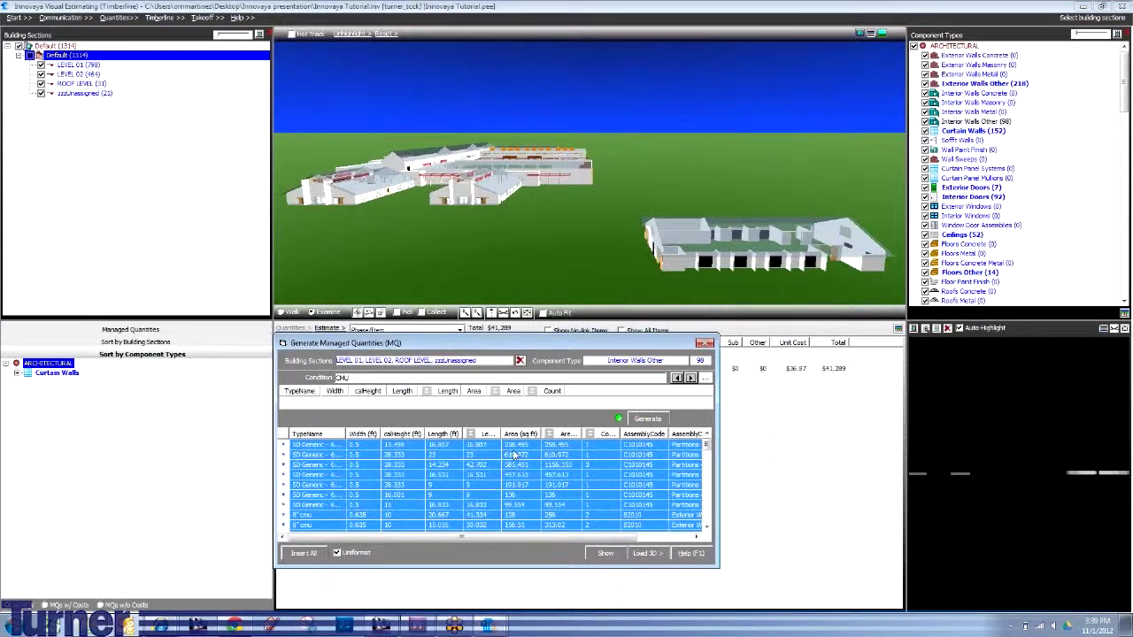
click(302, 554)
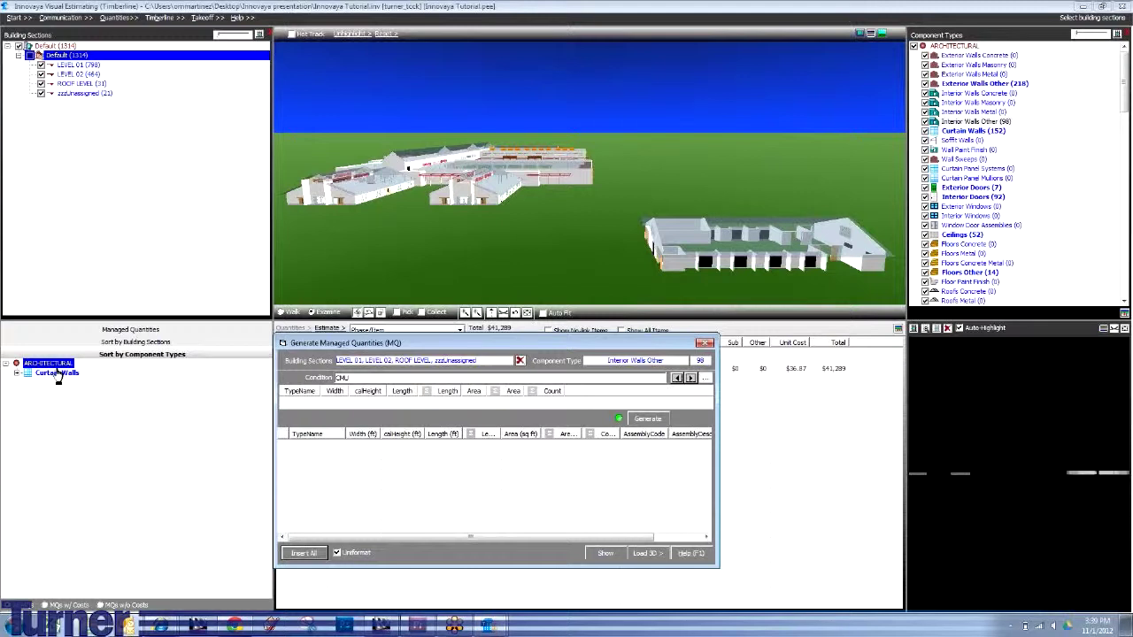
click(104, 356)
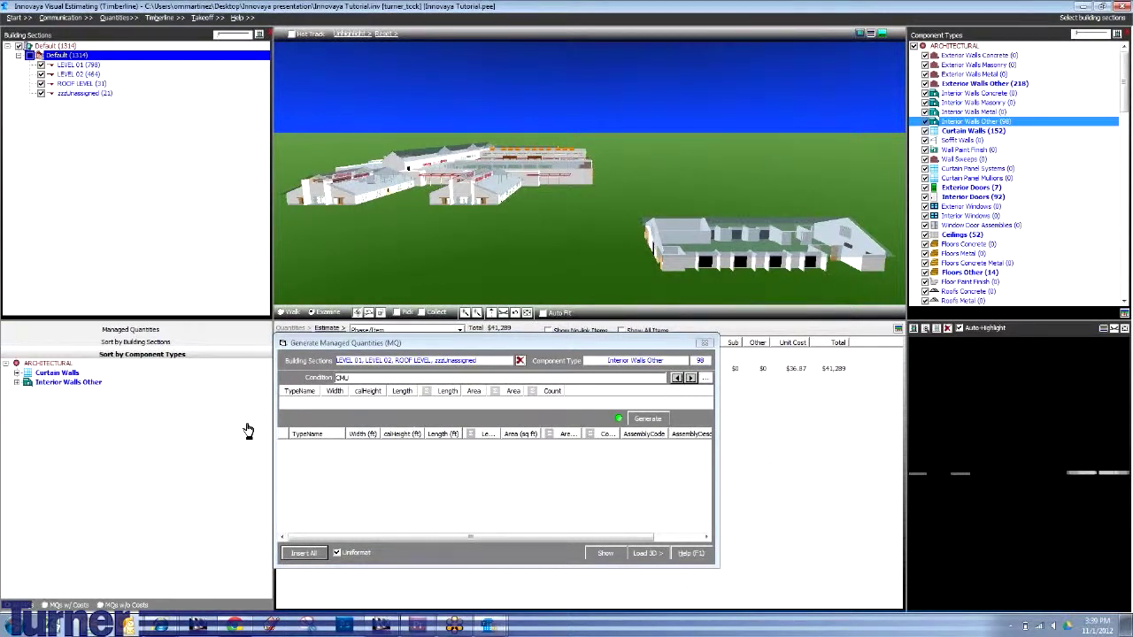
click(16, 383)
click(704, 344)
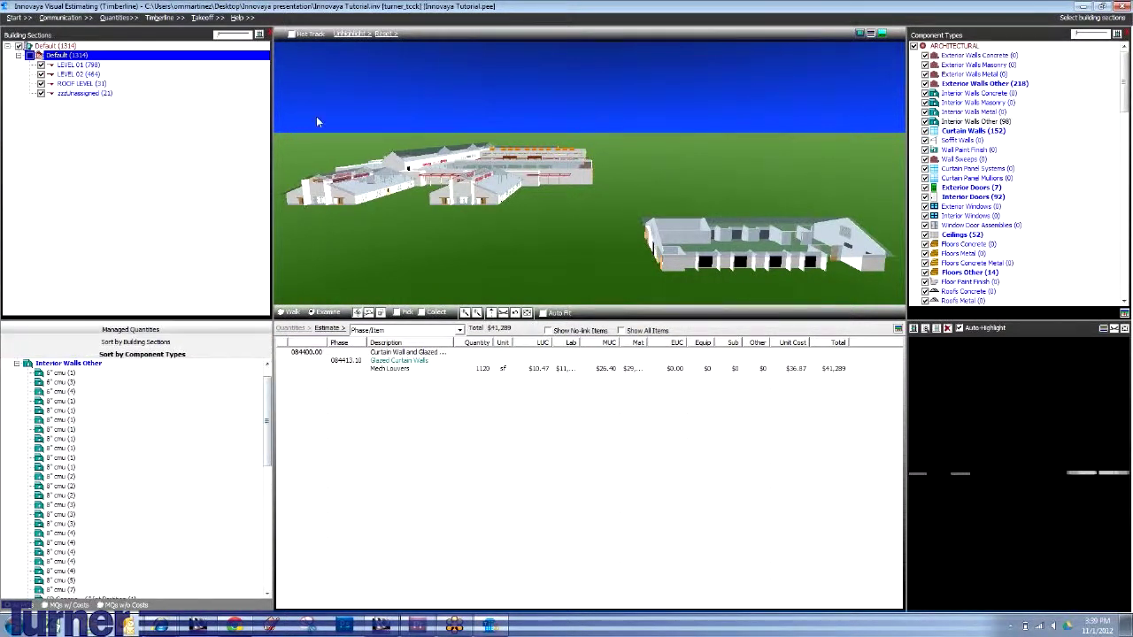
Load the 6" cmu (4) managed quantity into Assembly Takeoff.
click(199, 18)
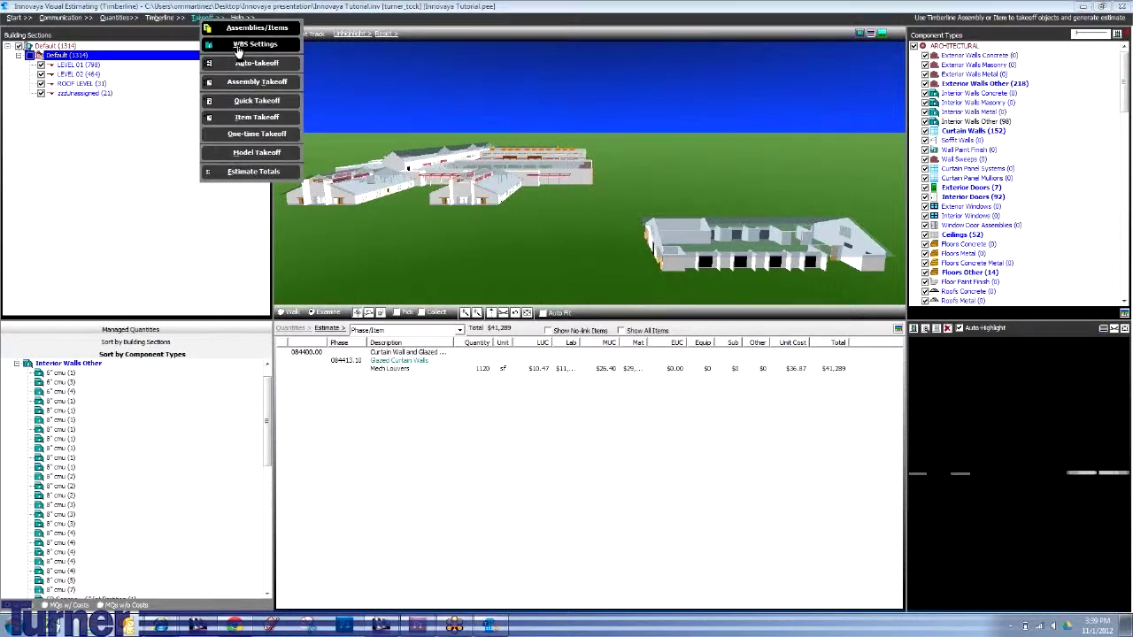
click(257, 81)
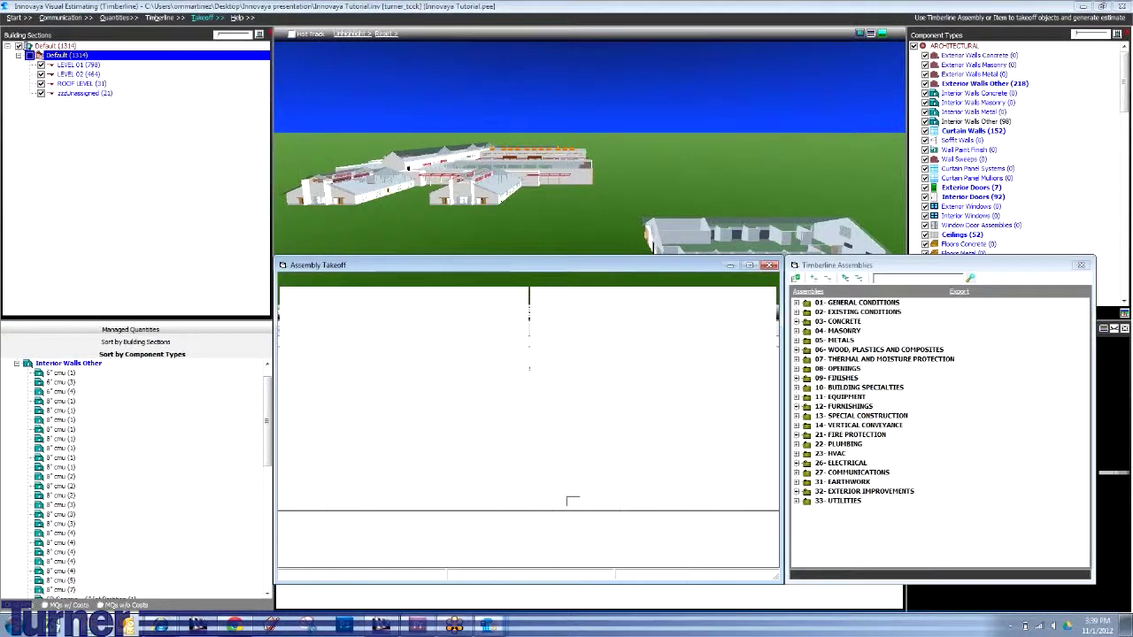
click(58, 392)
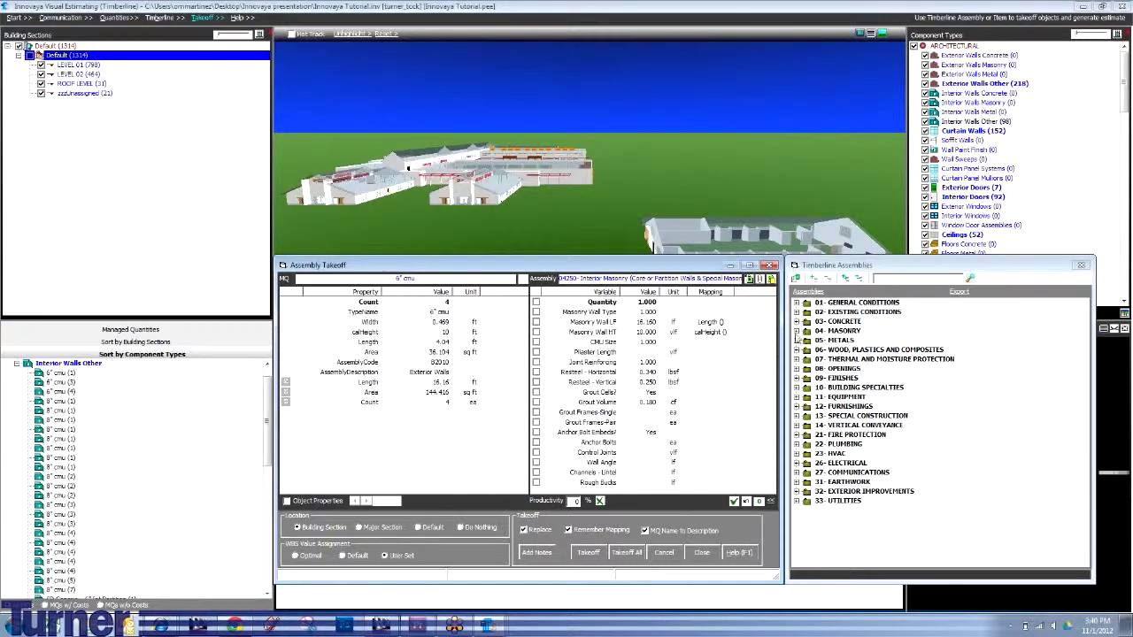
Take off the 6" cmu quantity with assembly 04250 Interior Masonry, mapping calHeight to Masonry Wall HT, and widen the estimate's Quantity column.
click(796, 331)
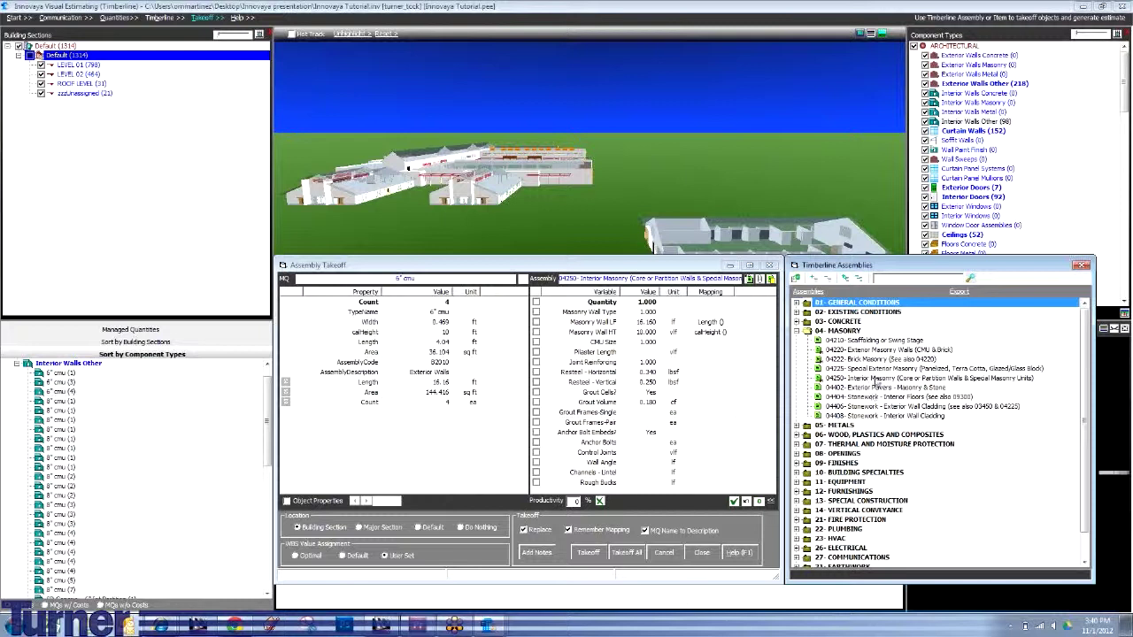
click(883, 380)
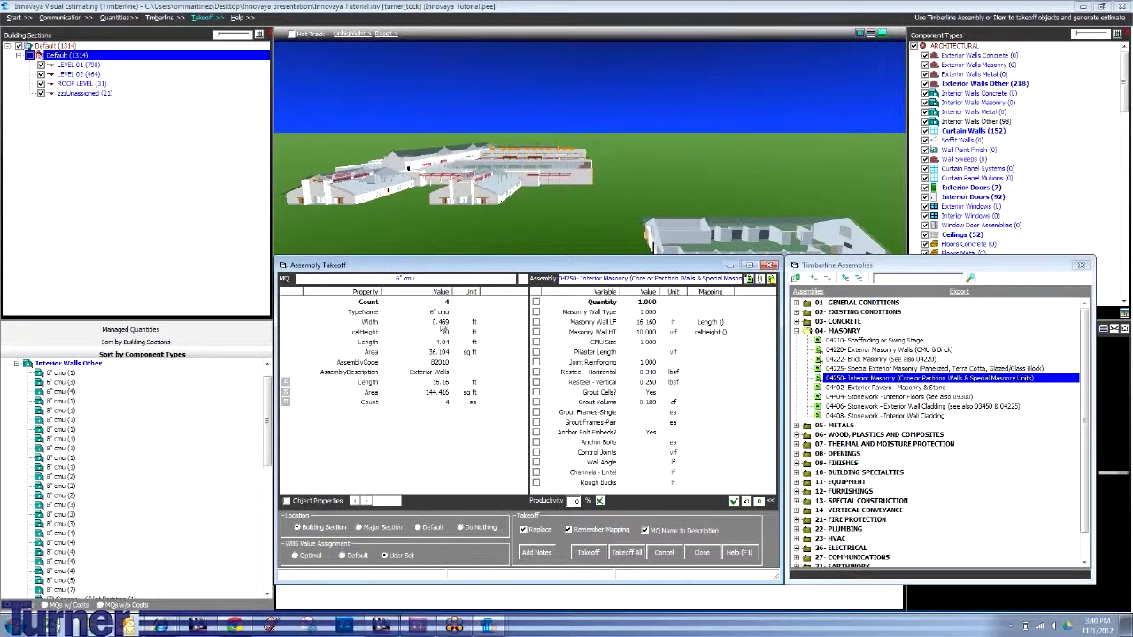
drag(445, 335, 653, 339)
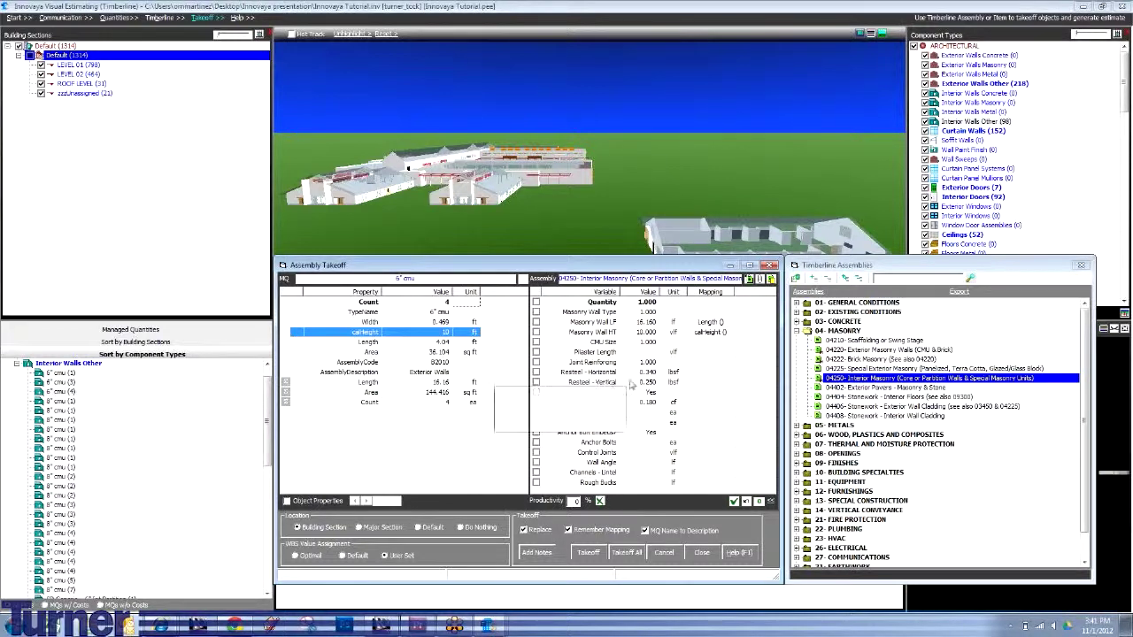
mouse_move(630, 389)
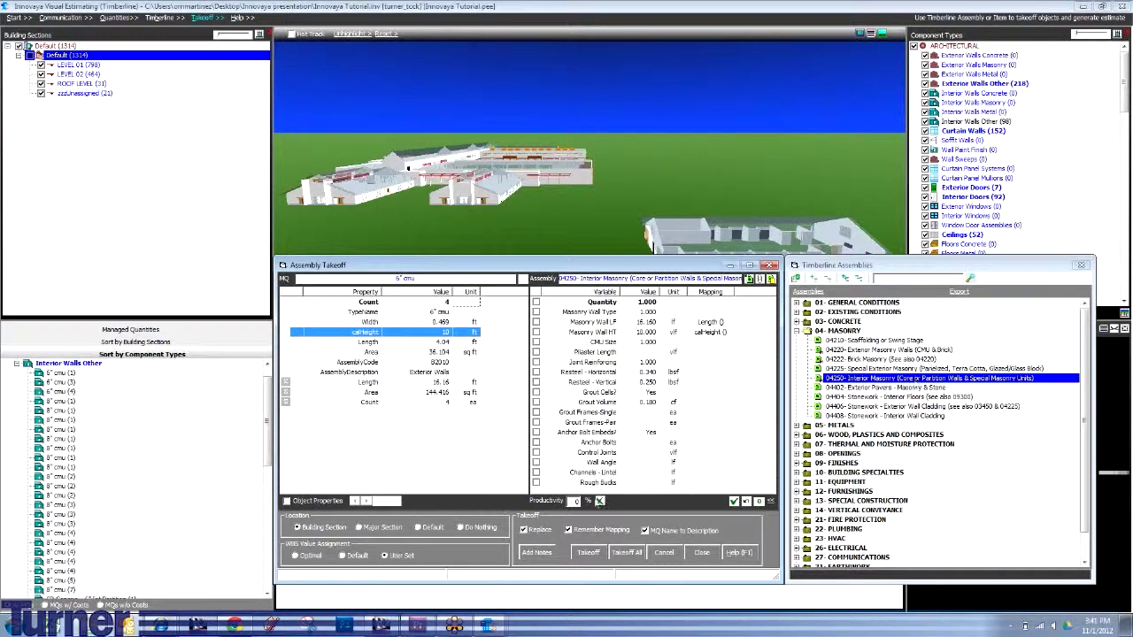
click(600, 552)
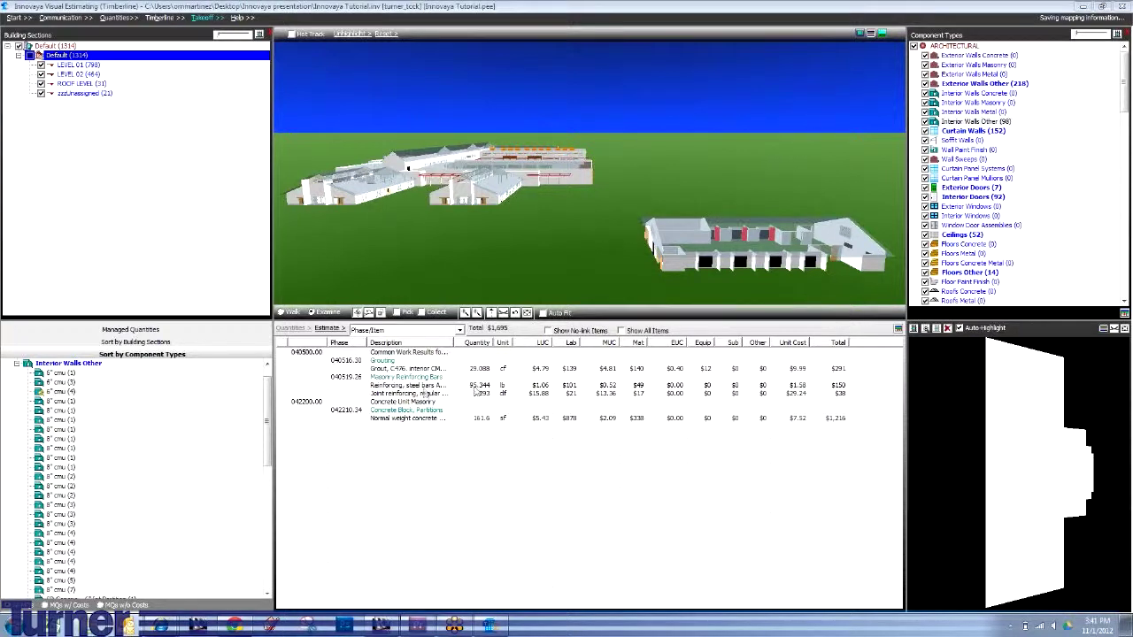
drag(494, 342, 526, 346)
click(531, 352)
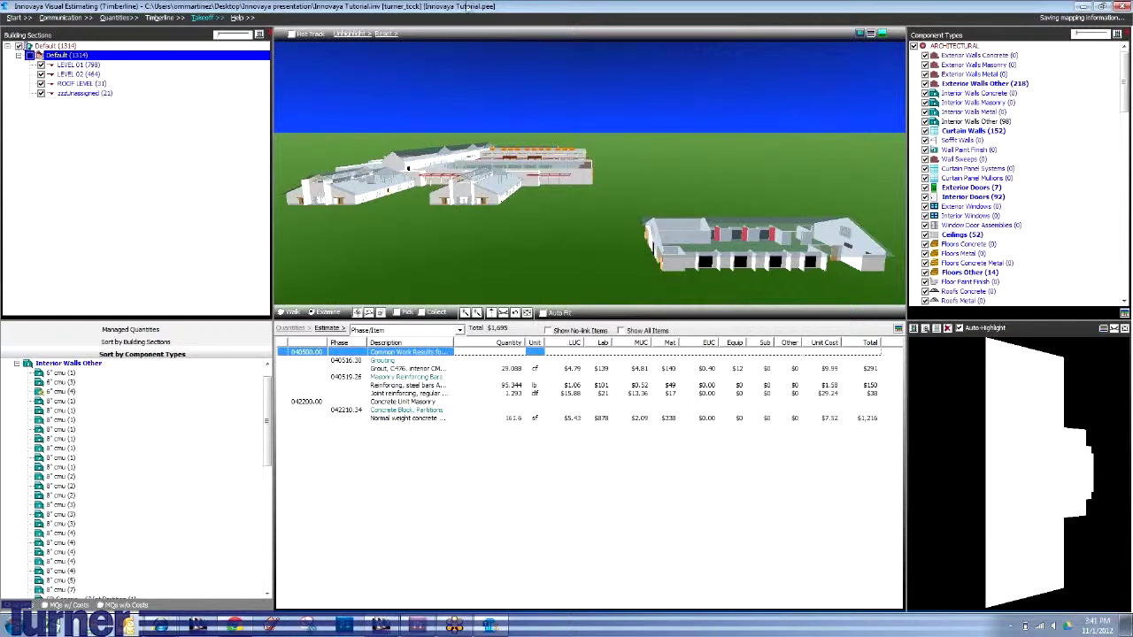
Open the current estimate in Timberline and deal with the busy-application notice.
click(163, 18)
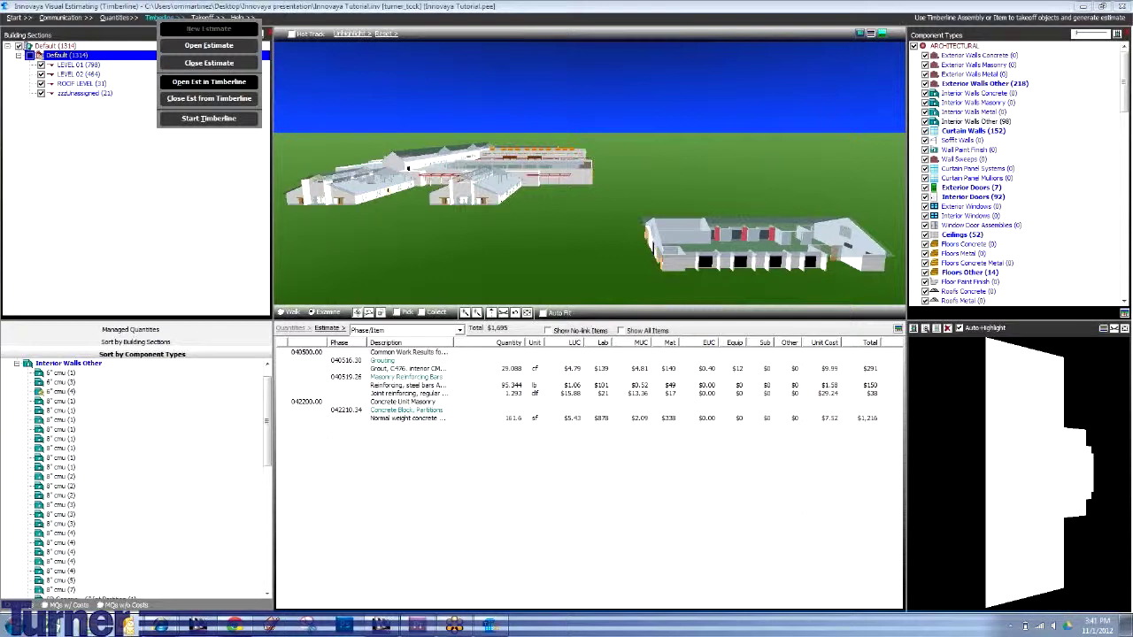
click(208, 81)
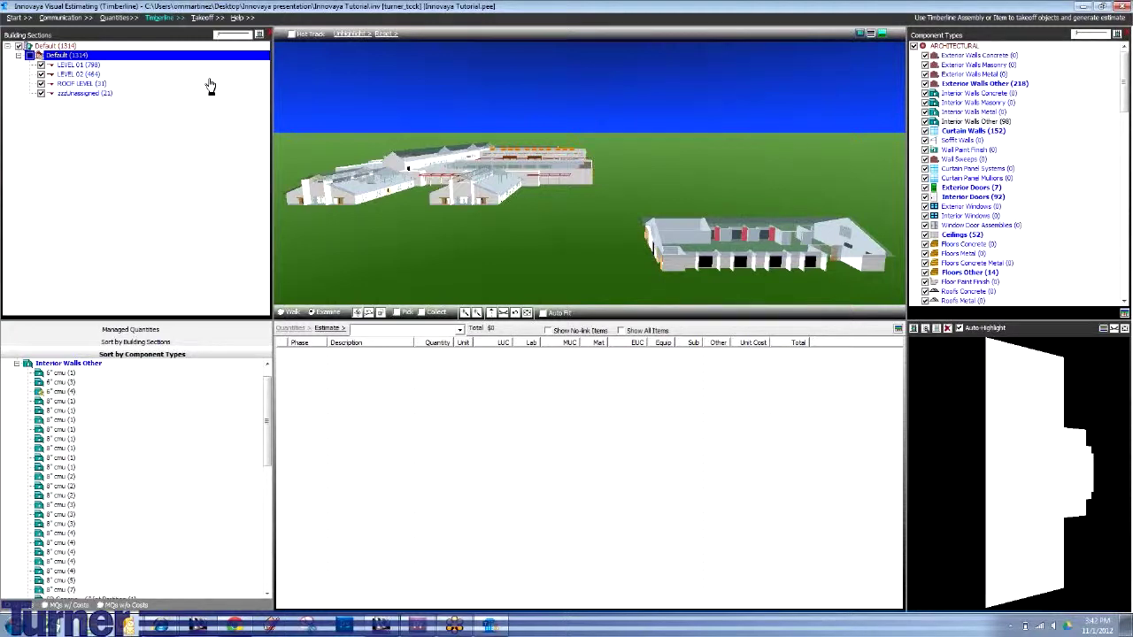
double_click(60, 371)
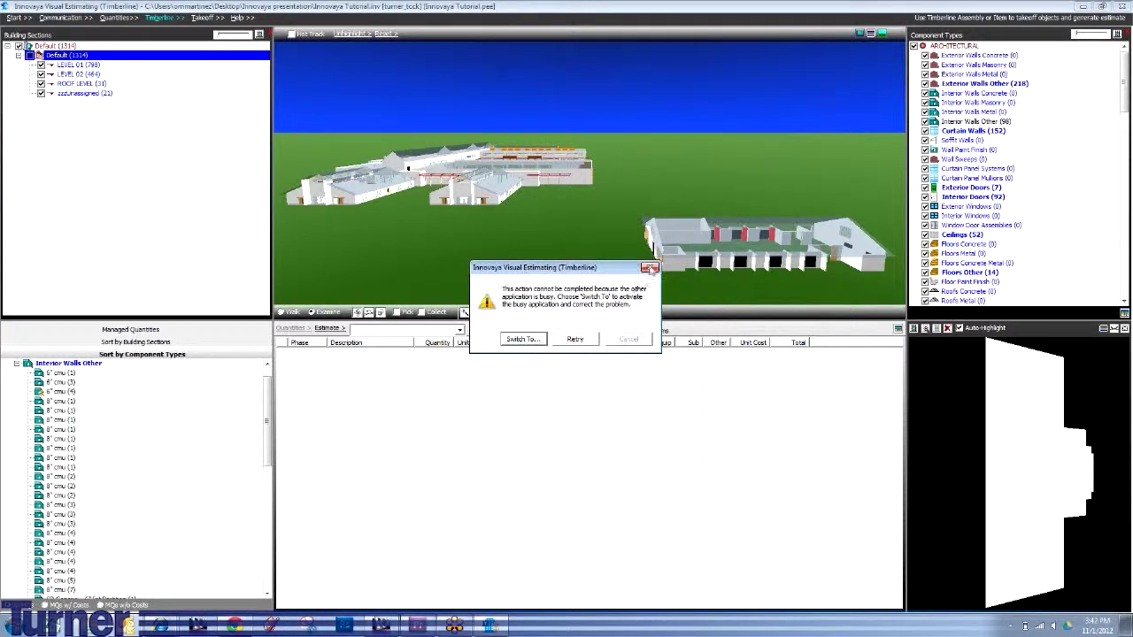
click(523, 339)
click(574, 339)
click(523, 339)
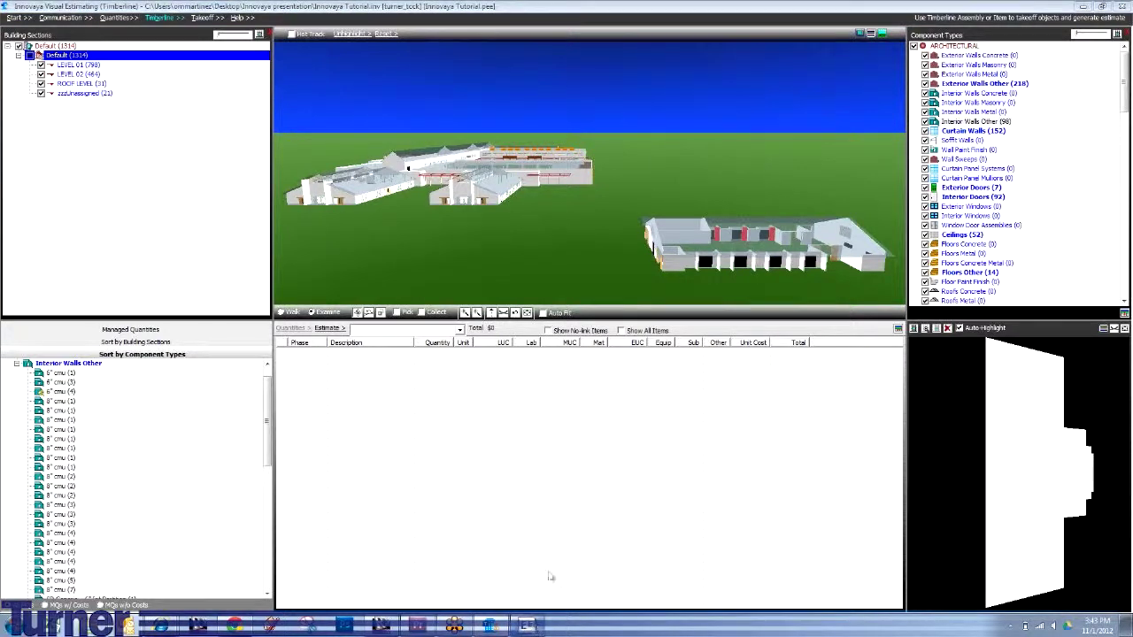
Highlight an 8" cmu (1) managed quantity and review the remaining Interior Walls Other quantities down to the SD Generic partitions.
click(62, 411)
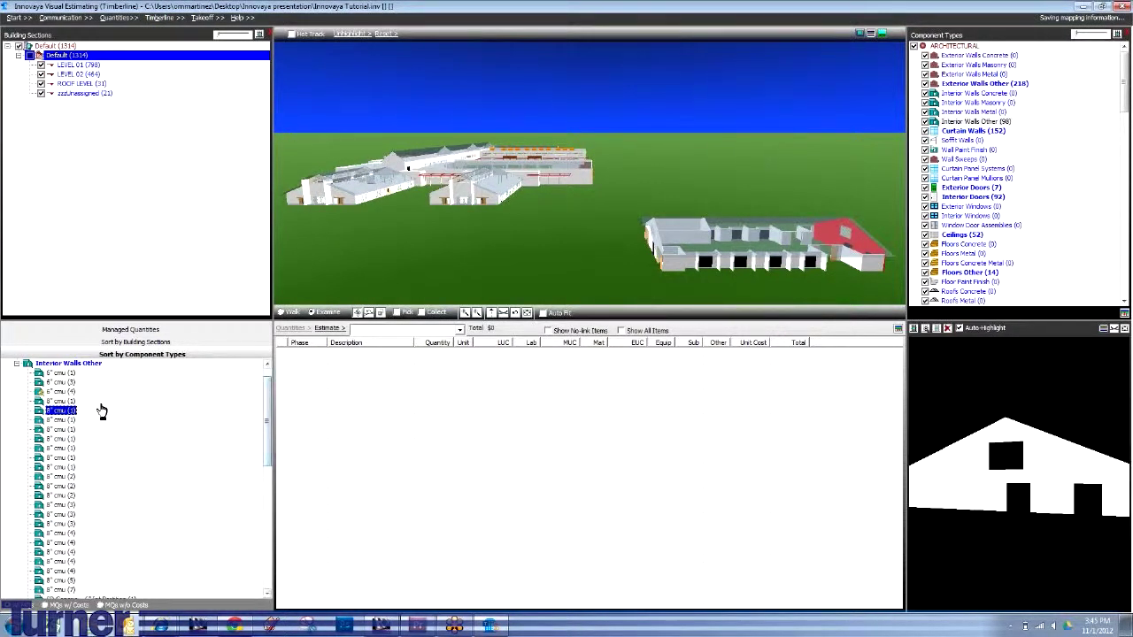
drag(267, 421, 286, 491)
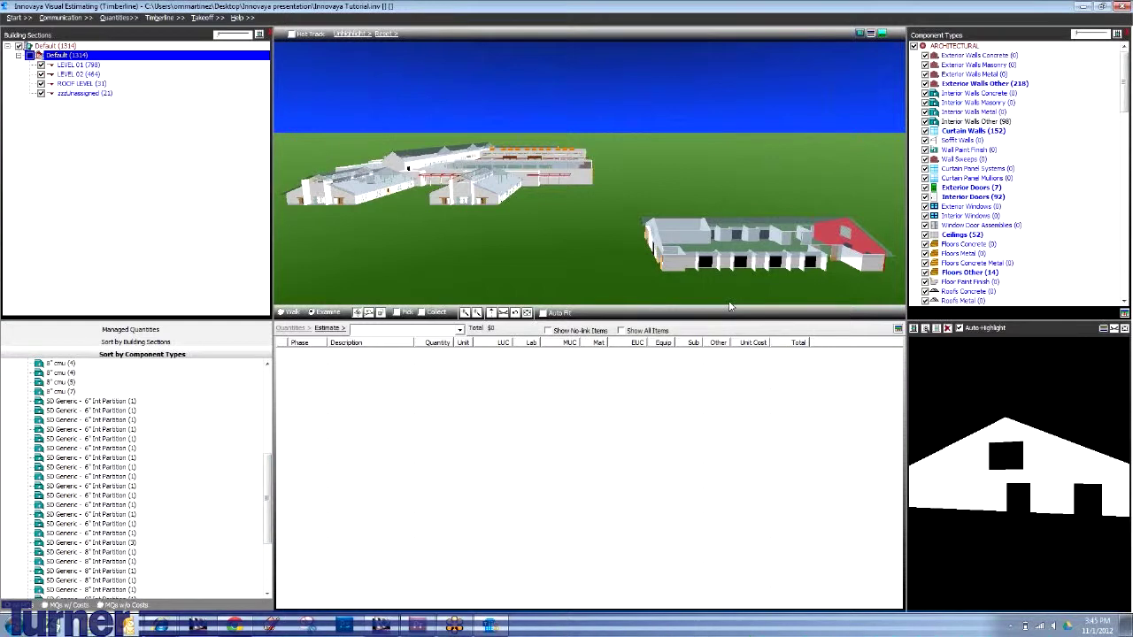